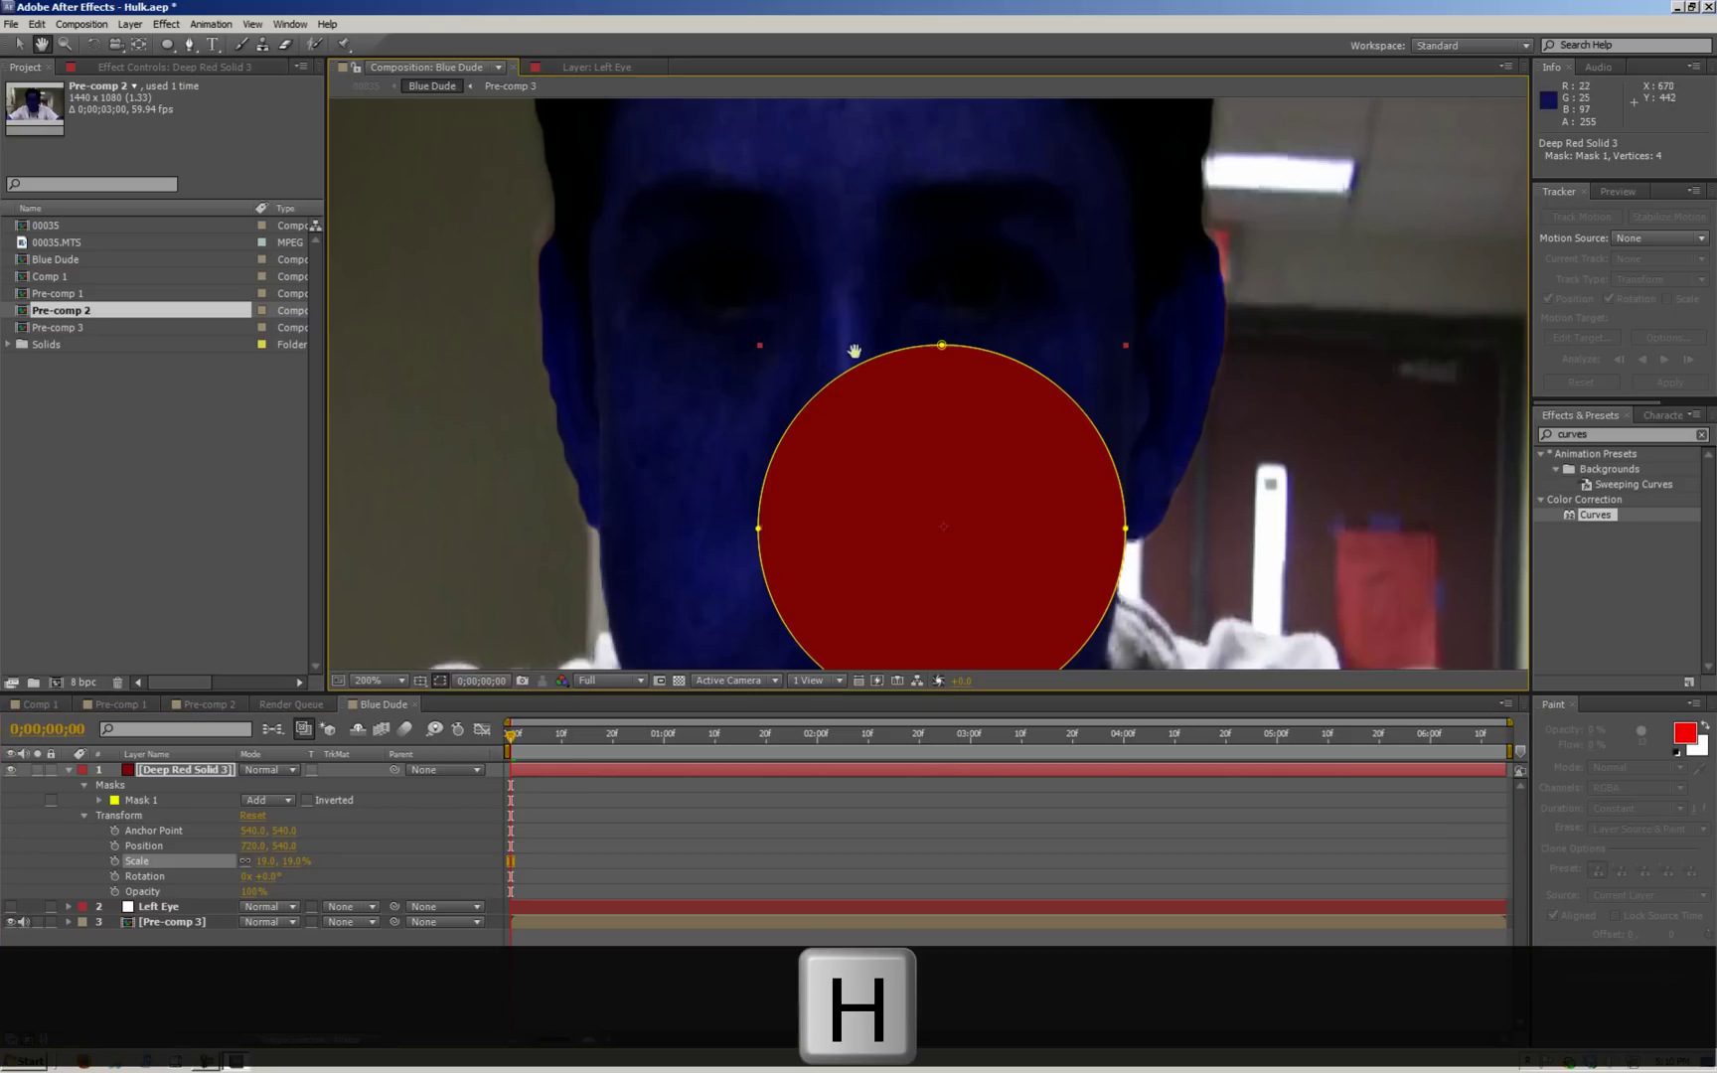
{"action": "key", "text": "v"}
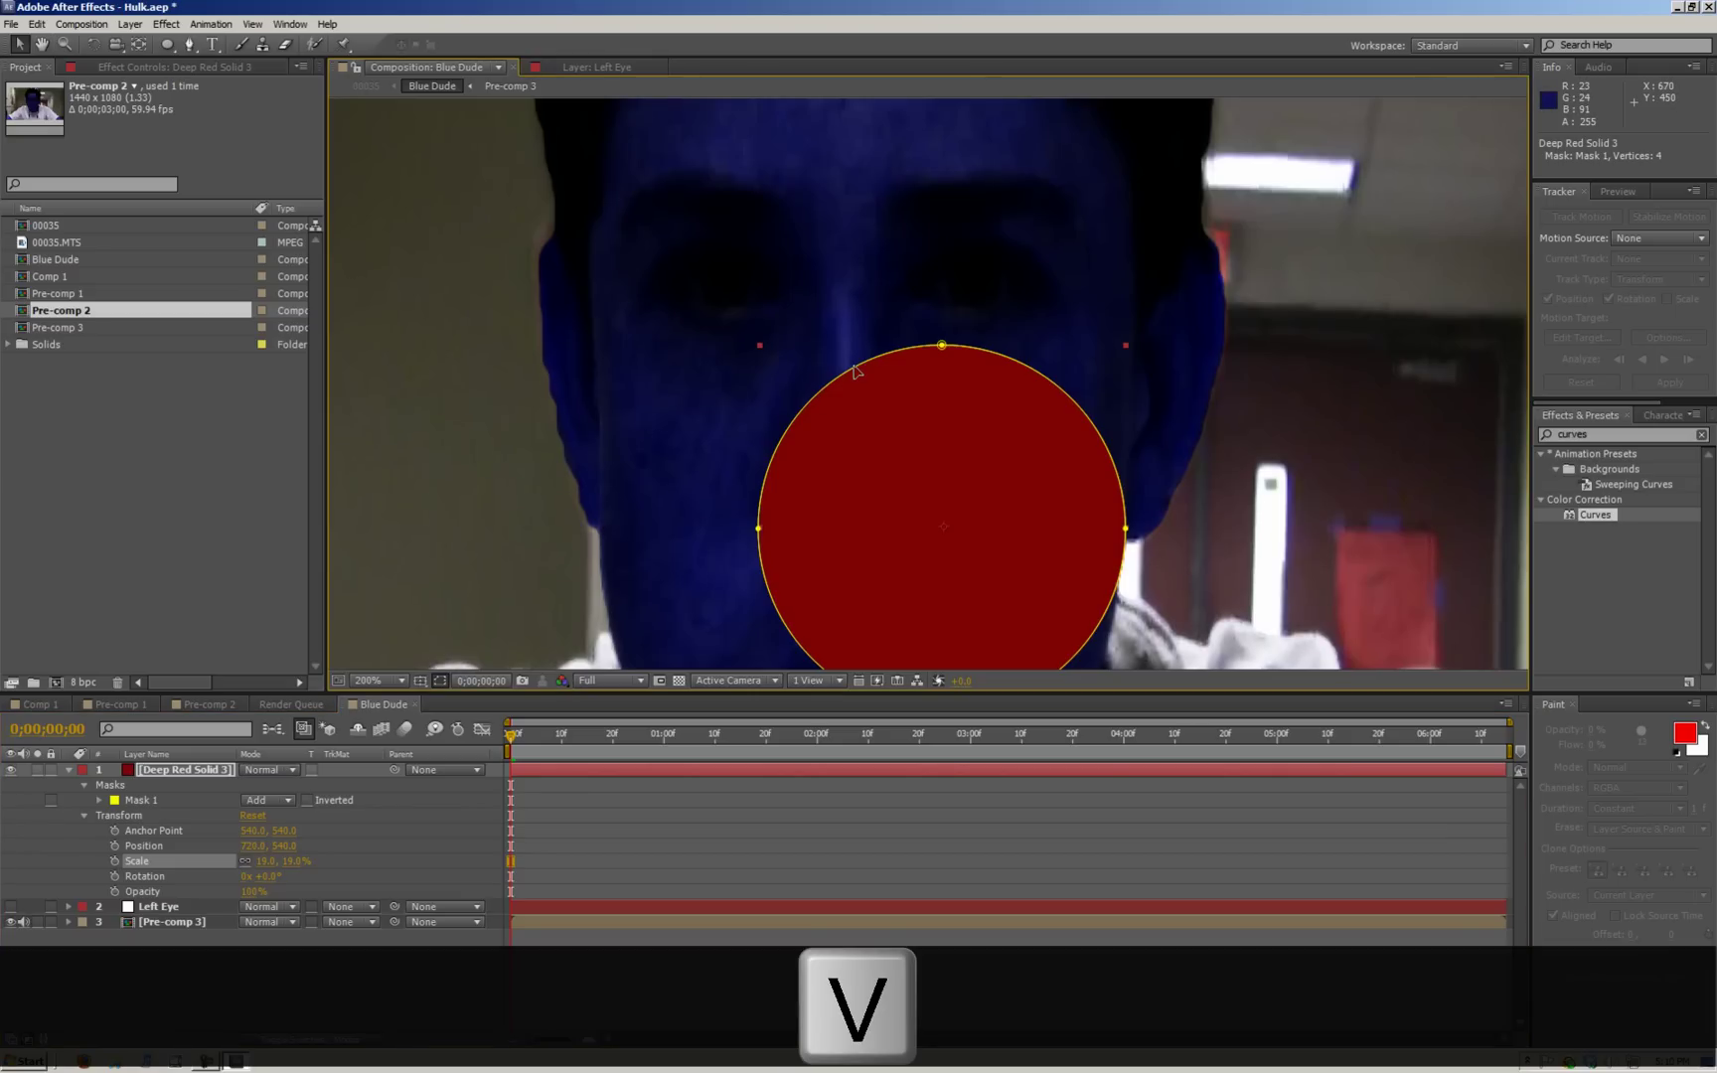
{"action": "left_click_drag", "start_coordinate": [758, 528], "coordinate": [738, 437]}
{"action": "left_click_drag", "start_coordinate": [941, 344], "coordinate": [789, 355]}
{"action": "key", "text": "ctrl+z"}
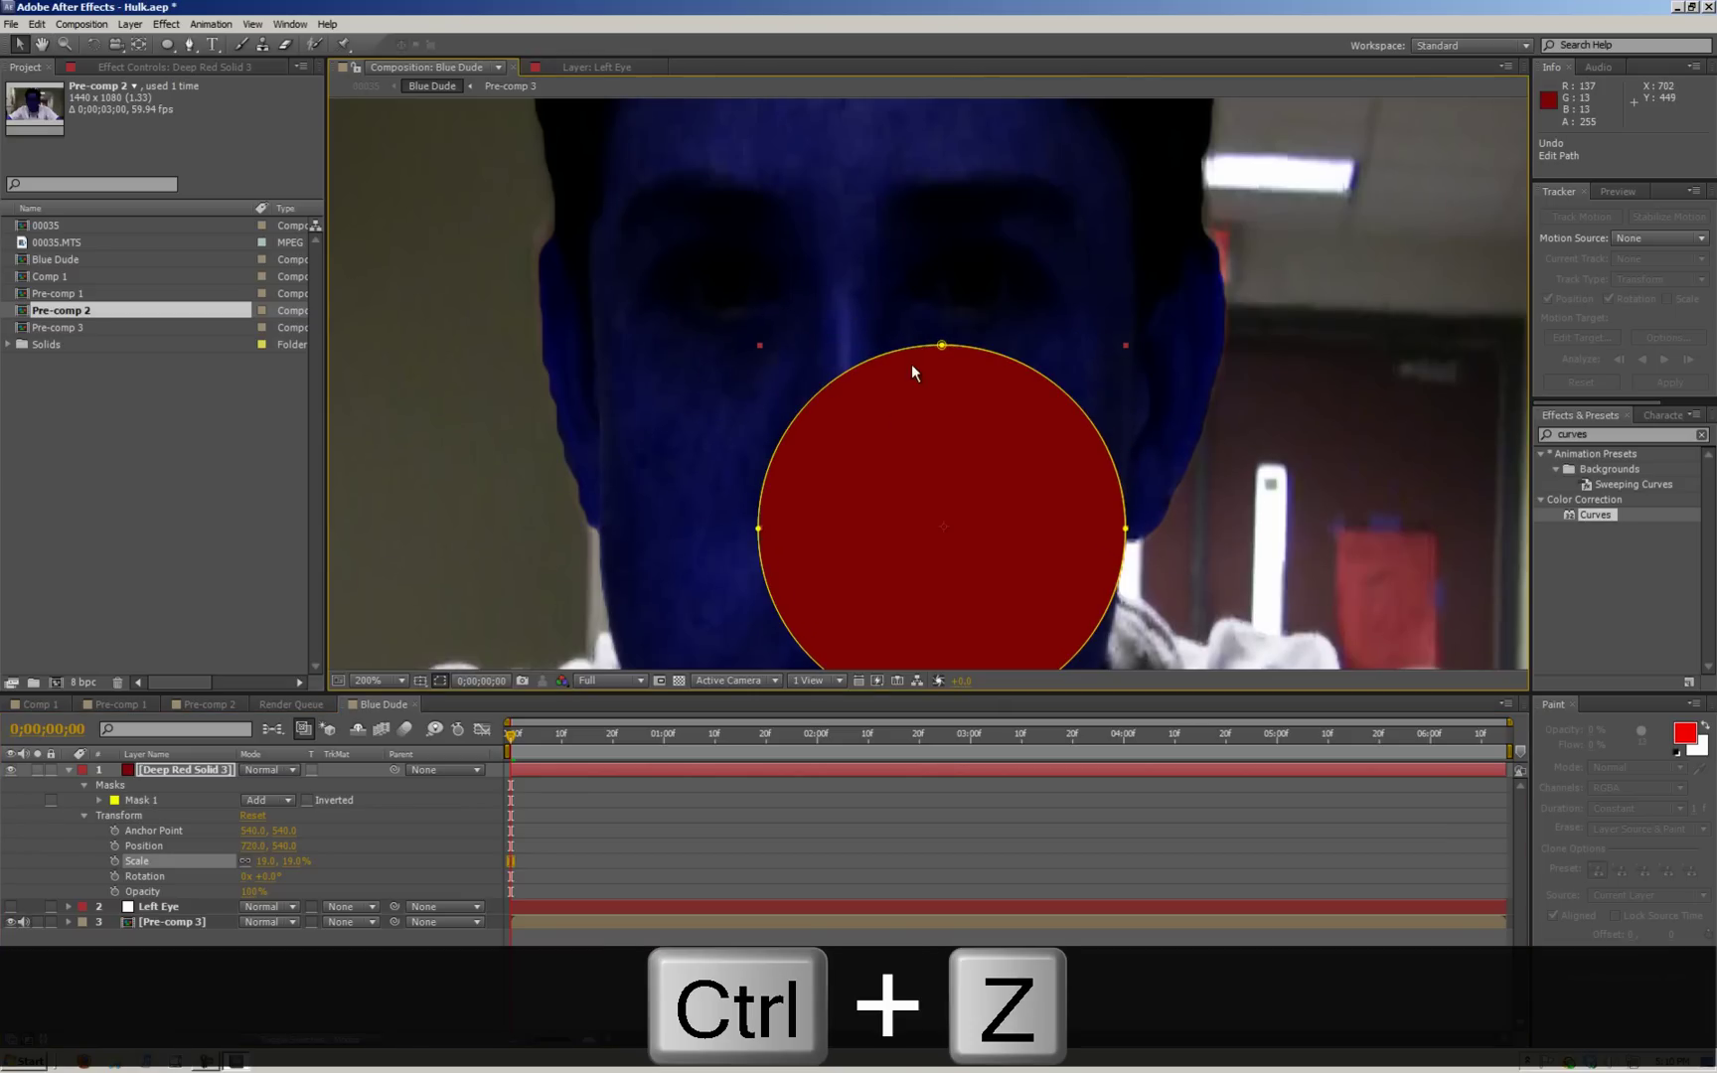
- Shrink the red circle to about 2.5% scale and place it over the eye on the image's left side
{"action": "left_click_drag", "start_coordinate": [936, 452], "coordinate": [702, 207]}
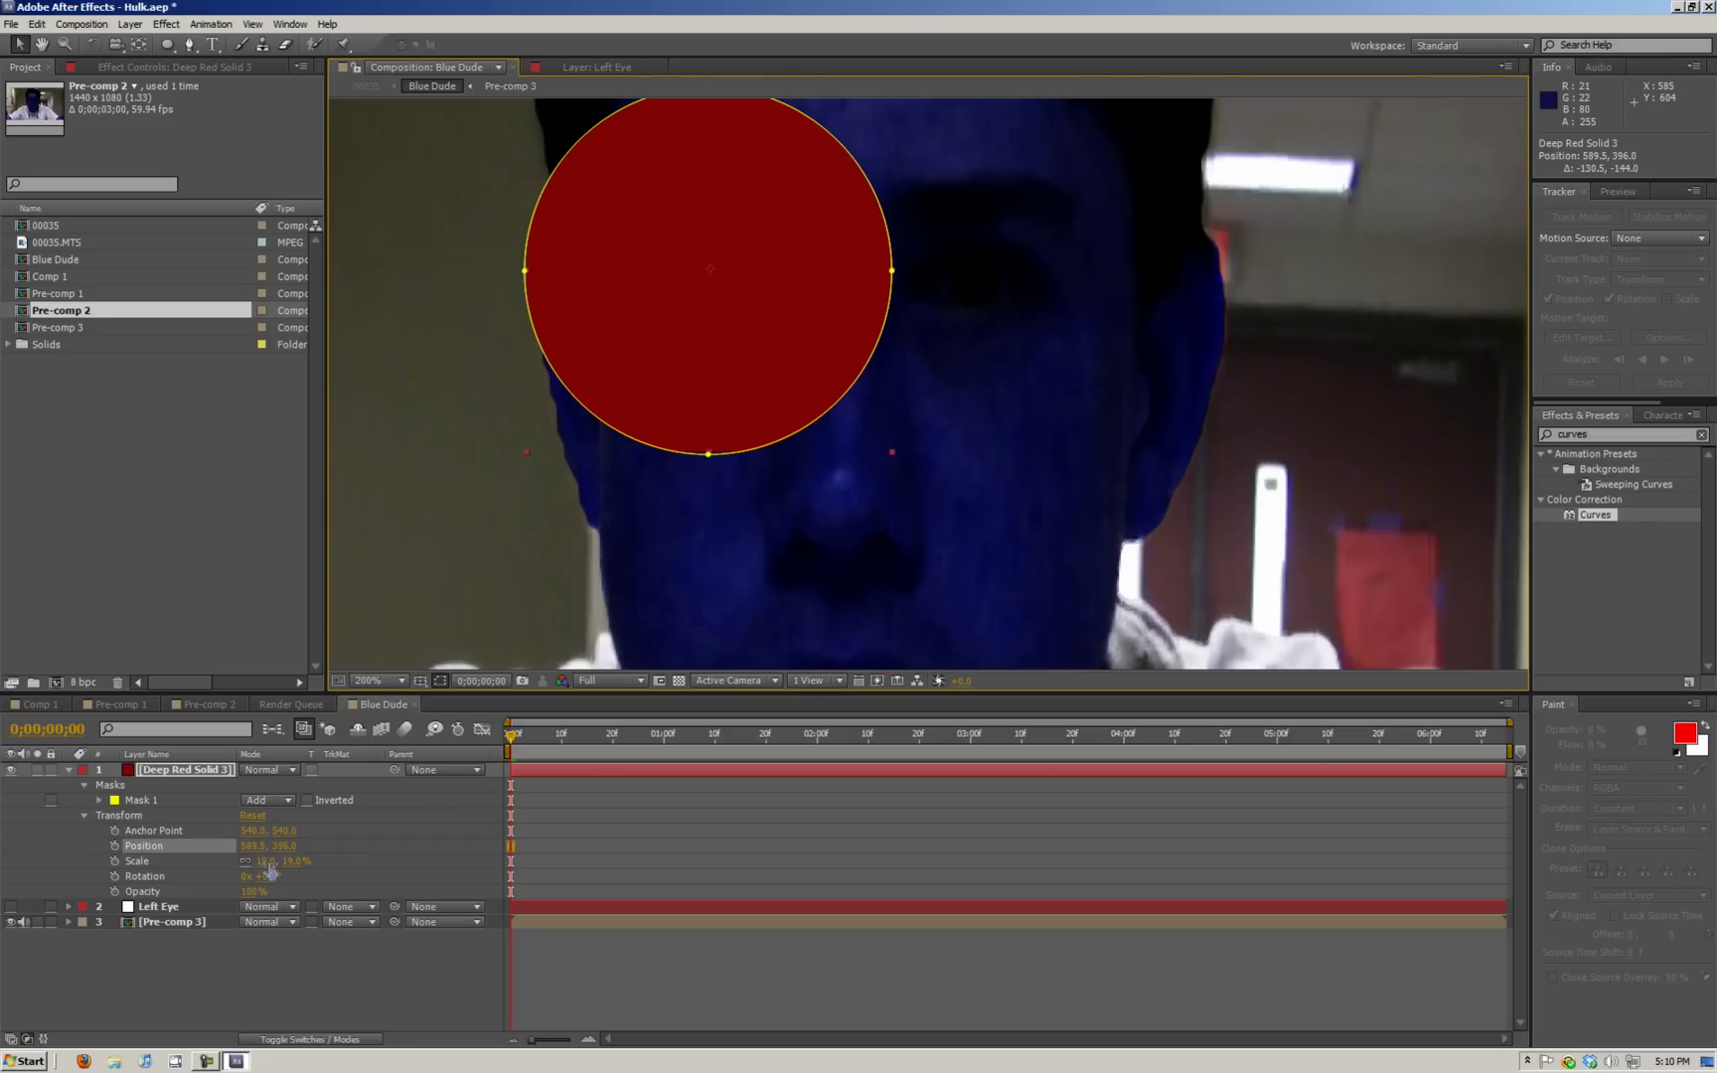
{"action": "left_click_drag", "start_coordinate": [264, 861], "coordinate": [256, 863]}
{"action": "left_click_drag", "start_coordinate": [706, 314], "coordinate": [743, 297]}
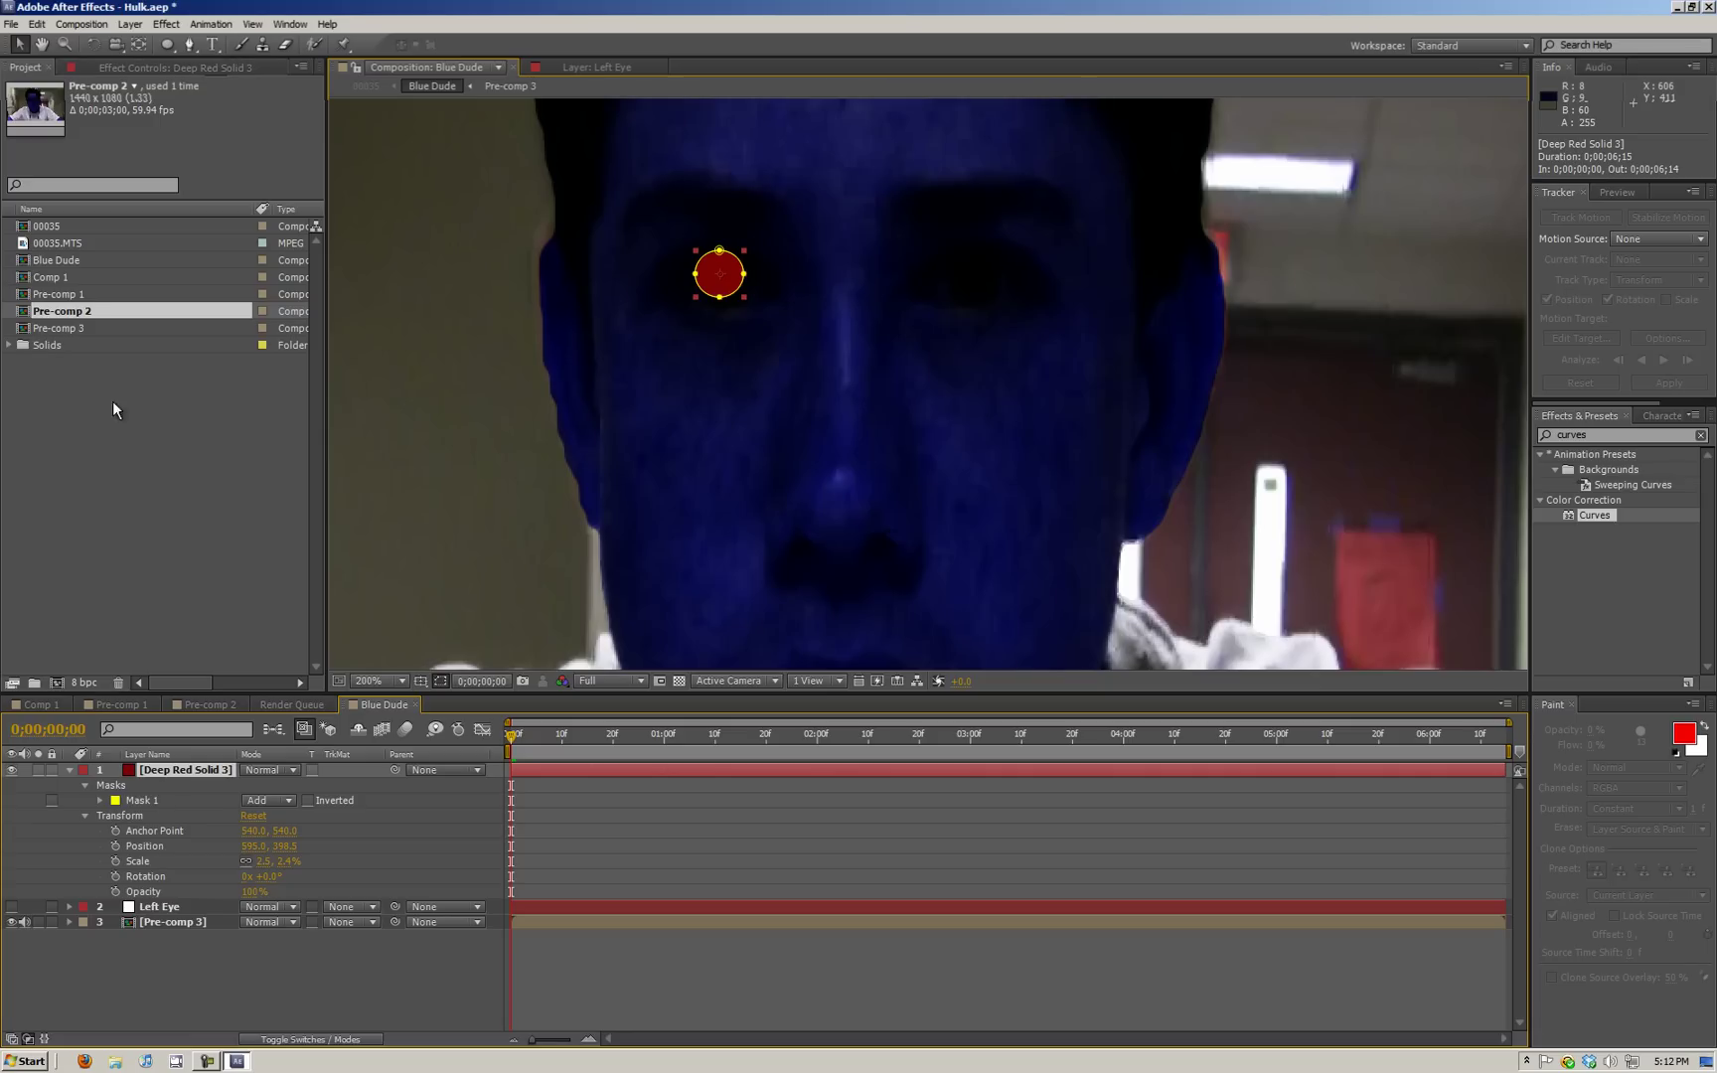
- Add a small elliptical mask in the middle of the red circle and set its mode to Subtract
{"action": "left_click_drag", "start_coordinate": [170, 40], "coordinate": [215, 76]}
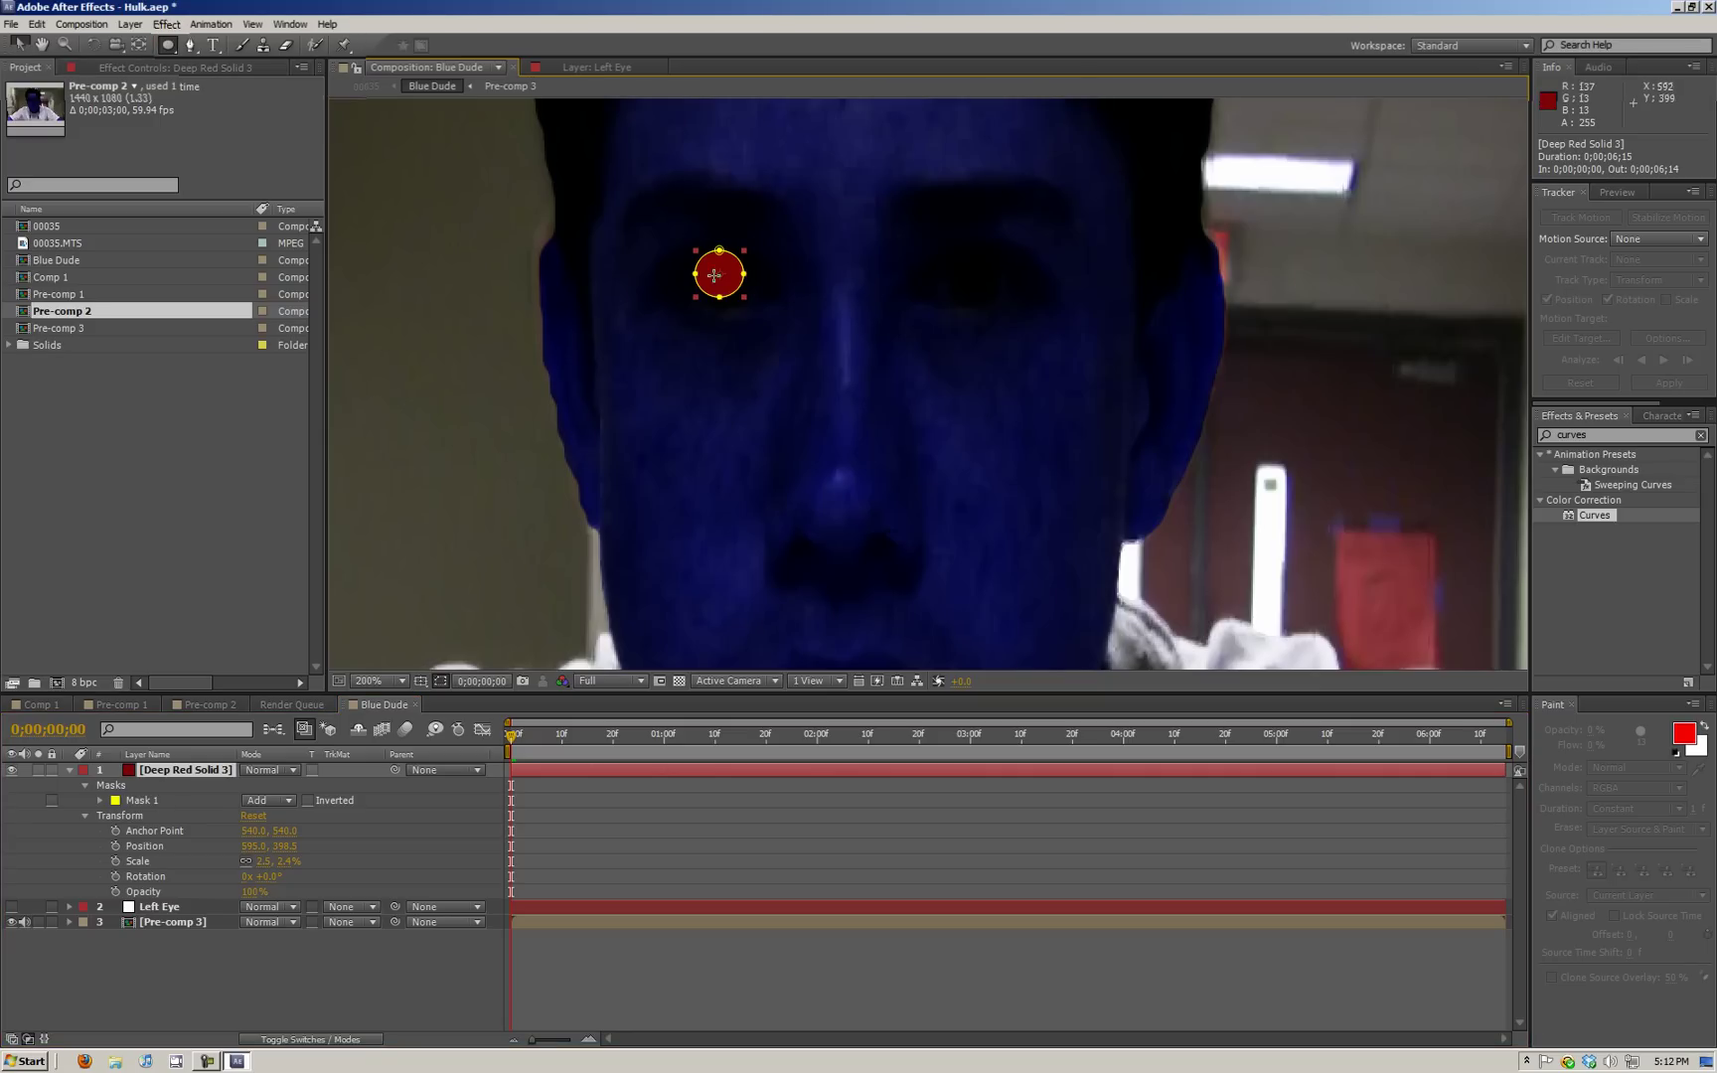
{"action": "left_click_drag", "start_coordinate": [713, 266], "coordinate": [722, 278]}
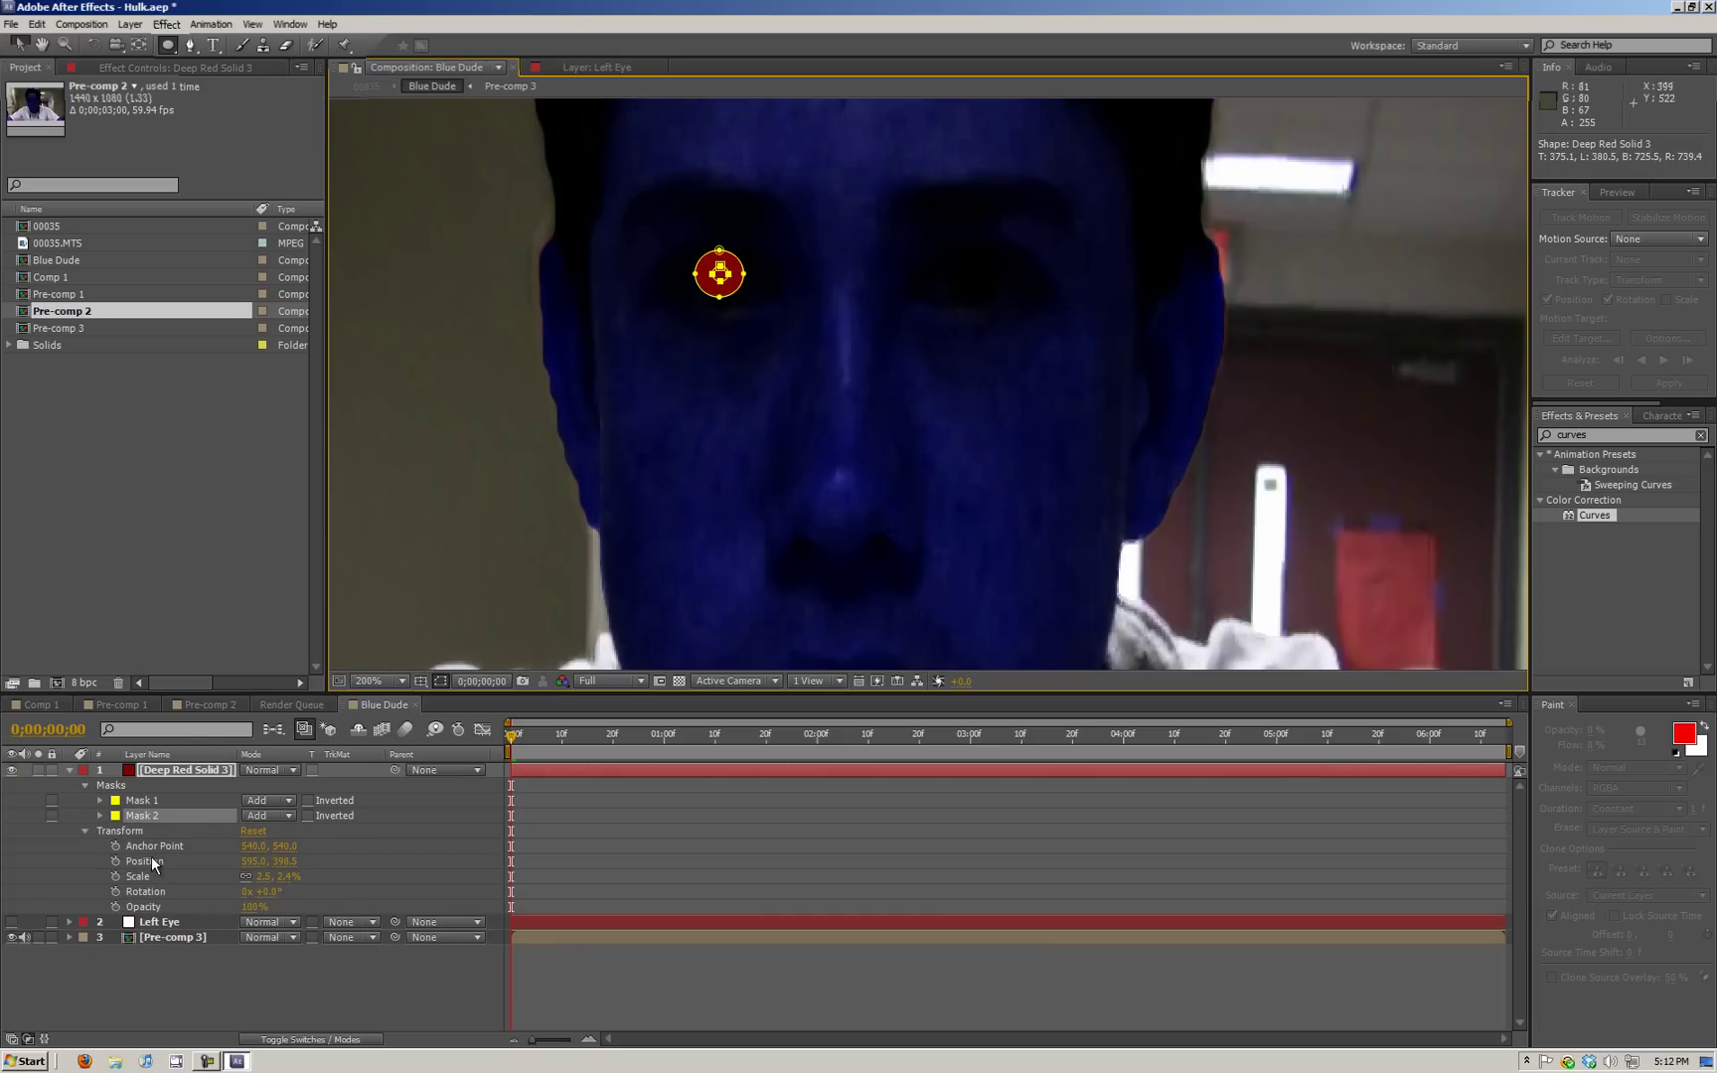
{"action": "left_click", "coordinate": [289, 816]}
{"action": "left_click", "coordinate": [268, 863]}
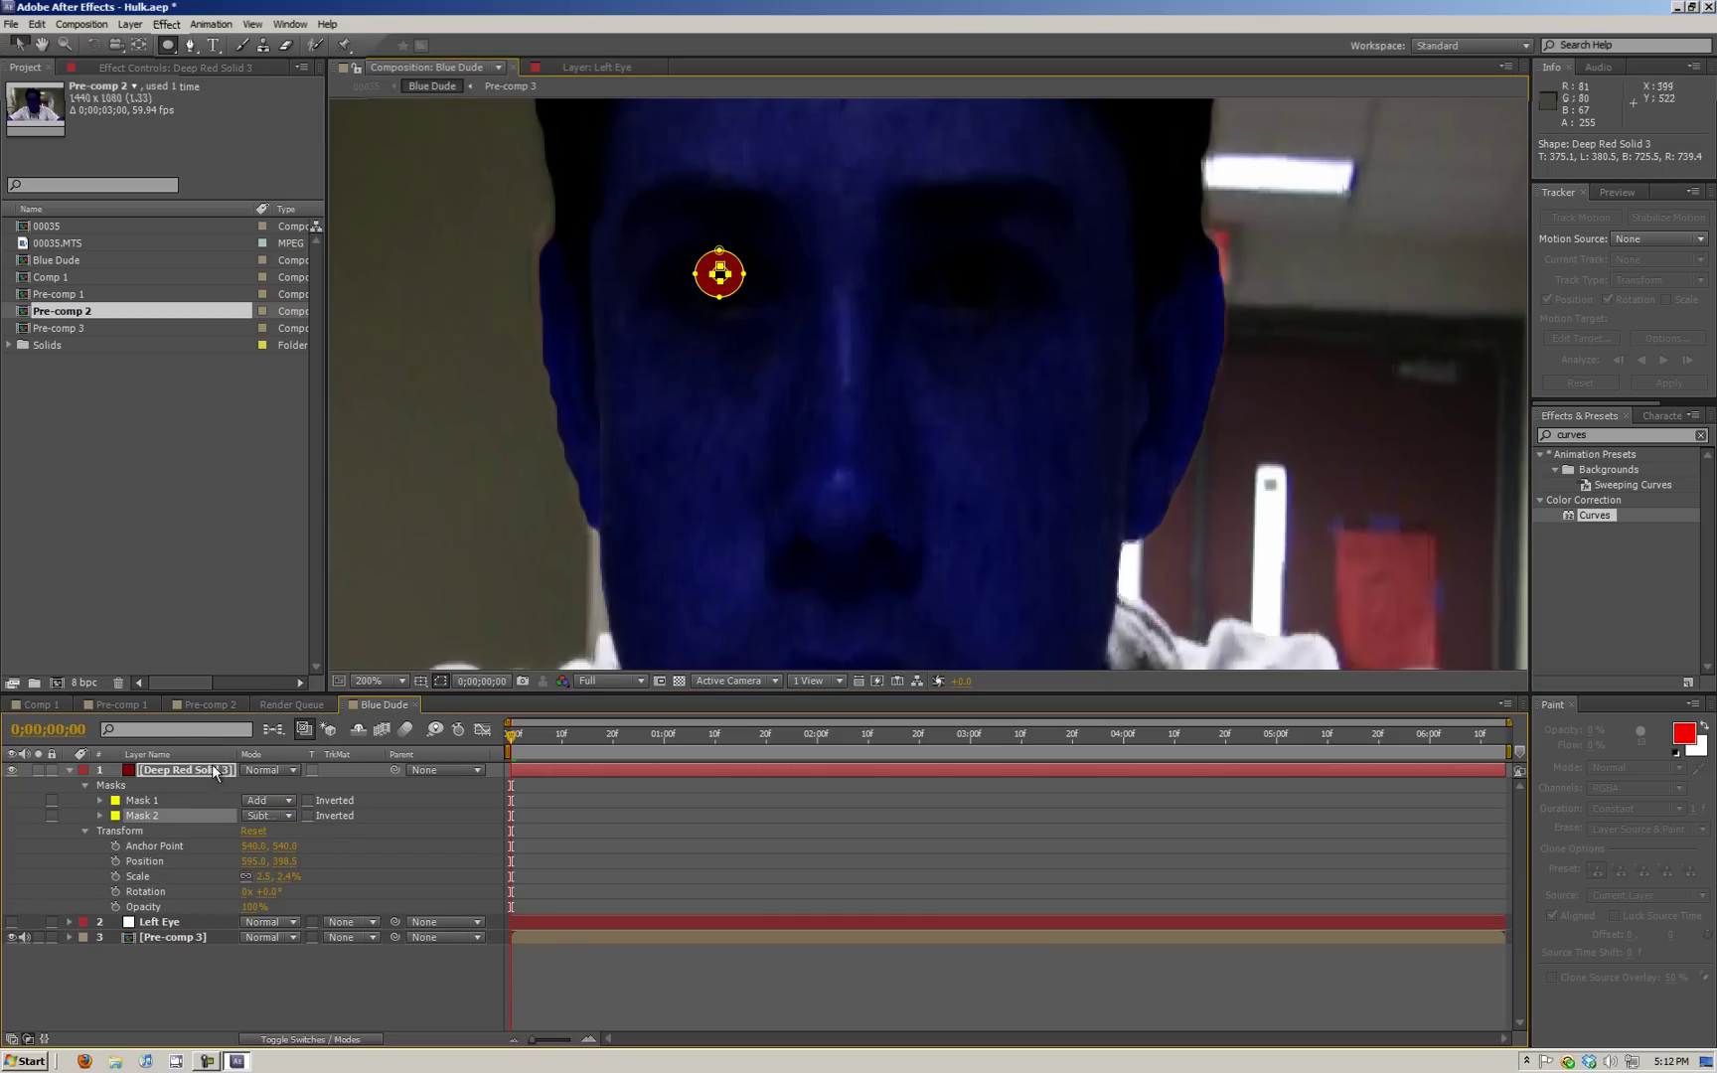
- Centre the small subtracting mask inside the red ring and move the ring's layer to position 598.5, 404.5
{"action": "key", "text": "period"}
{"action": "key", "text": "v"}
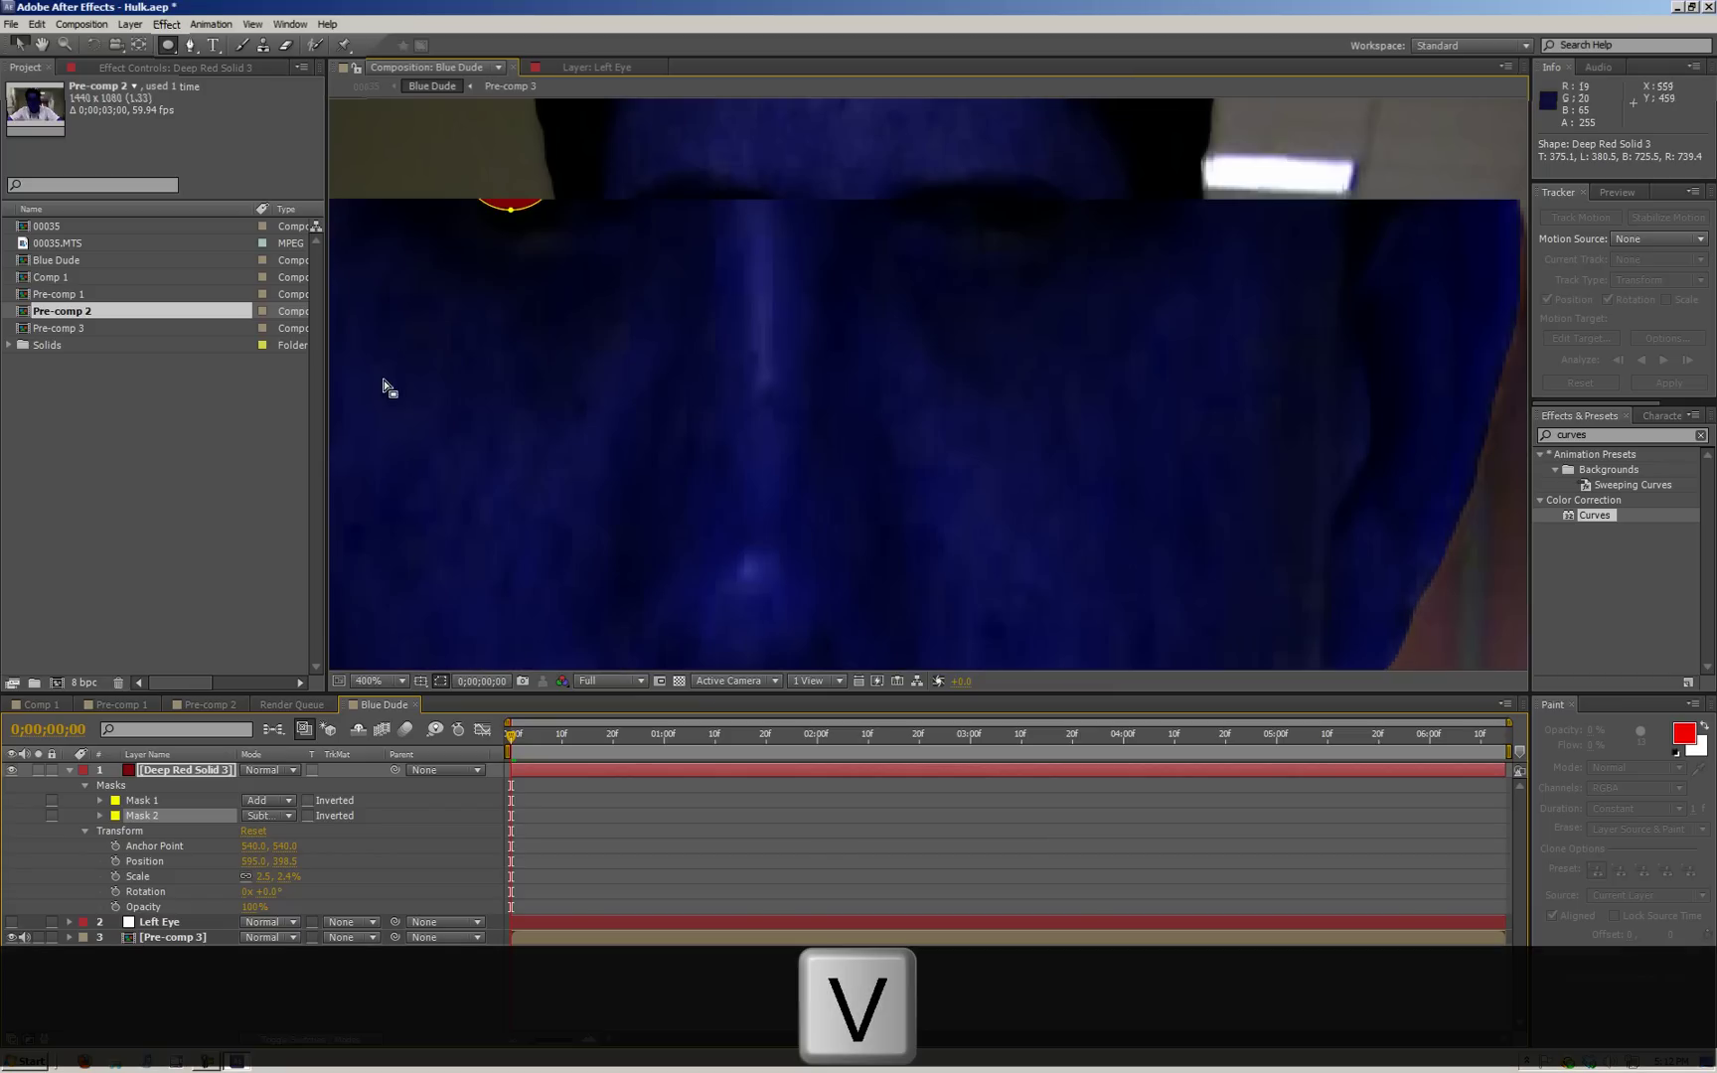
{"action": "key", "text": "h"}
{"action": "left_click_drag", "start_coordinate": [467, 371], "coordinate": [685, 583]}
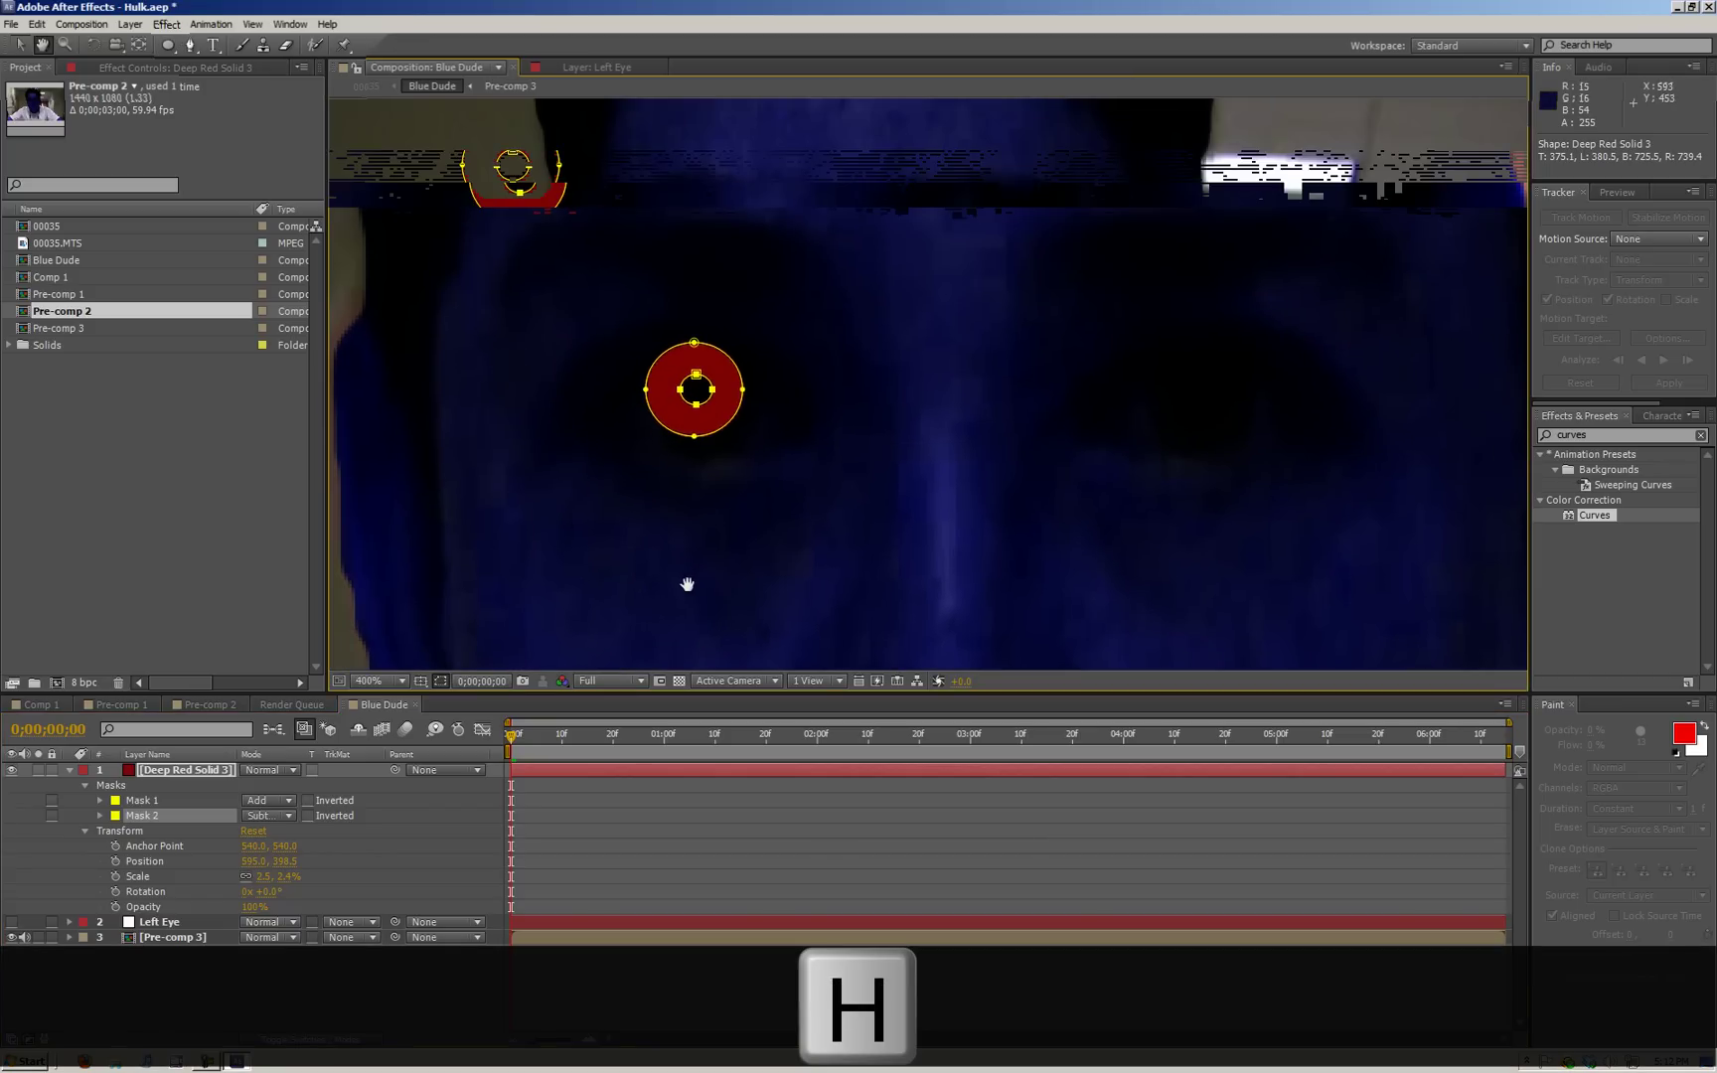
{"action": "key", "text": "v"}
{"action": "left_click_drag", "start_coordinate": [689, 383], "coordinate": [686, 381]}
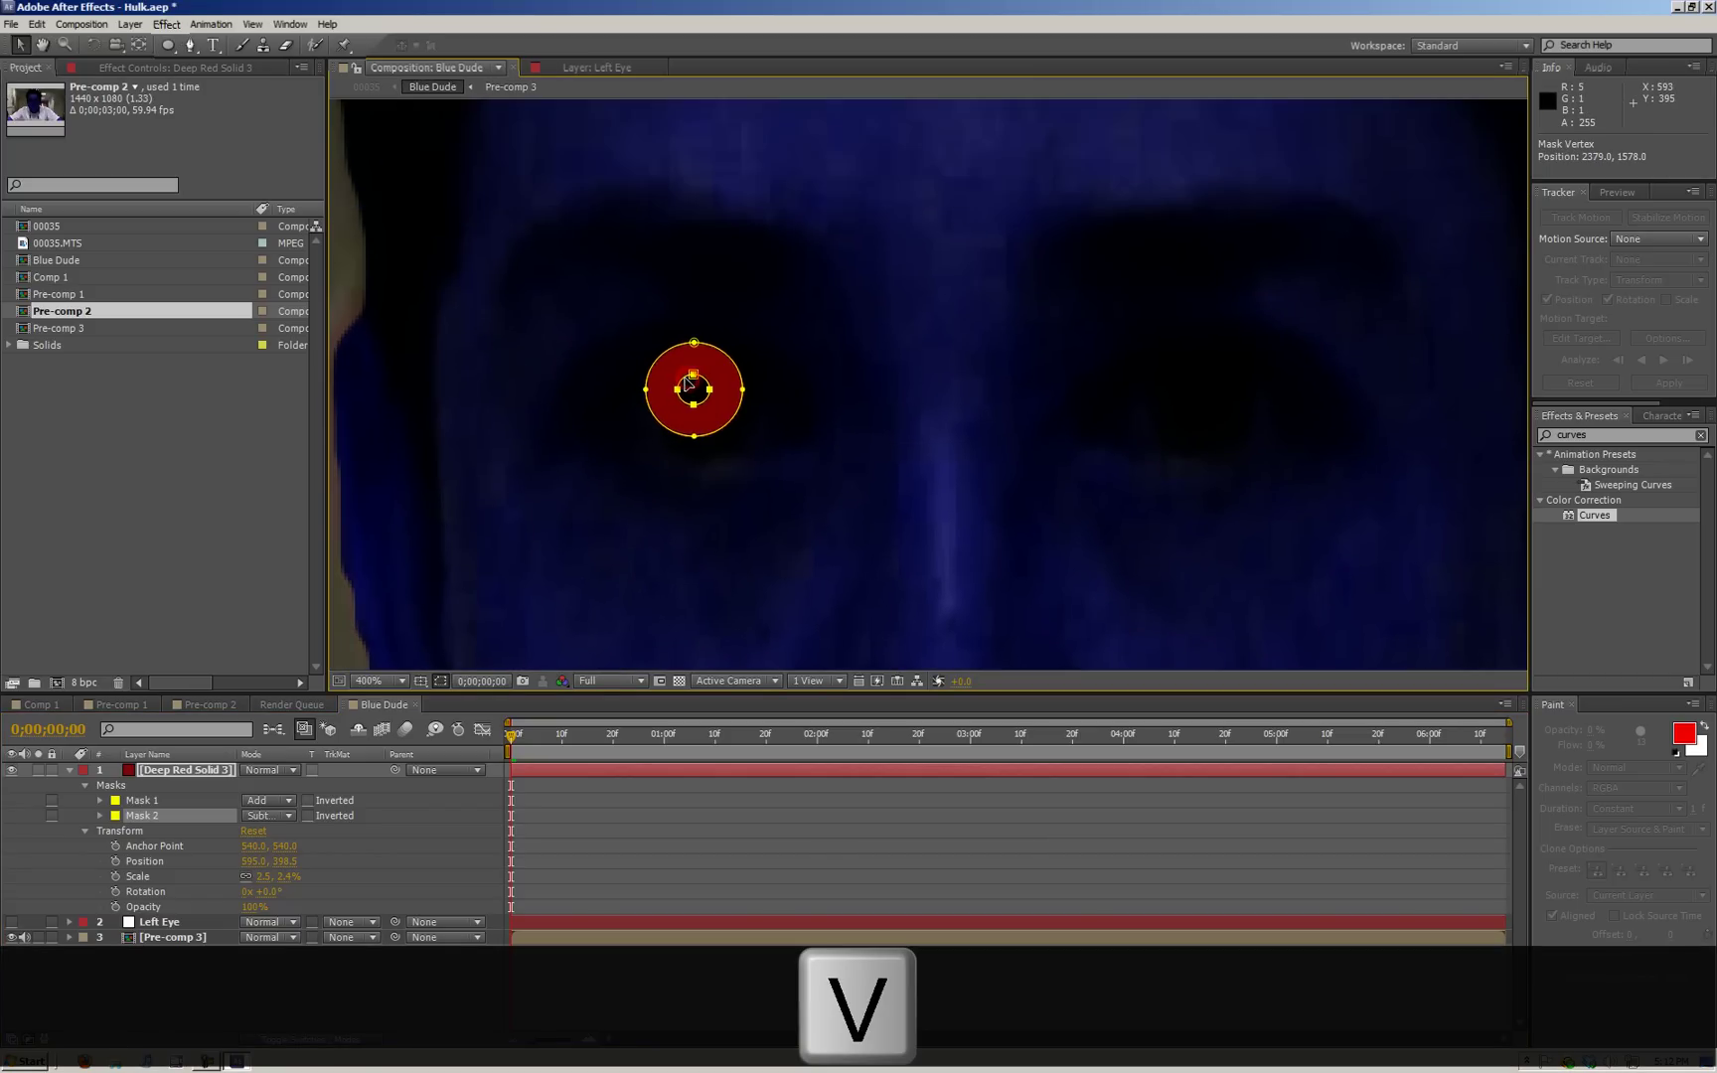
{"action": "left_click", "coordinate": [731, 430]}
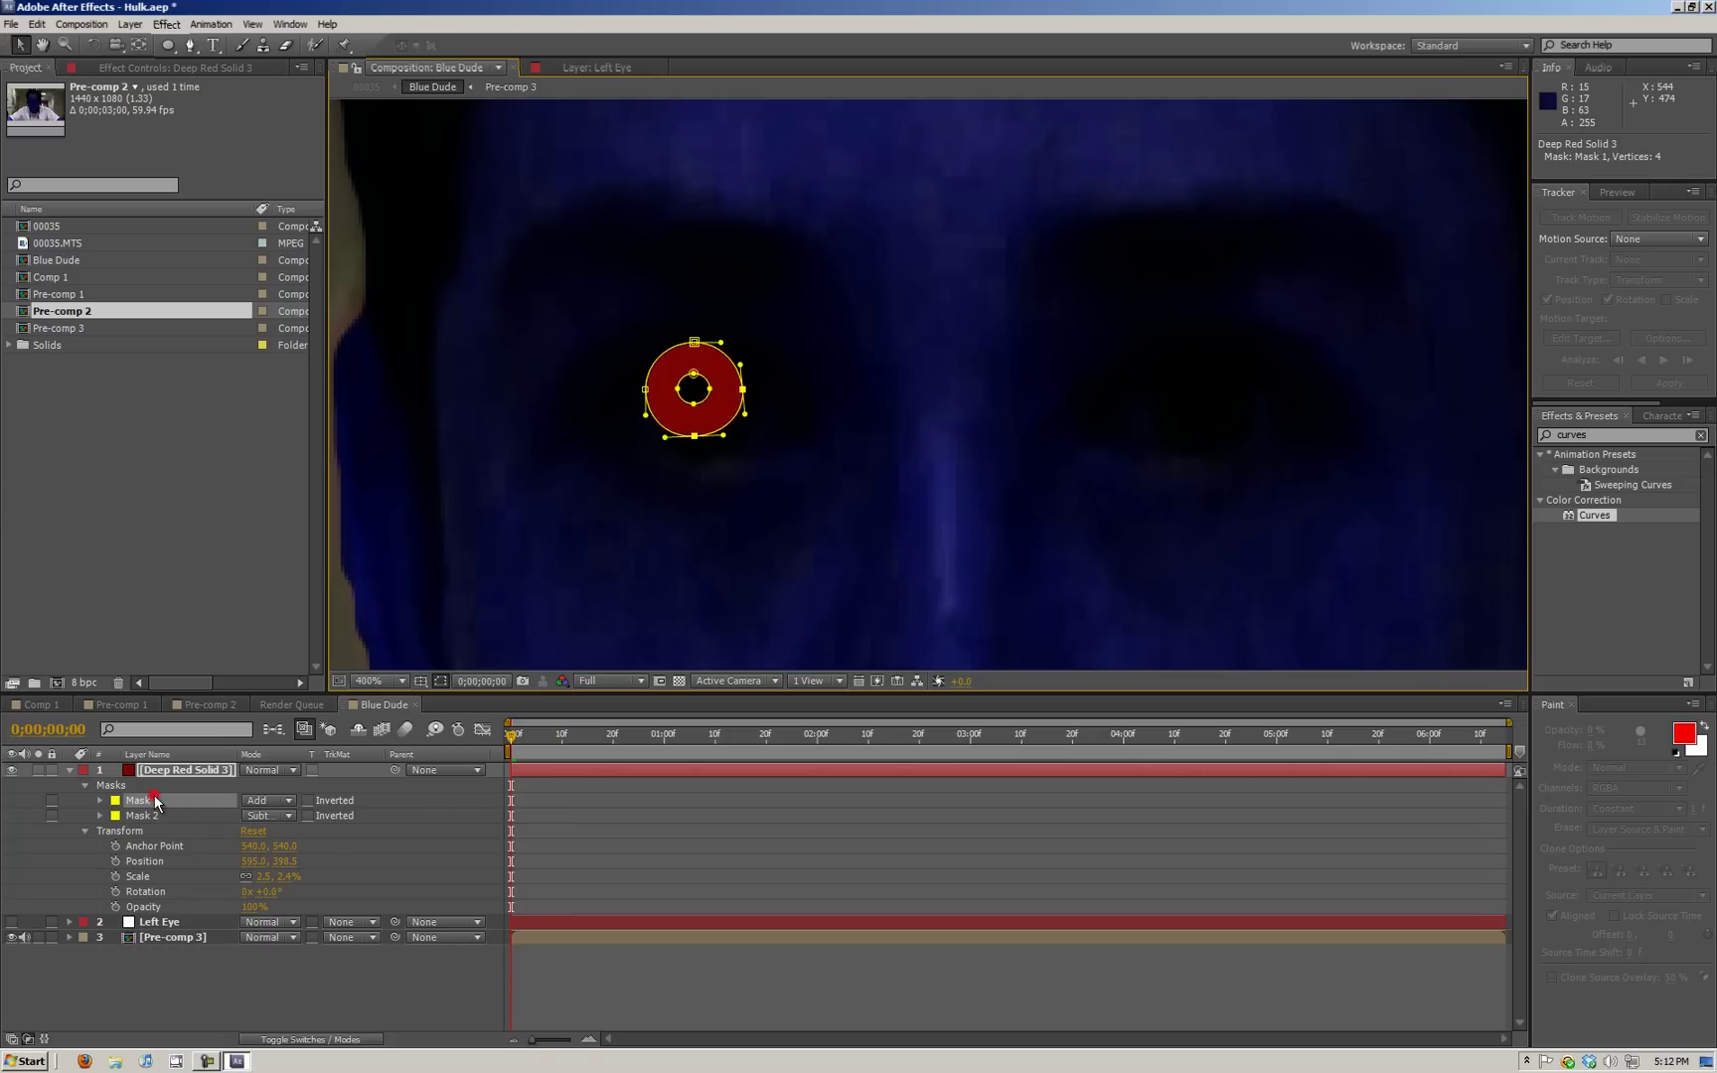
{"action": "left_click_drag", "start_coordinate": [721, 395], "coordinate": [736, 424]}
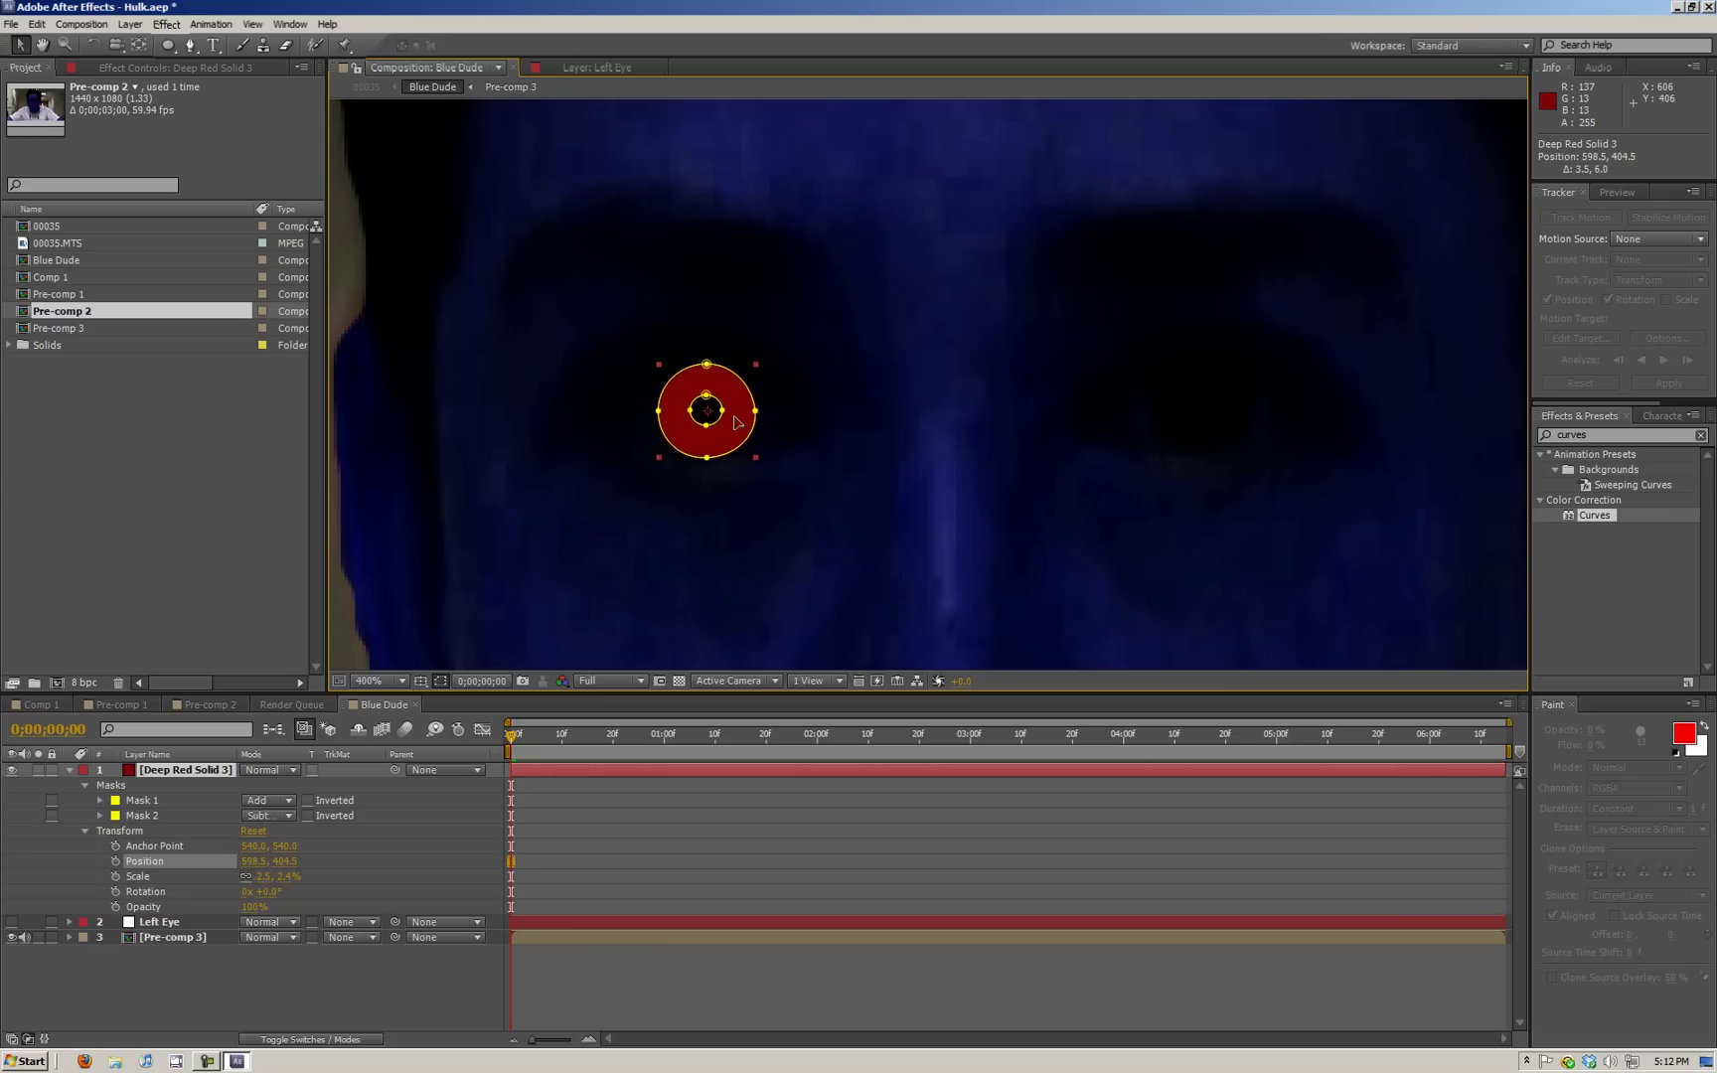
- Try a different layer opacity for Deep Red Solid 3
{"action": "left_click", "coordinate": [124, 813]}
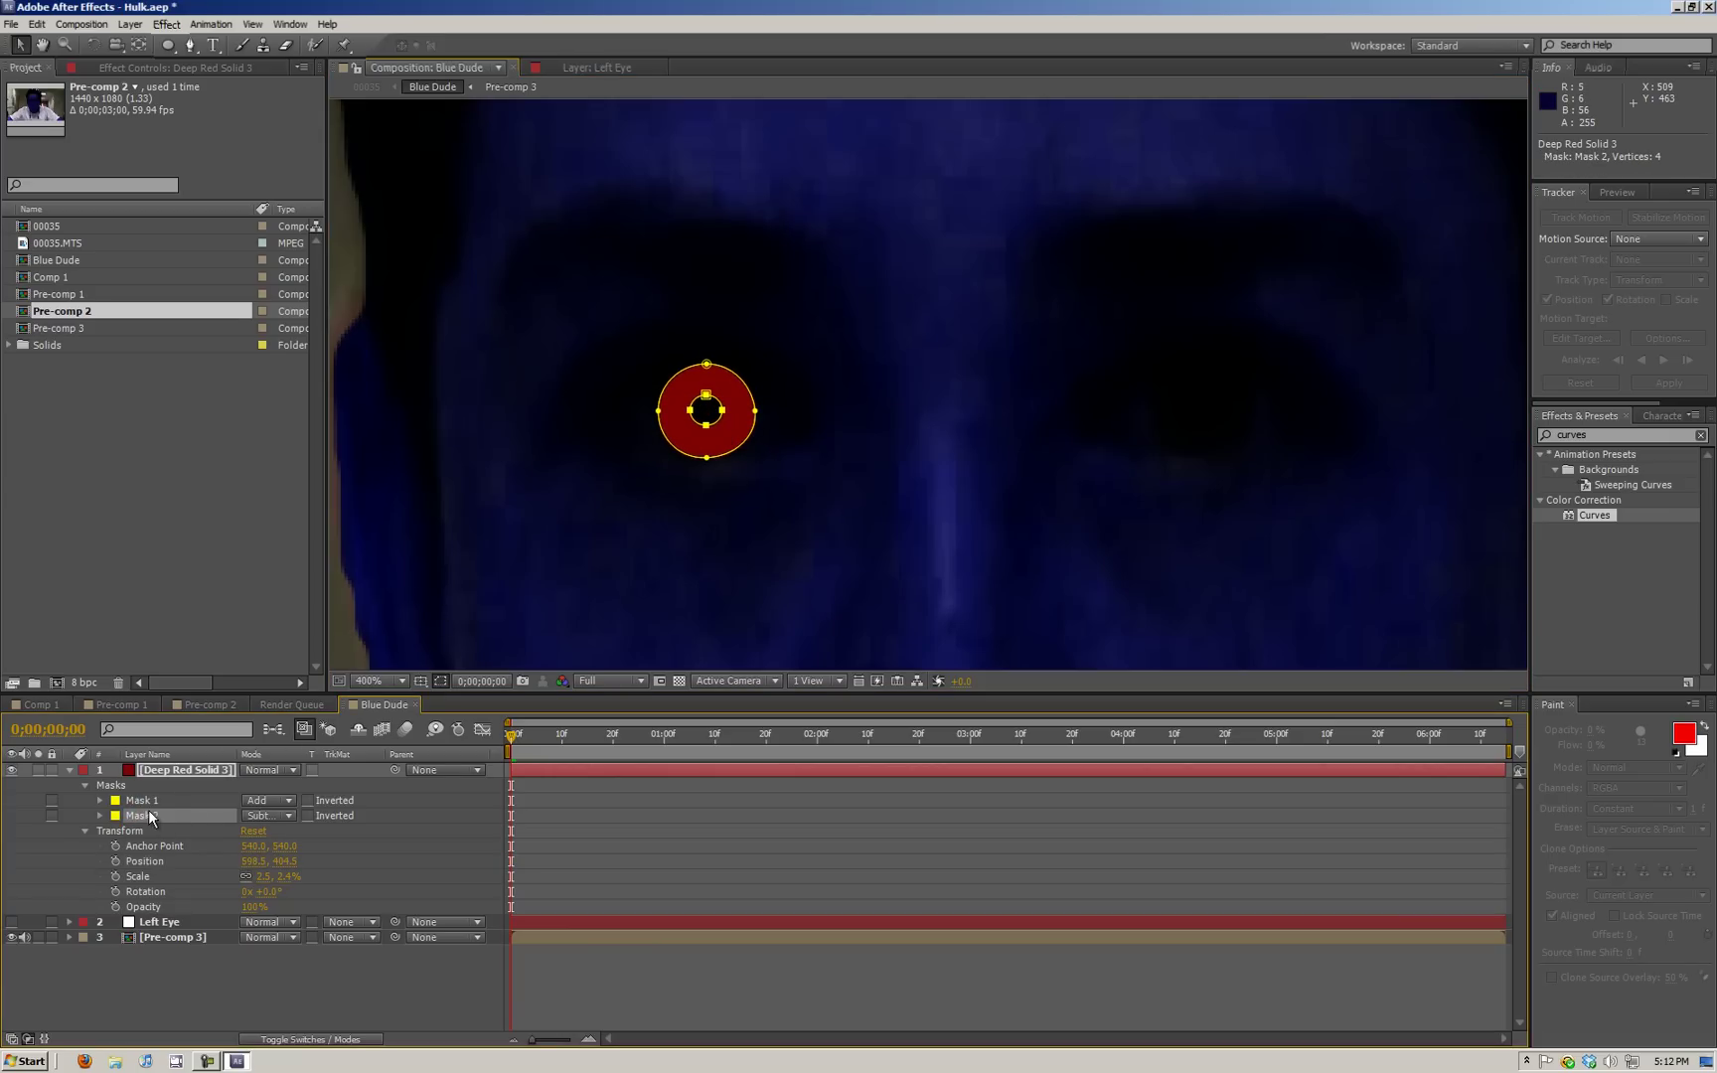
{"action": "left_click", "coordinate": [255, 908]}
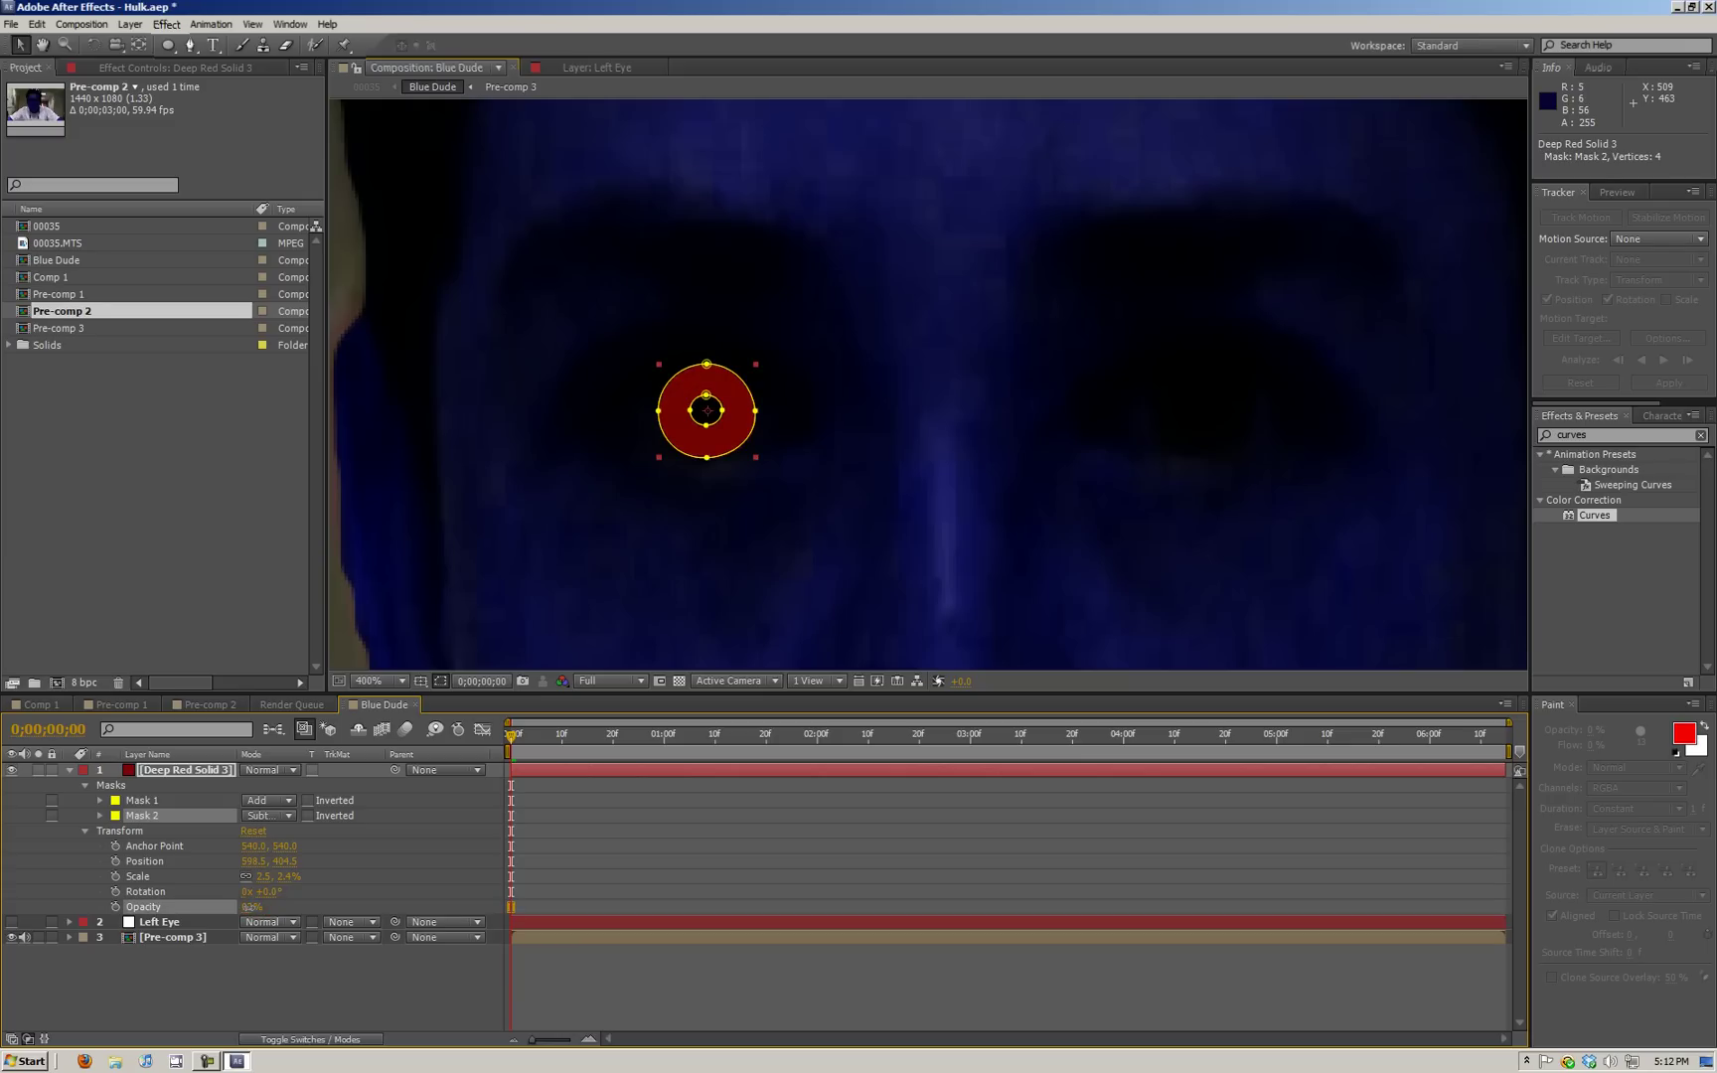
{"action": "left_click_drag", "start_coordinate": [243, 906], "coordinate": [266, 900]}
- Set Mask 2's expansion to 27 pixels and its feather to 145 pixels, with the mask outlines hidden in the viewer
{"action": "left_click", "coordinate": [85, 831]}
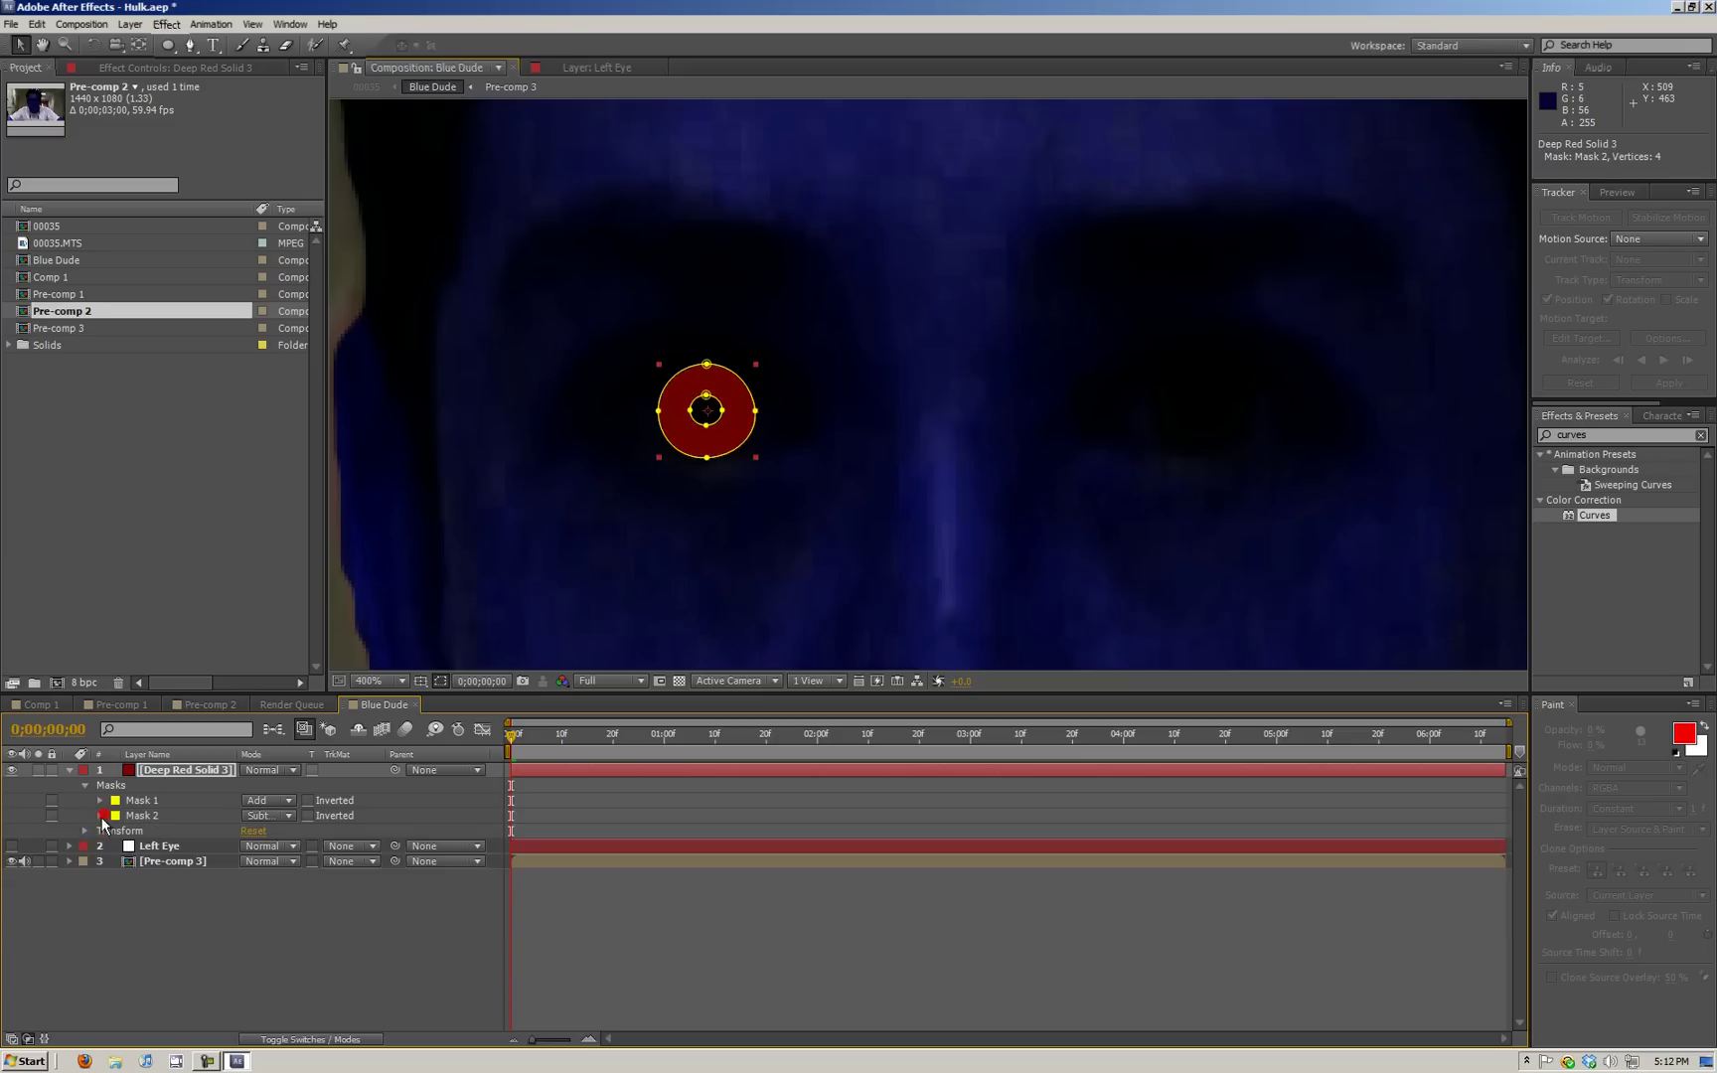
{"action": "left_click", "coordinate": [101, 815]}
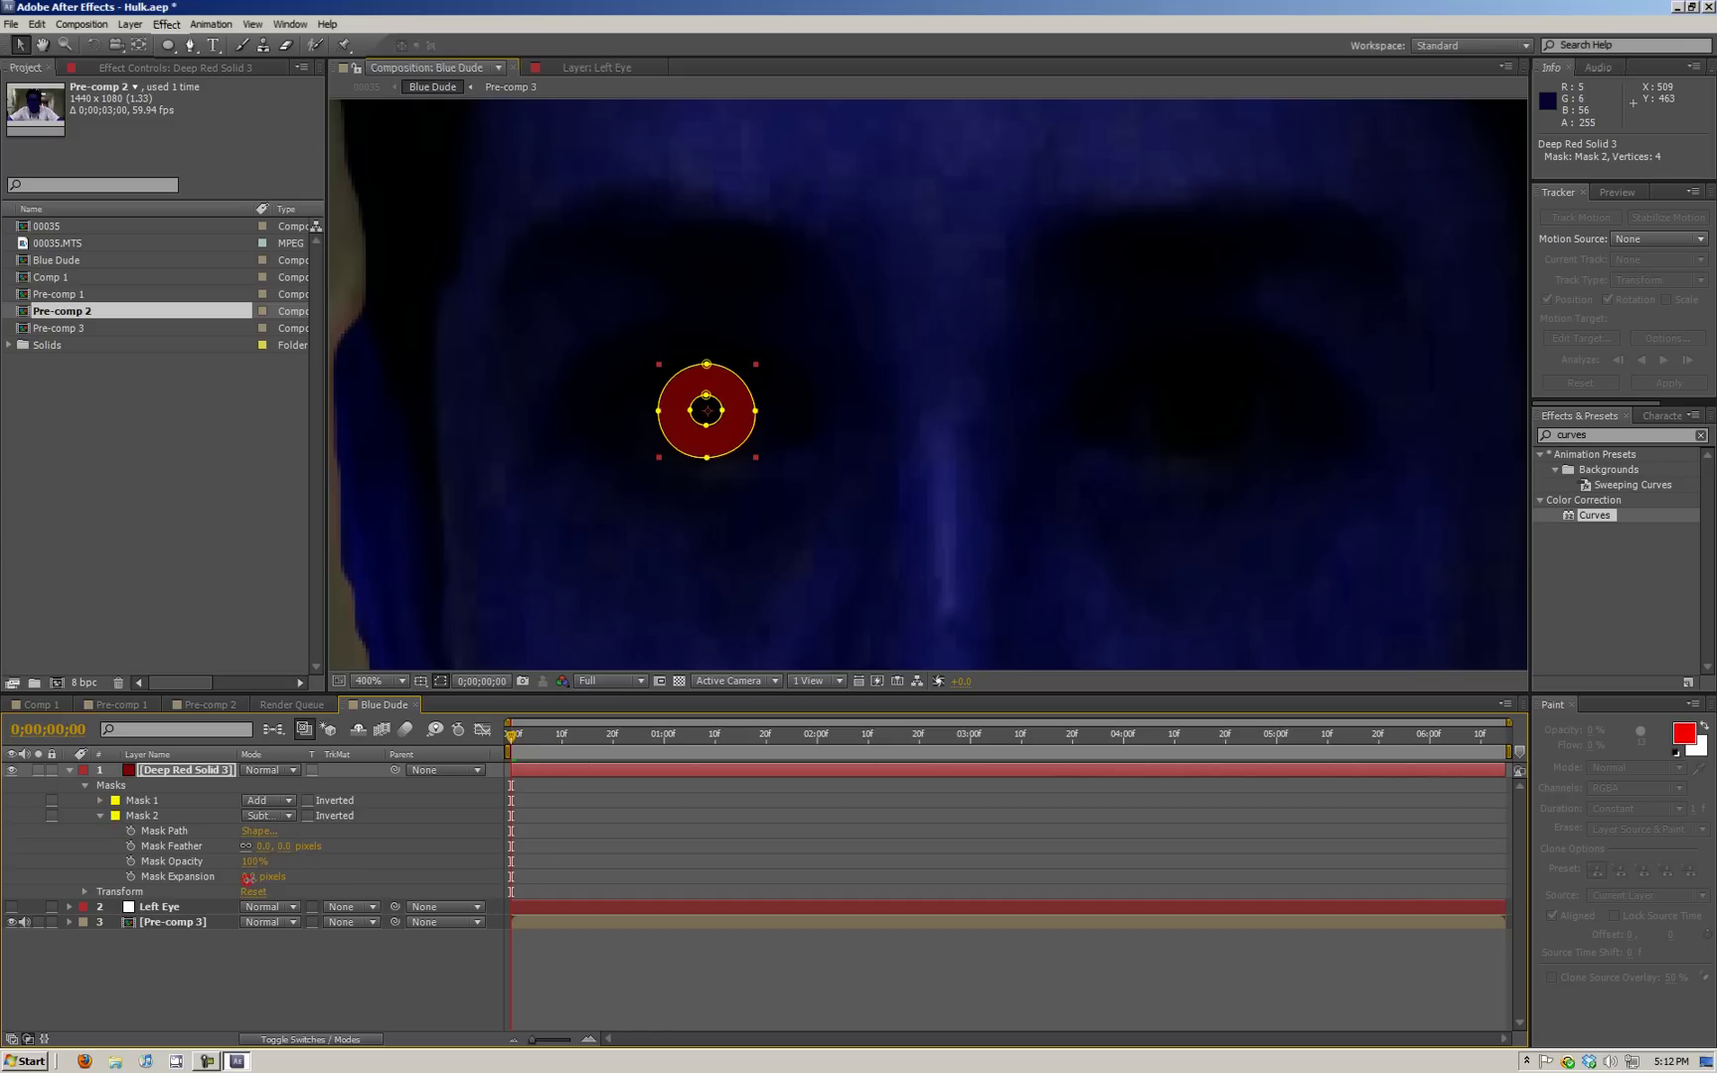
{"action": "left_click_drag", "start_coordinate": [248, 878], "coordinate": [255, 878]}
{"action": "left_click_drag", "start_coordinate": [265, 877], "coordinate": [269, 846]}
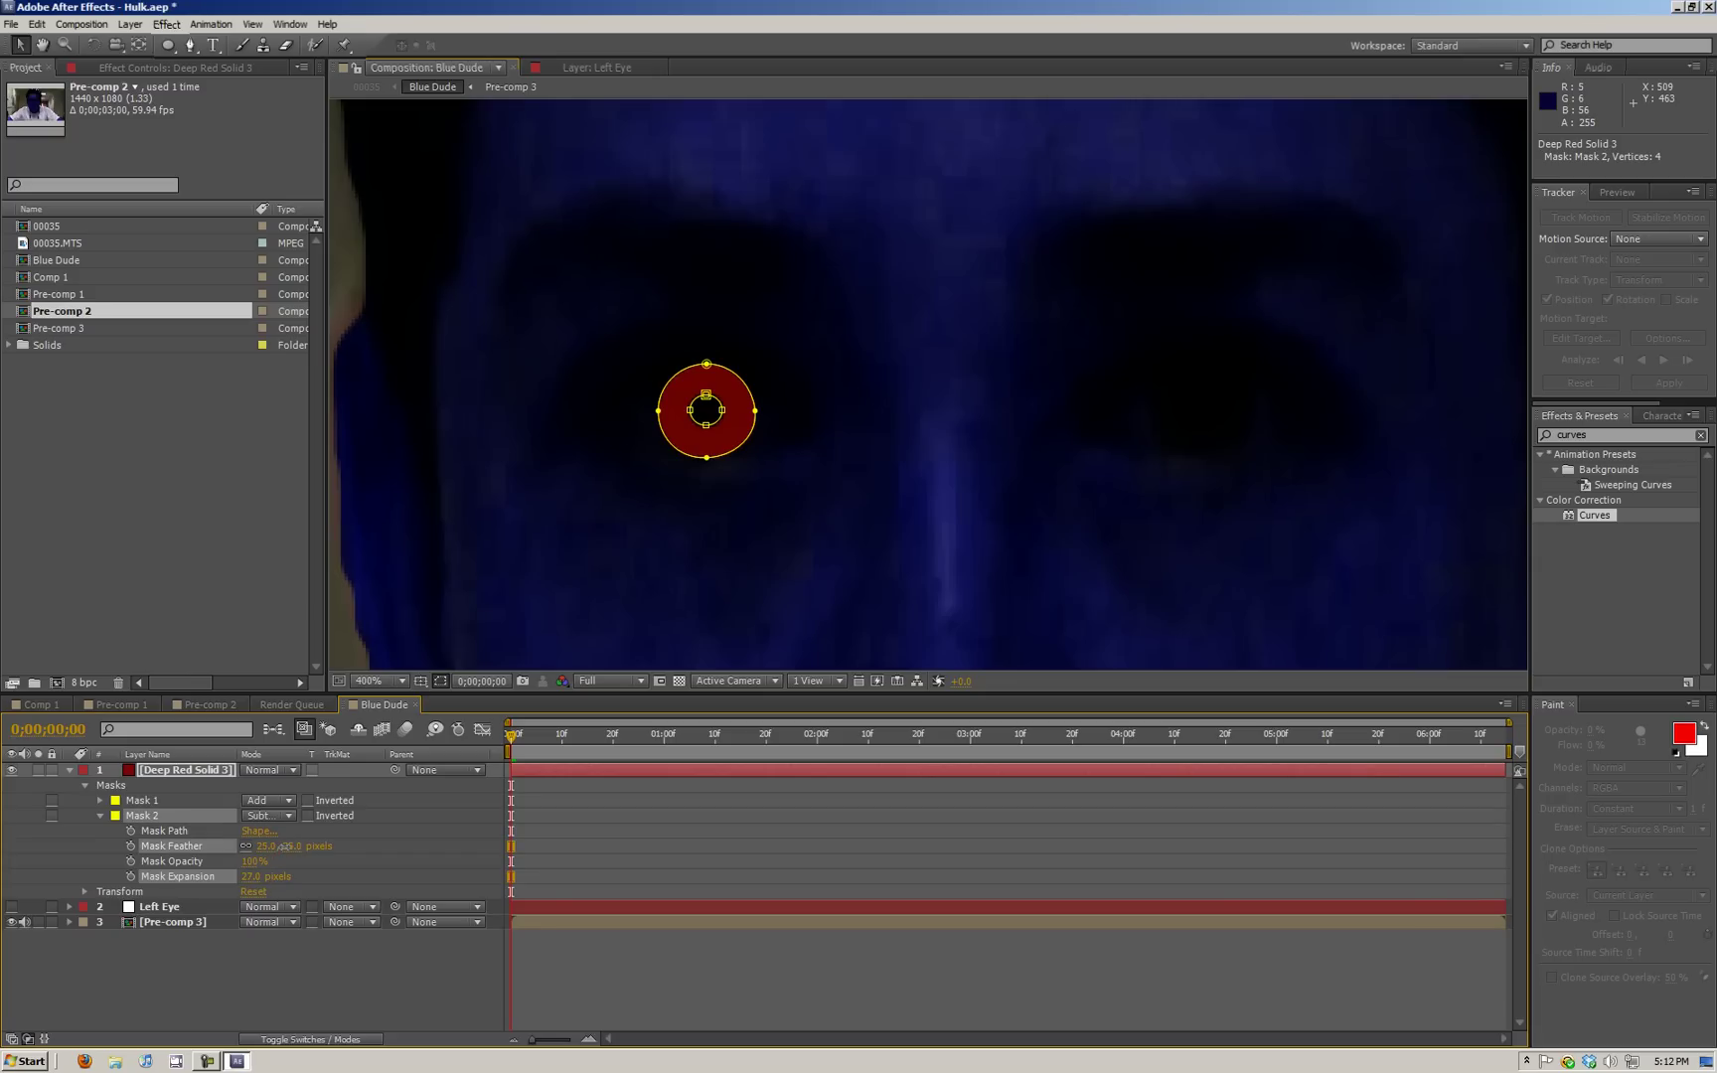
{"action": "left_click_drag", "start_coordinate": [293, 845], "coordinate": [301, 851]}
{"action": "key", "text": "comma"}
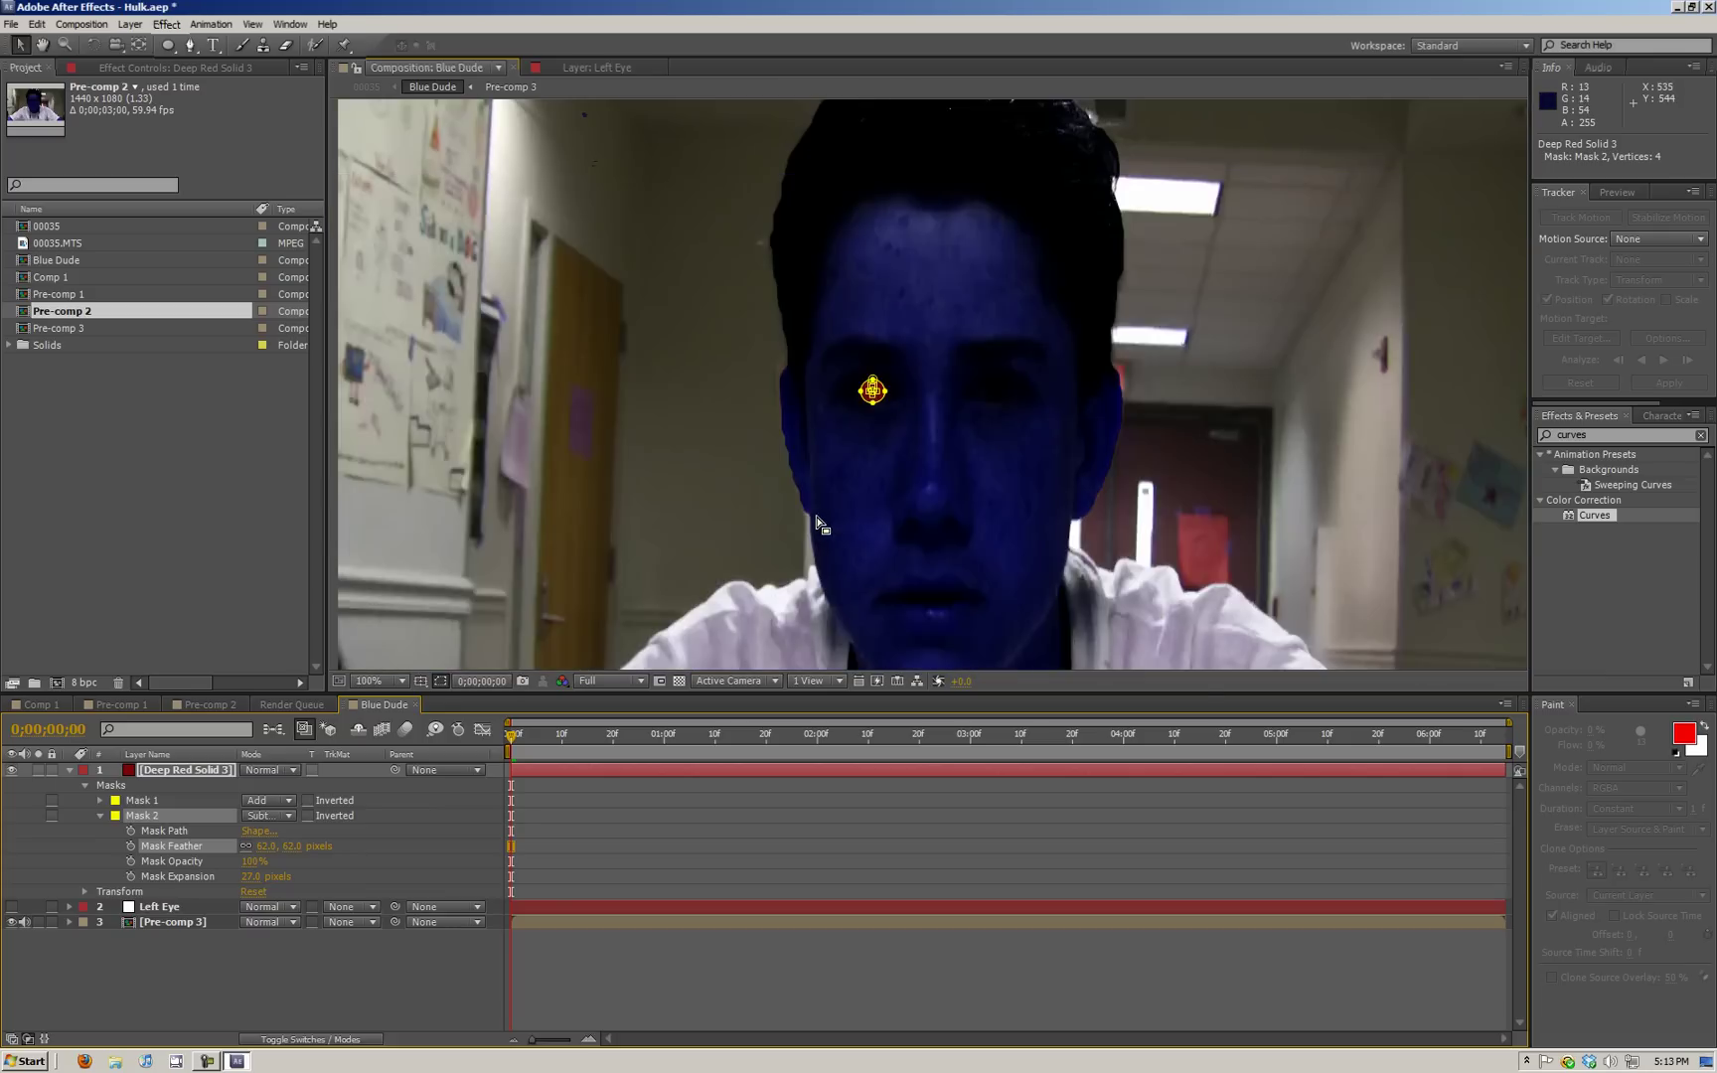
{"action": "left_click", "coordinate": [438, 680]}
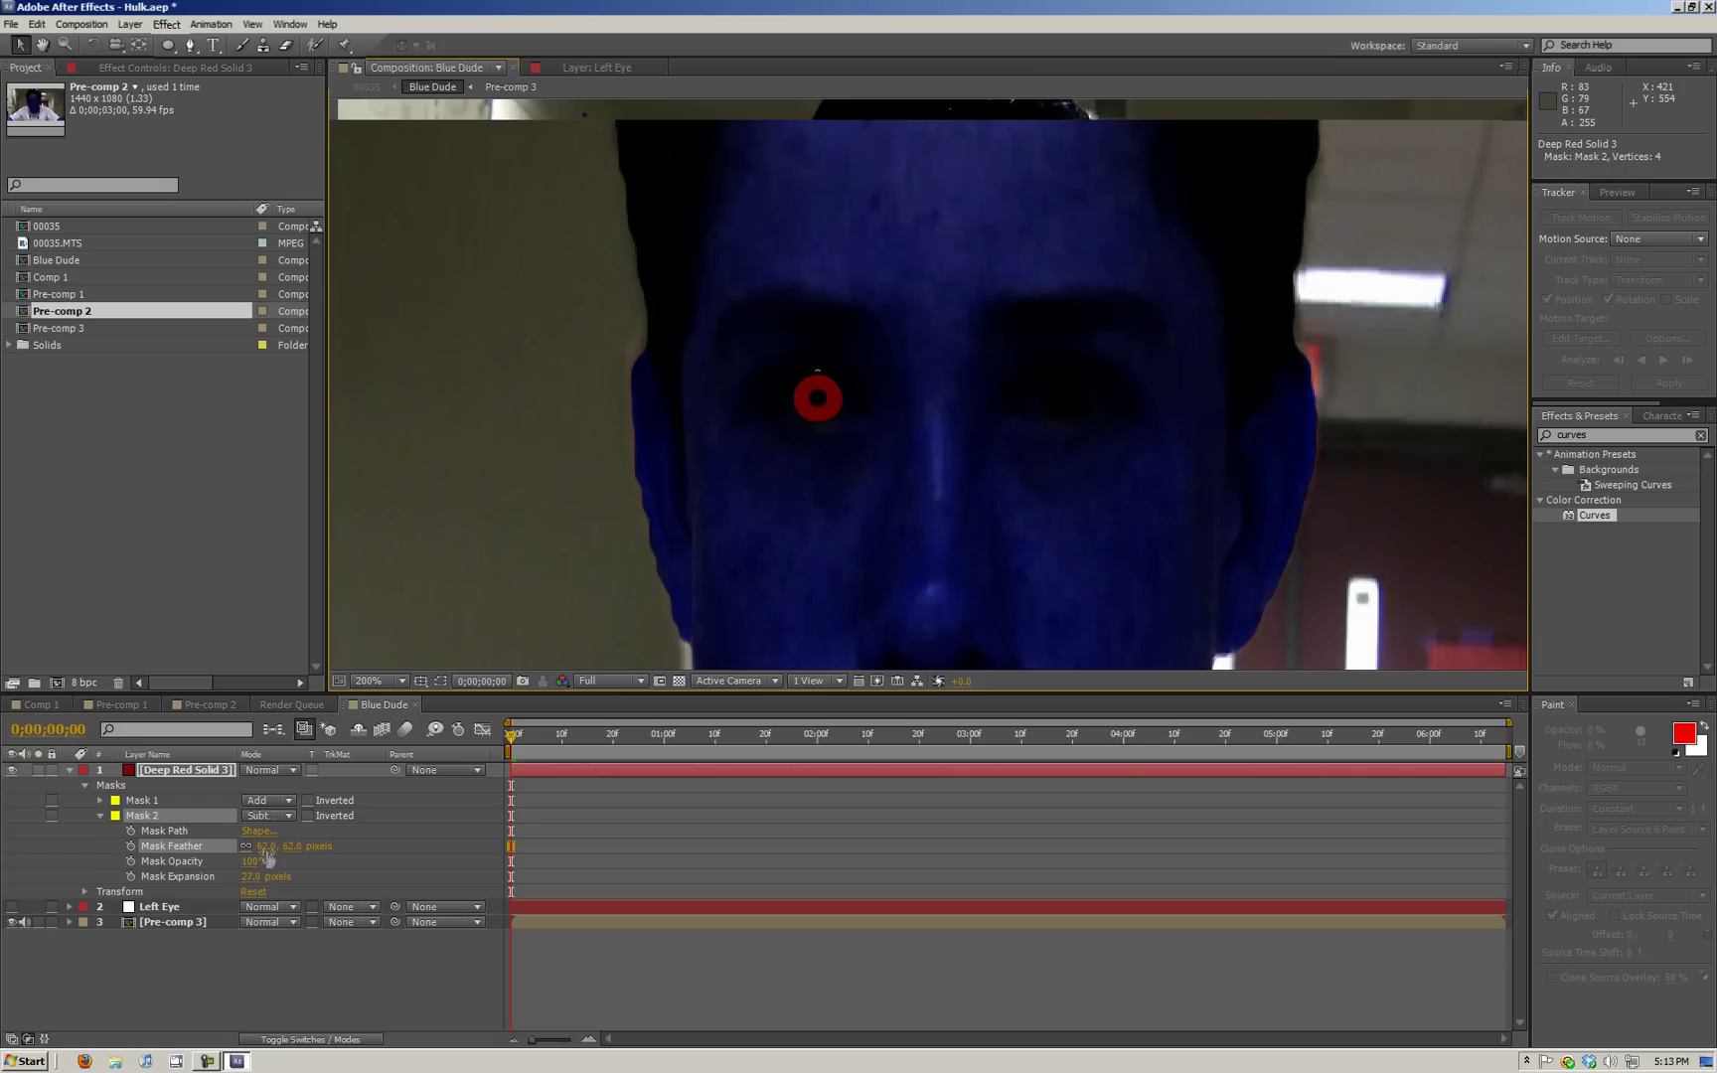
{"action": "left_click_drag", "start_coordinate": [266, 846], "coordinate": [313, 847]}
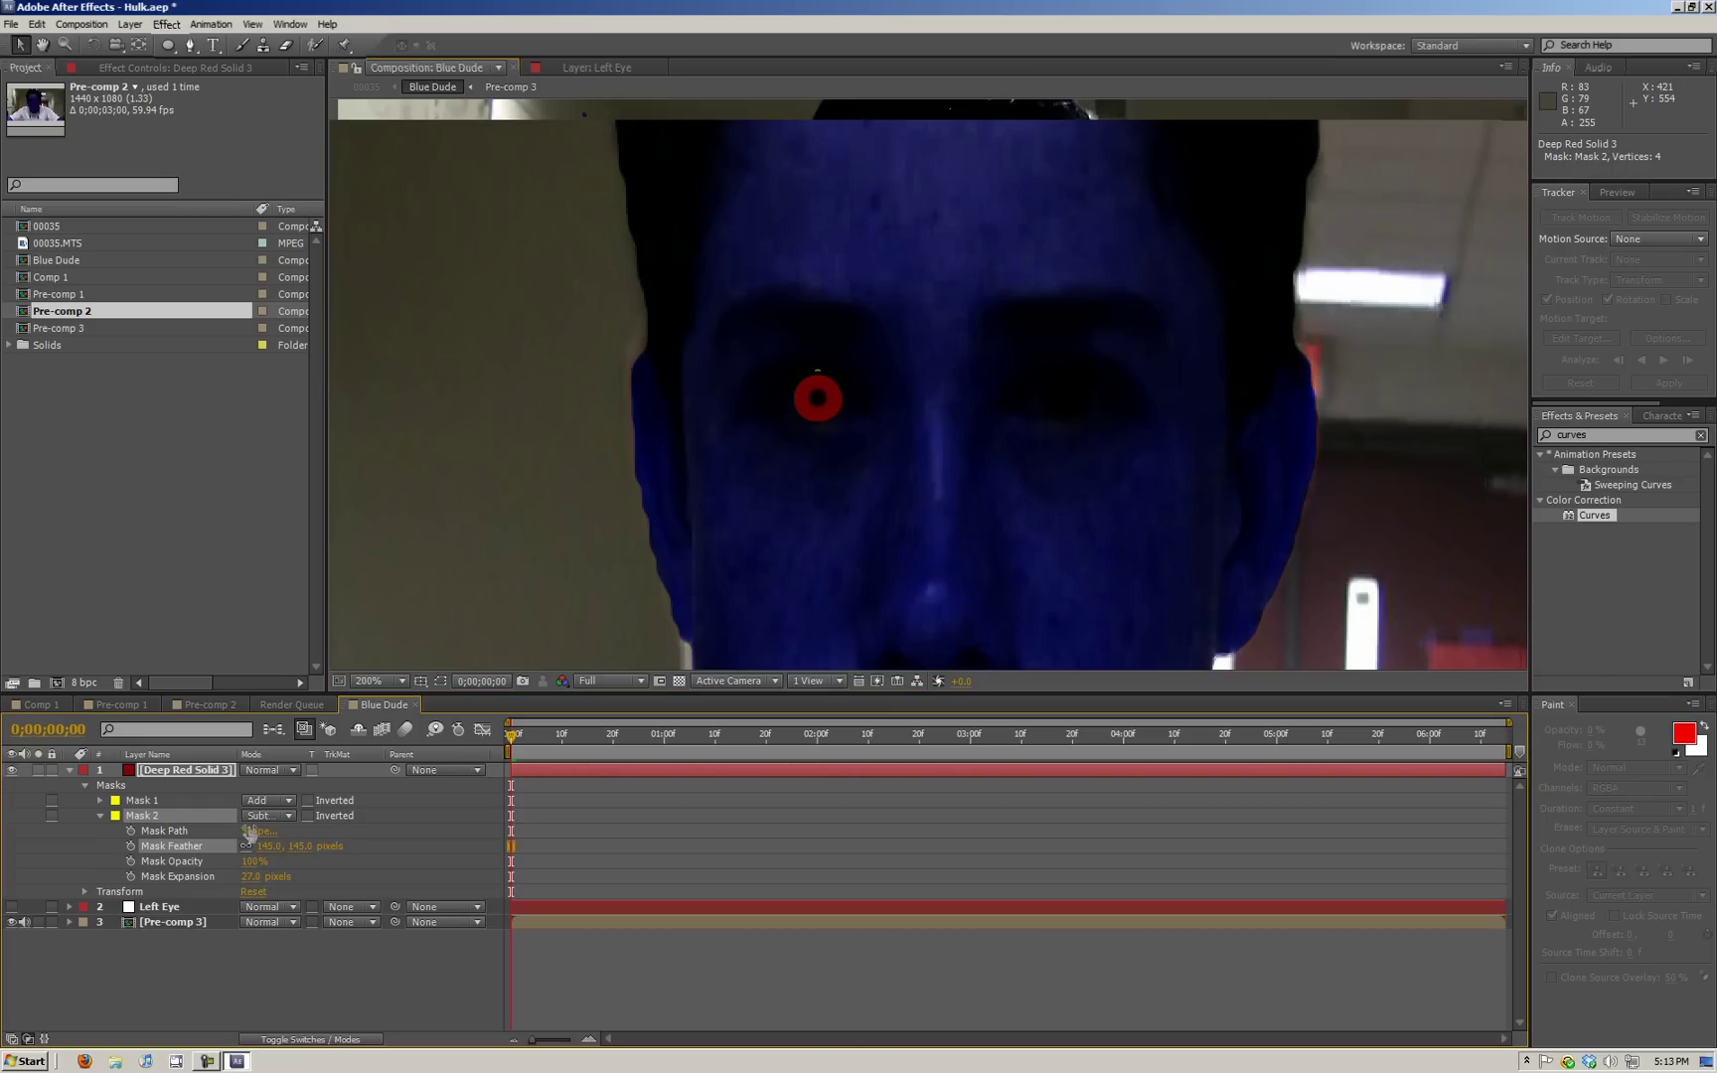
- Soften the ring's outer edge by setting Mask 1's feather to 229 pixels
{"action": "left_click", "coordinate": [100, 801]}
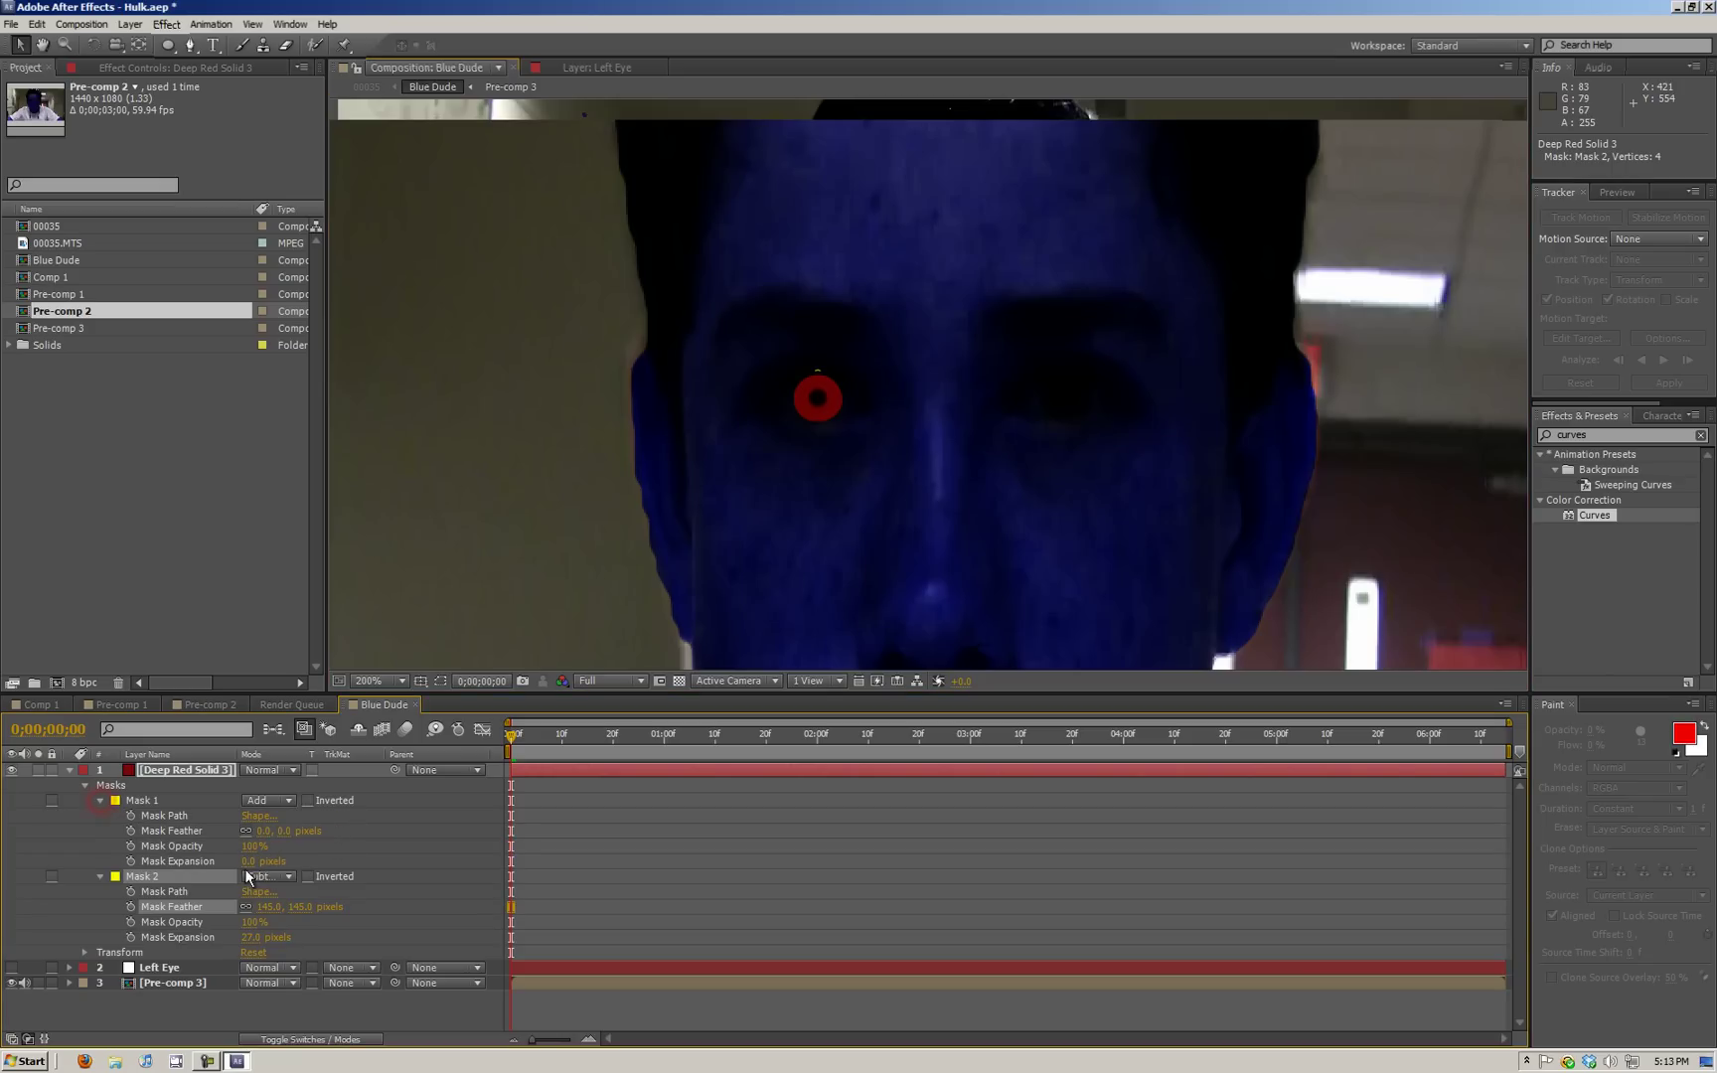
{"action": "left_click_drag", "start_coordinate": [273, 828], "coordinate": [424, 838]}
{"action": "left_click_drag", "start_coordinate": [266, 830], "coordinate": [296, 836]}
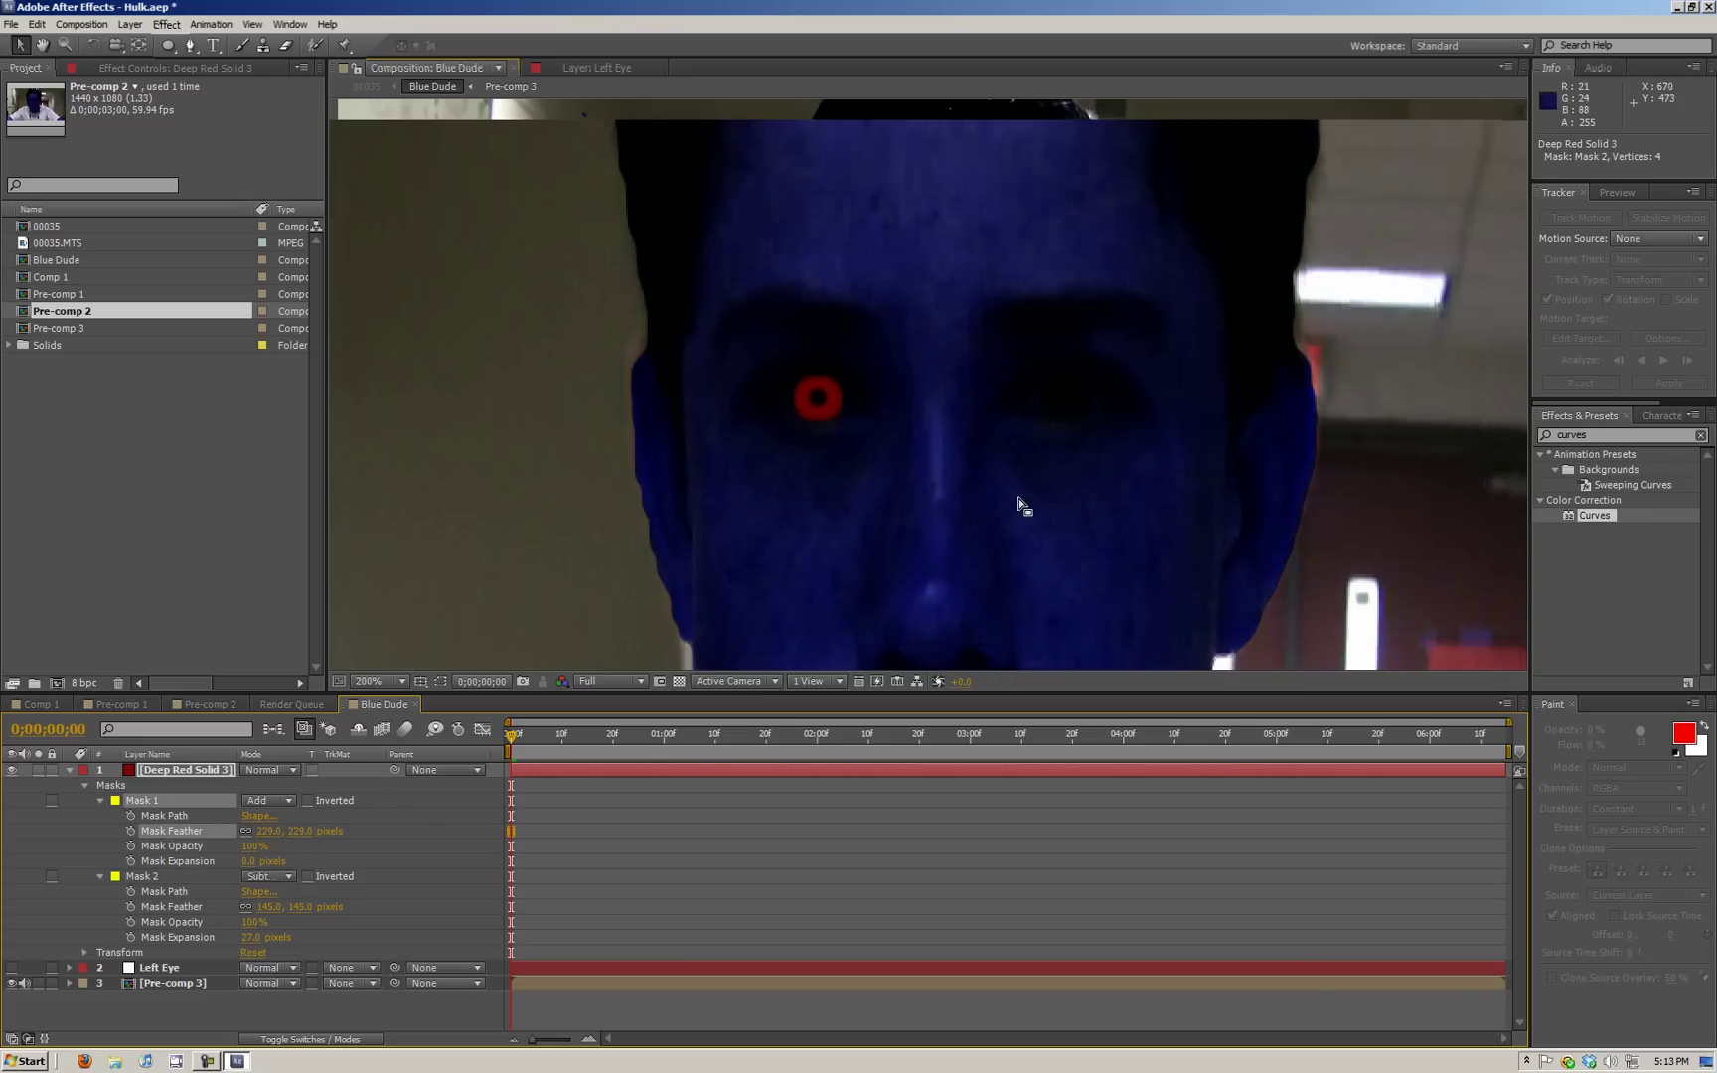
{"action": "scroll", "coordinate": [801, 510], "scroll_direction": "down", "scroll_amount": 4}
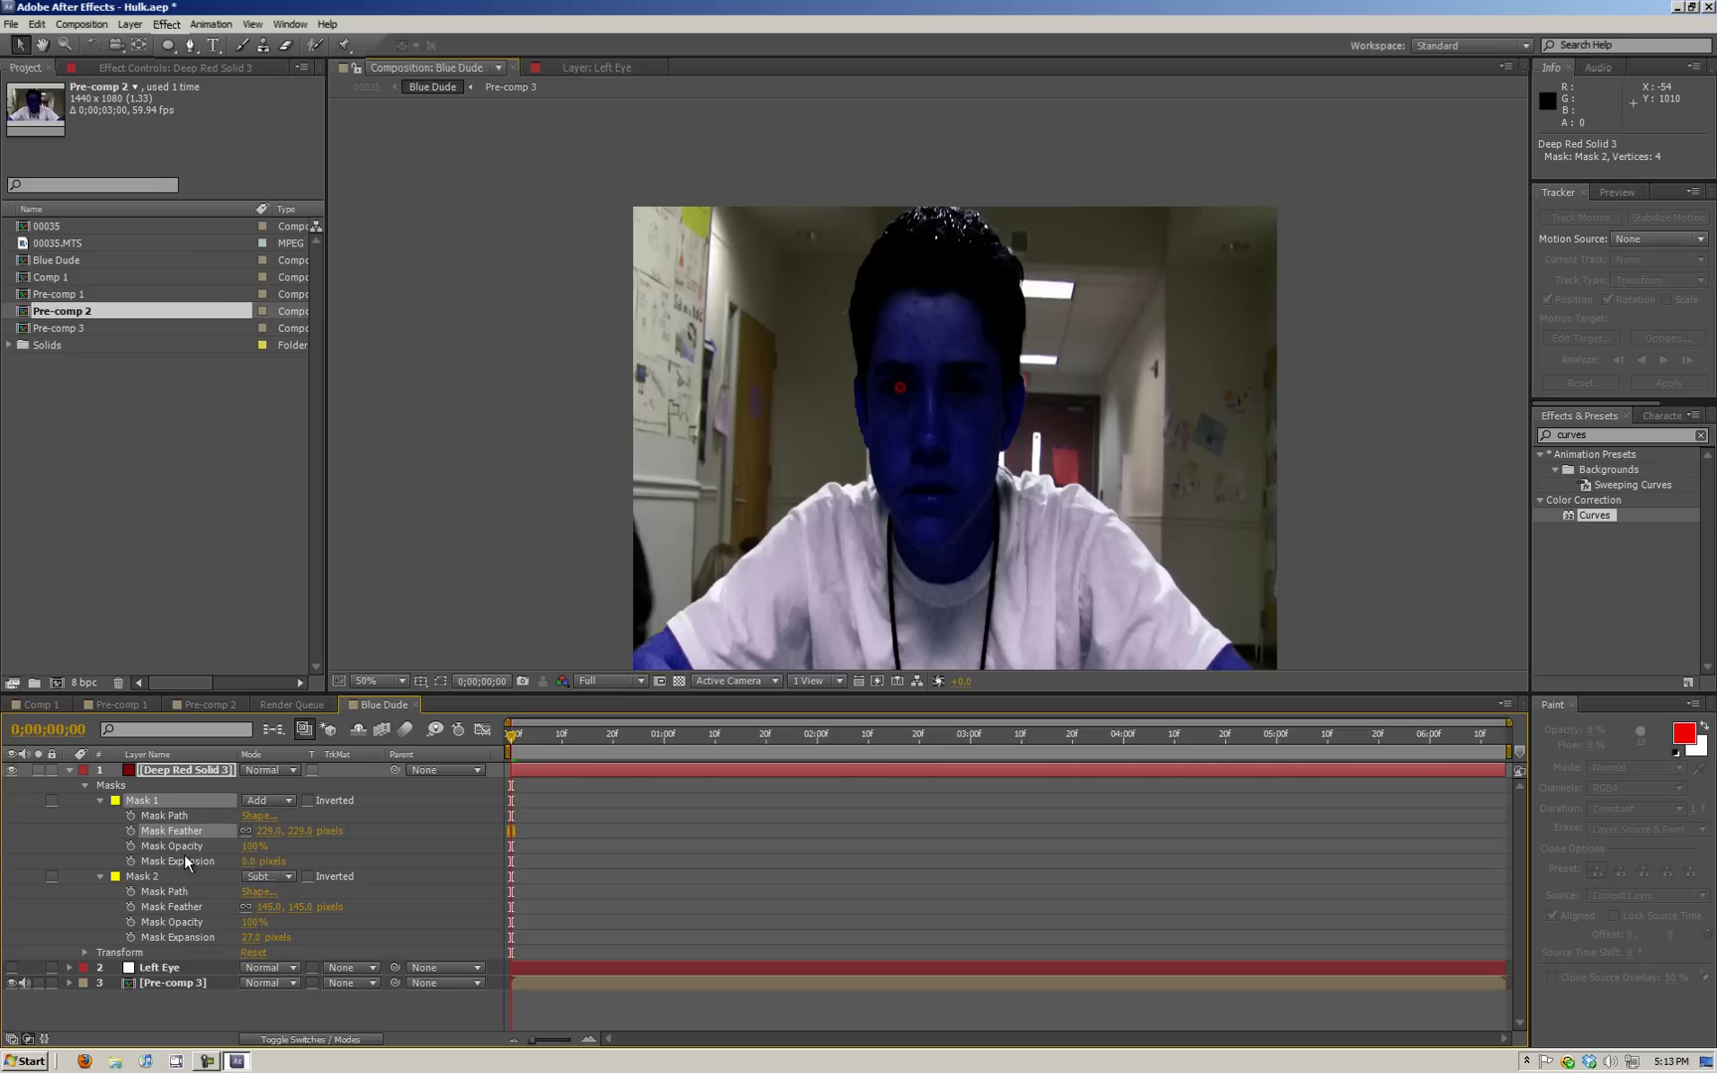
{"action": "key", "text": "ctrl+shift+F11"}
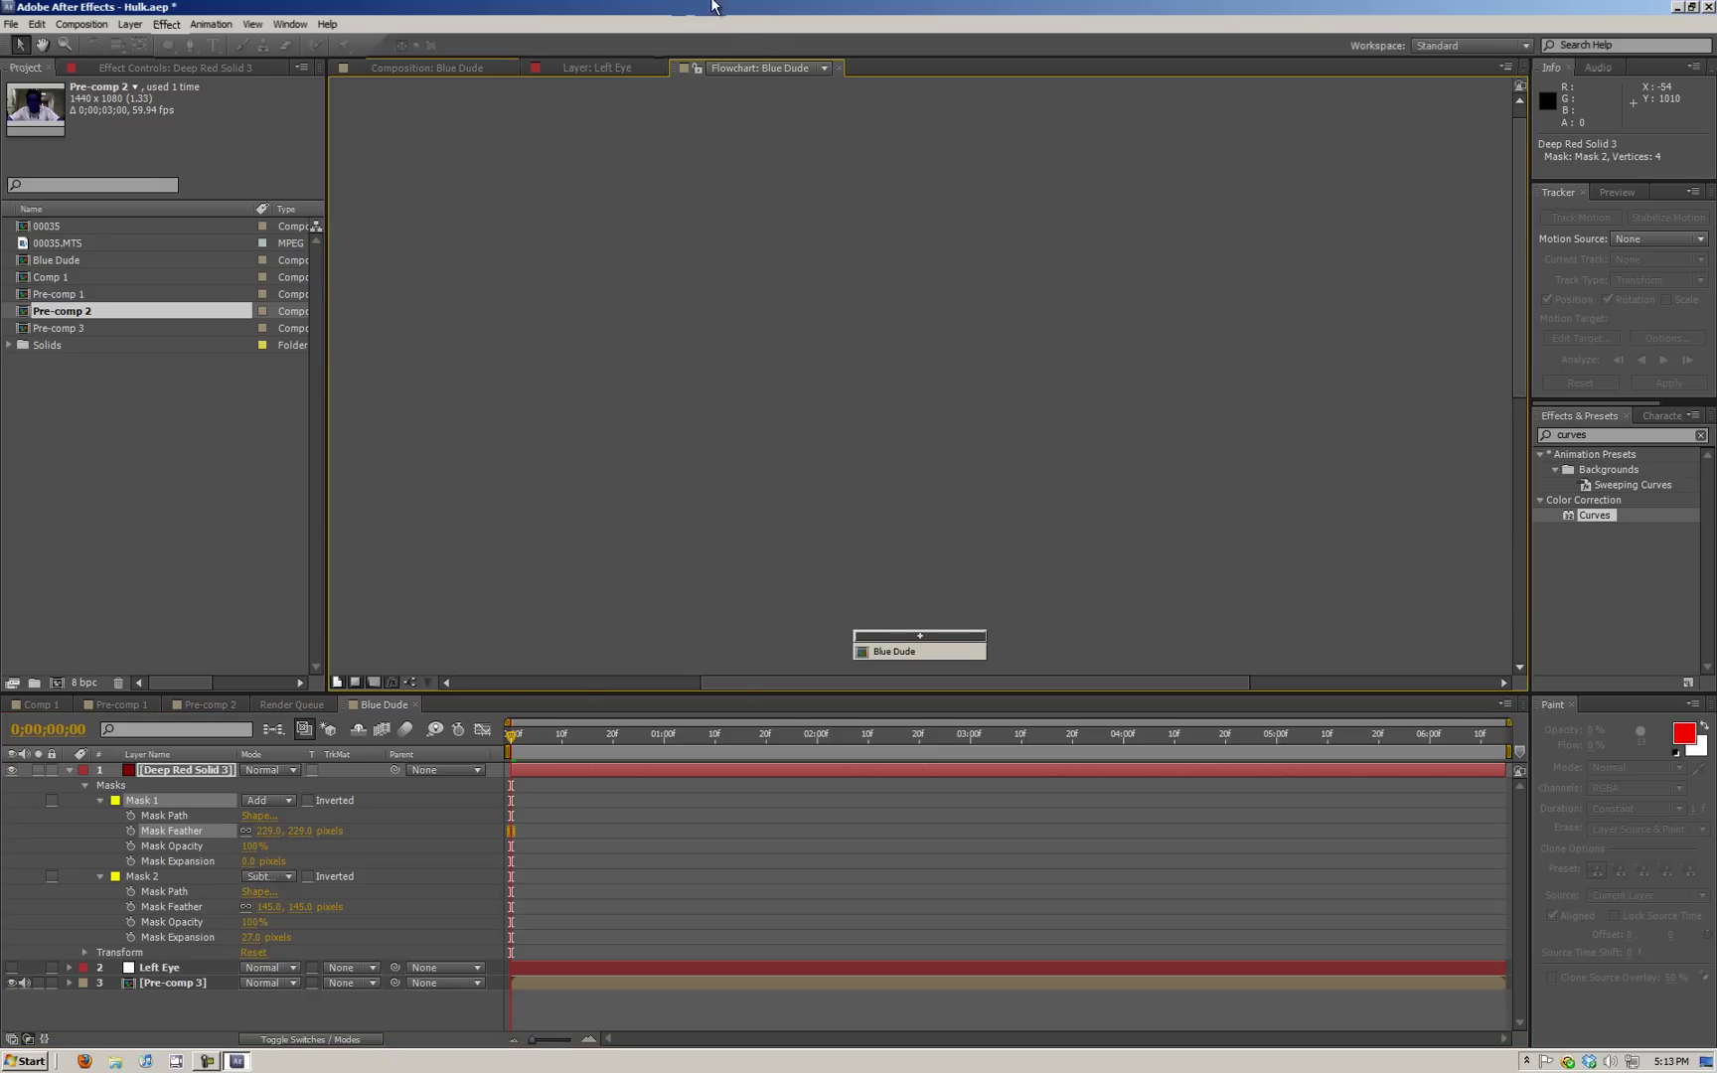
{"action": "left_click", "coordinate": [840, 69]}
{"action": "left_click", "coordinate": [440, 67]}
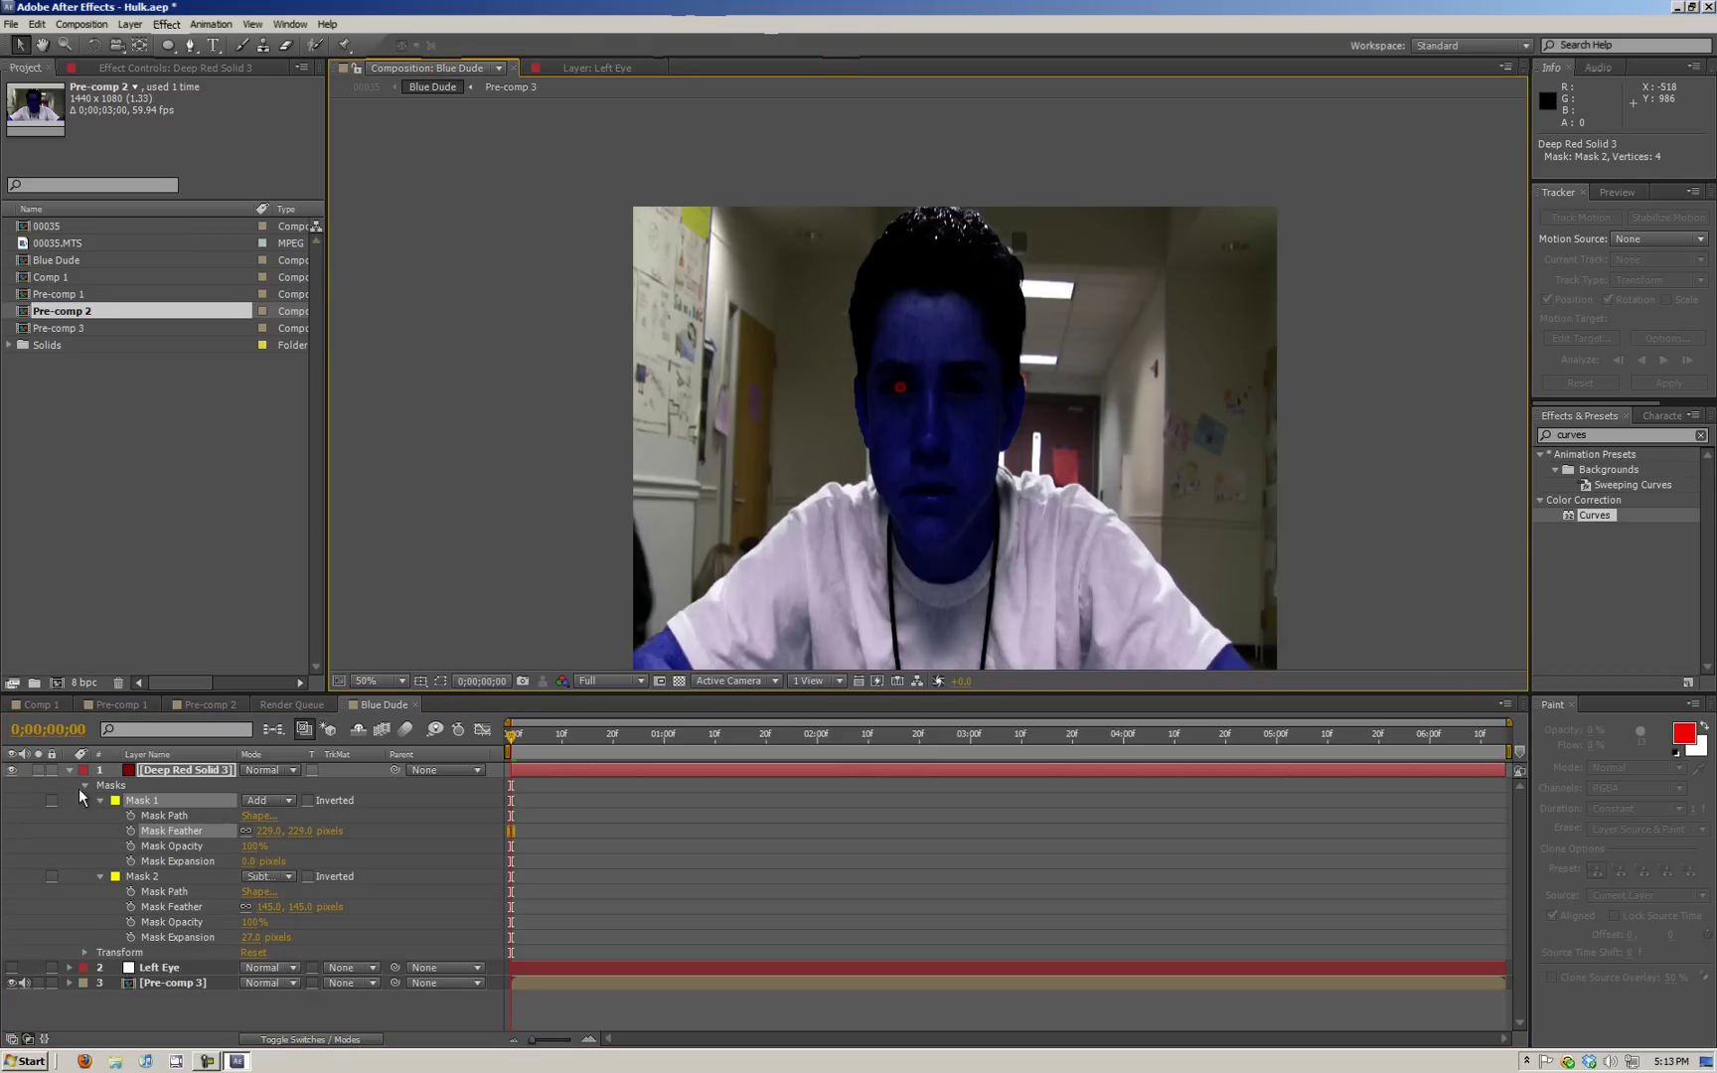
- Set the opacity of the Deep Red Solid 3 layer to 36% and collapse the properties of both its masks
{"action": "left_click", "coordinate": [121, 772], "text": "ctrl"}
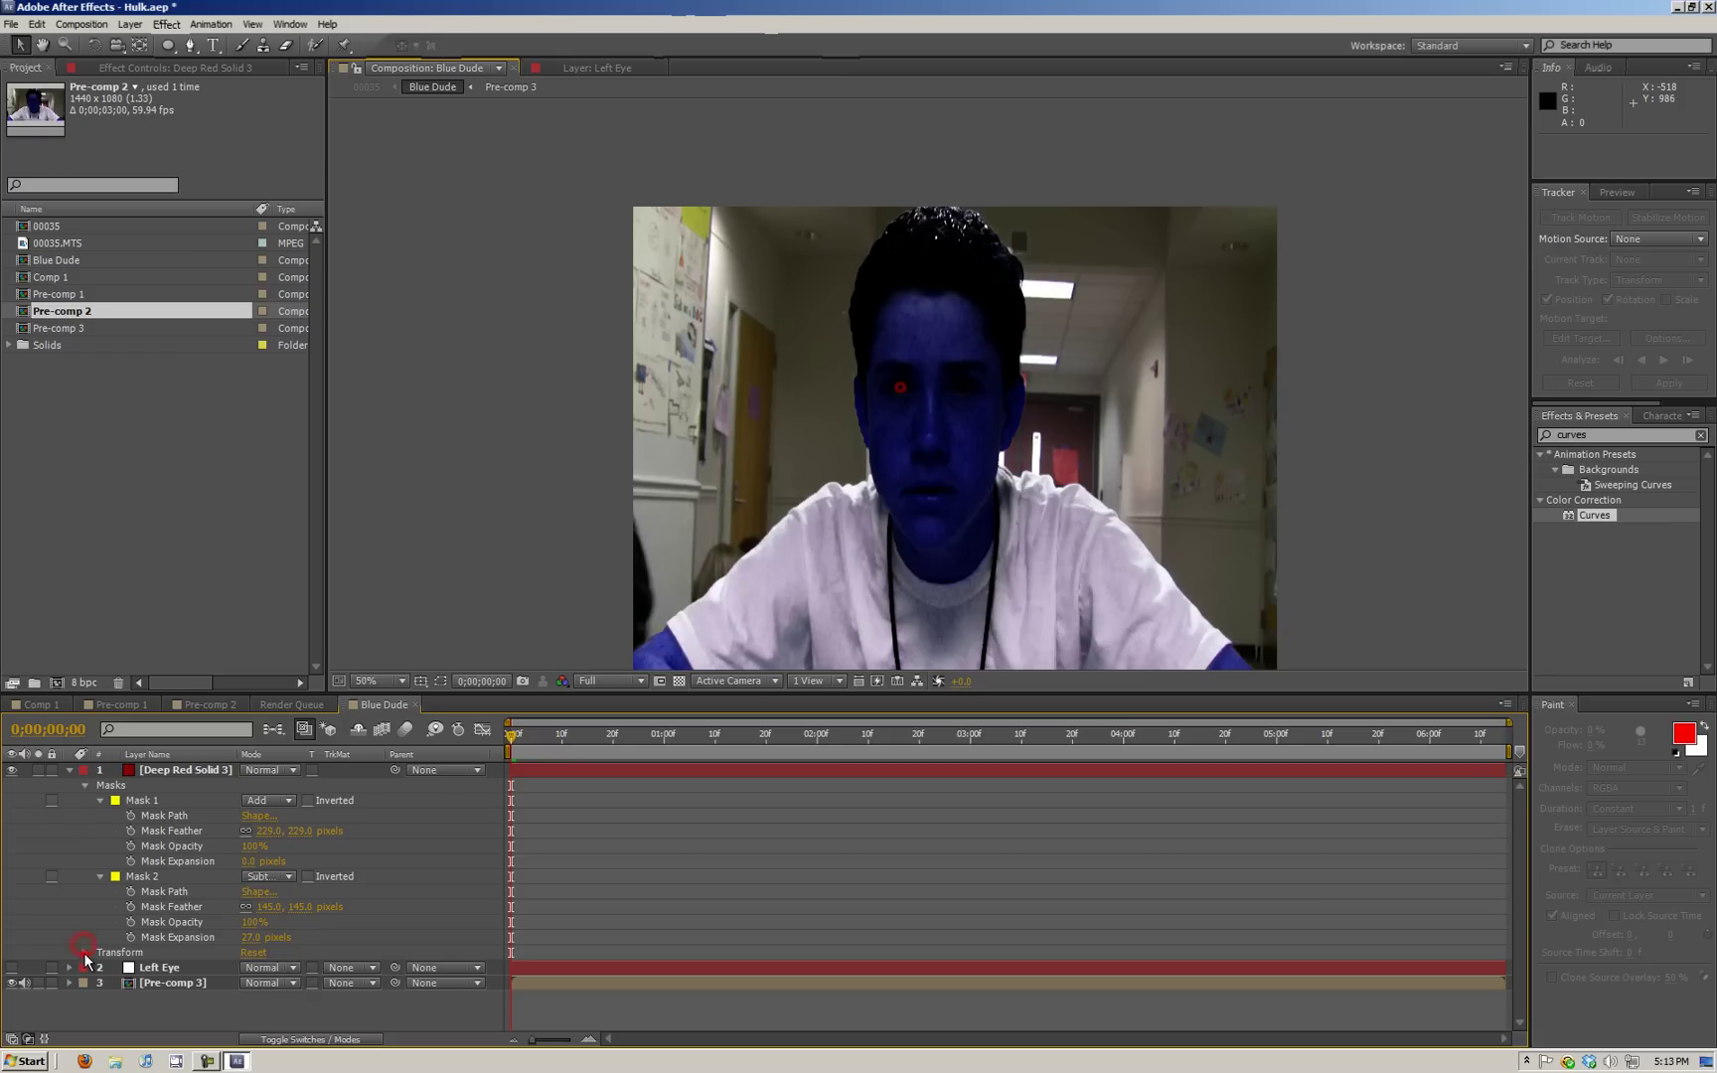
{"action": "left_click", "coordinate": [85, 951]}
{"action": "scroll", "coordinate": [257, 989], "scroll_direction": "down", "scroll_amount": 1}
{"action": "left_click_drag", "start_coordinate": [250, 994], "coordinate": [221, 993]}
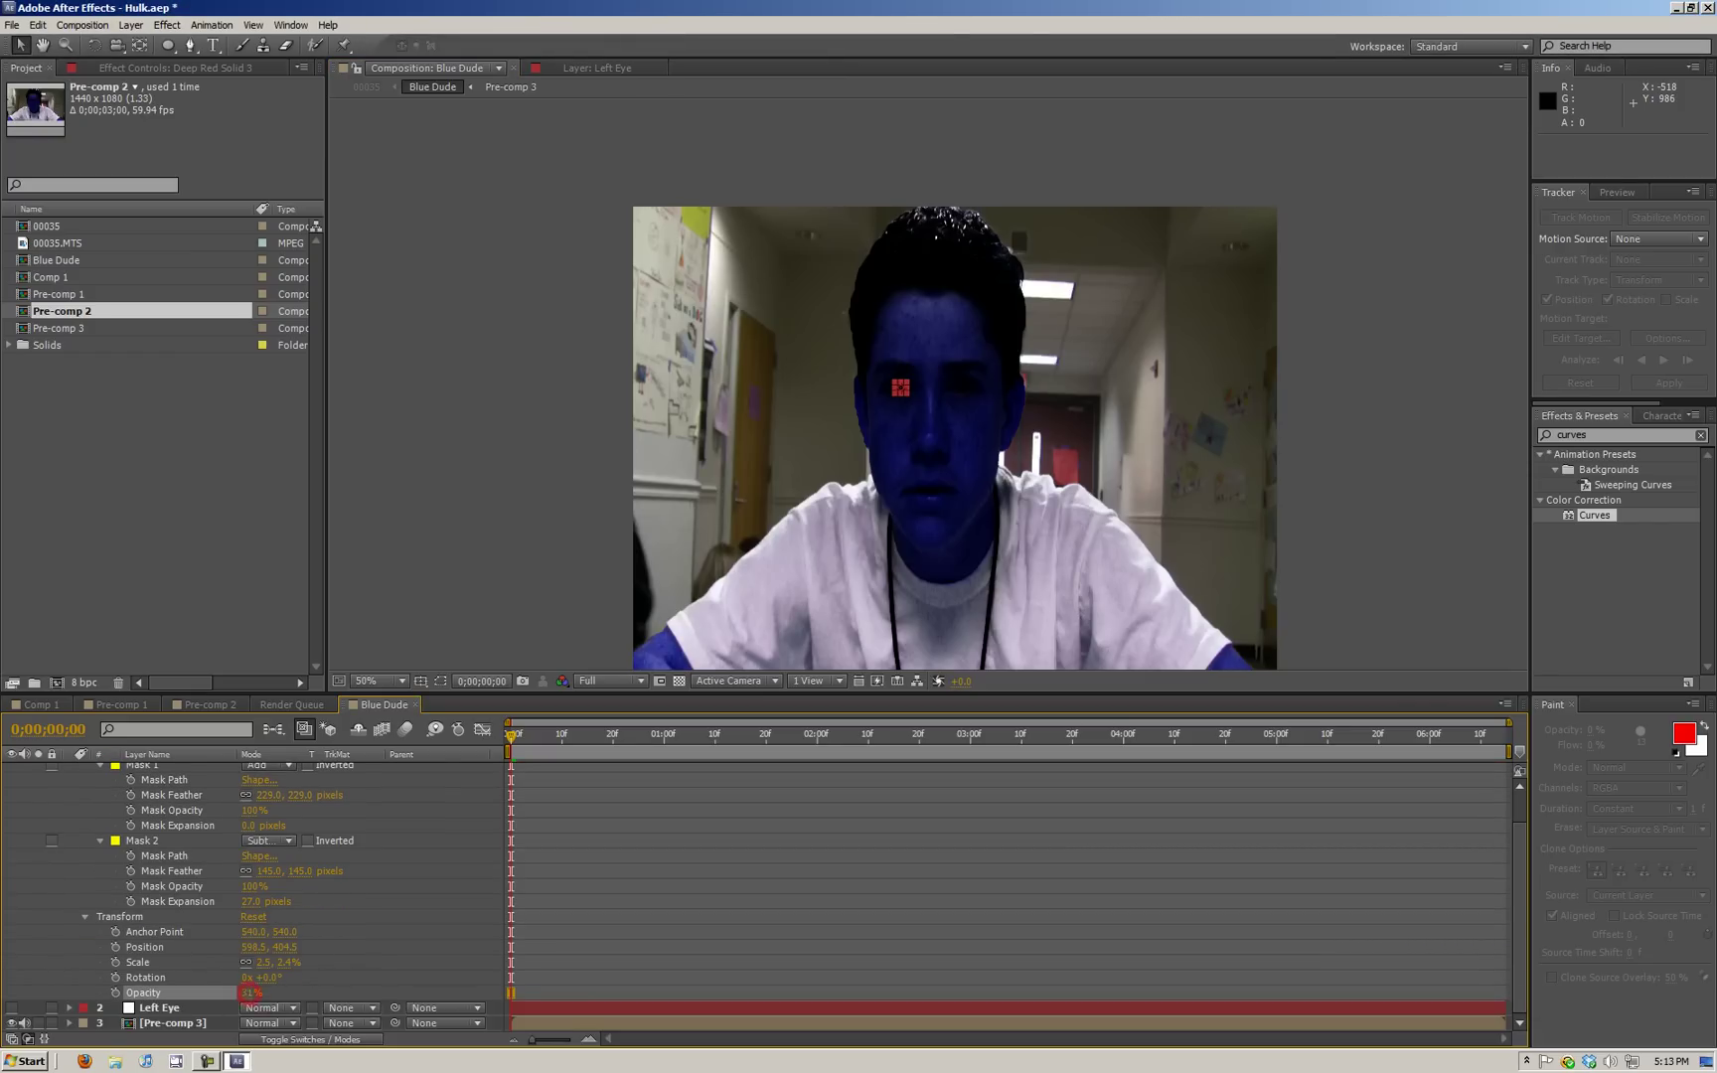
{"action": "left_click", "coordinate": [666, 377]}
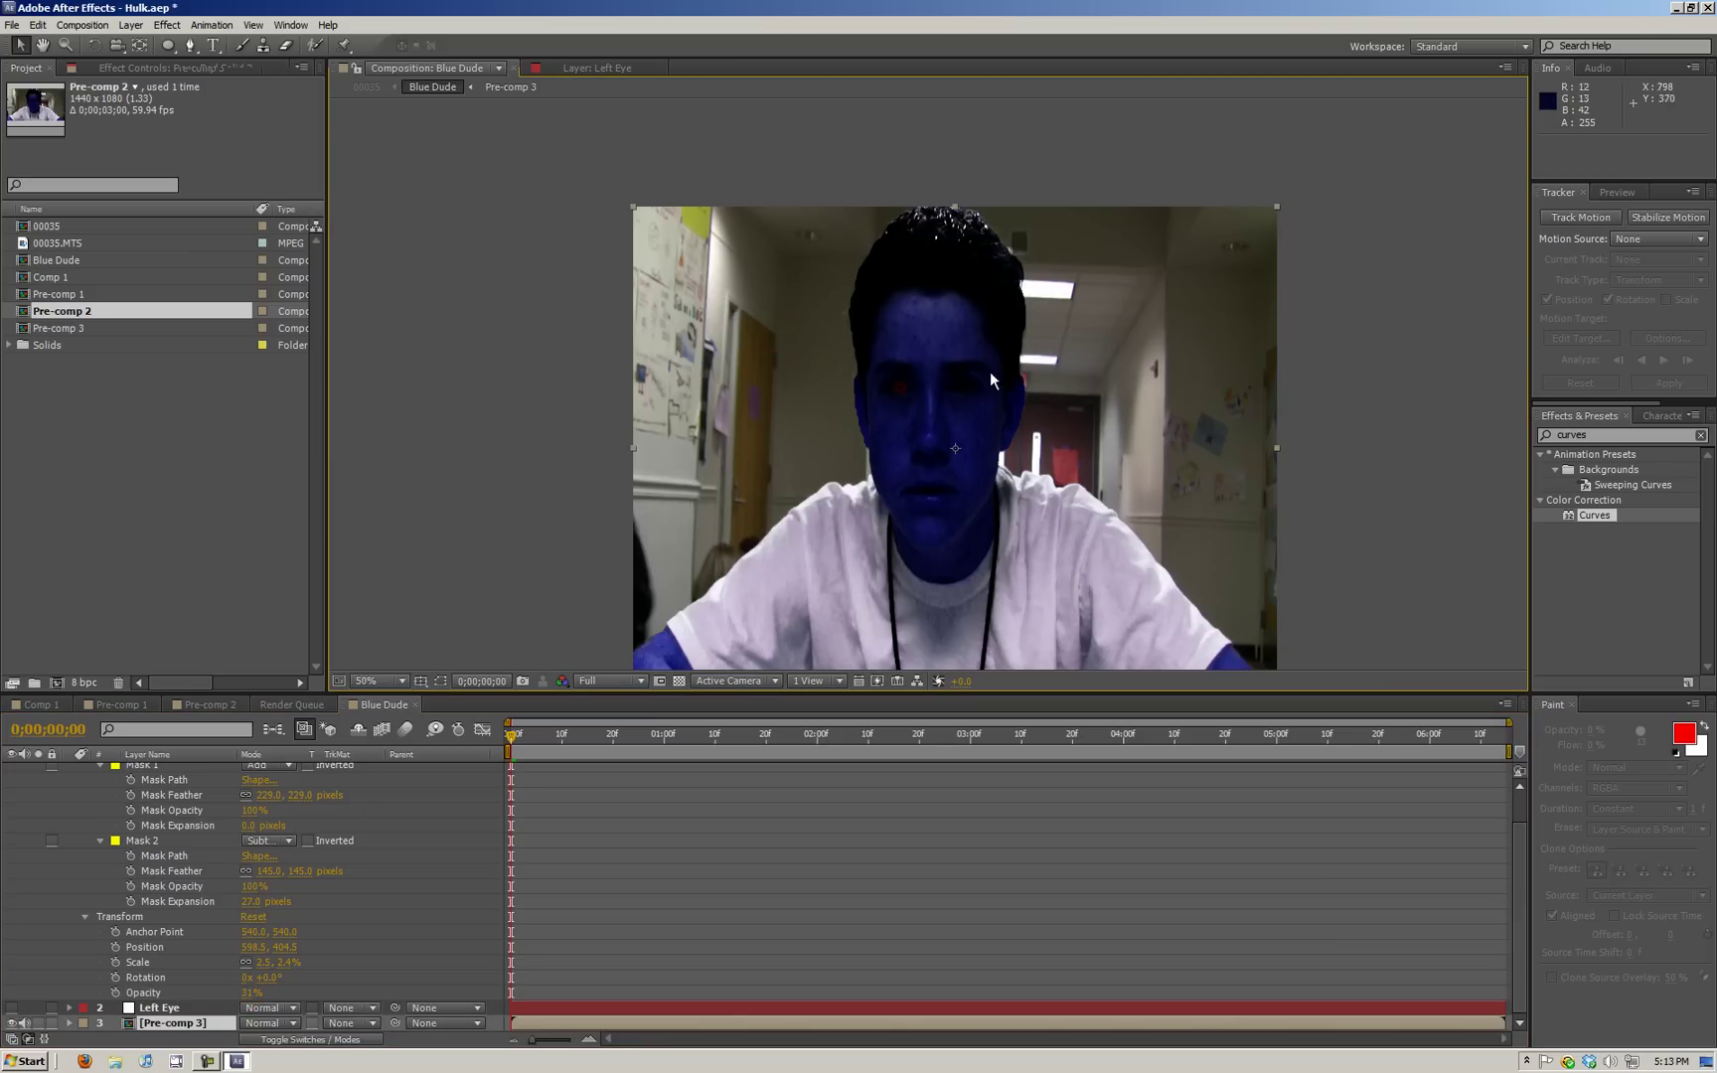
{"action": "left_click_drag", "start_coordinate": [259, 996], "coordinate": [265, 997]}
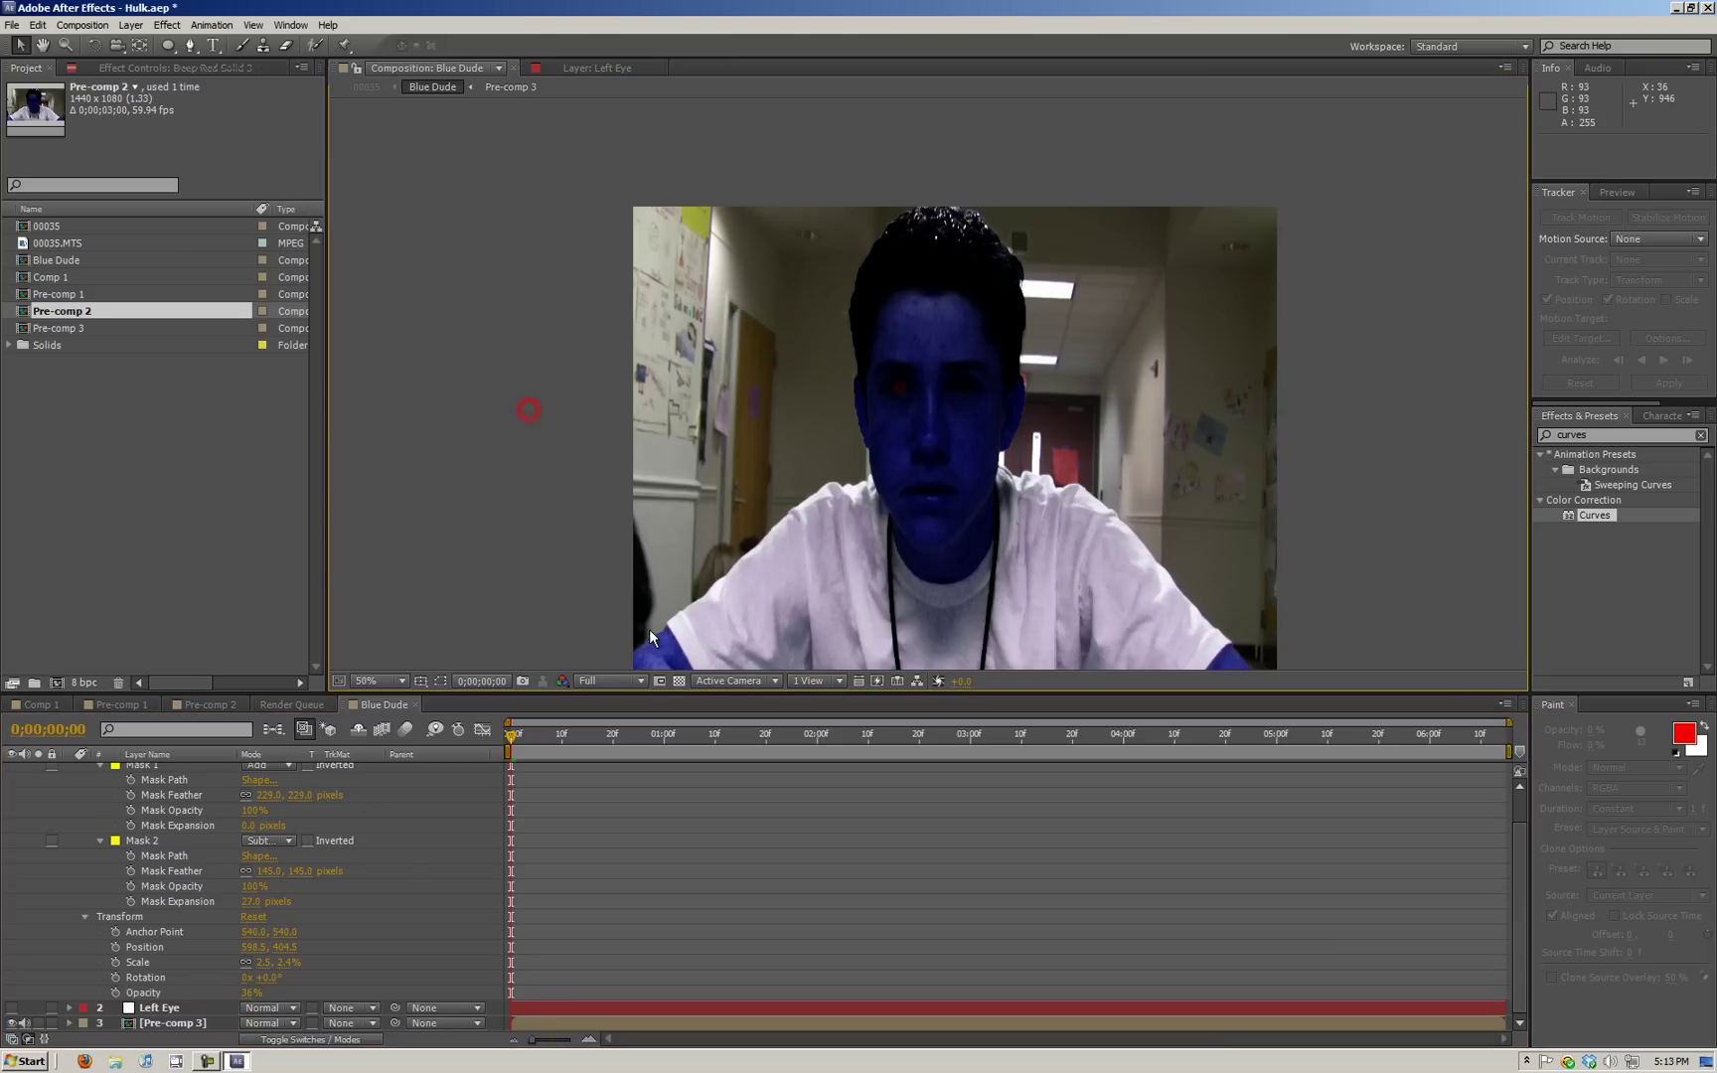
{"action": "key", "text": "period"}
{"action": "key", "text": "period"}
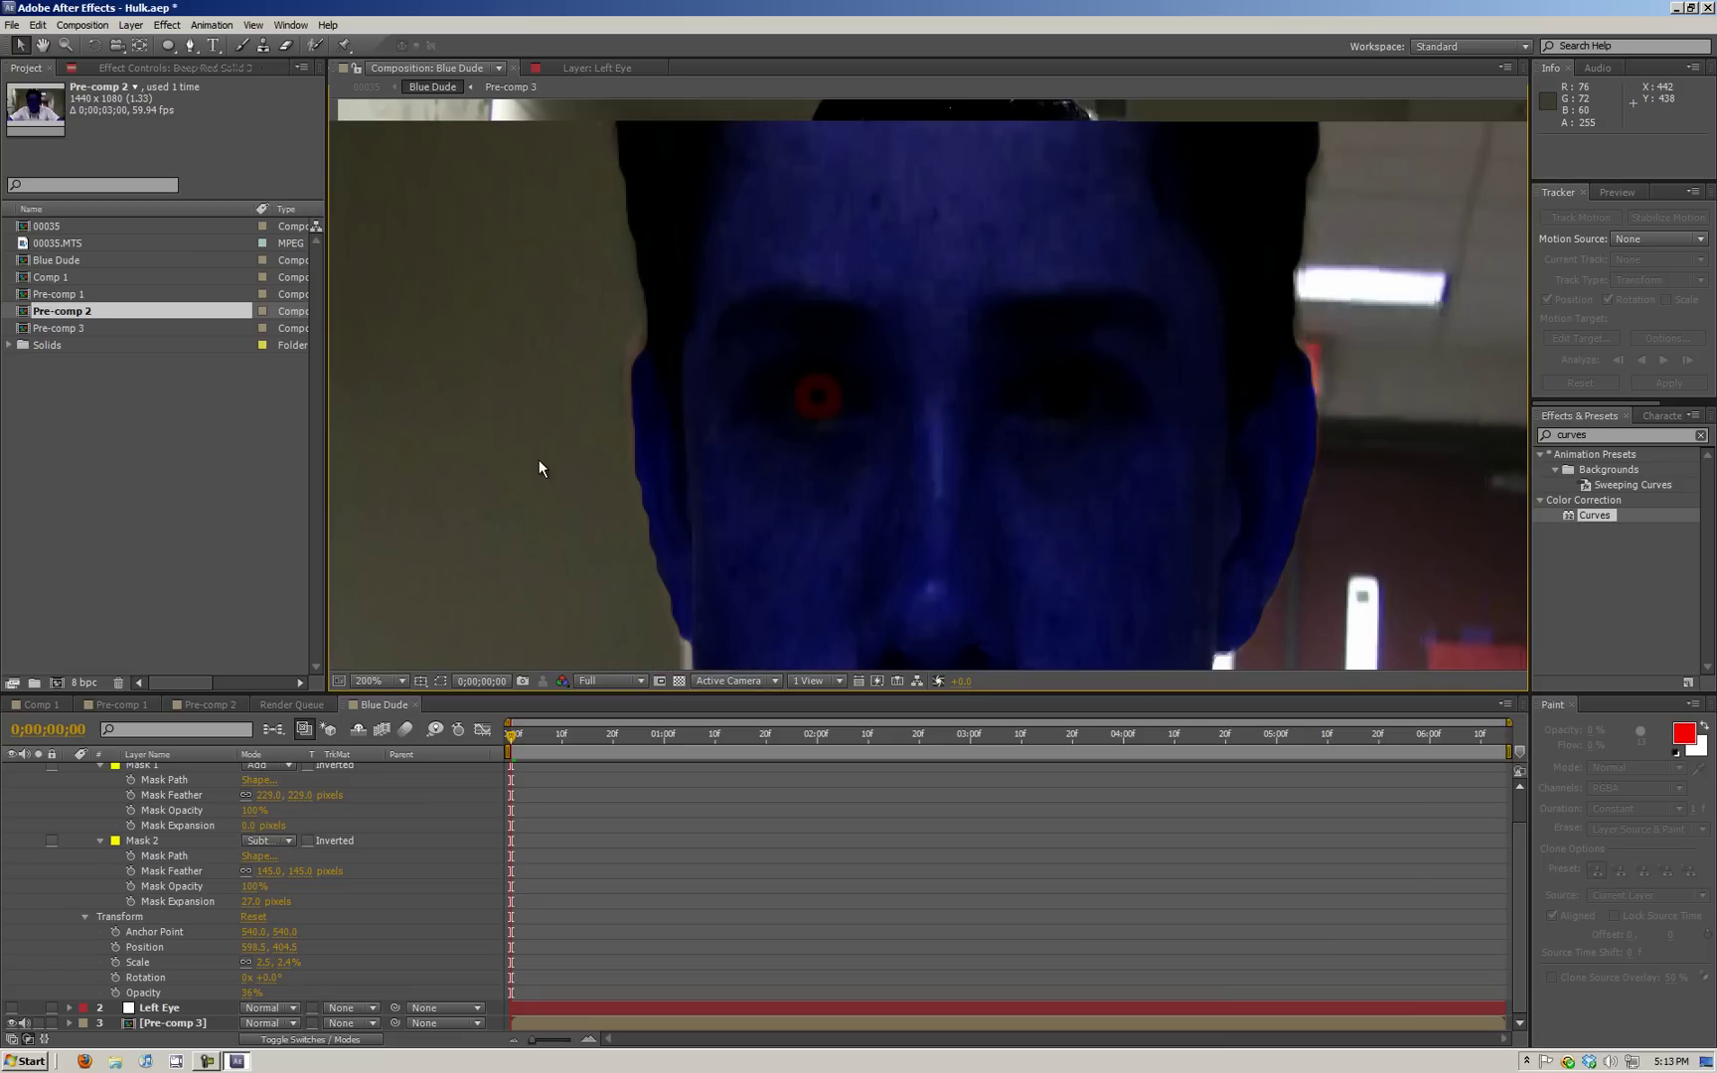
{"action": "left_click", "coordinate": [99, 840]}
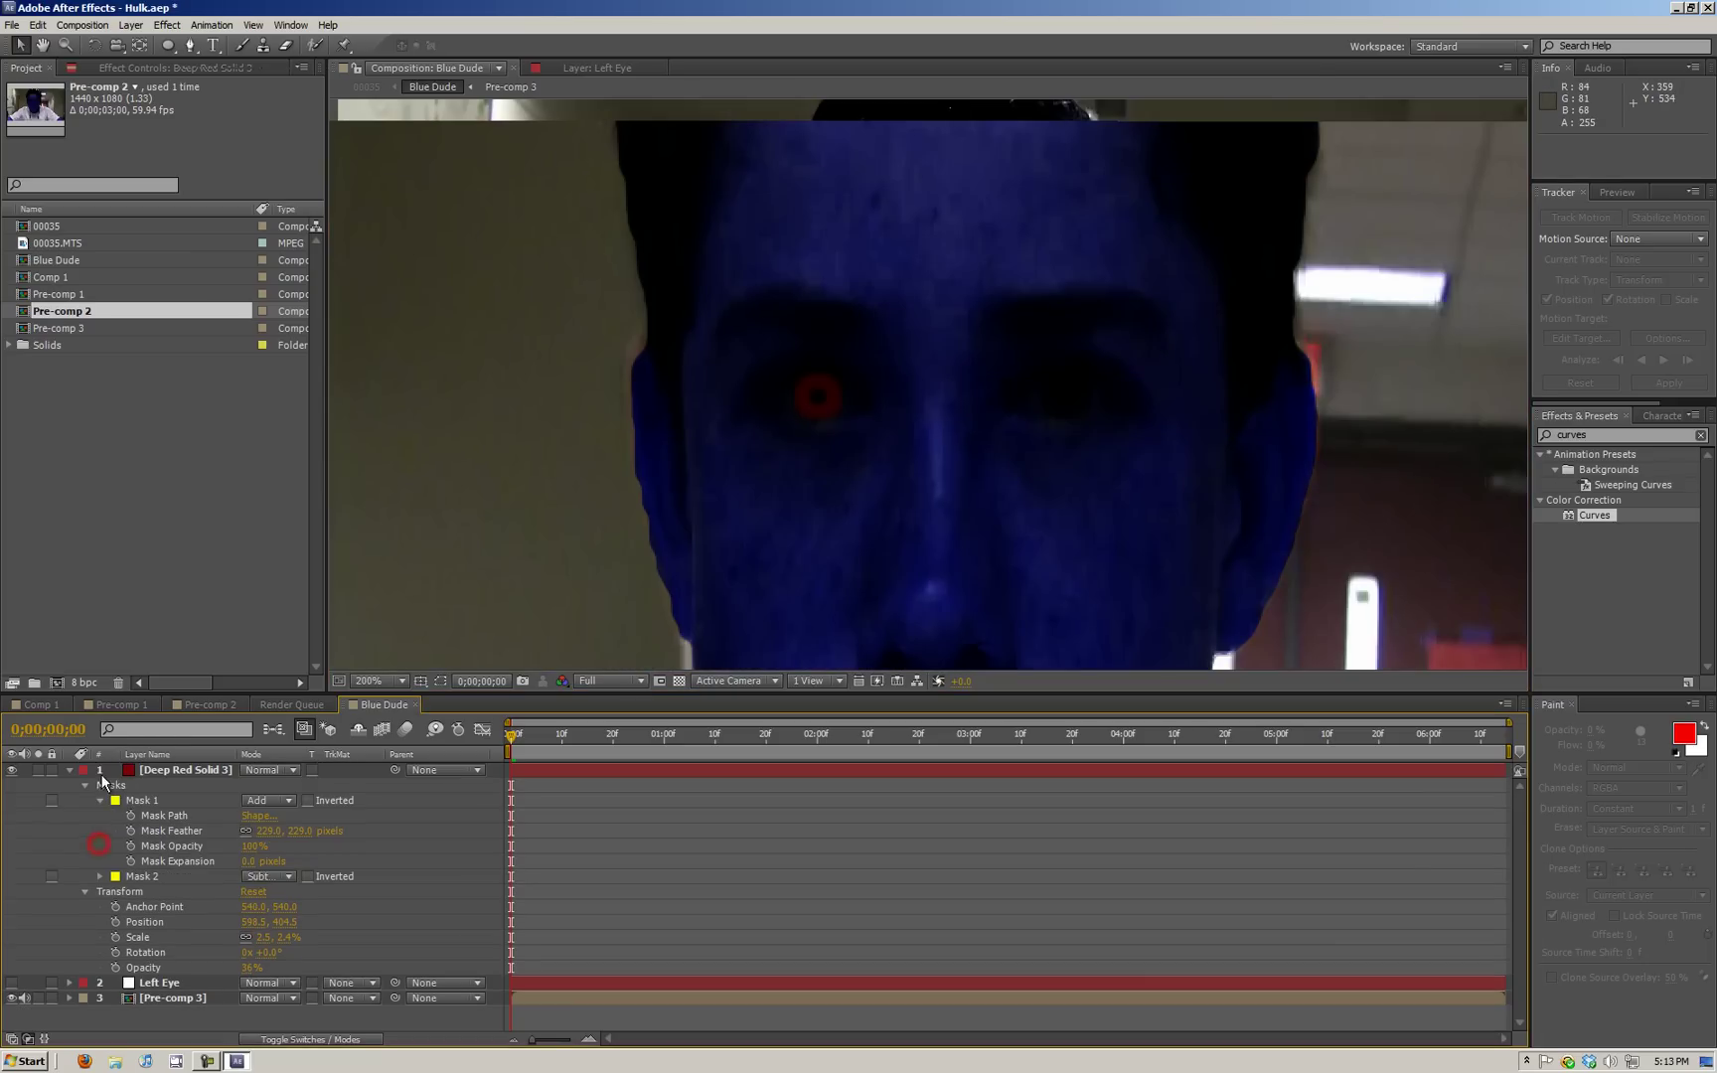
{"action": "left_click", "coordinate": [100, 800]}
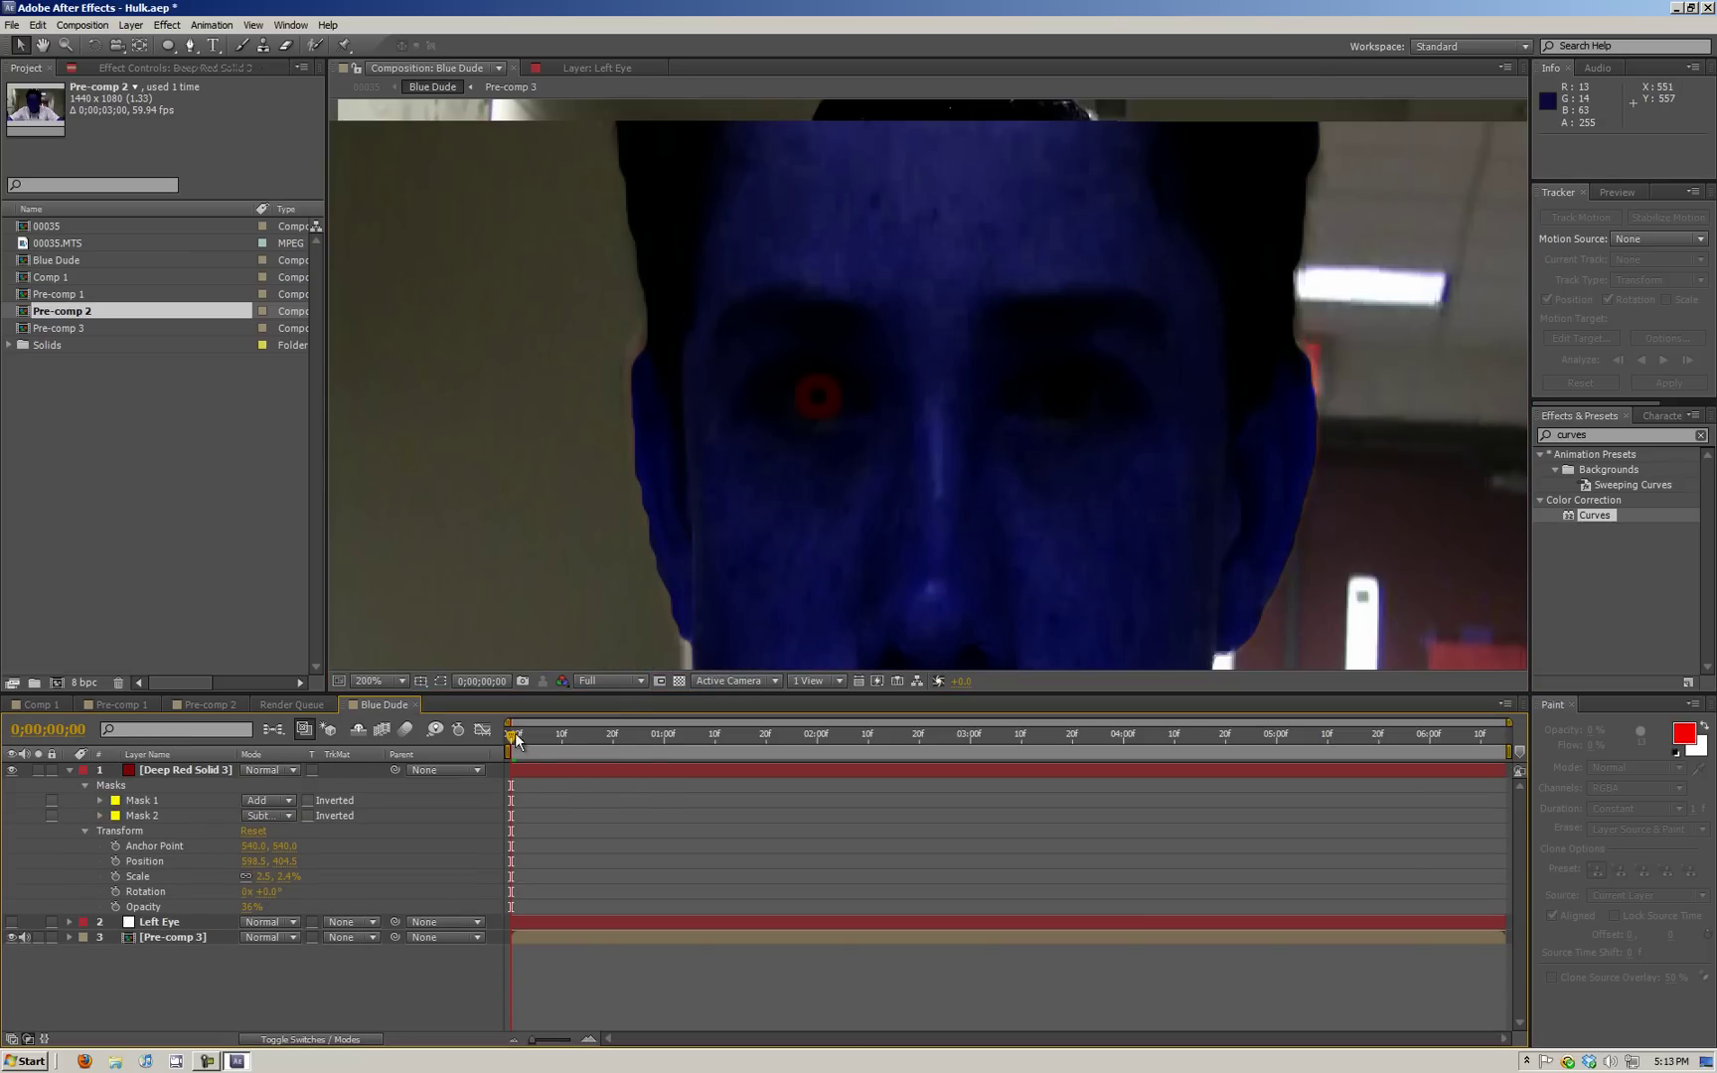
- Lower the preview resolution to Quarter and check the eye ring's alignment at about 0;00;00;25
{"action": "left_click", "coordinate": [610, 681]}
{"action": "left_click", "coordinate": [610, 763]}
{"action": "left_click_drag", "start_coordinate": [511, 737], "coordinate": [656, 737]}
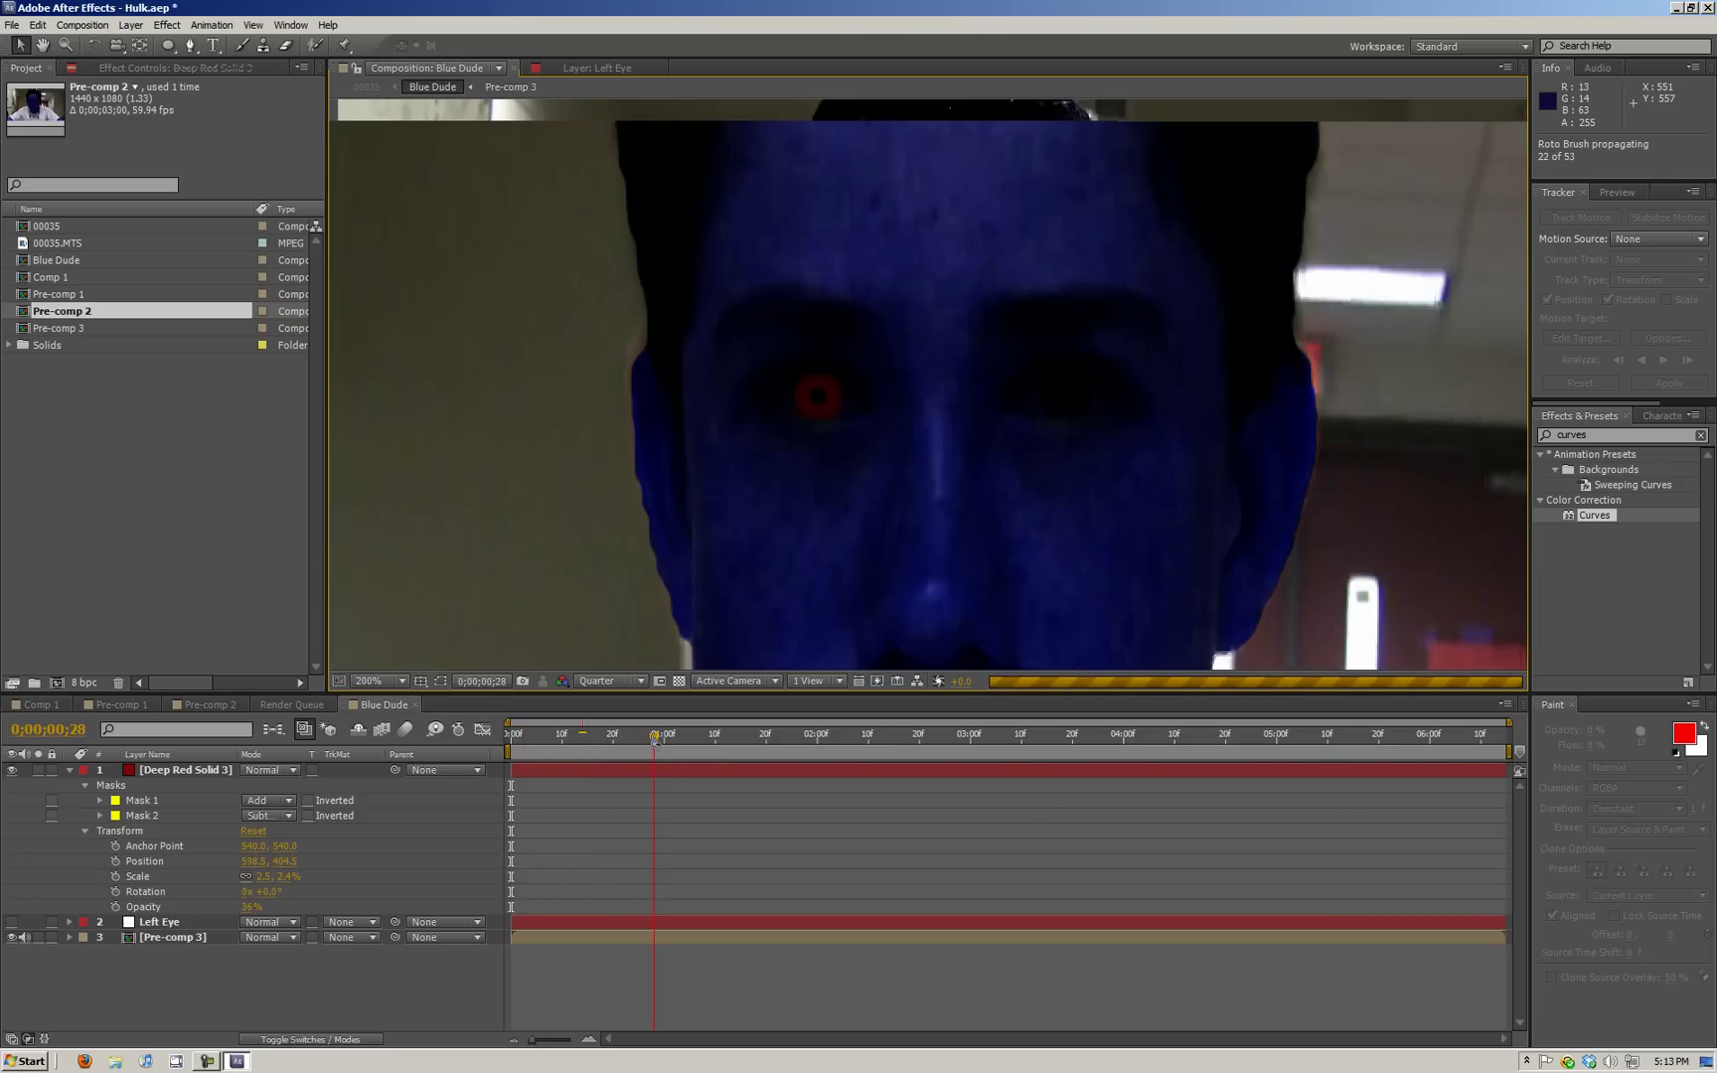
{"action": "key", "text": "Page_Up"}
{"action": "key", "text": "Page_Up"}
{"action": "key", "text": "Page_Up"}
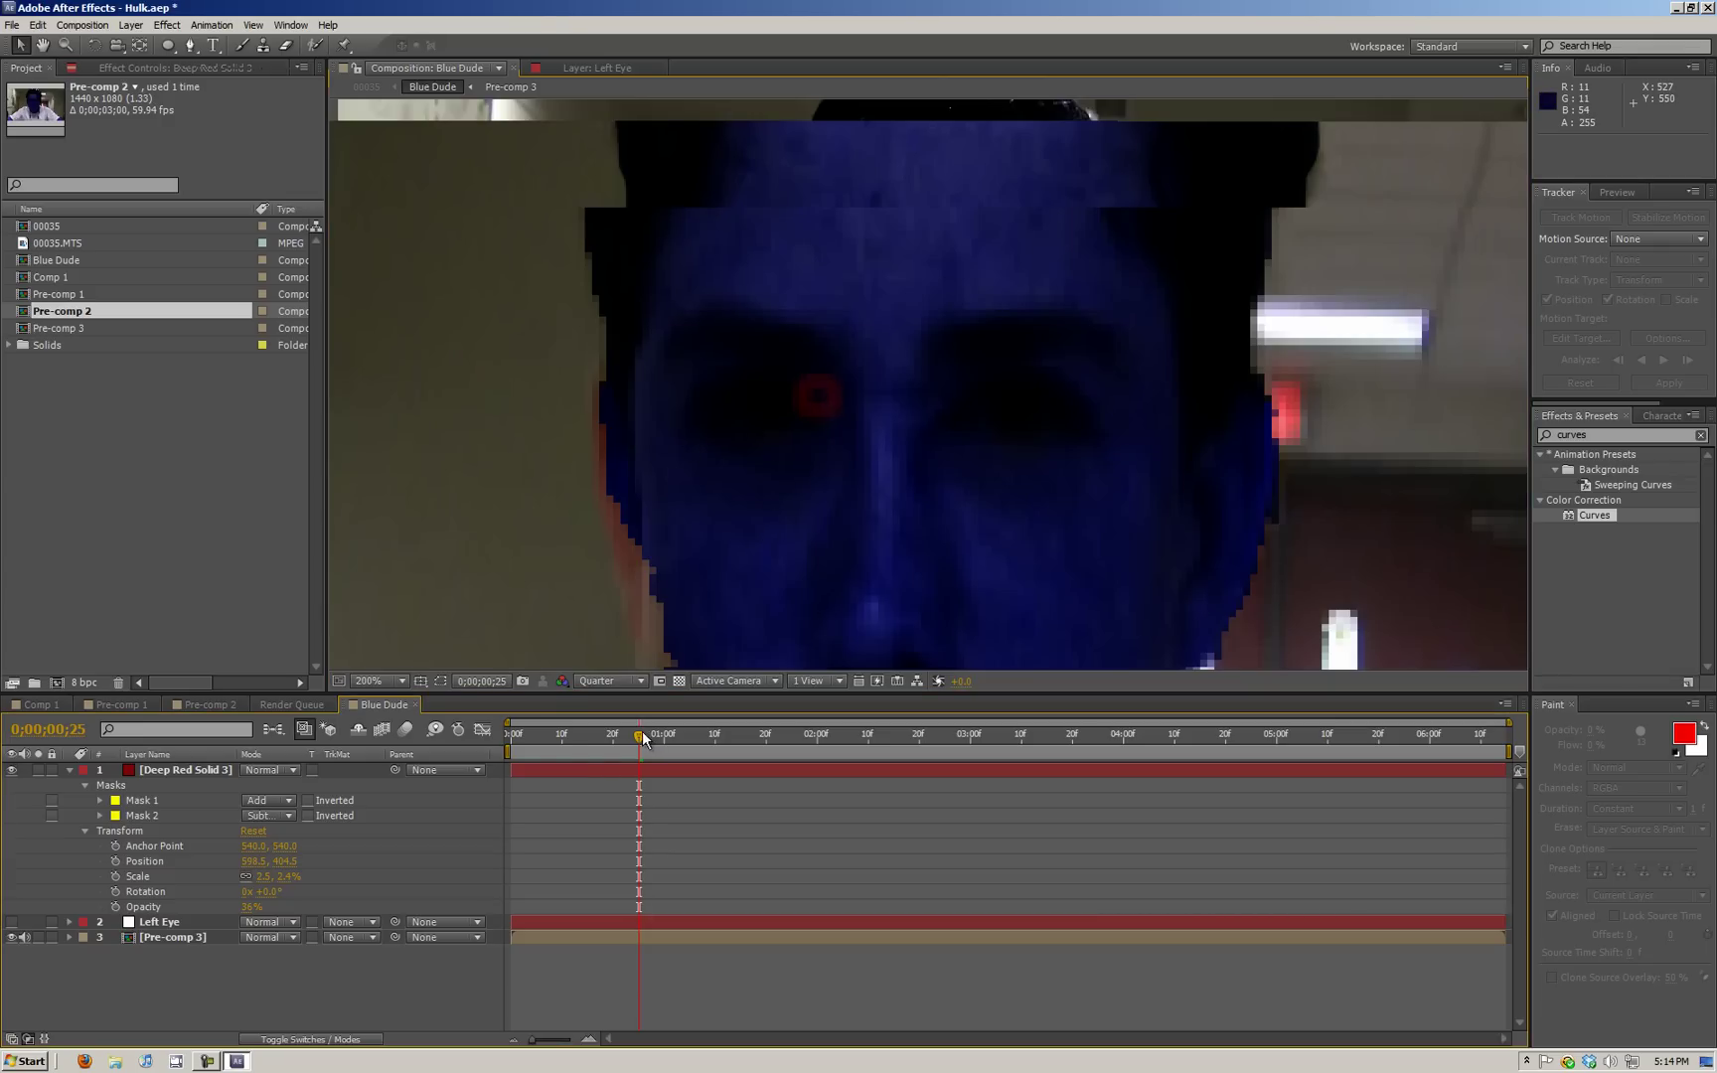
- Return to the first frame, restore the preview resolution to Full, and collapse the Deep Red Solid 3 layer
{"action": "left_click_drag", "start_coordinate": [638, 735], "coordinate": [512, 733]}
{"action": "left_click", "coordinate": [628, 680]}
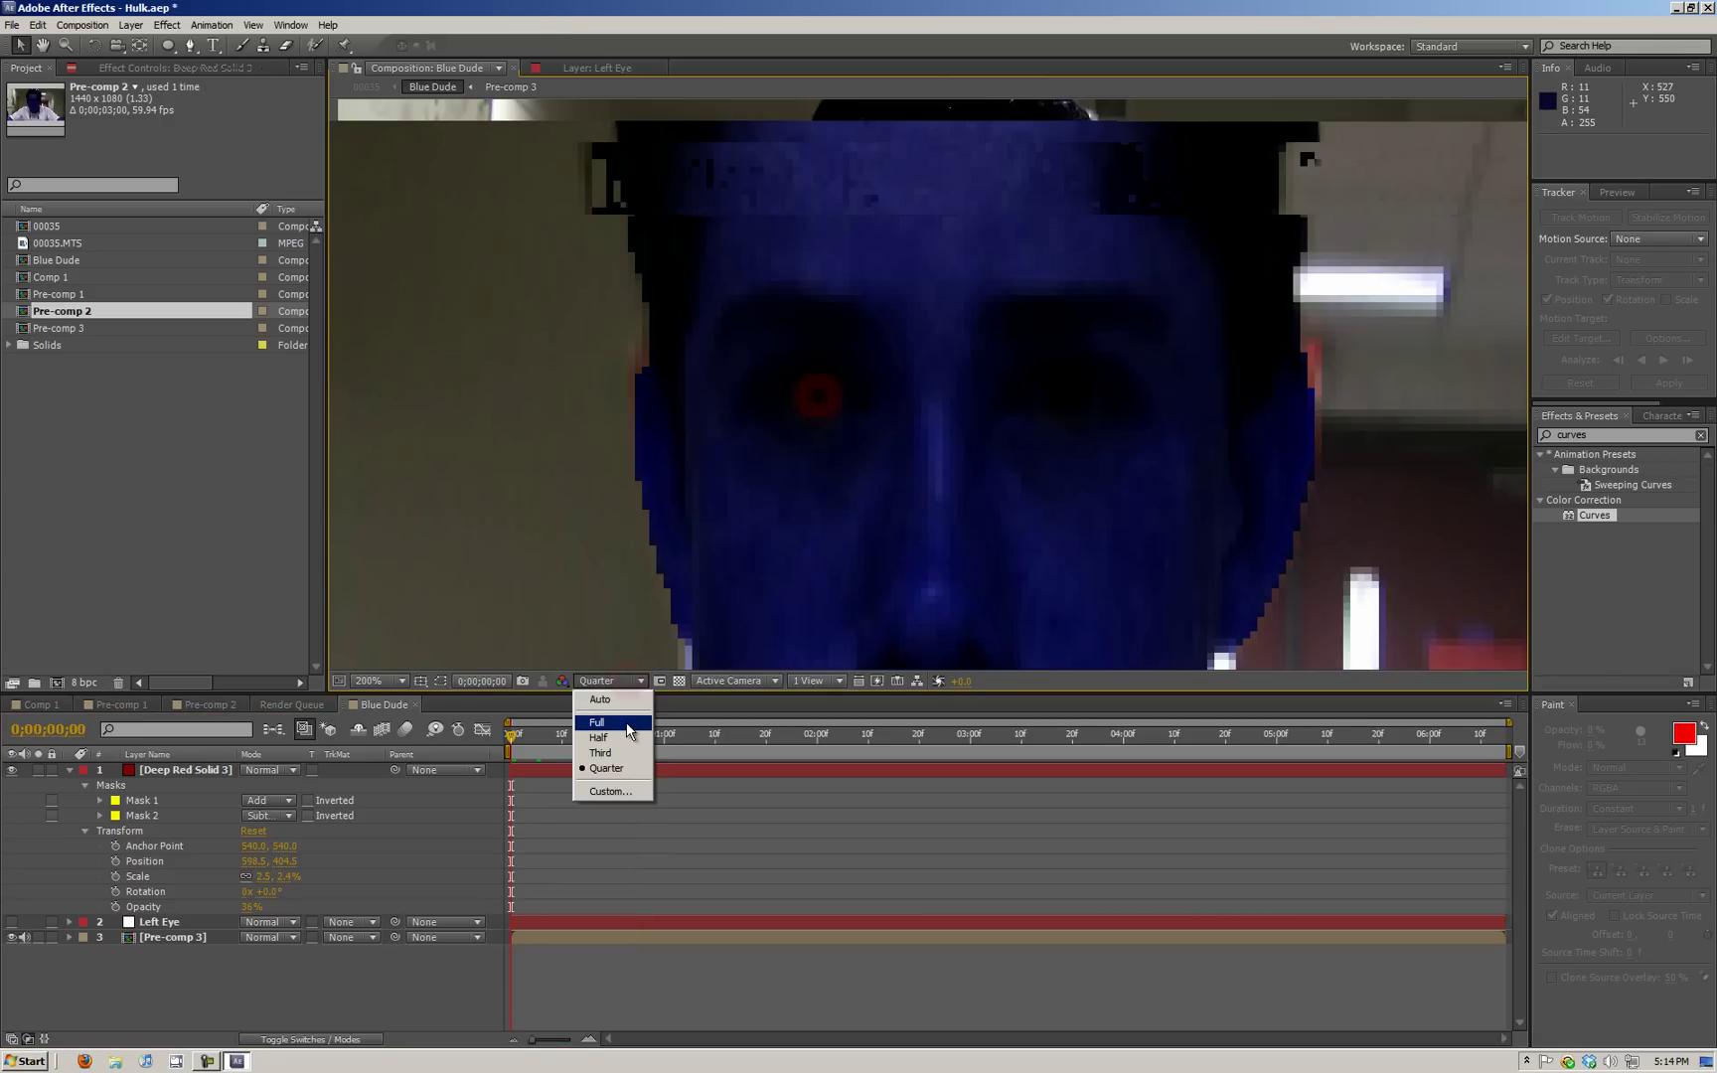
{"action": "left_click", "coordinate": [597, 722]}
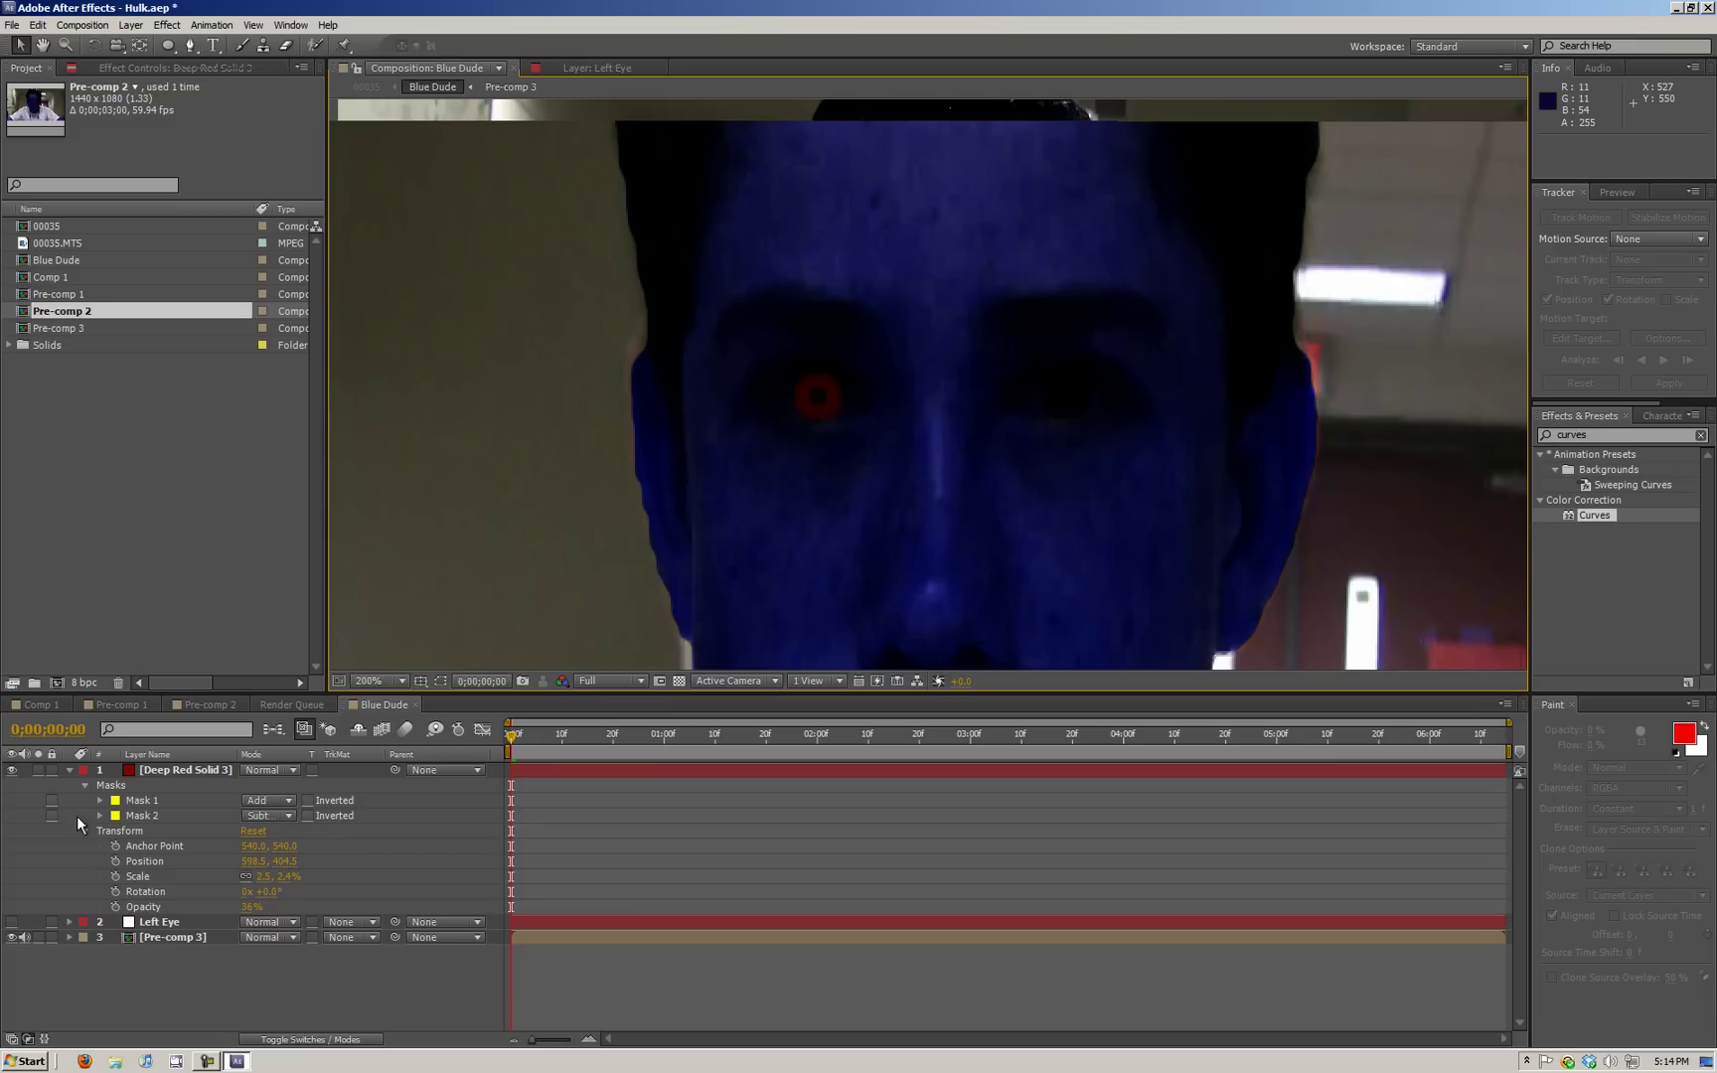
{"action": "left_click", "coordinate": [72, 771]}
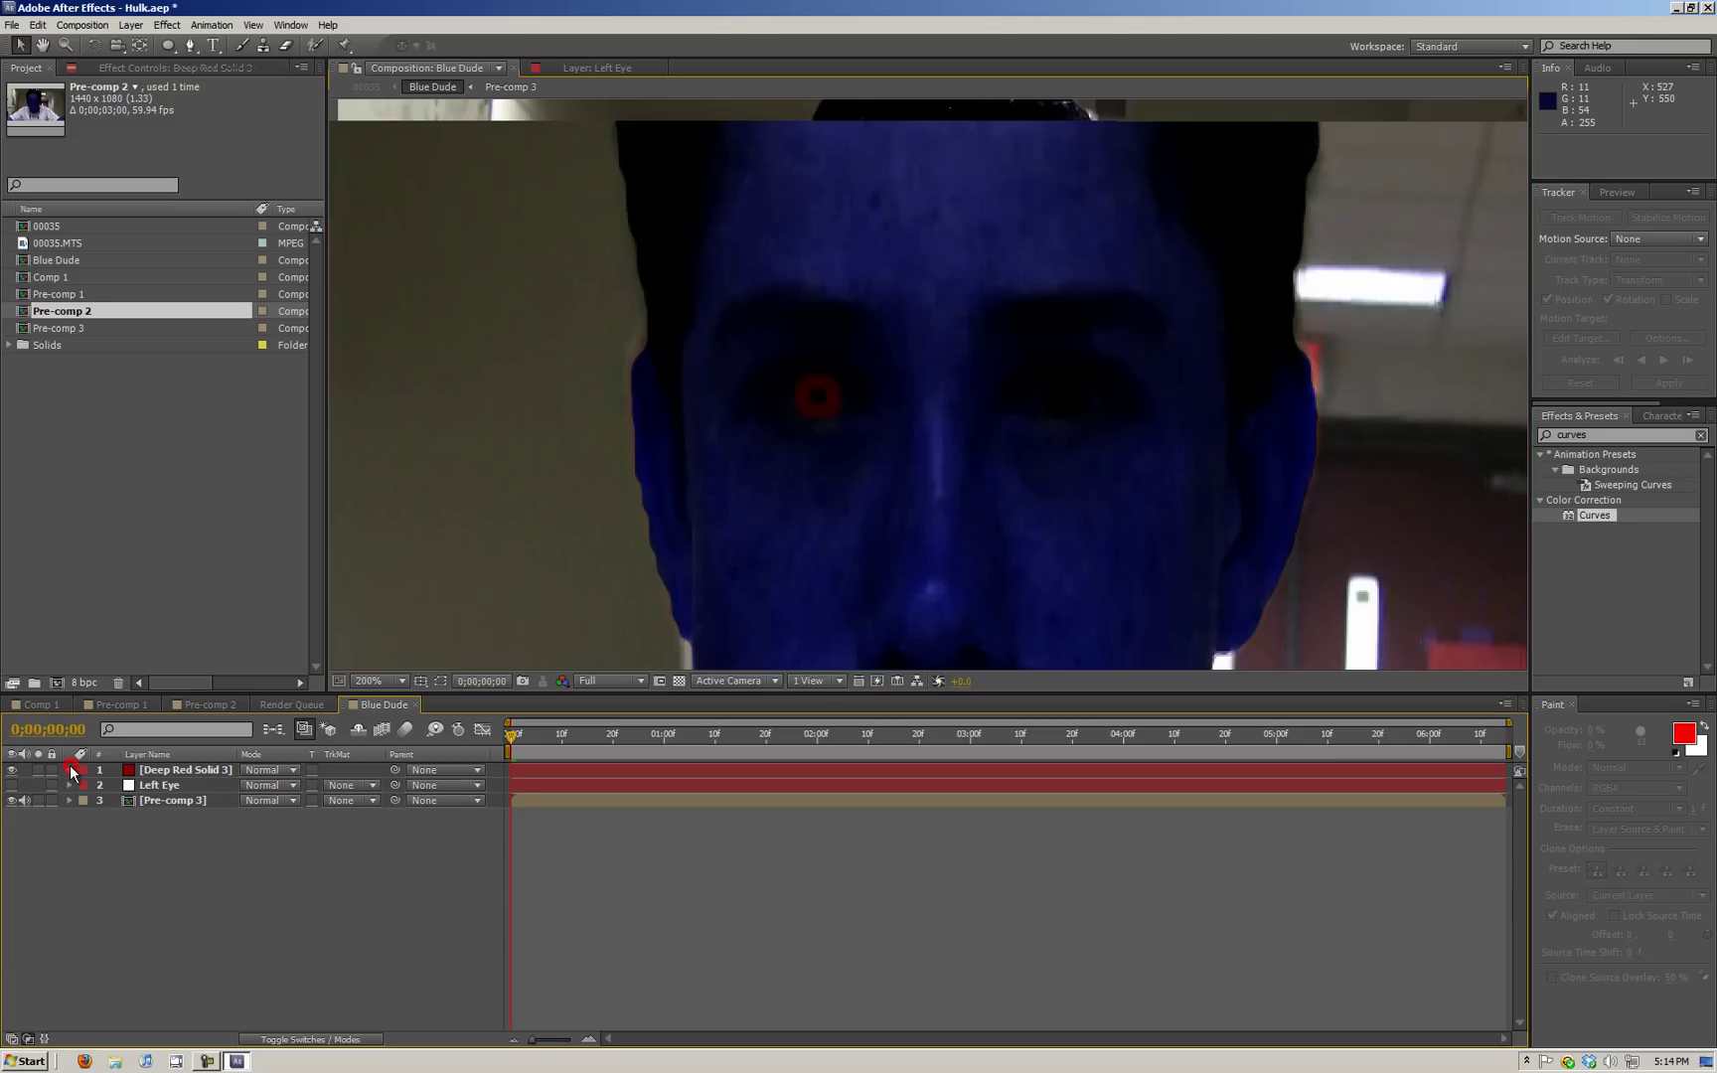
- Parent the Deep Red Solid 3 layer to the Left Eye null so the ring follows the tracked eye
{"action": "left_click", "coordinate": [140, 787]}
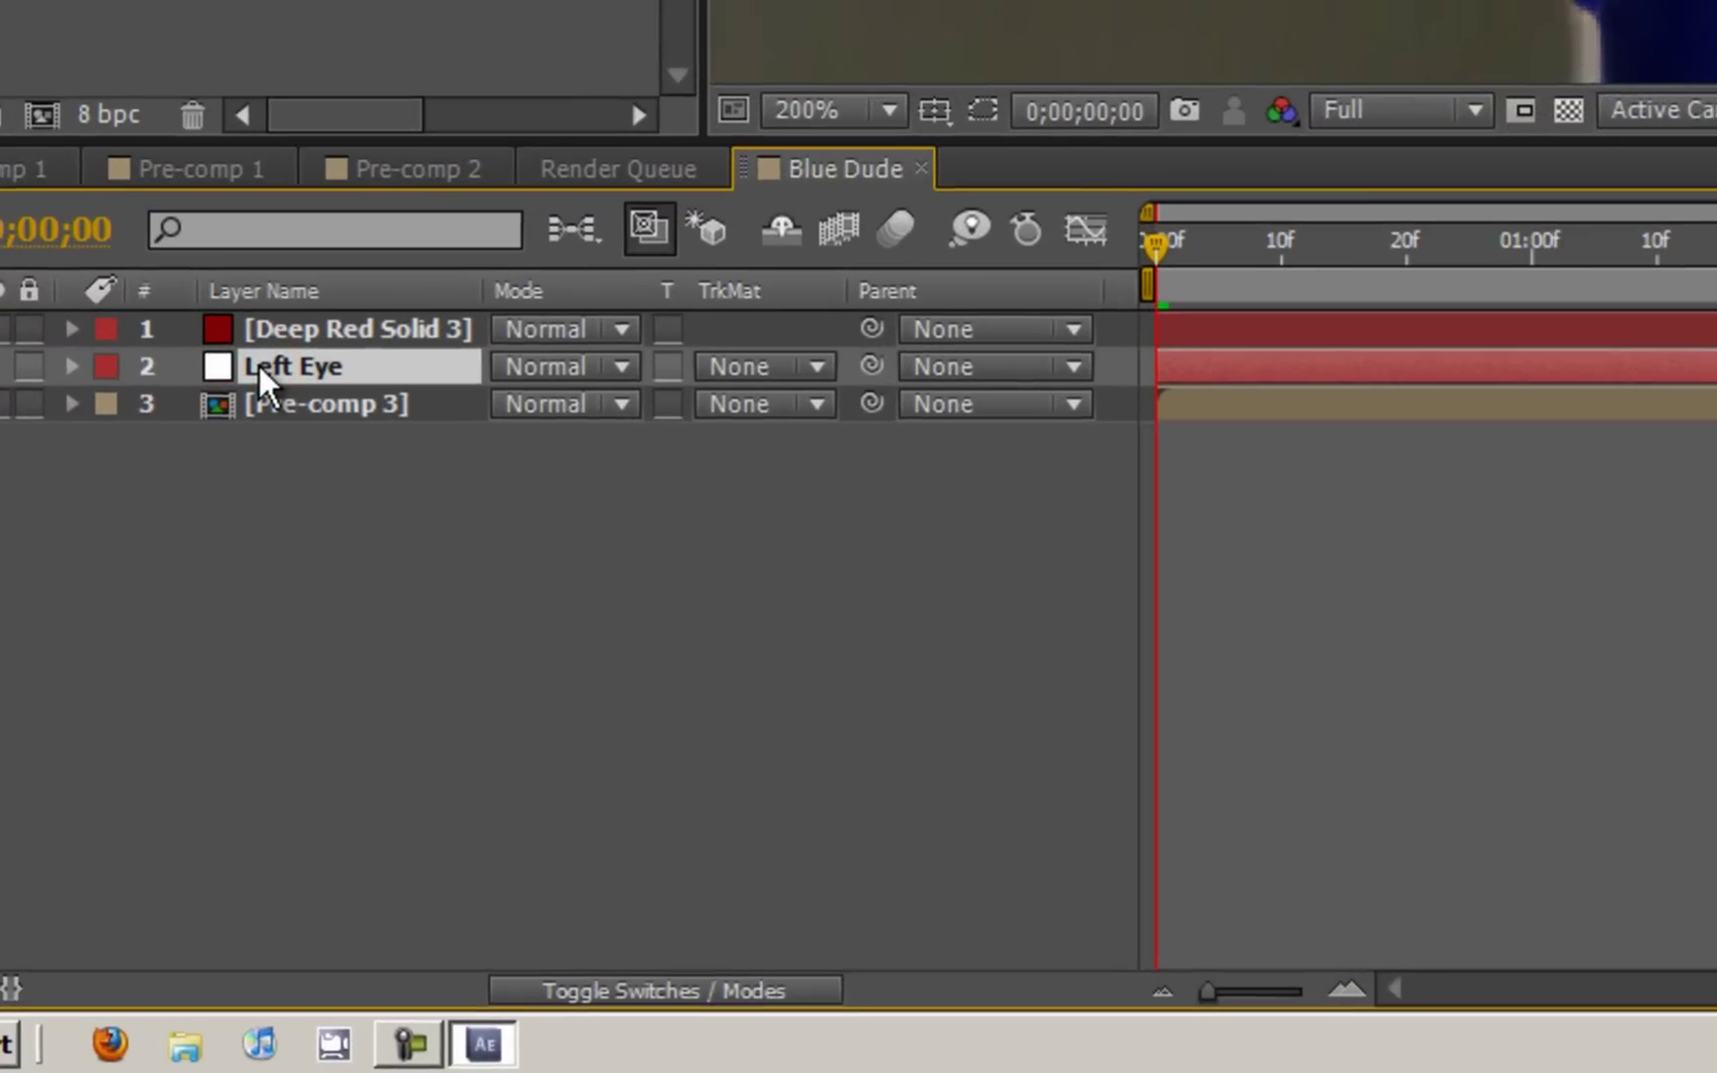
{"action": "left_click", "coordinate": [263, 316]}
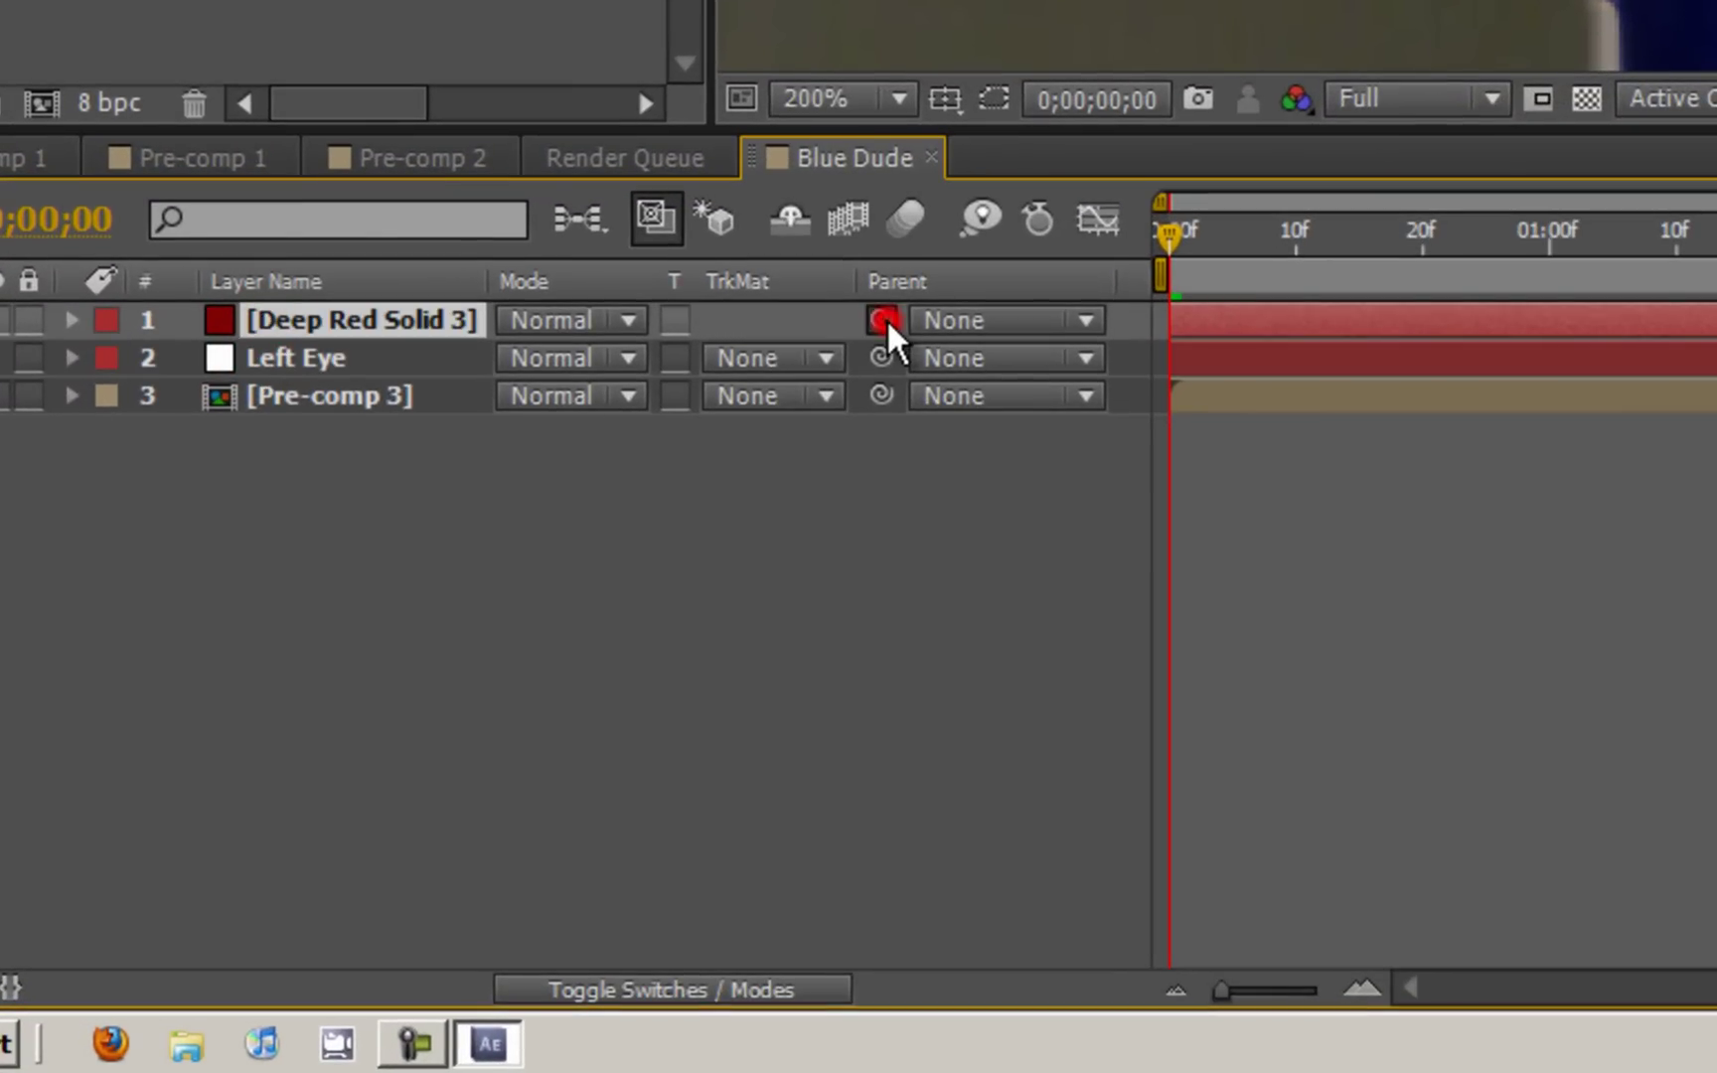
{"action": "left_click_drag", "start_coordinate": [886, 320], "coordinate": [394, 353]}
{"action": "left_click", "coordinate": [984, 318]}
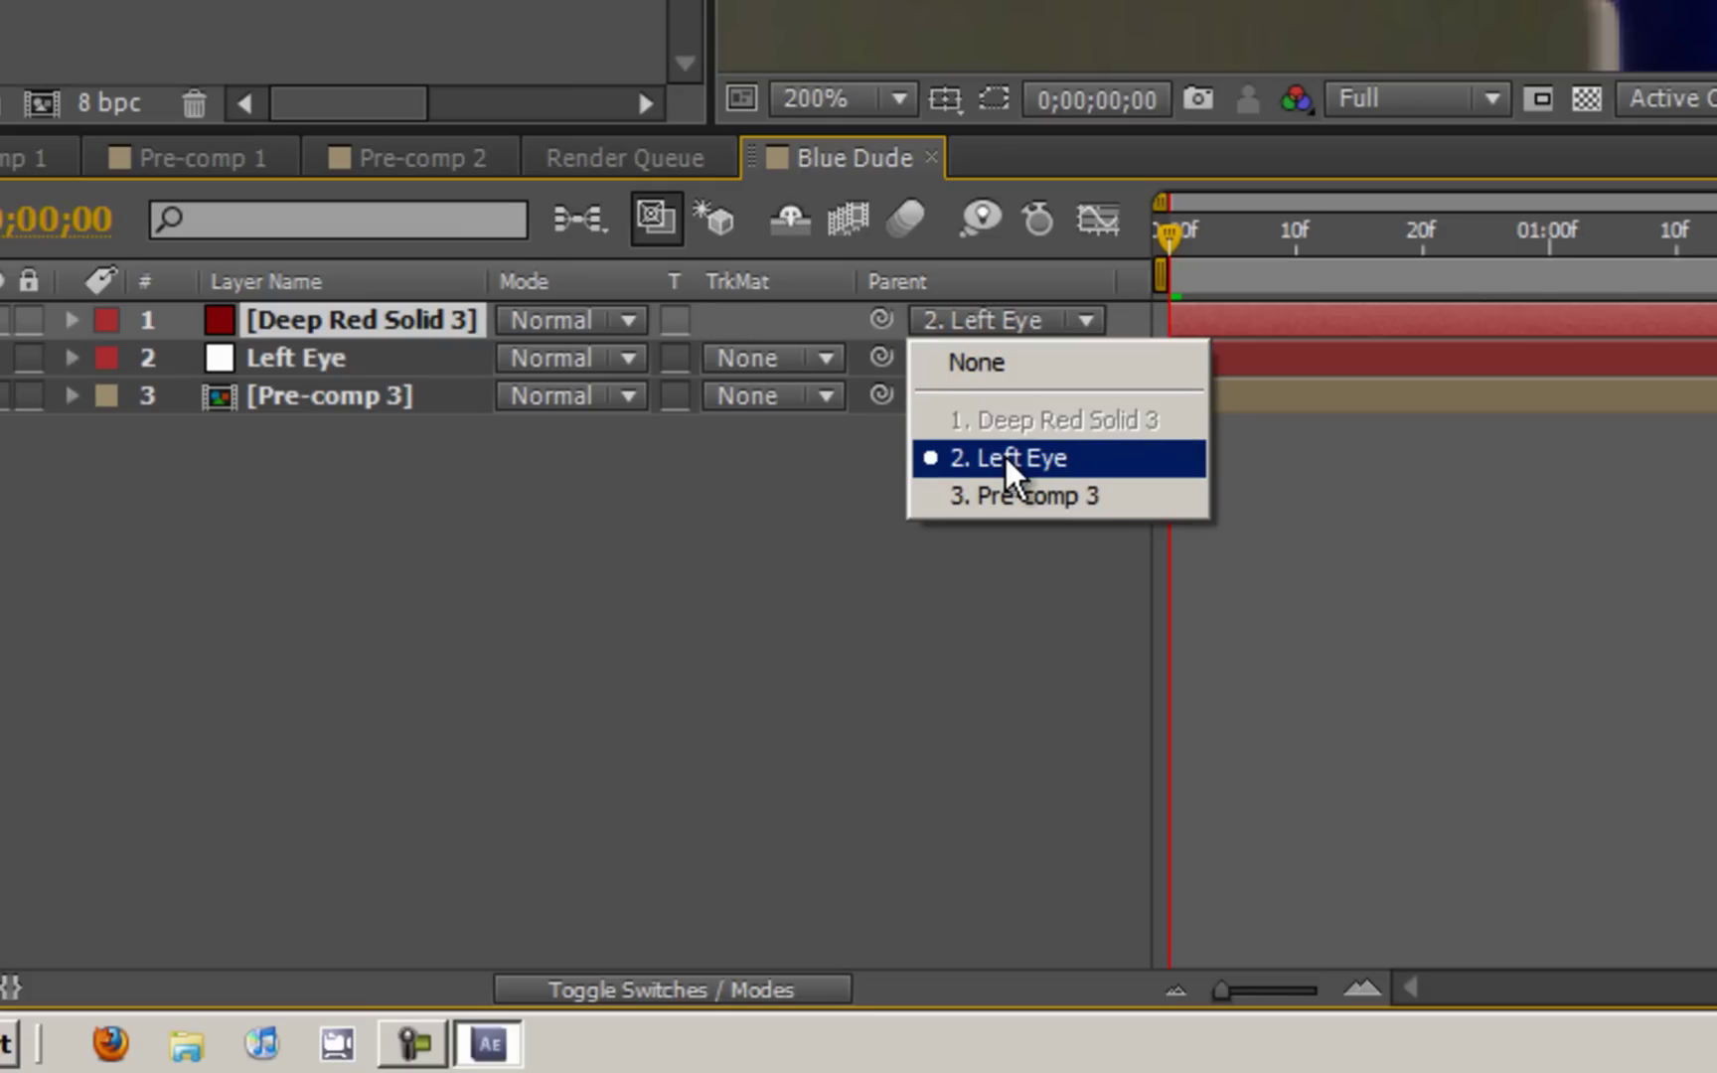
{"action": "left_click", "coordinate": [1005, 457]}
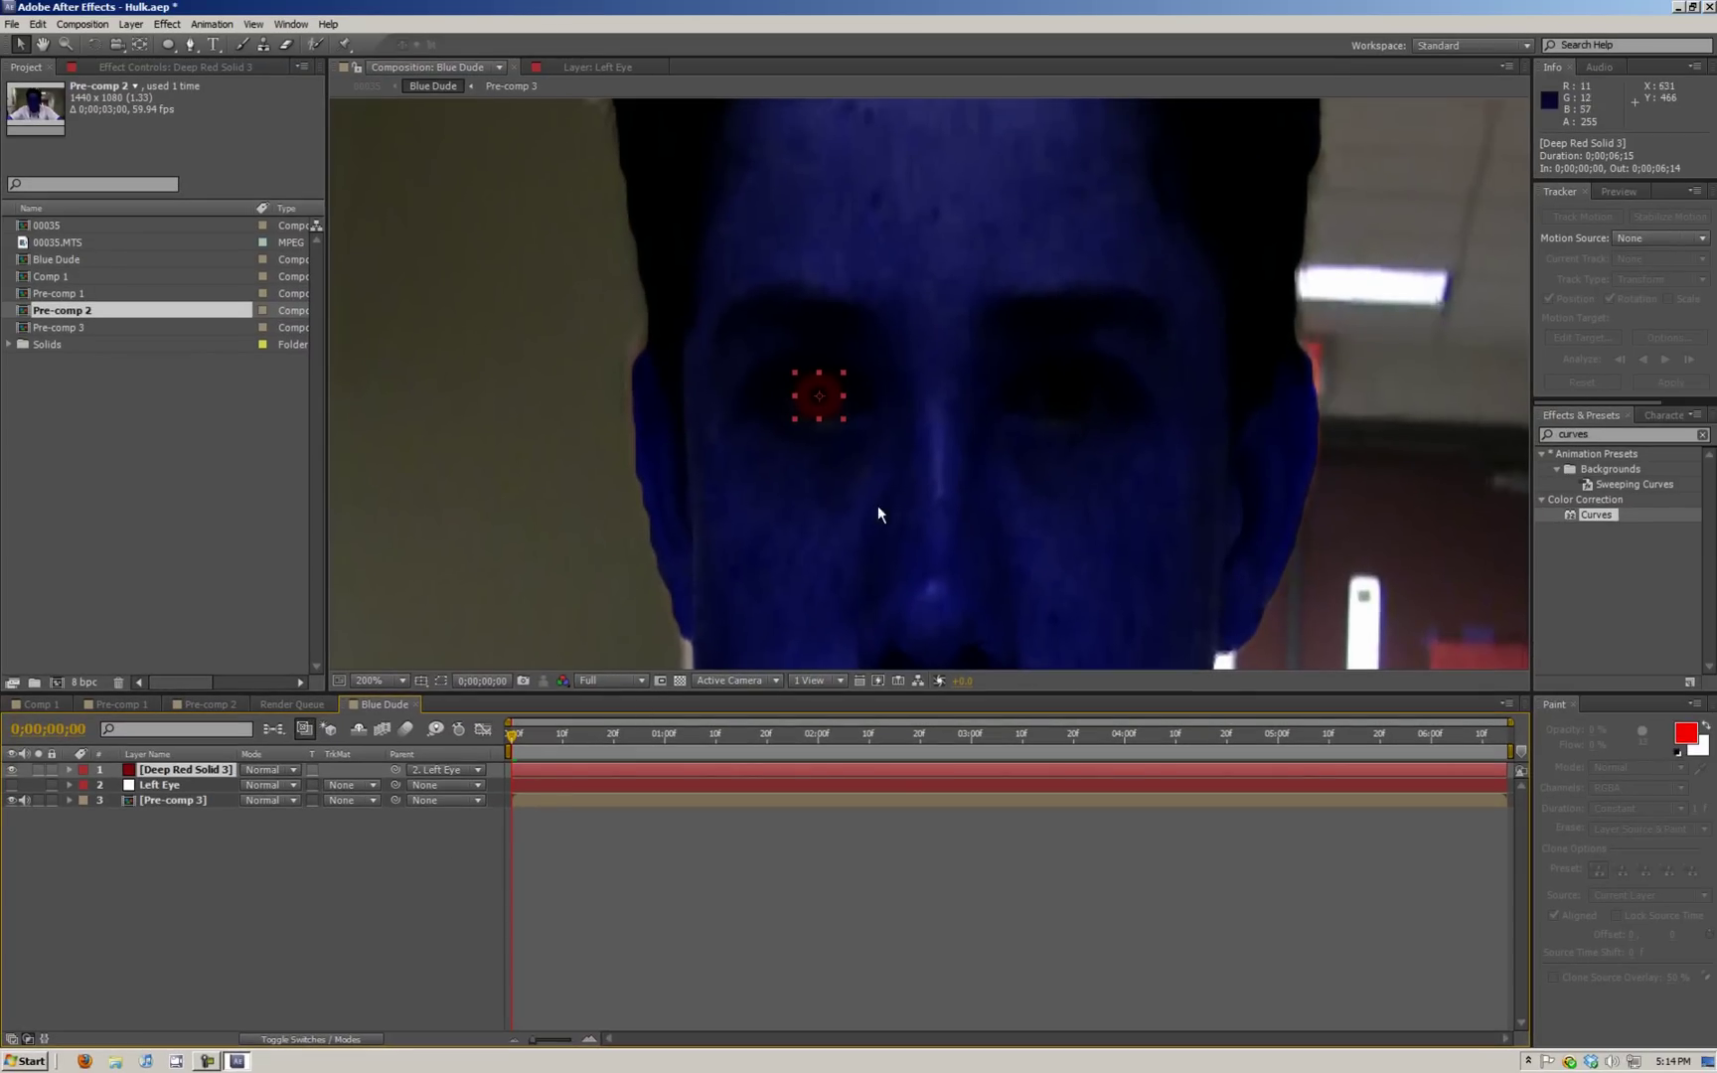
- Check at Quarter resolution how the parented ring follows the eye, ending on the first frame at Full resolution
{"action": "left_click", "coordinate": [628, 682]}
{"action": "left_click", "coordinate": [608, 773]}
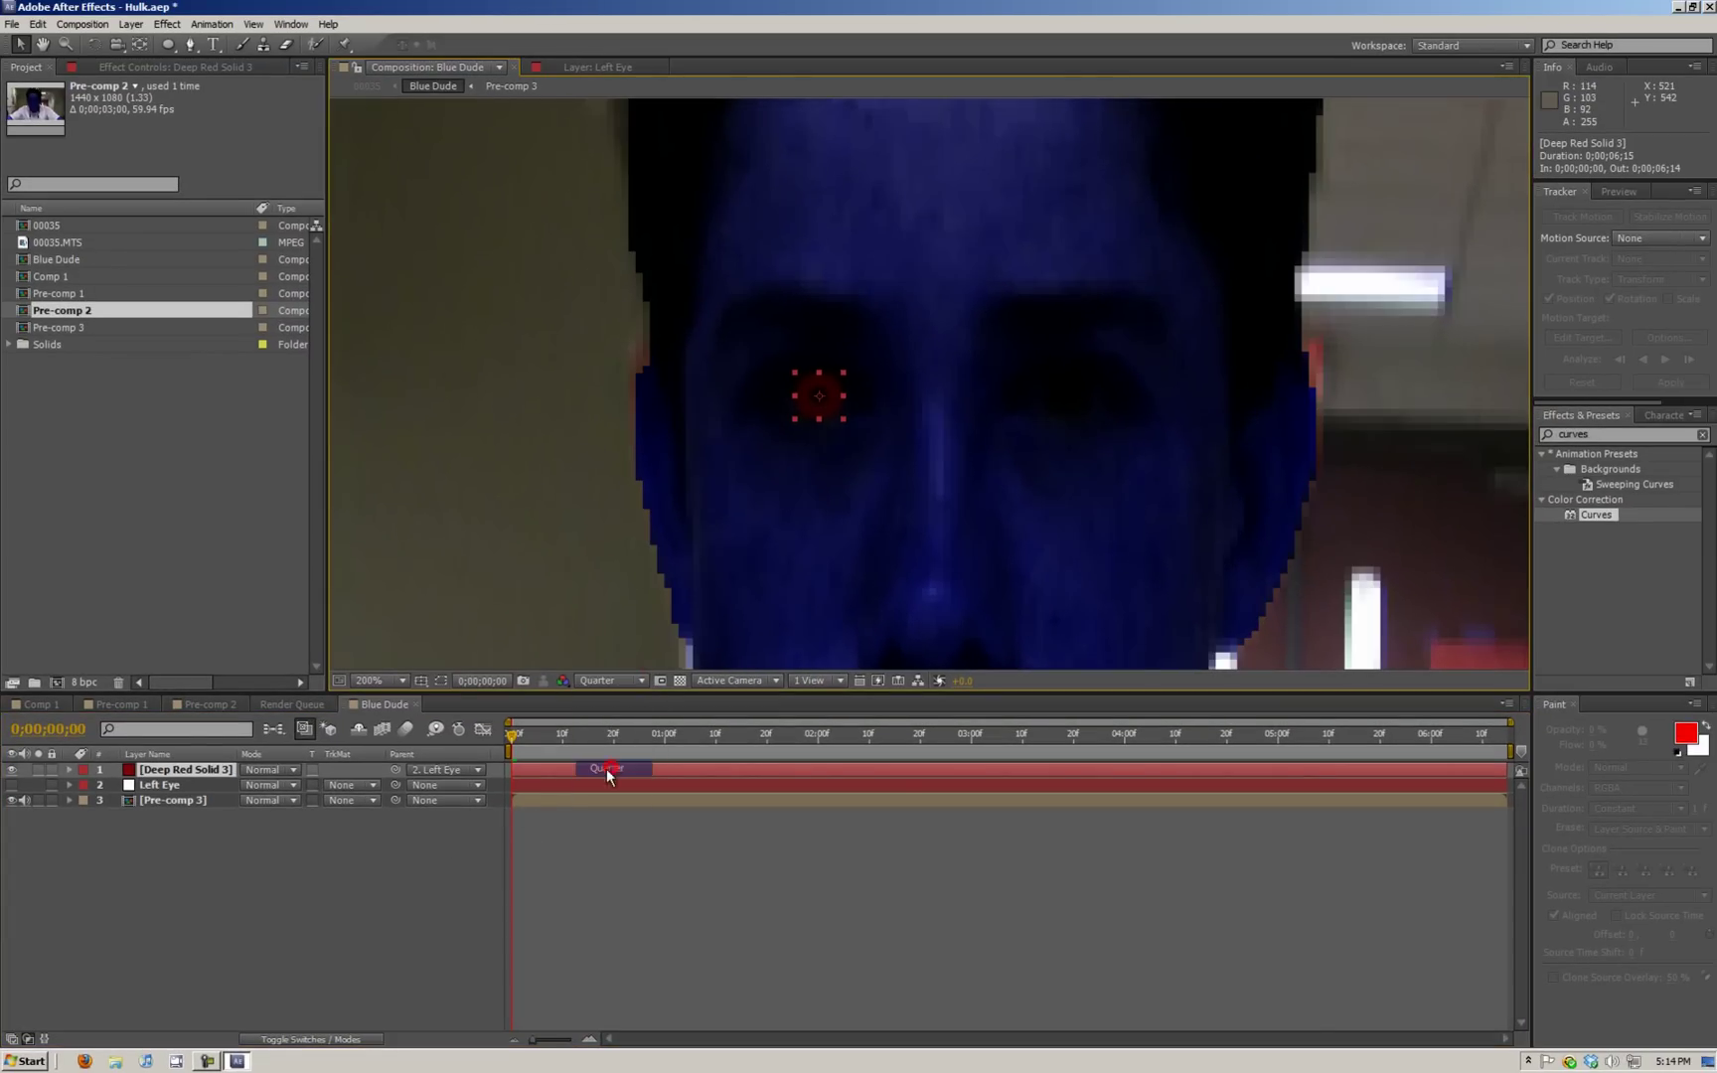
{"action": "left_click_drag", "start_coordinate": [513, 740], "coordinate": [685, 737]}
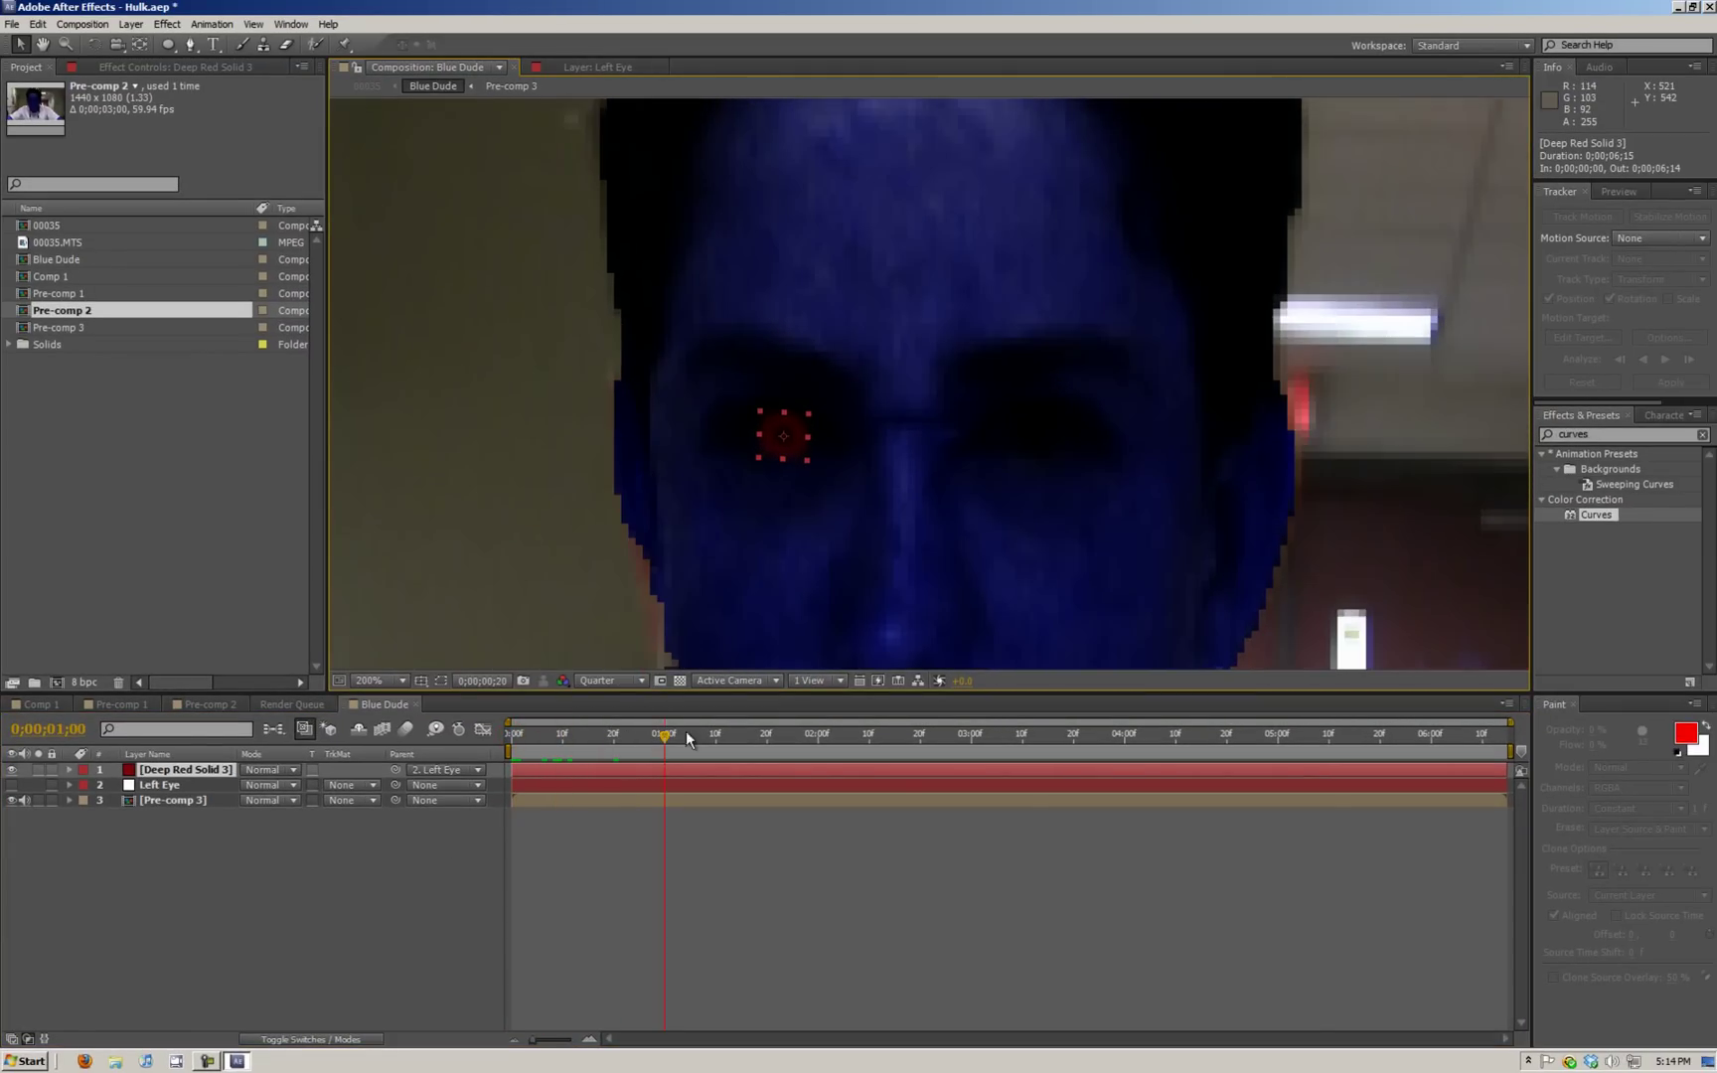
{"action": "mouse_move", "coordinate": [823, 729]}
{"action": "left_mouse_down"}
{"action": "mouse_move", "coordinate": [870, 728]}
{"action": "mouse_move", "coordinate": [496, 738]}
{"action": "left_mouse_up"}
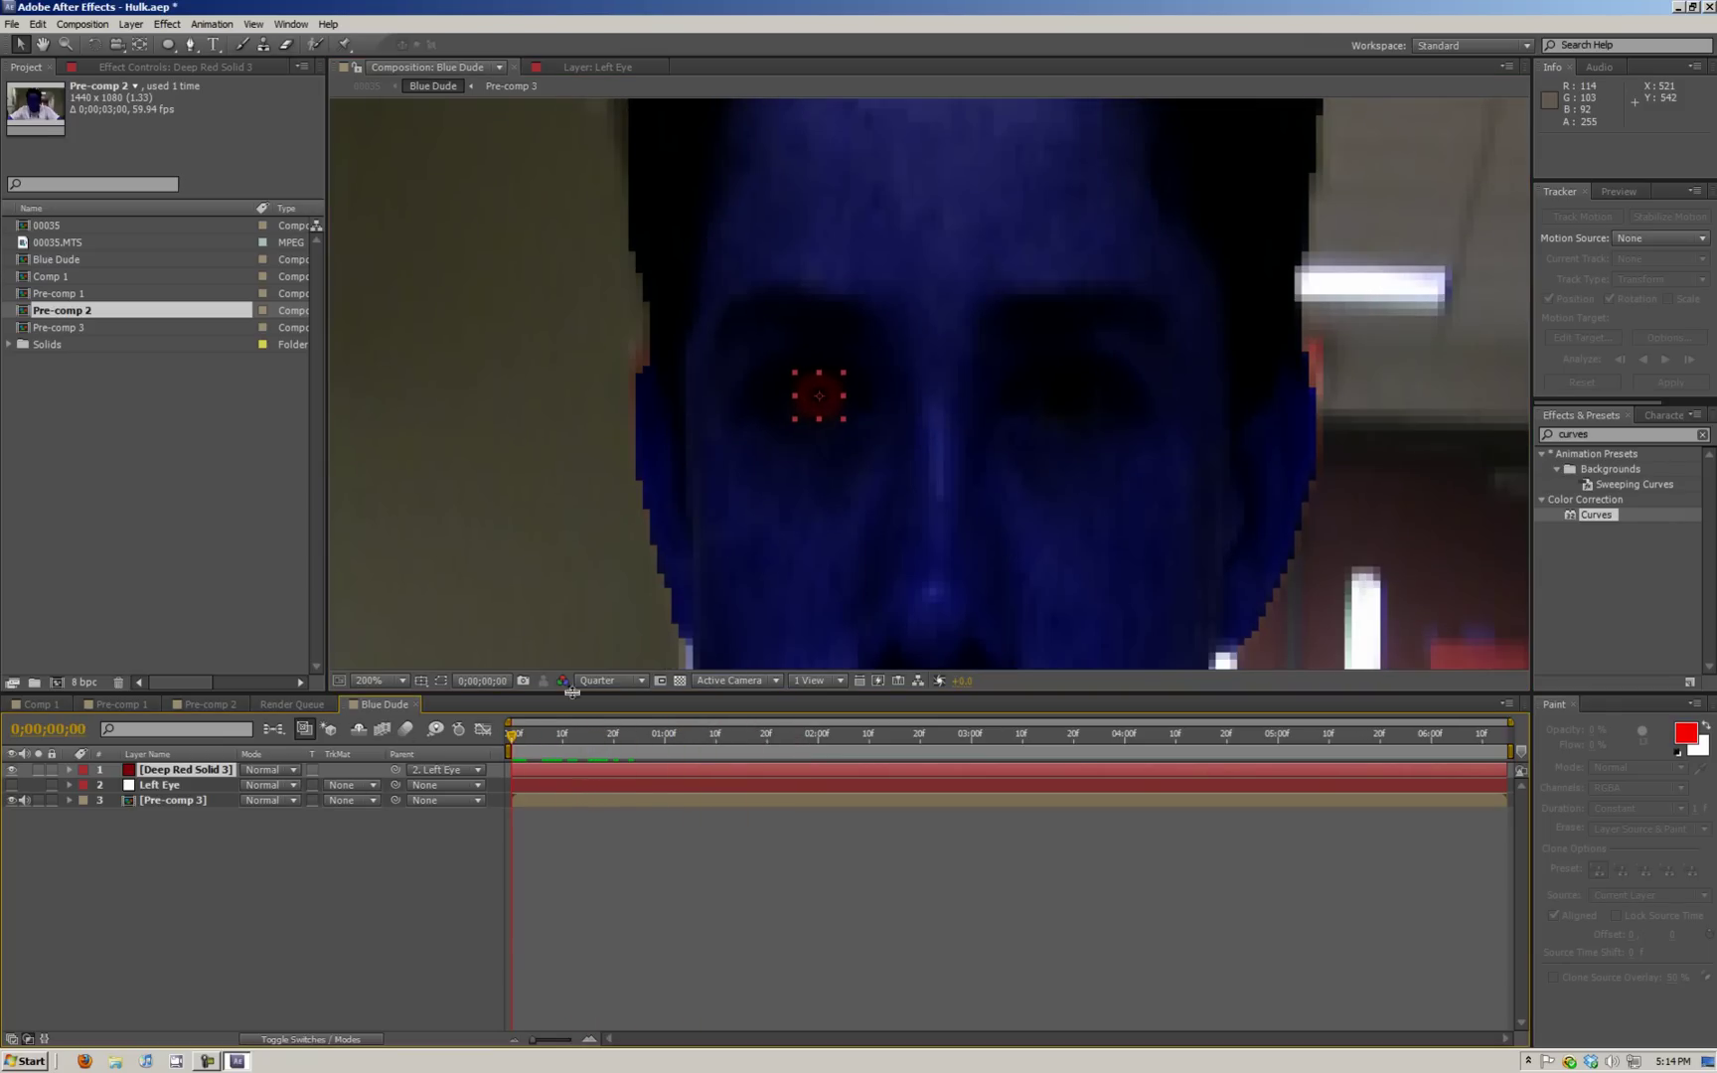
{"action": "left_click", "coordinate": [627, 682]}
{"action": "left_click", "coordinate": [604, 722]}
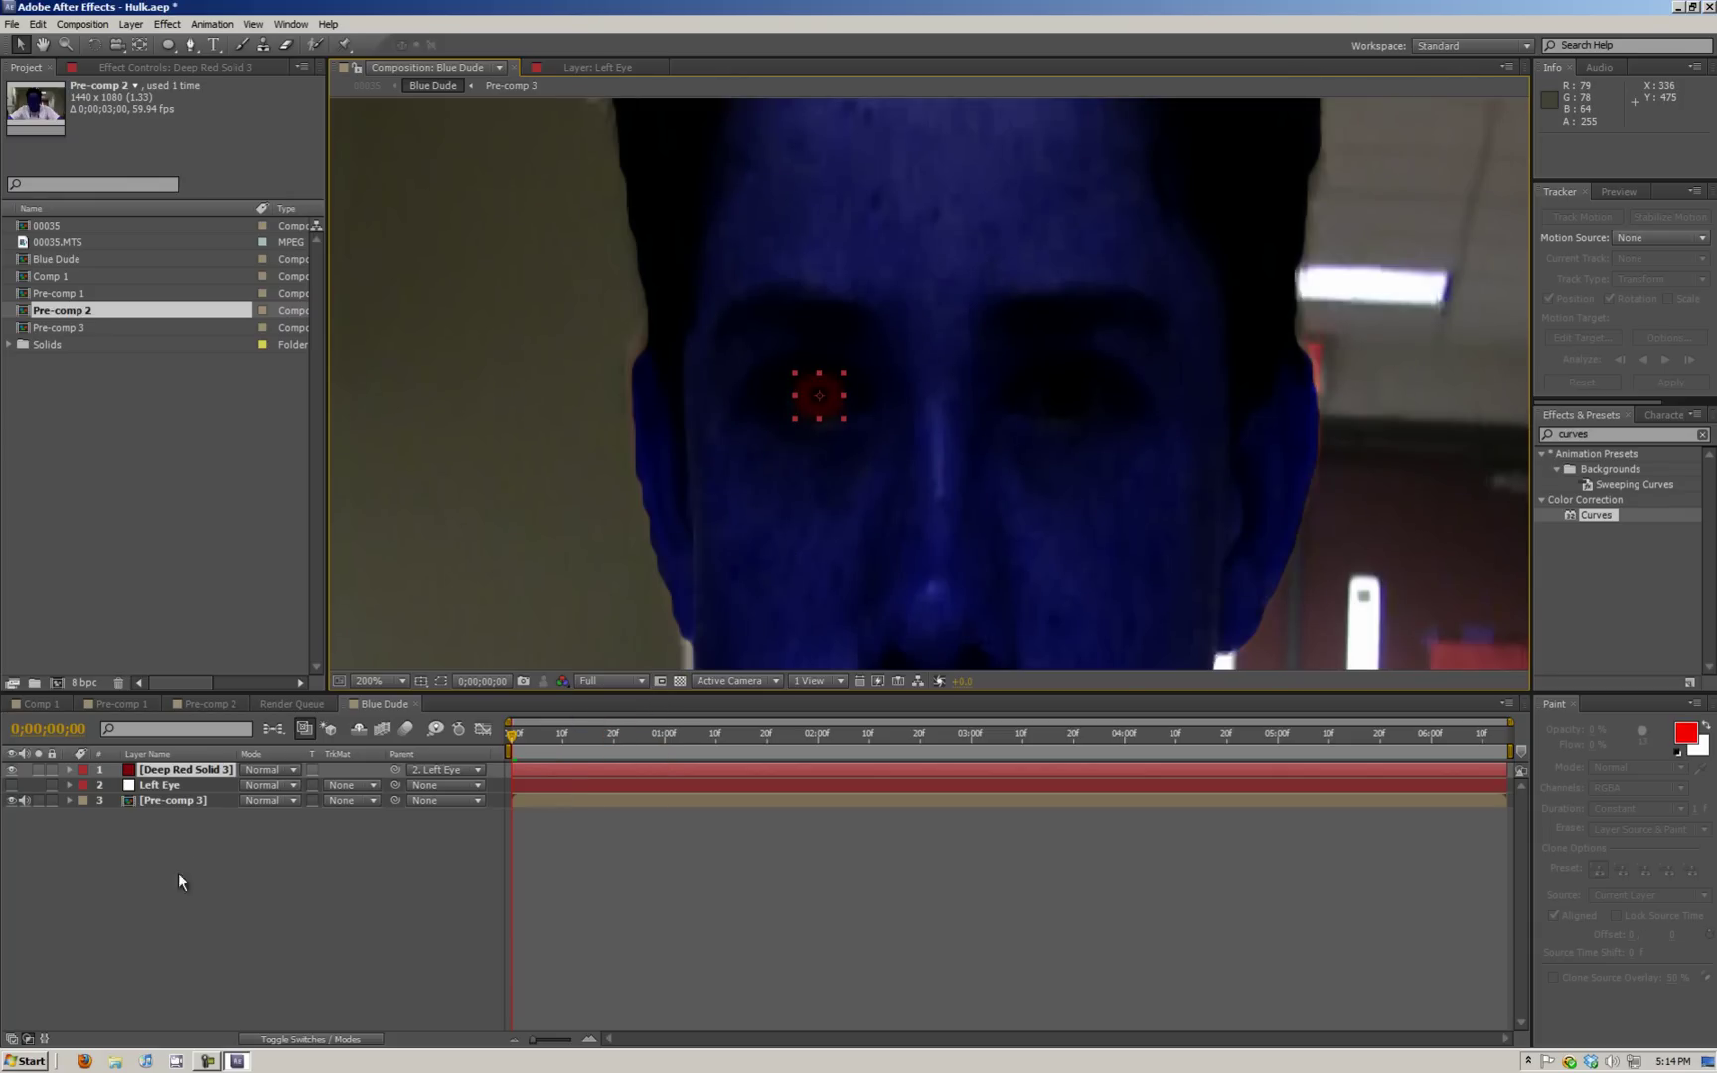
- Duplicate the Deep Red Solid 3 layer and place the copy over the other eye at about 173.6, -15.8
{"action": "left_click", "coordinate": [183, 769]}
{"action": "key", "text": "ctrl+d"}
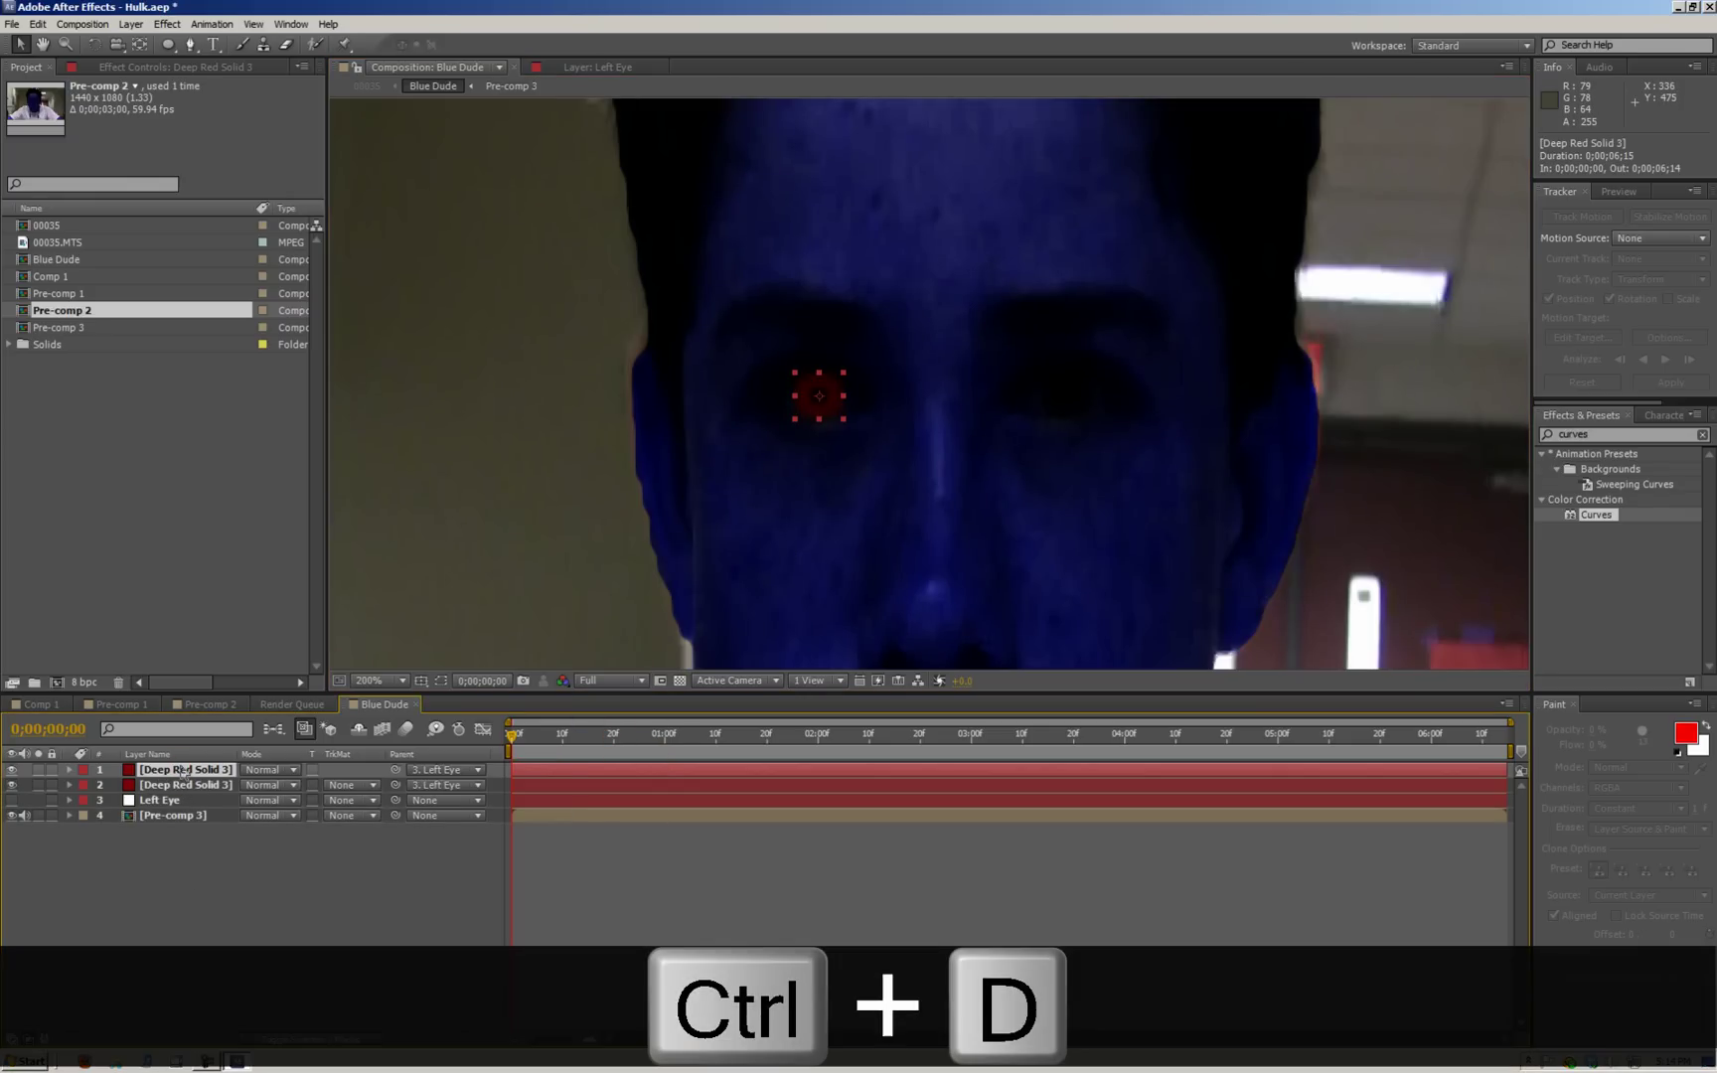
{"action": "left_click_drag", "start_coordinate": [846, 403], "coordinate": [1080, 408]}
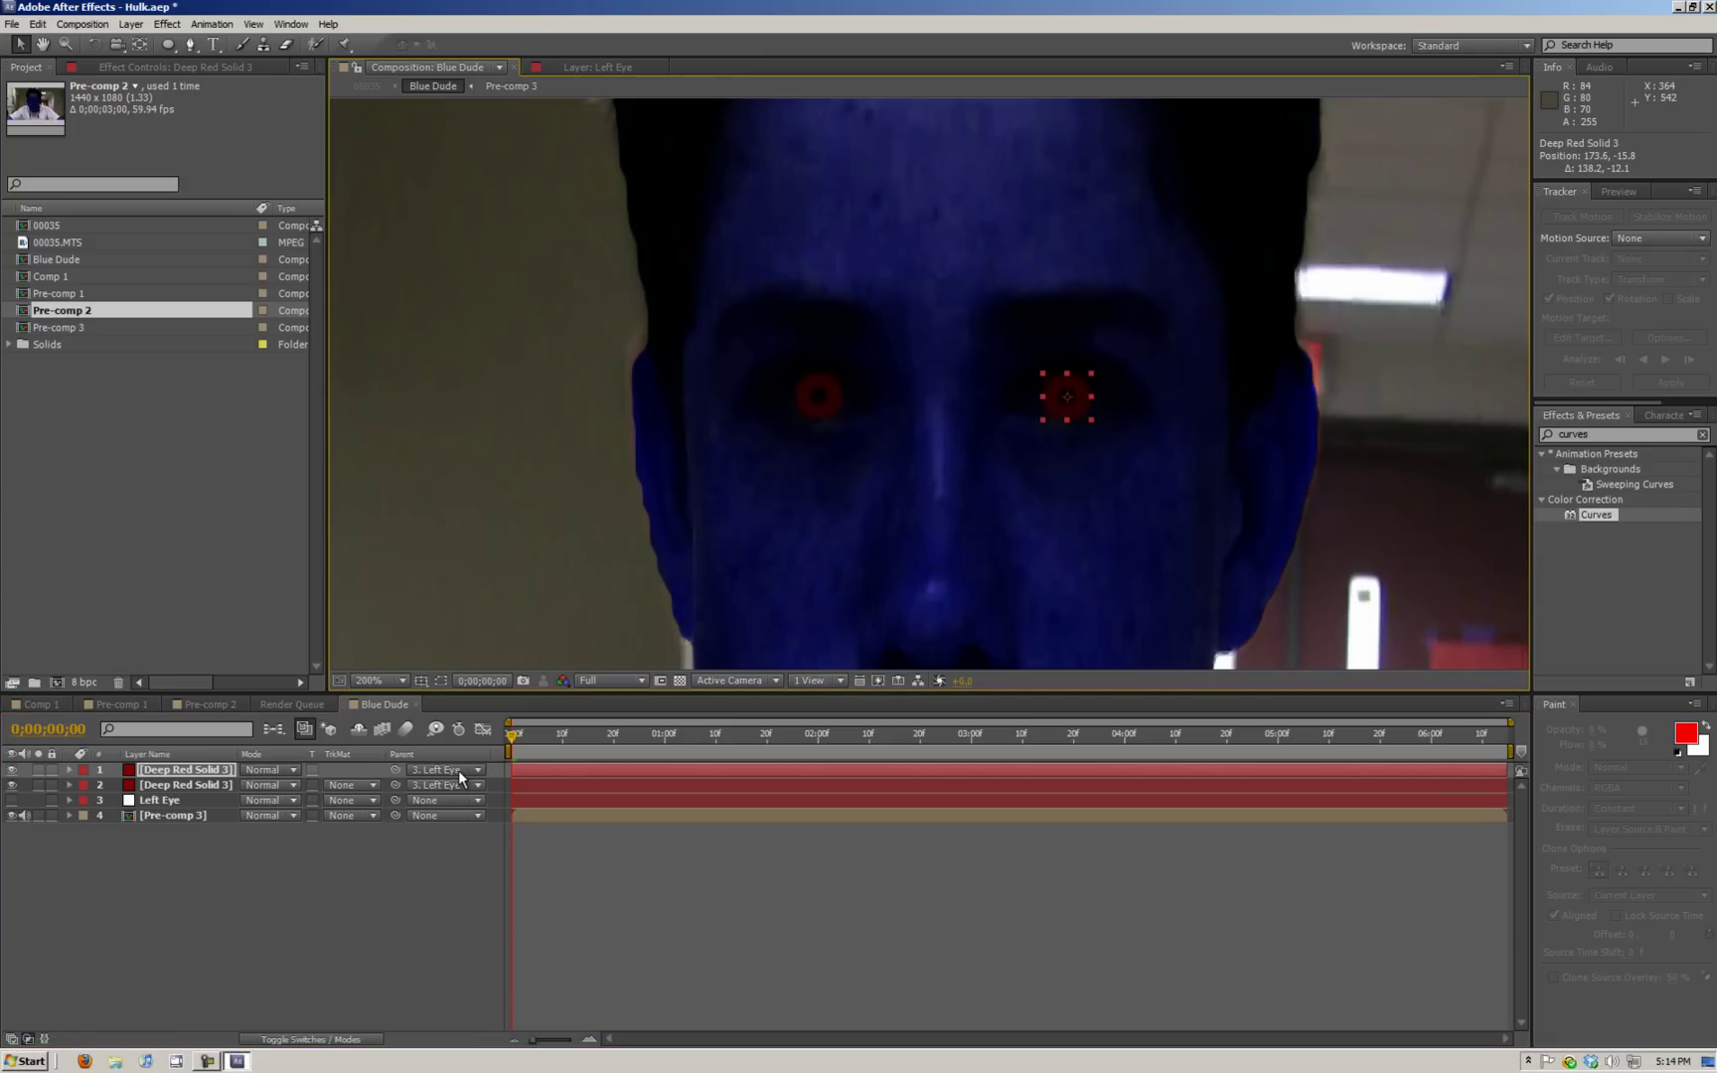
- Scrub the timeline at Quarter resolution to check how both eye rings follow the head, returning to the first frame
{"action": "left_click", "coordinate": [166, 799]}
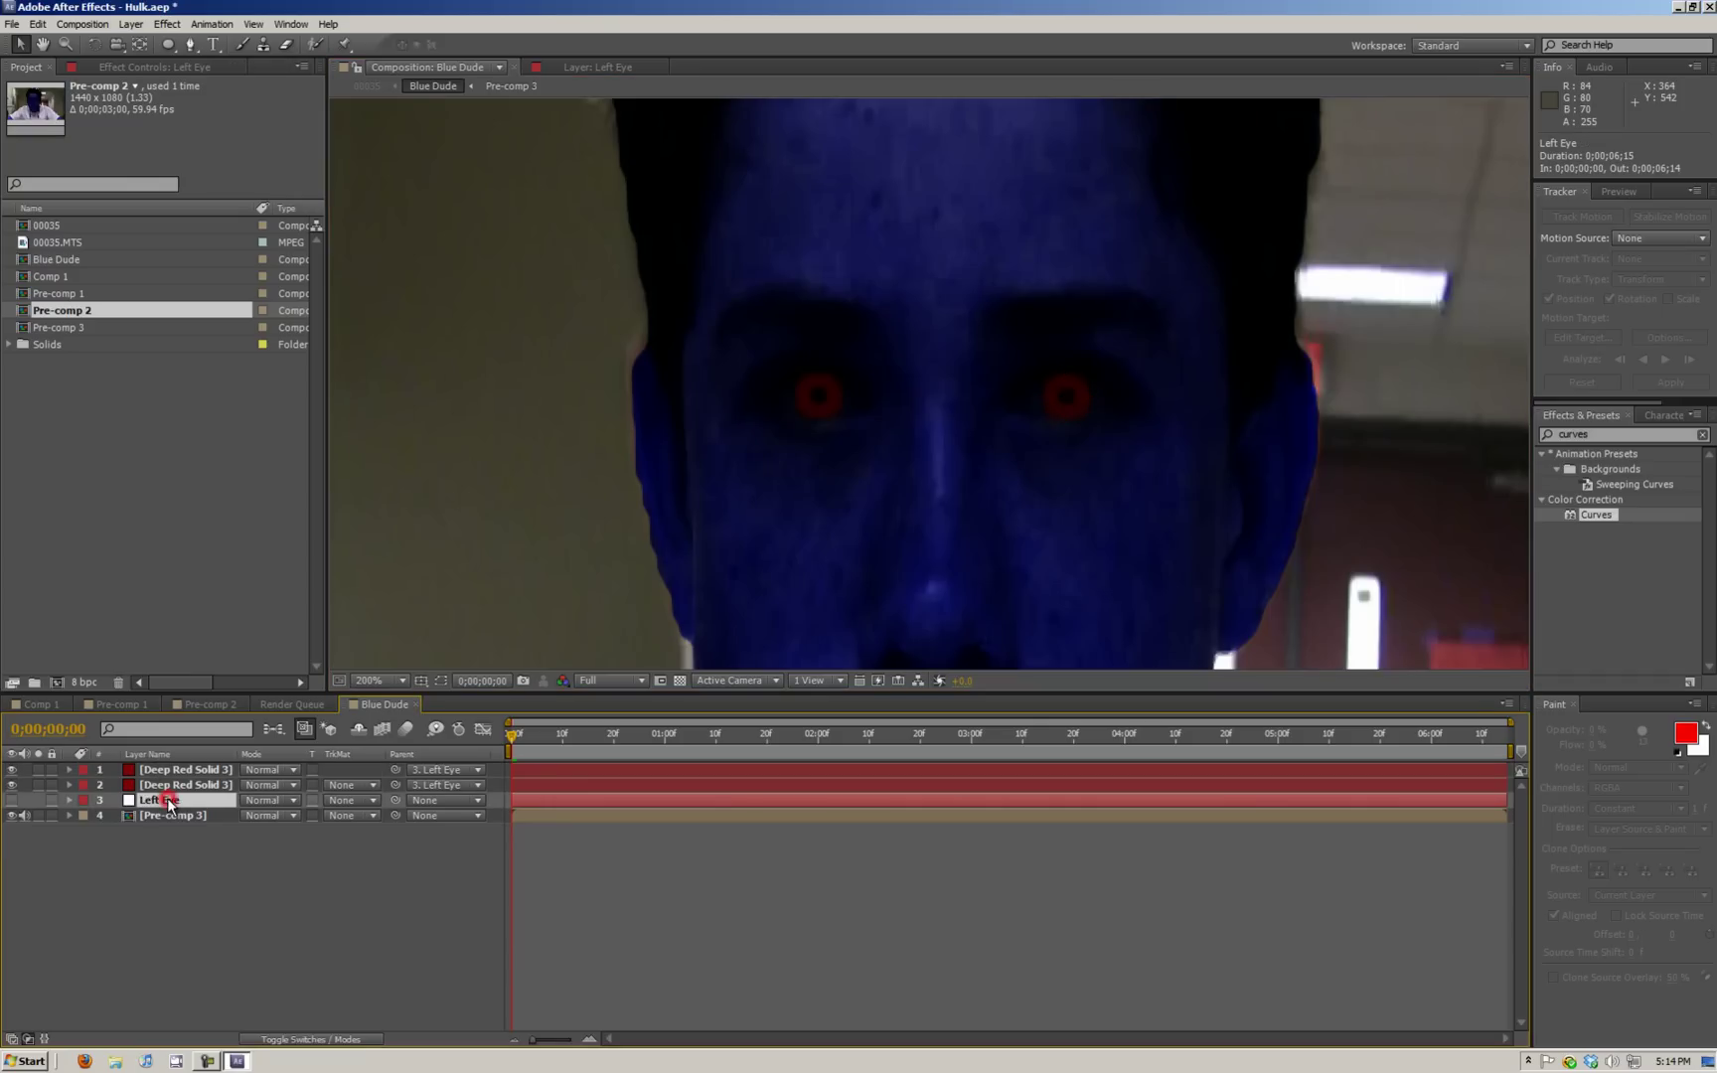
{"action": "left_click", "coordinate": [221, 771]}
{"action": "left_click", "coordinate": [518, 736]}
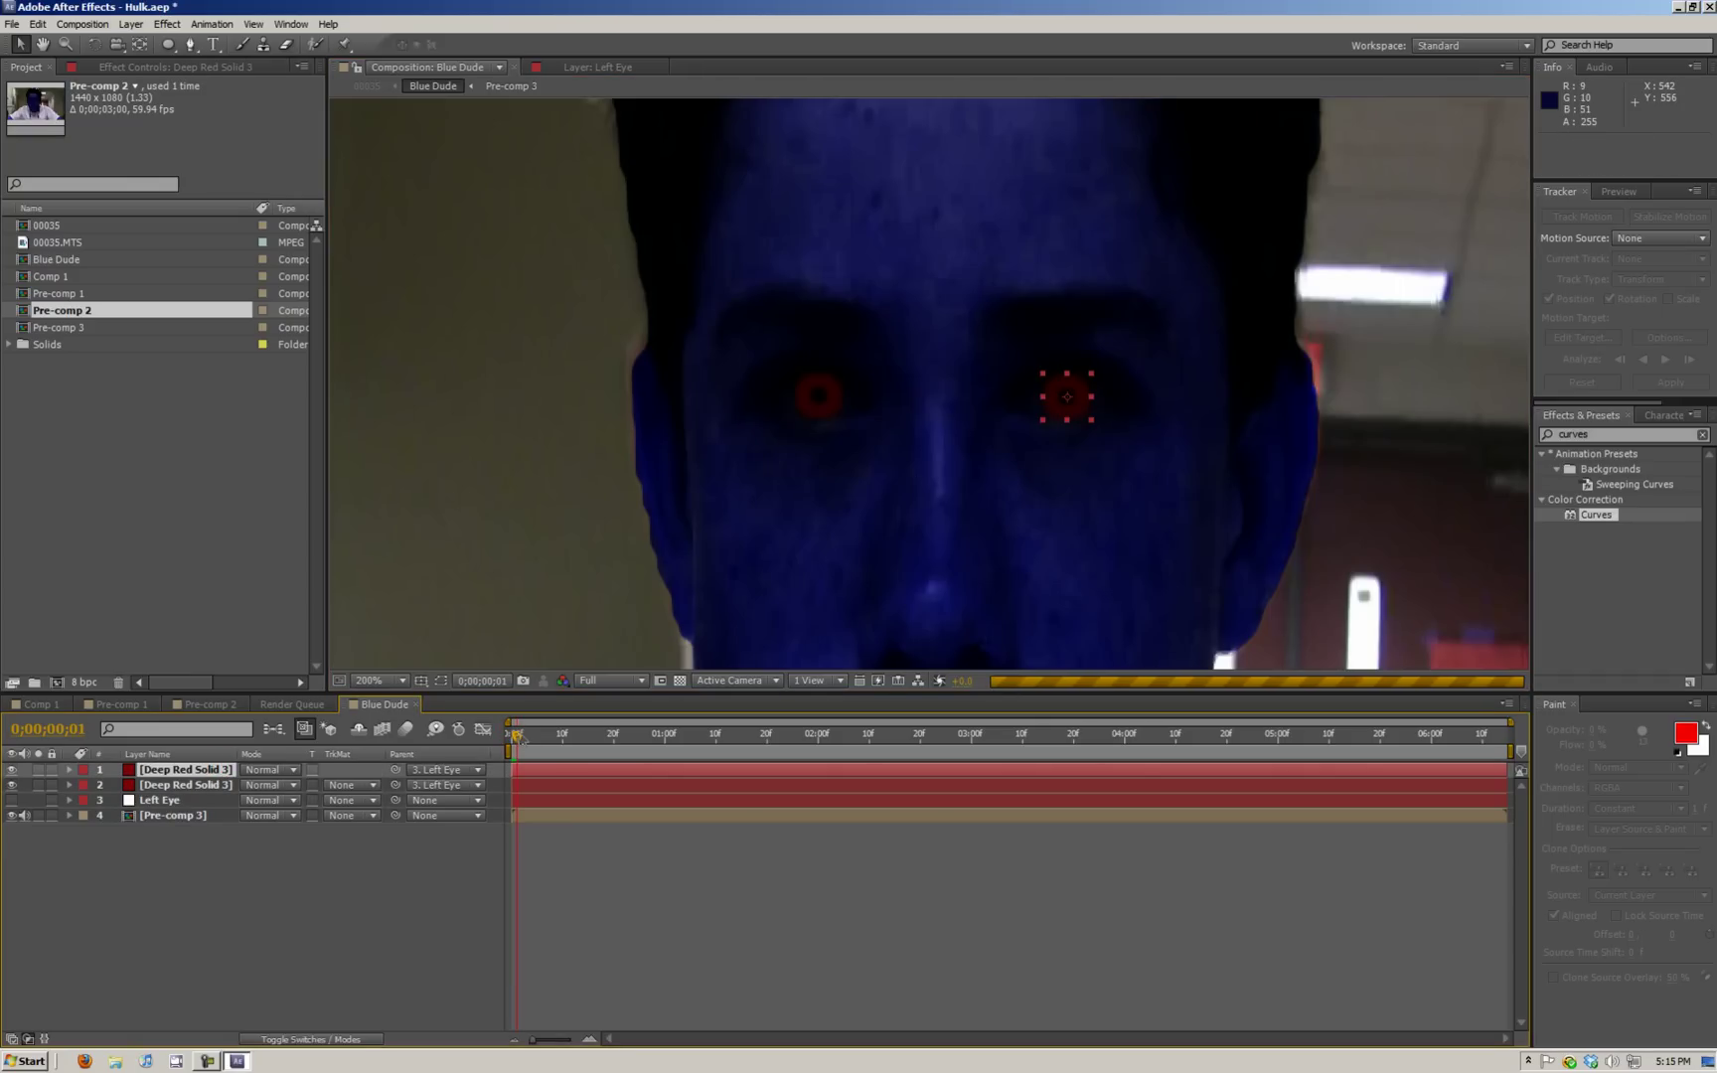
{"action": "left_click", "coordinate": [596, 682]}
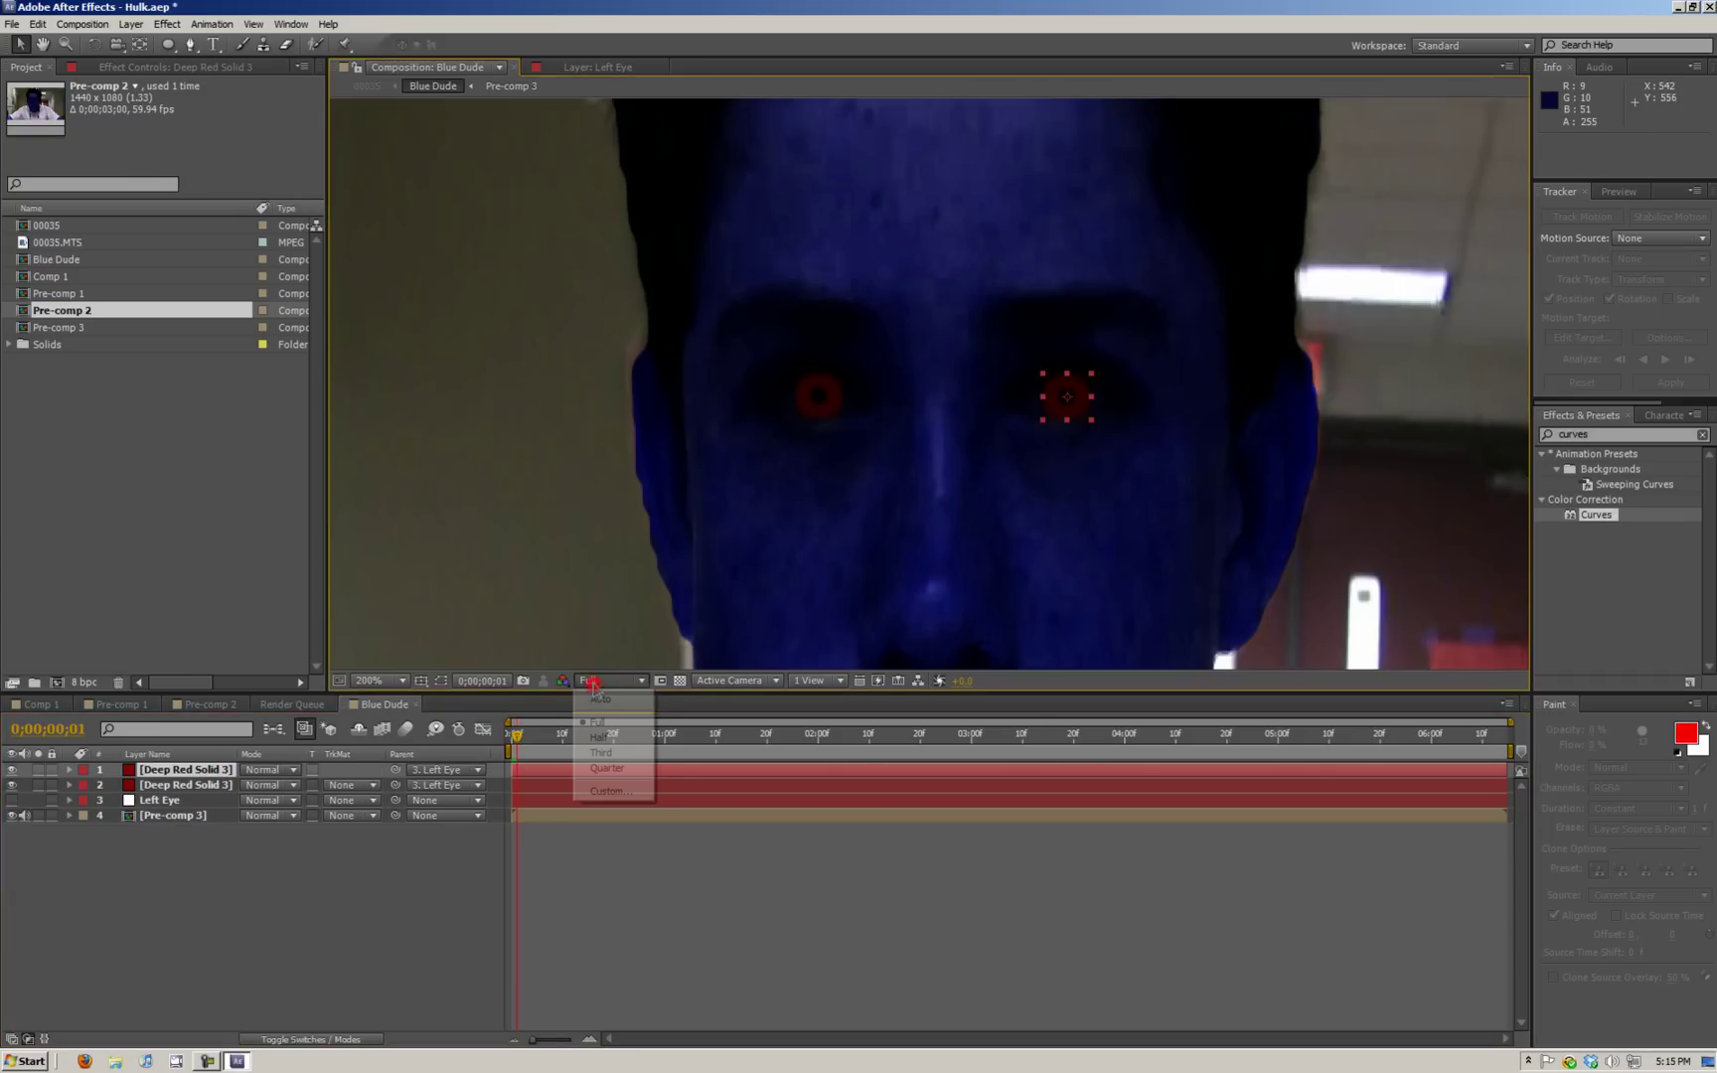
{"action": "left_click", "coordinate": [594, 765]}
{"action": "left_click_drag", "start_coordinate": [521, 736], "coordinate": [952, 736]}
{"action": "left_click_drag", "start_coordinate": [620, 732], "coordinate": [502, 732]}
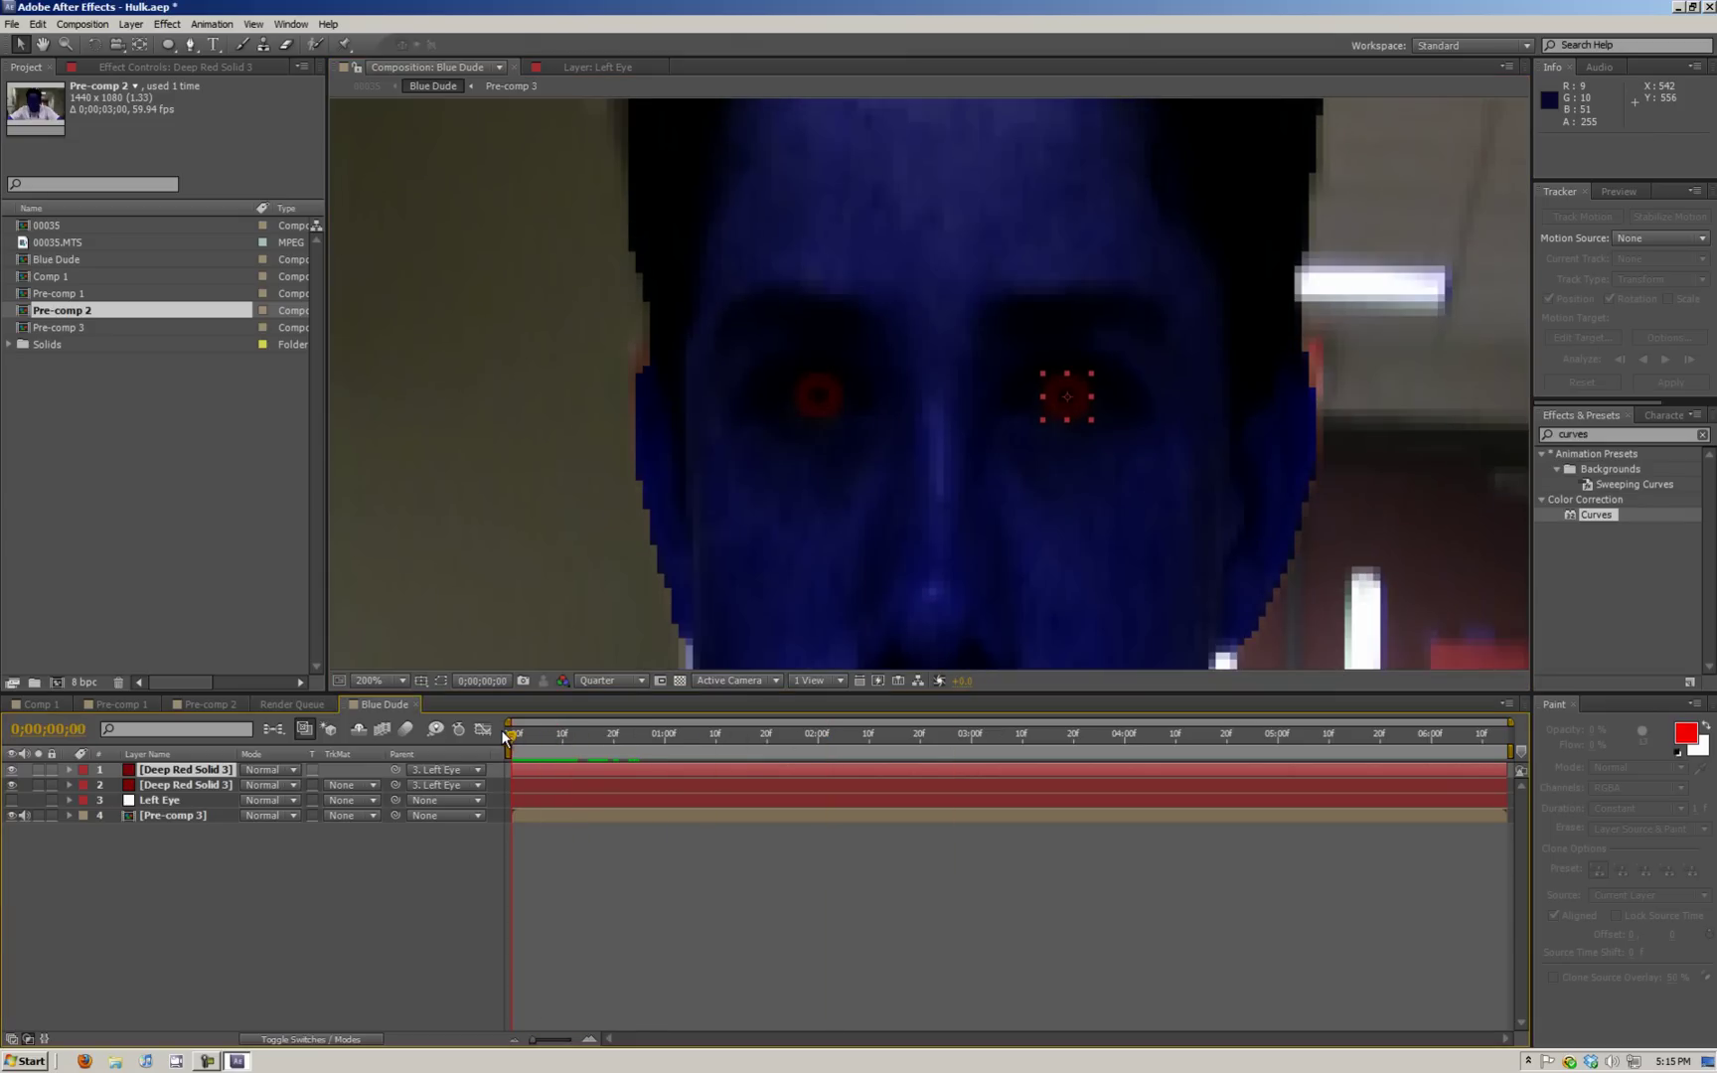
- Restore the preview resolution to Full and center the whole frame in the viewer at 50% zoom
{"action": "left_click", "coordinate": [608, 680]}
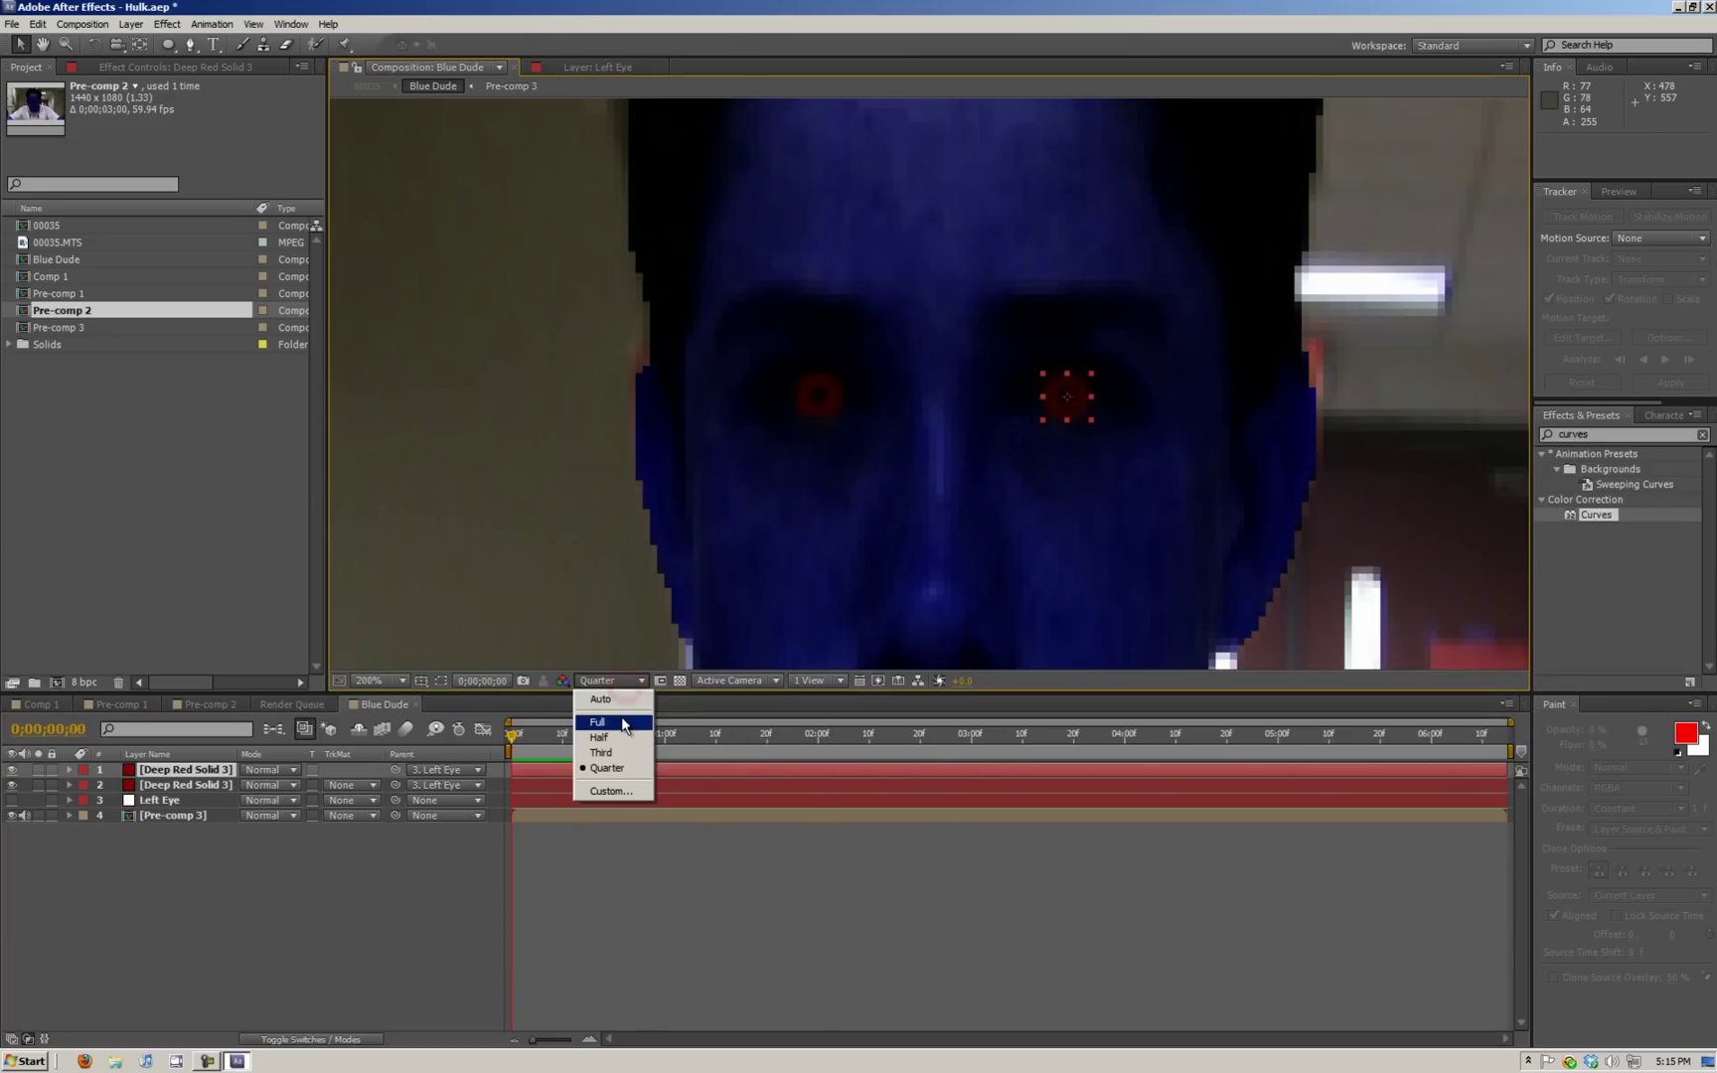
{"action": "left_click", "coordinate": [621, 717]}
{"action": "scroll", "coordinate": [1182, 346], "scroll_direction": "down", "scroll_amount": 4}
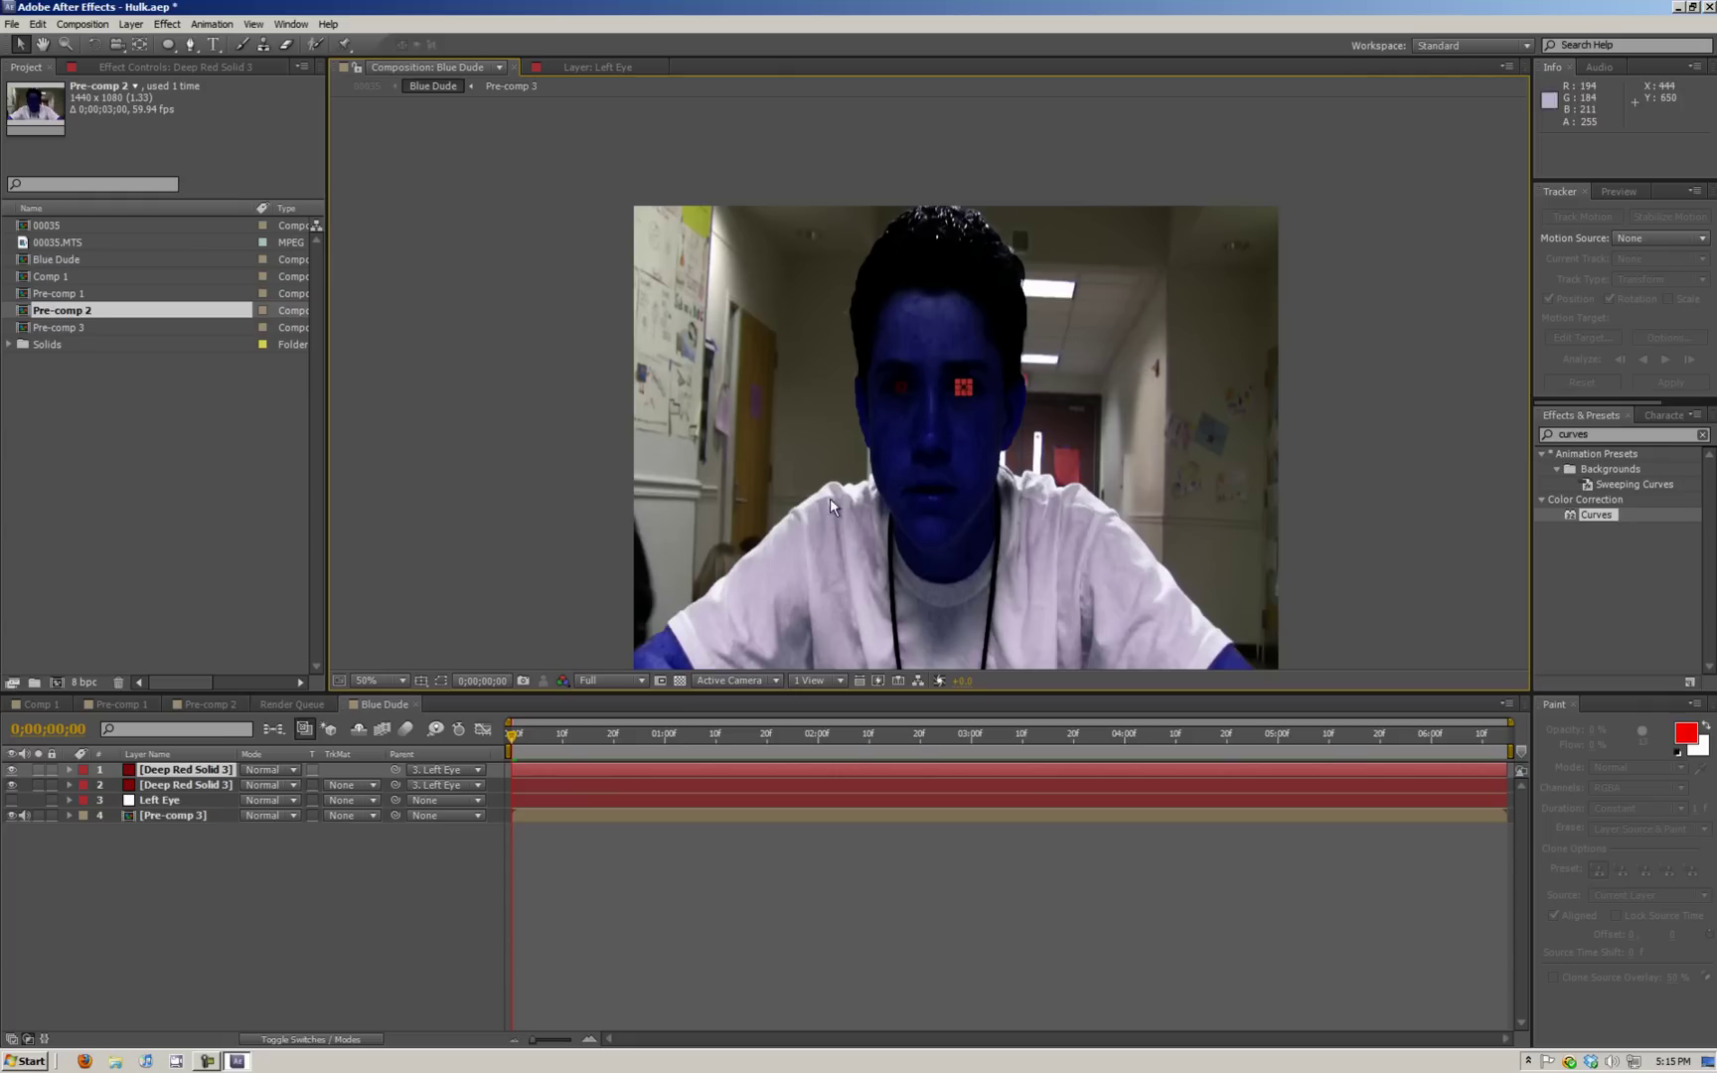
{"action": "key", "text": "h"}
{"action": "left_click_drag", "start_coordinate": [889, 570], "coordinate": [887, 524]}
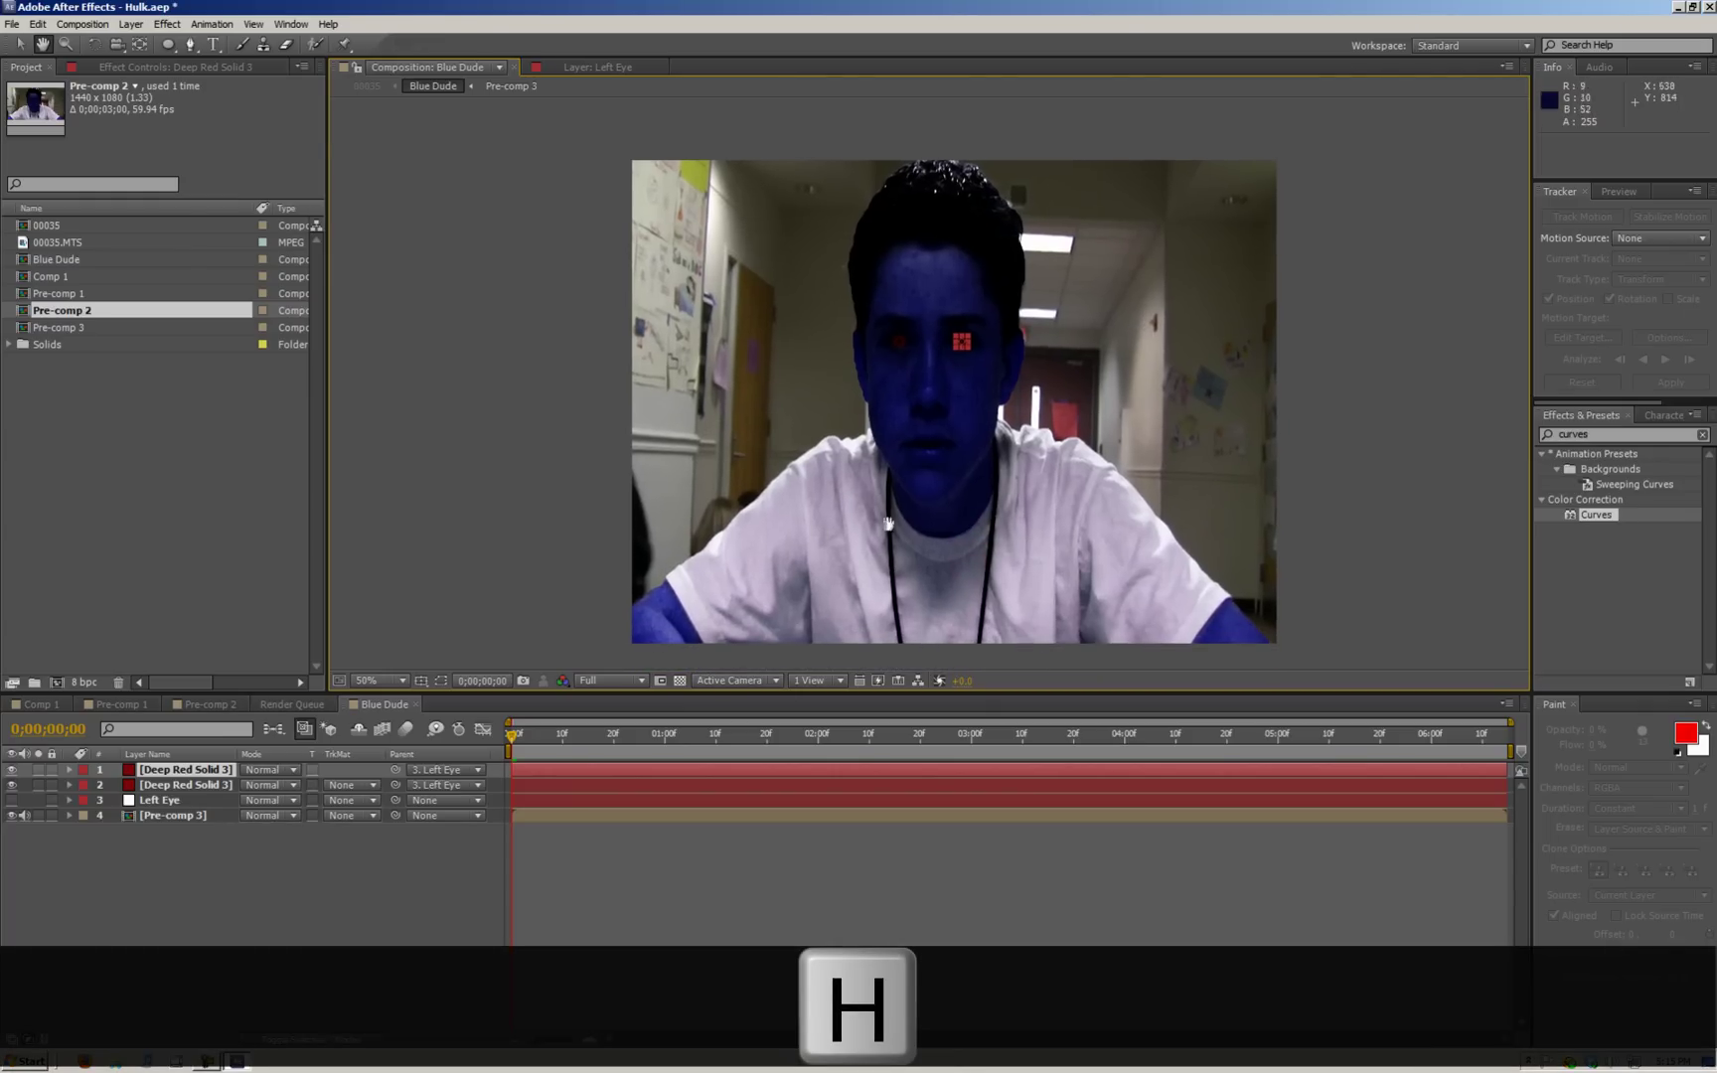
{"action": "key", "text": "v"}
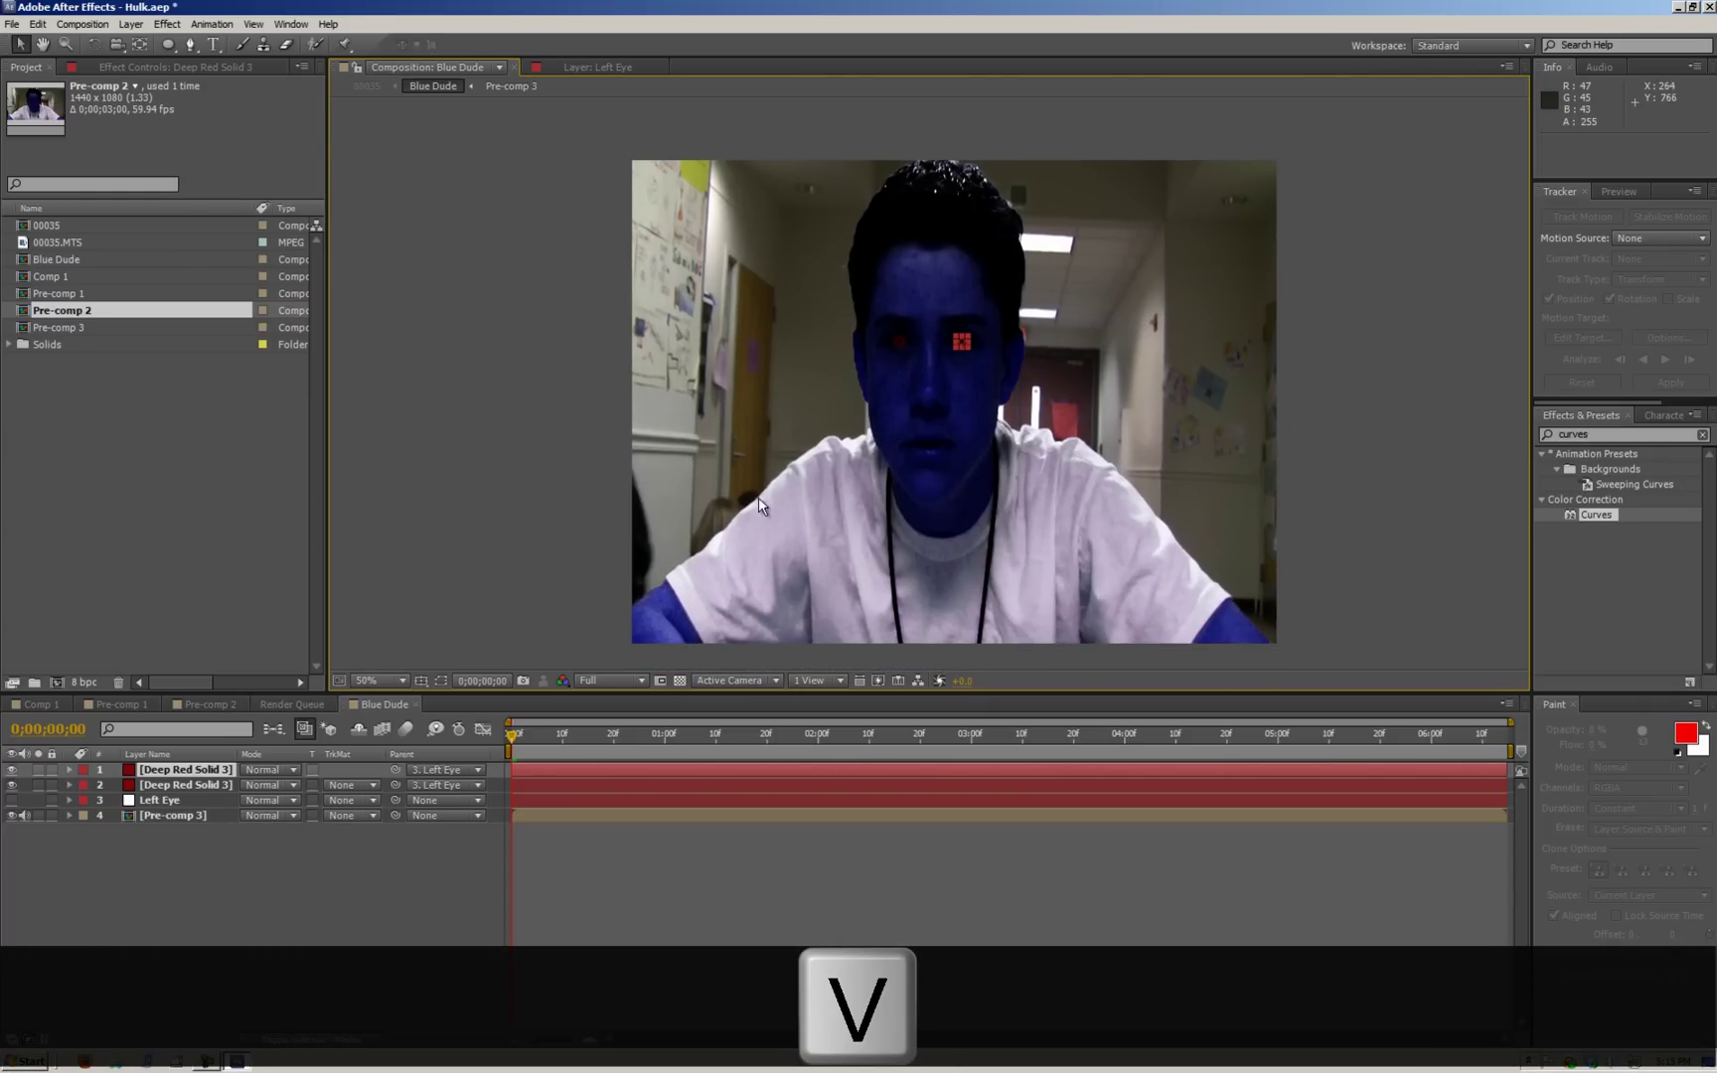
{"action": "left_click", "coordinate": [794, 480]}
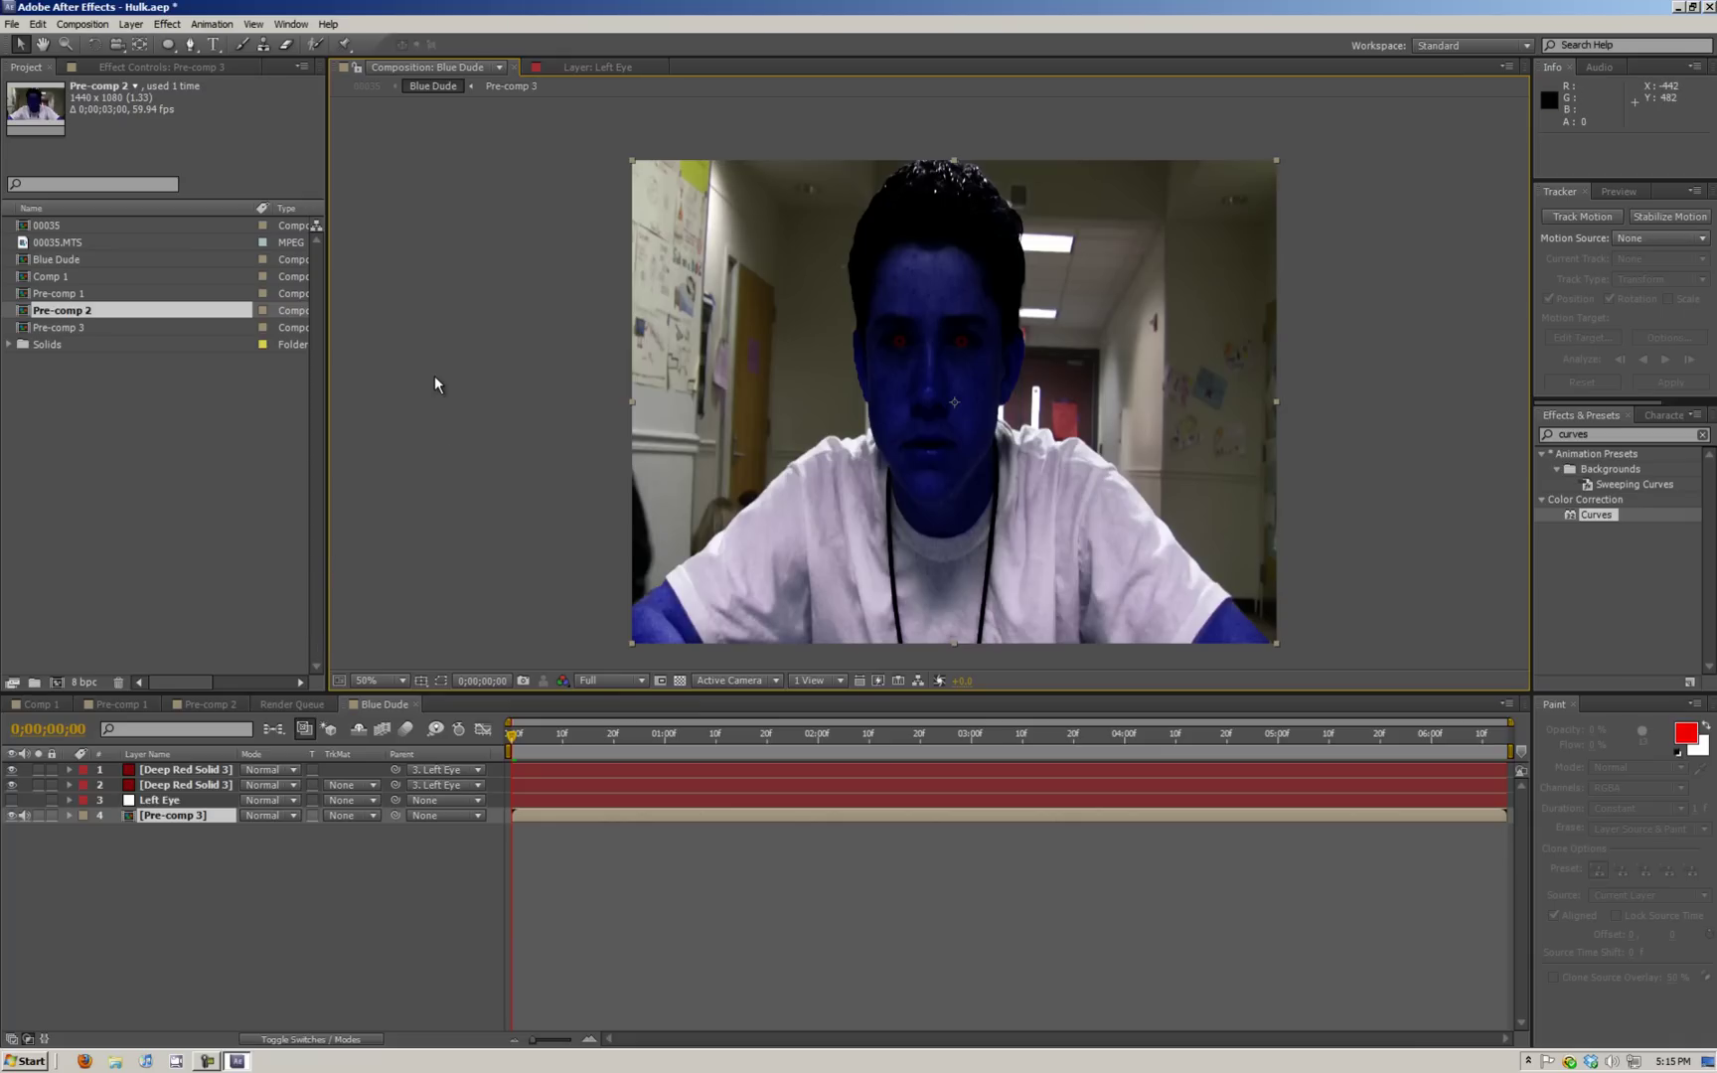
- Set the opacity of both Deep Red Solid 3 layers to 27%
{"action": "left_click", "coordinate": [69, 770]}
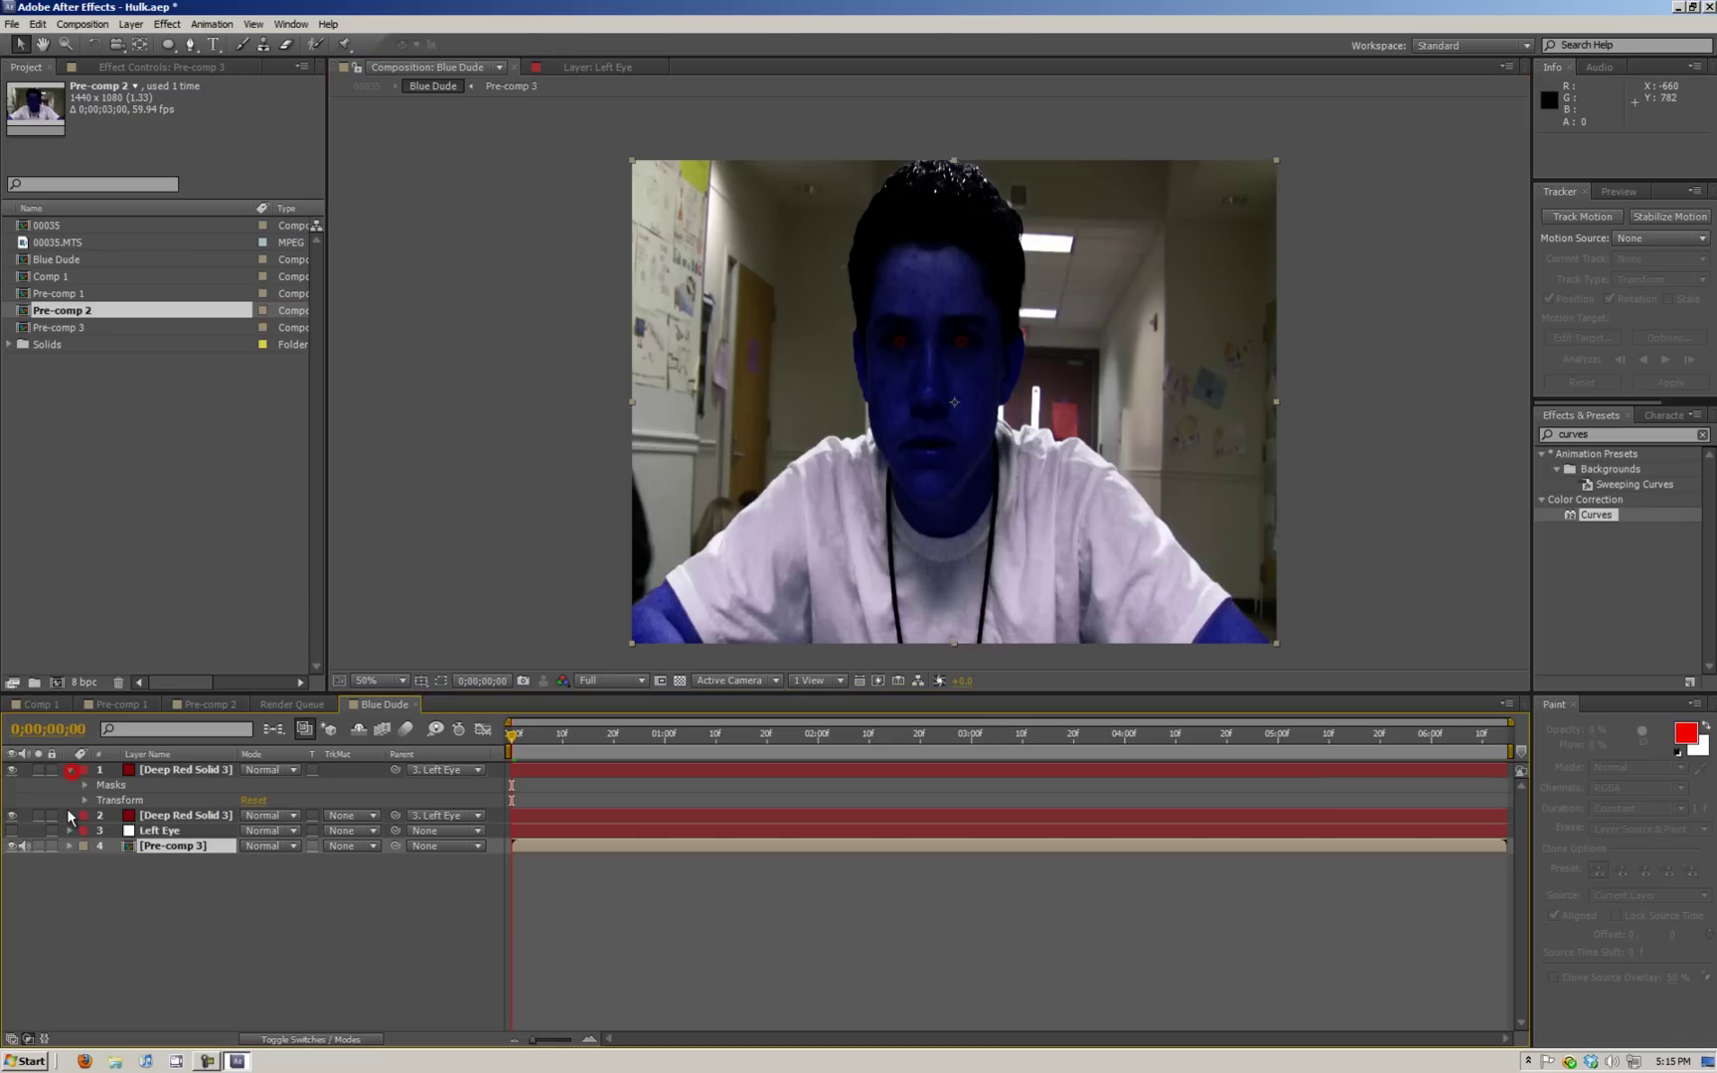
{"action": "left_click", "coordinate": [70, 816]}
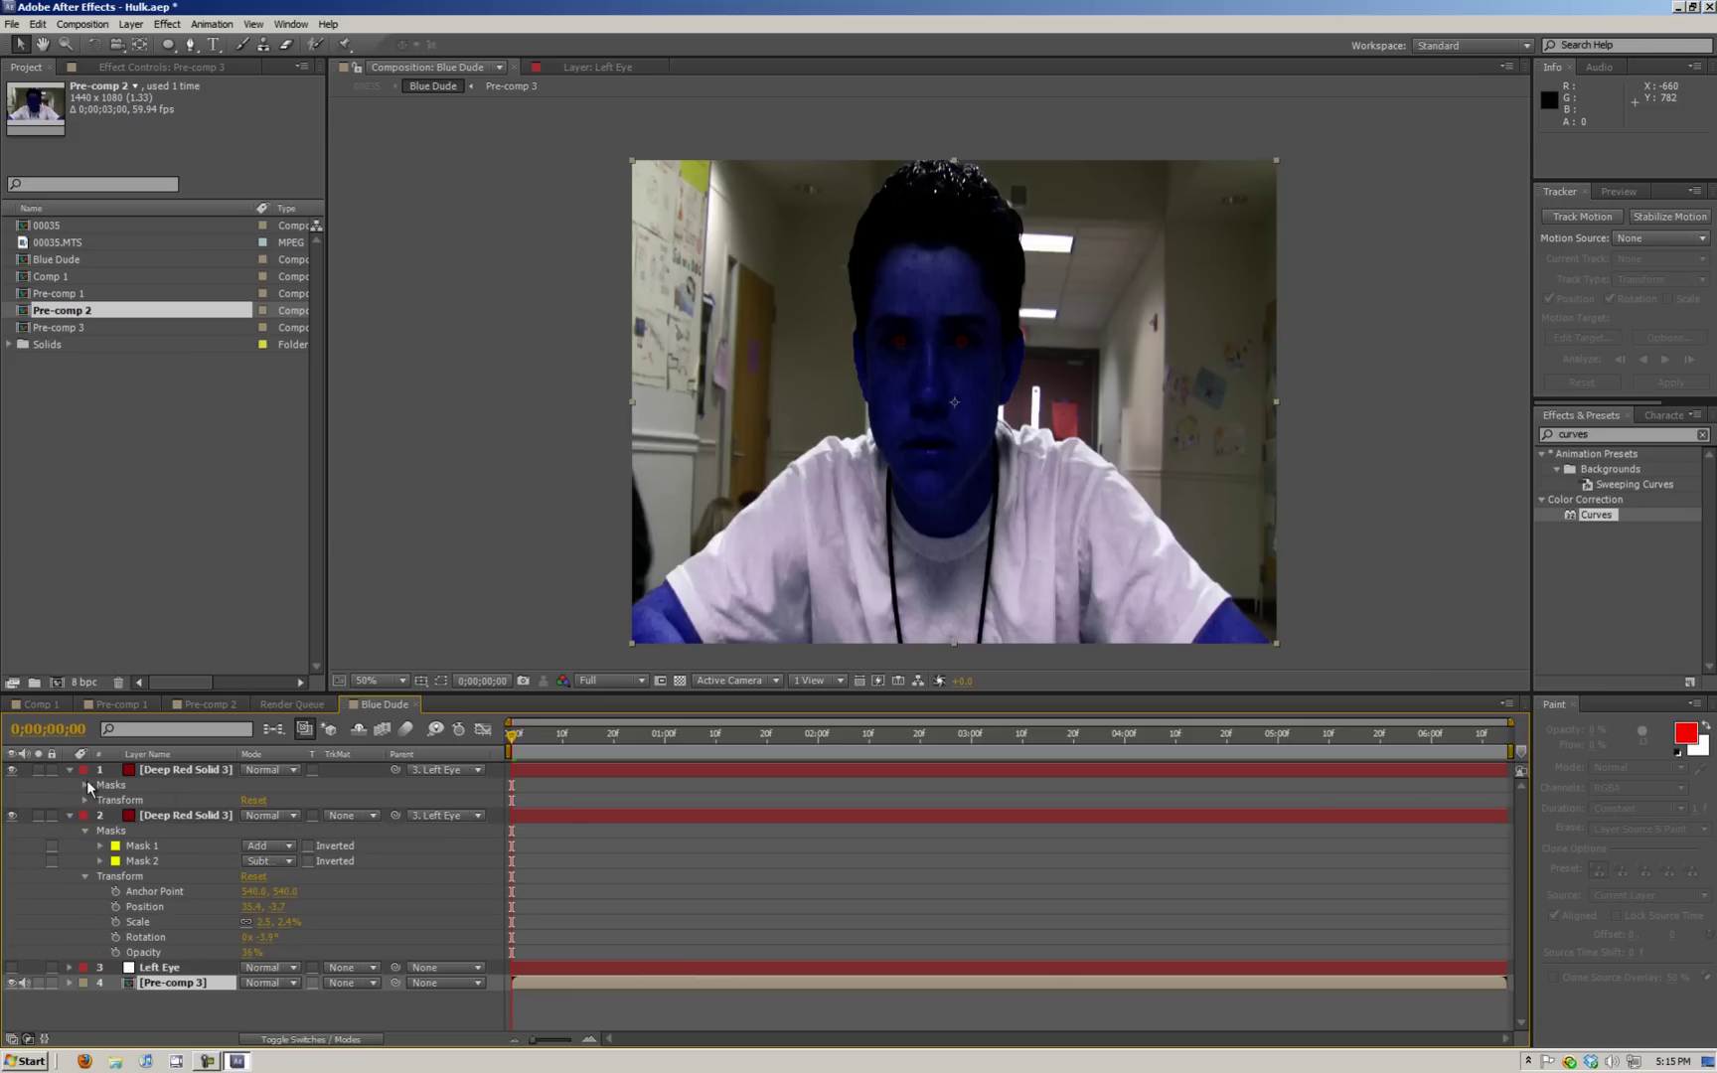
{"action": "left_click", "coordinate": [84, 800]}
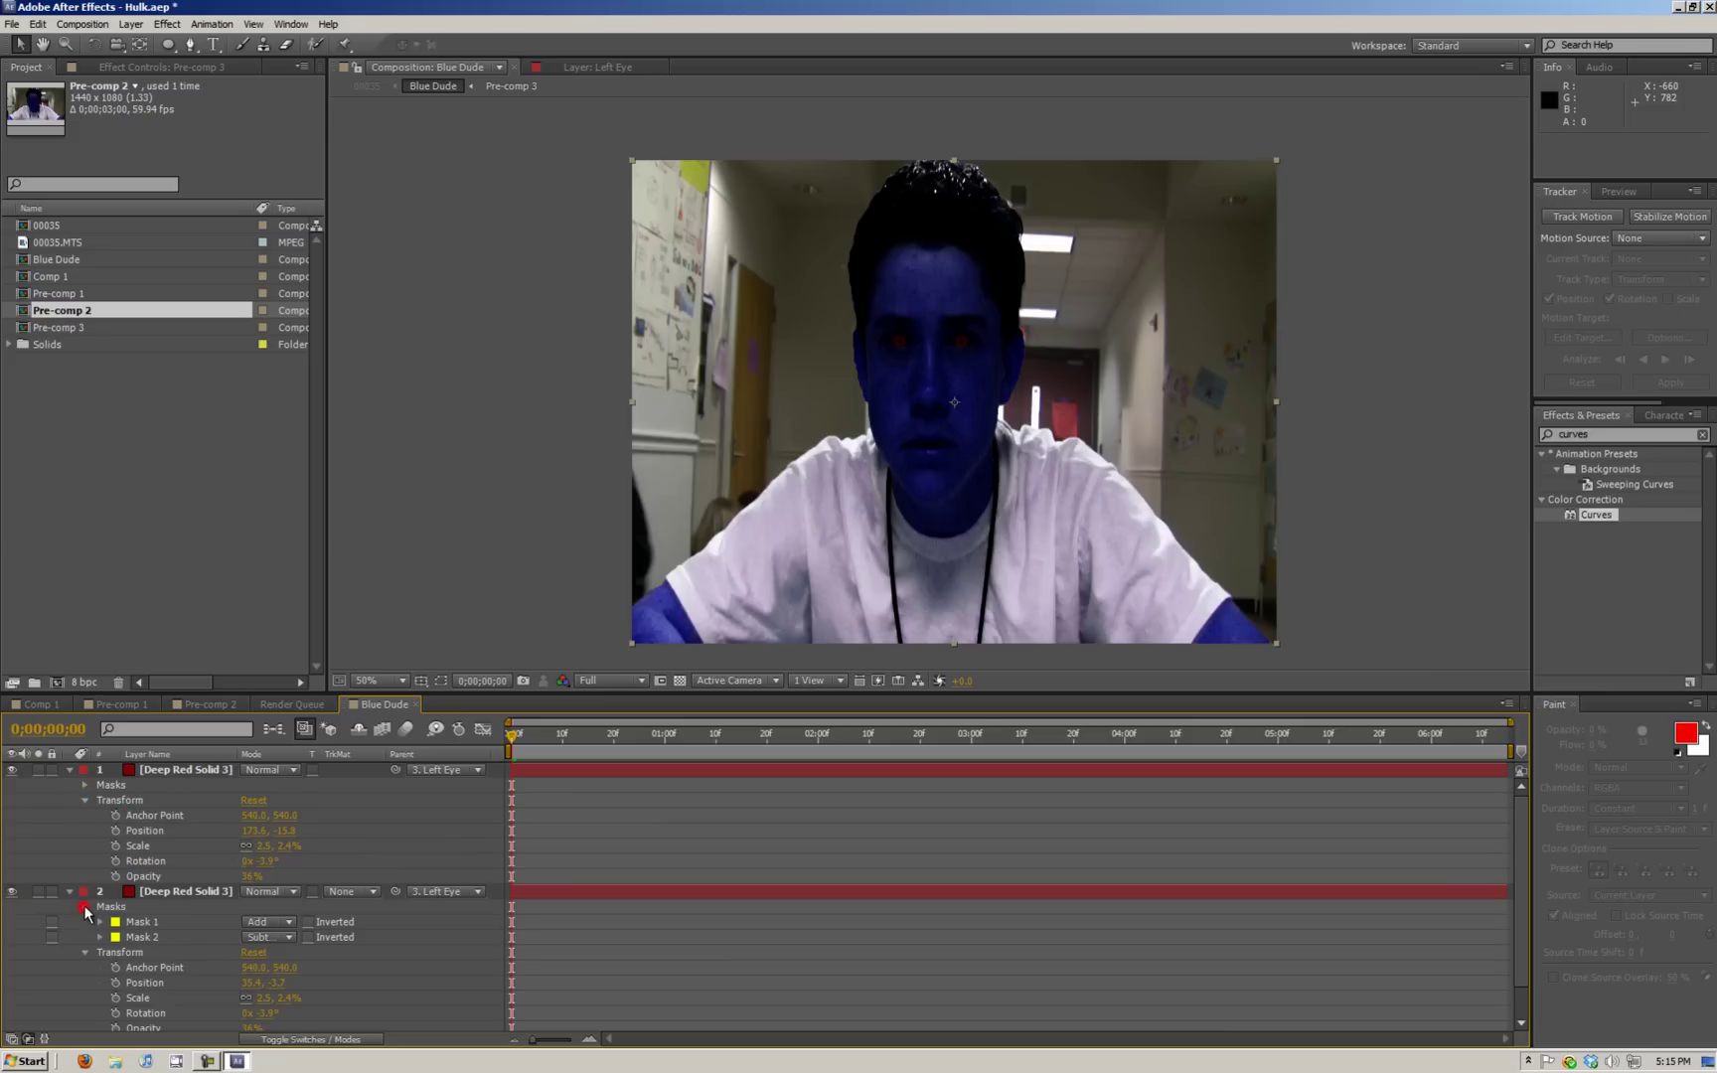
{"action": "left_click", "coordinate": [85, 906]}
{"action": "left_click_drag", "start_coordinate": [250, 999], "coordinate": [241, 999]}
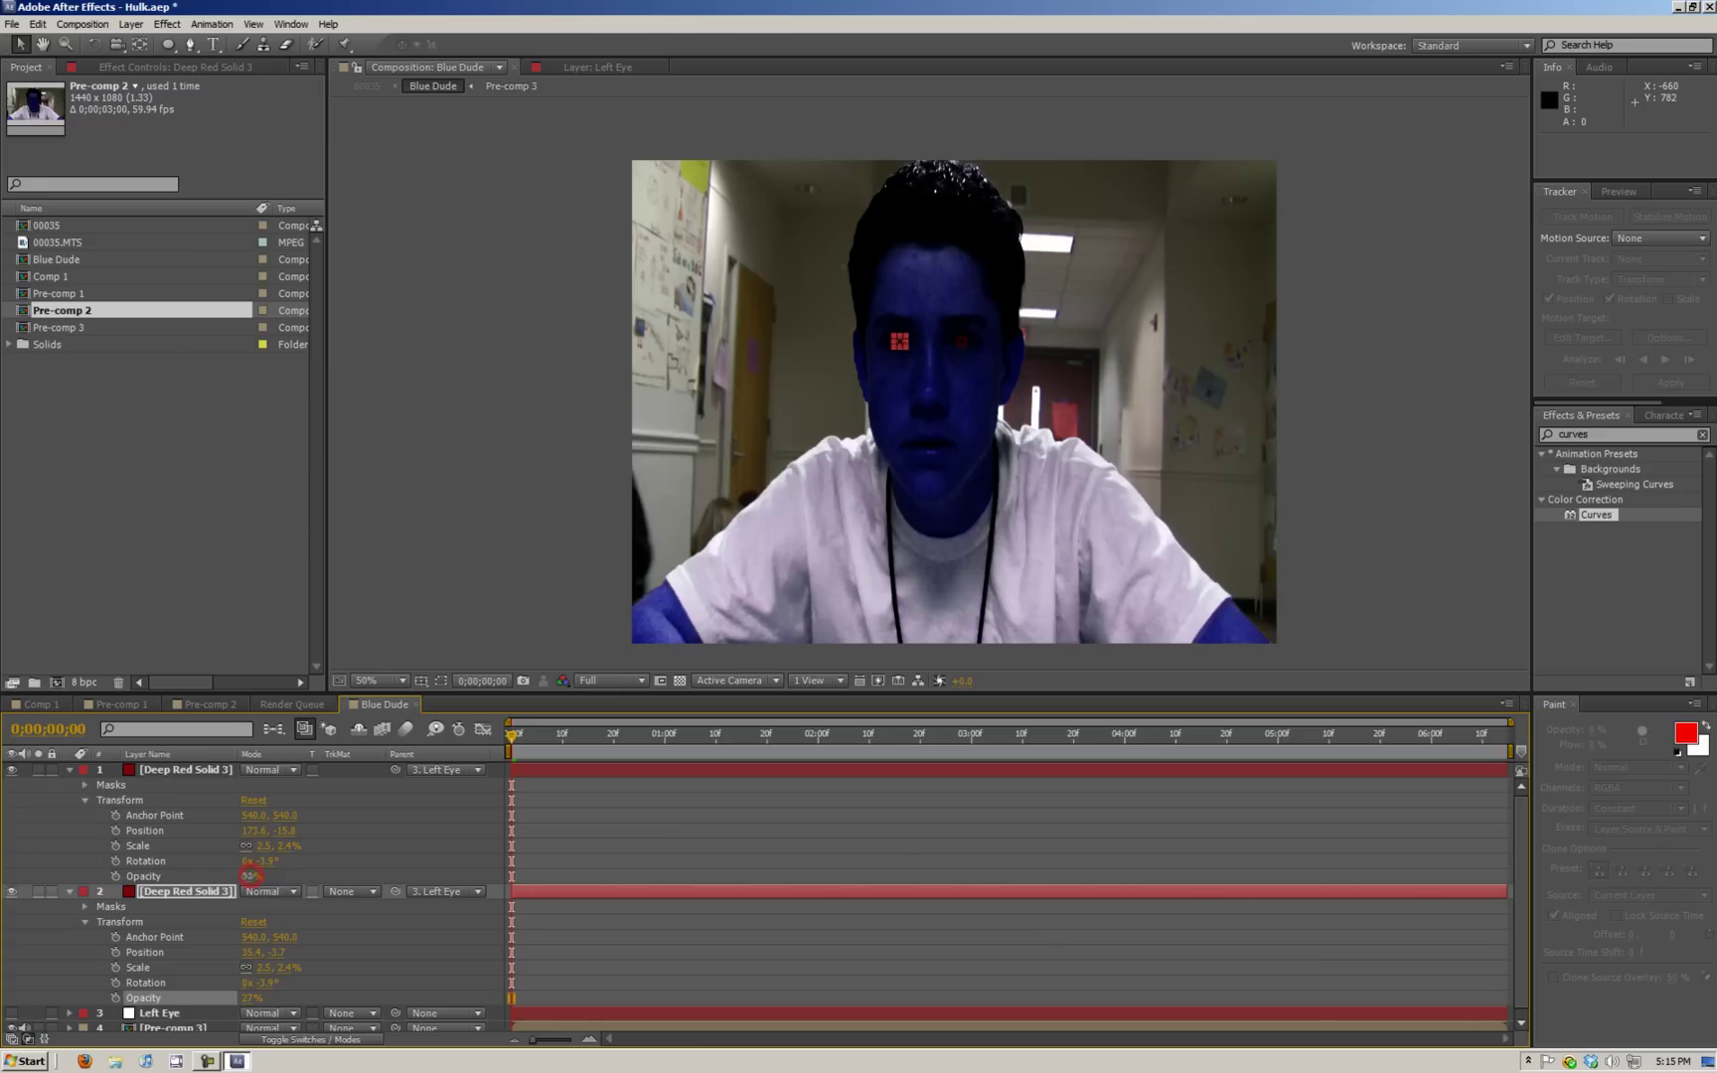
{"action": "left_click", "coordinate": [250, 875]}
{"action": "left_click", "coordinate": [444, 595]}
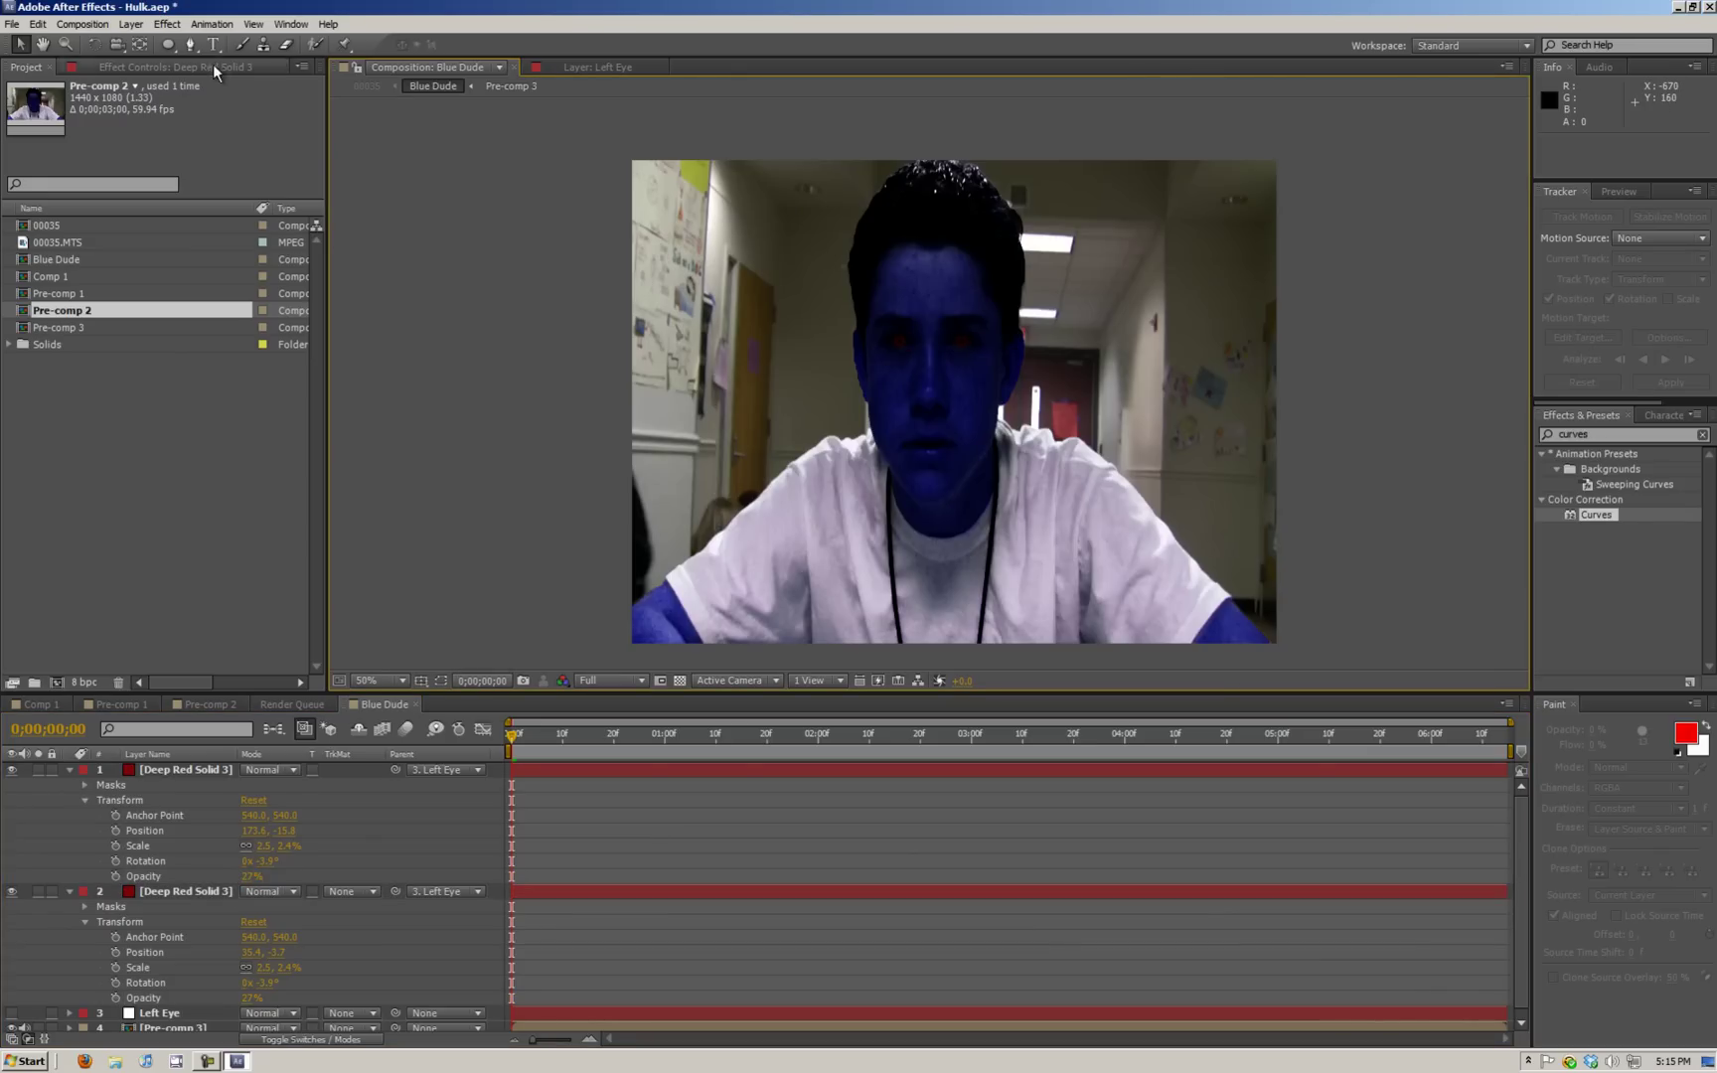
- Collapse both red solids and pre-compose all four Blue Dude layers into Pre-comp 4, moving all attributes into it
{"action": "left_click", "coordinate": [77, 772]}
{"action": "left_click", "coordinate": [70, 771]}
{"action": "left_click", "coordinate": [70, 784]}
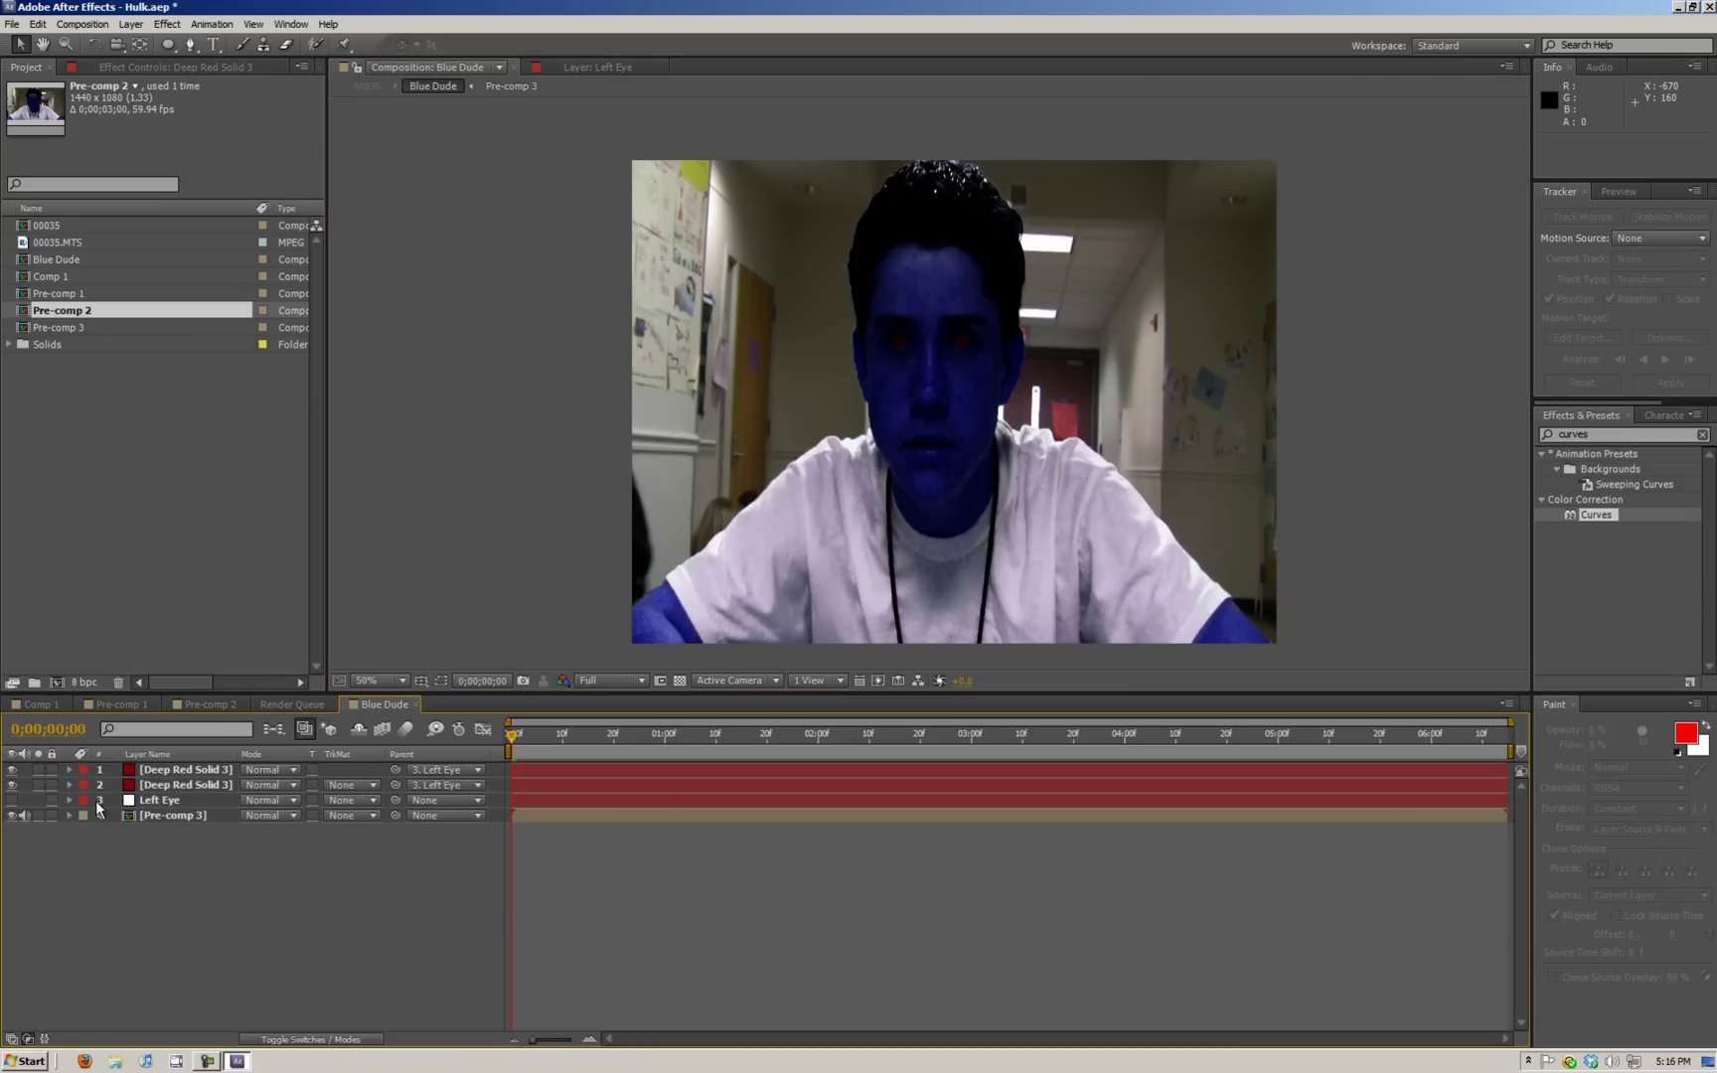
{"action": "left_click_drag", "start_coordinate": [152, 859], "coordinate": [131, 755]}
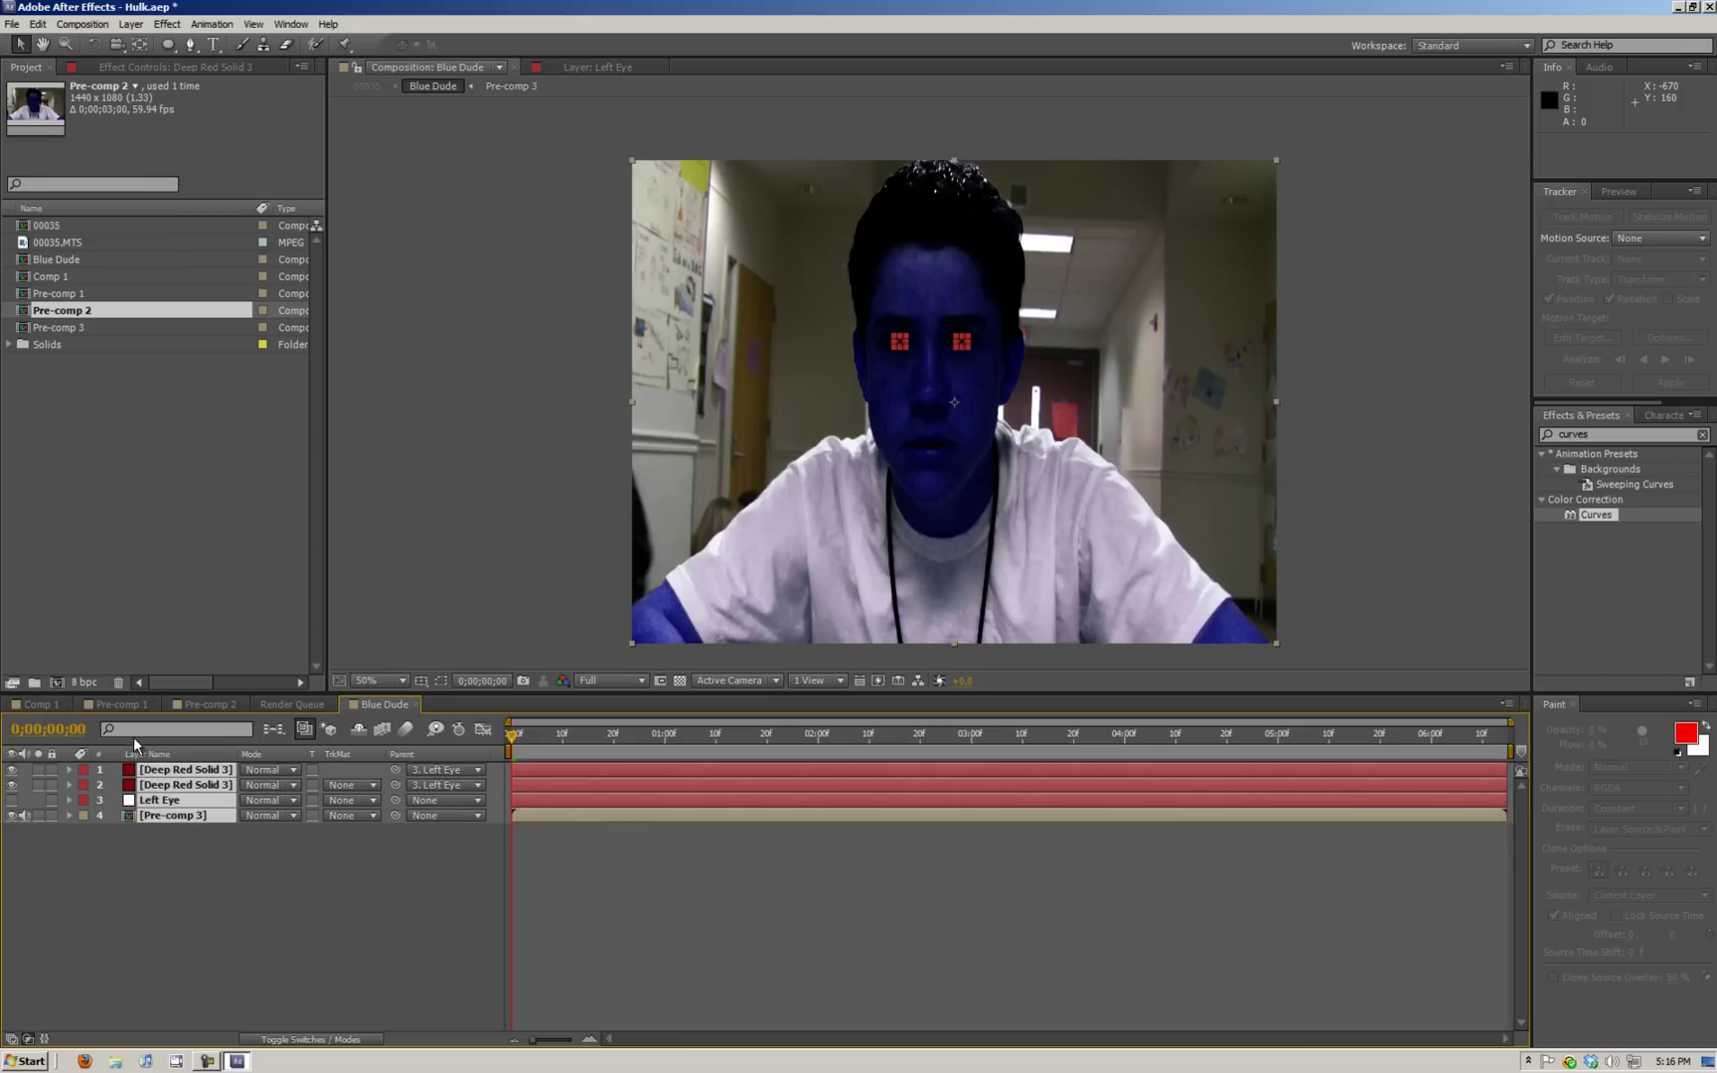
{"action": "left_click", "coordinate": [131, 24]}
{"action": "left_click", "coordinate": [216, 540]}
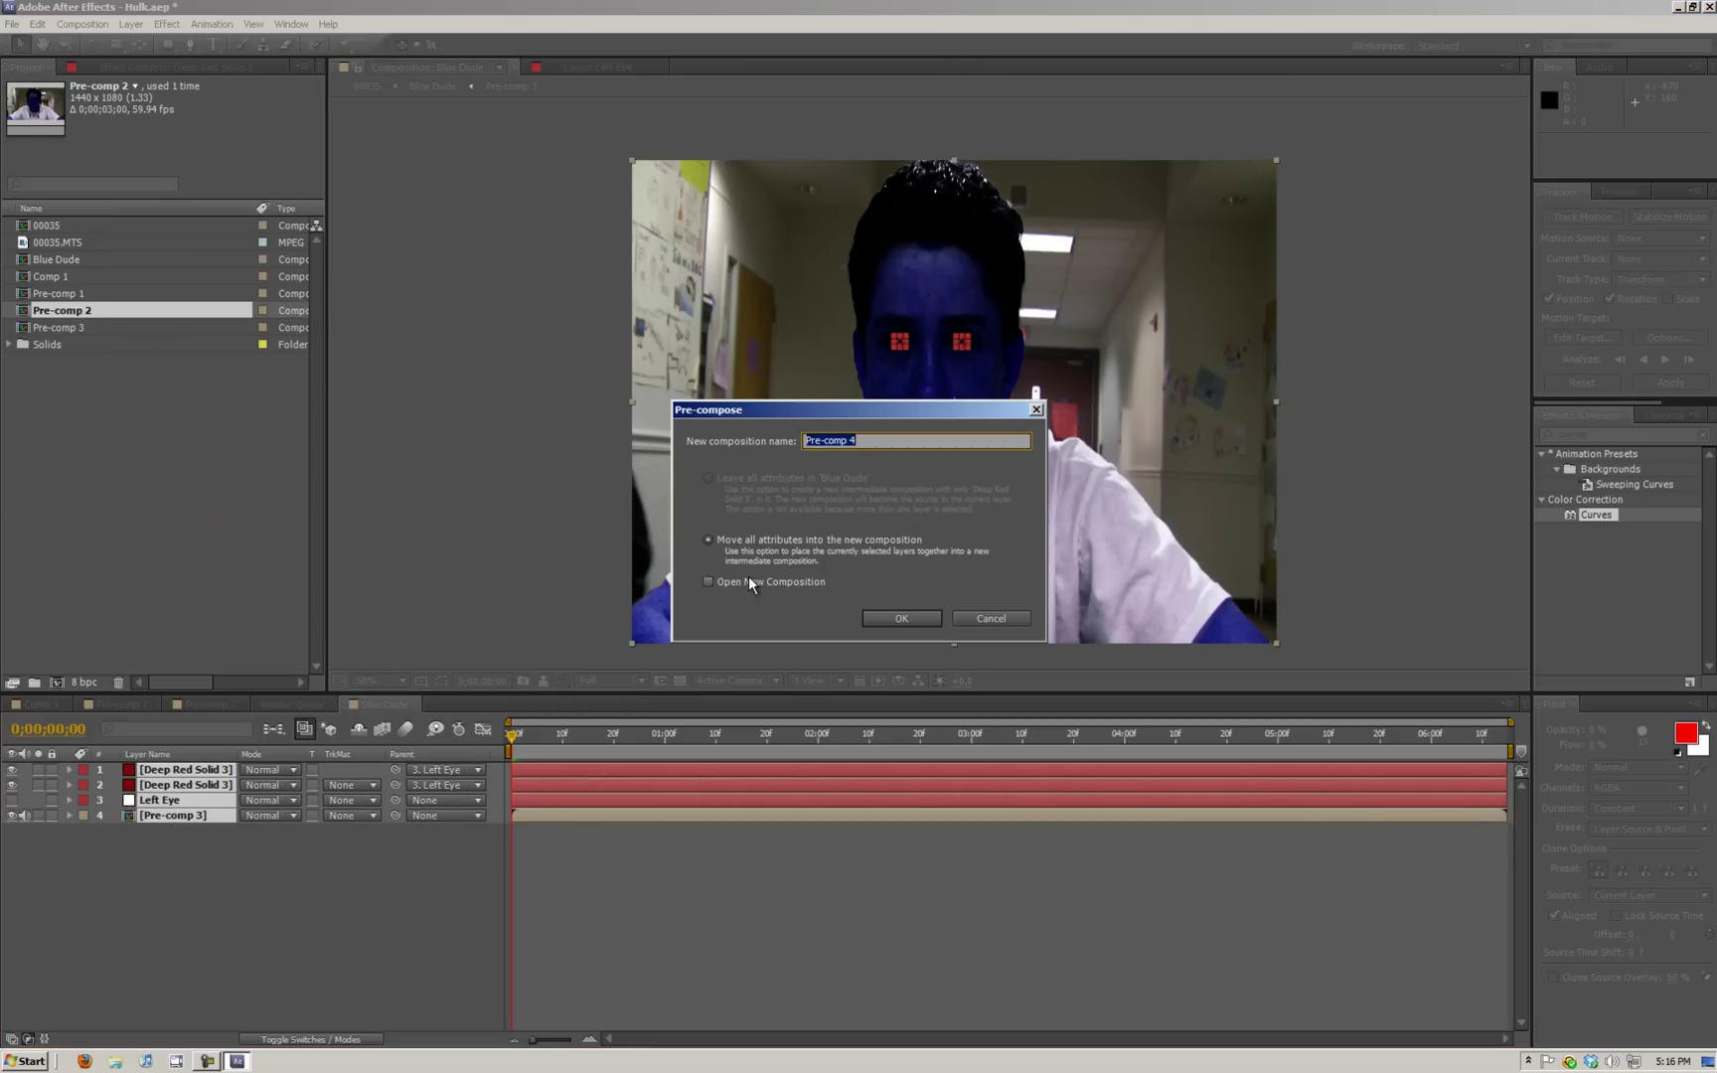
{"action": "left_click", "coordinate": [893, 616]}
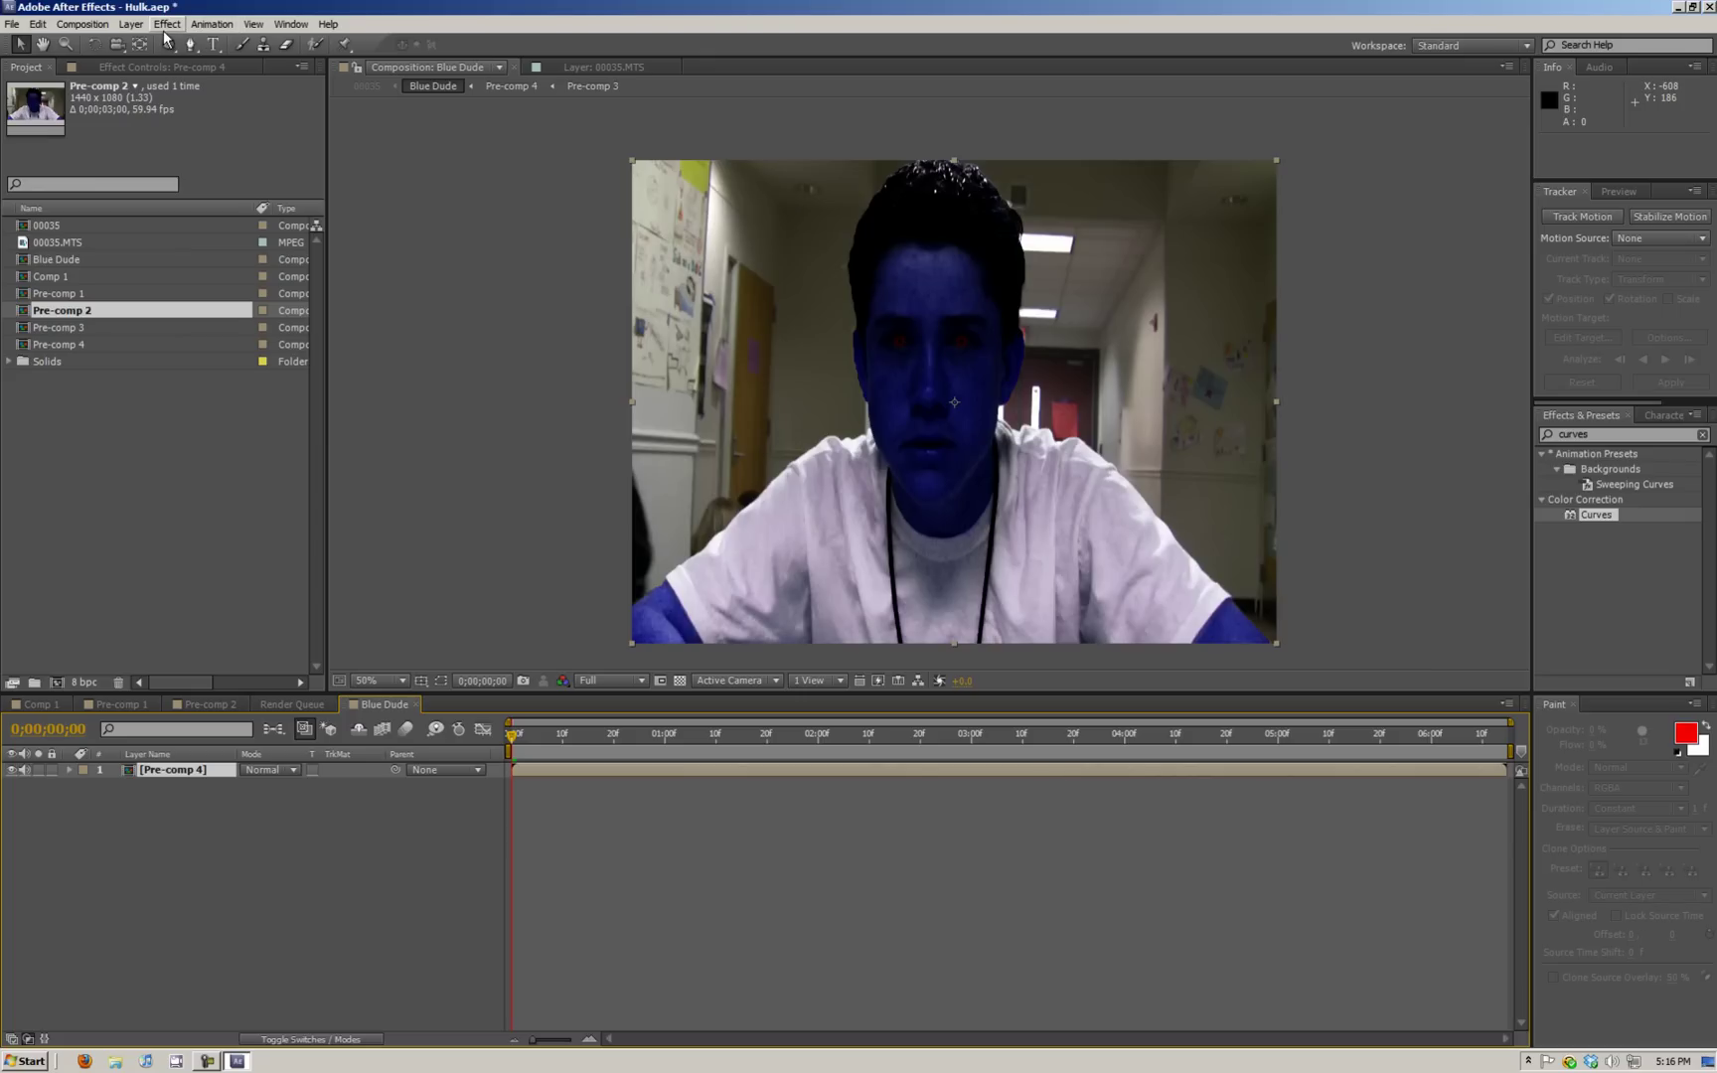
- Create a 1080 × 1080 px royal blue solid in the Blue Dude composition
{"action": "left_click", "coordinate": [131, 24]}
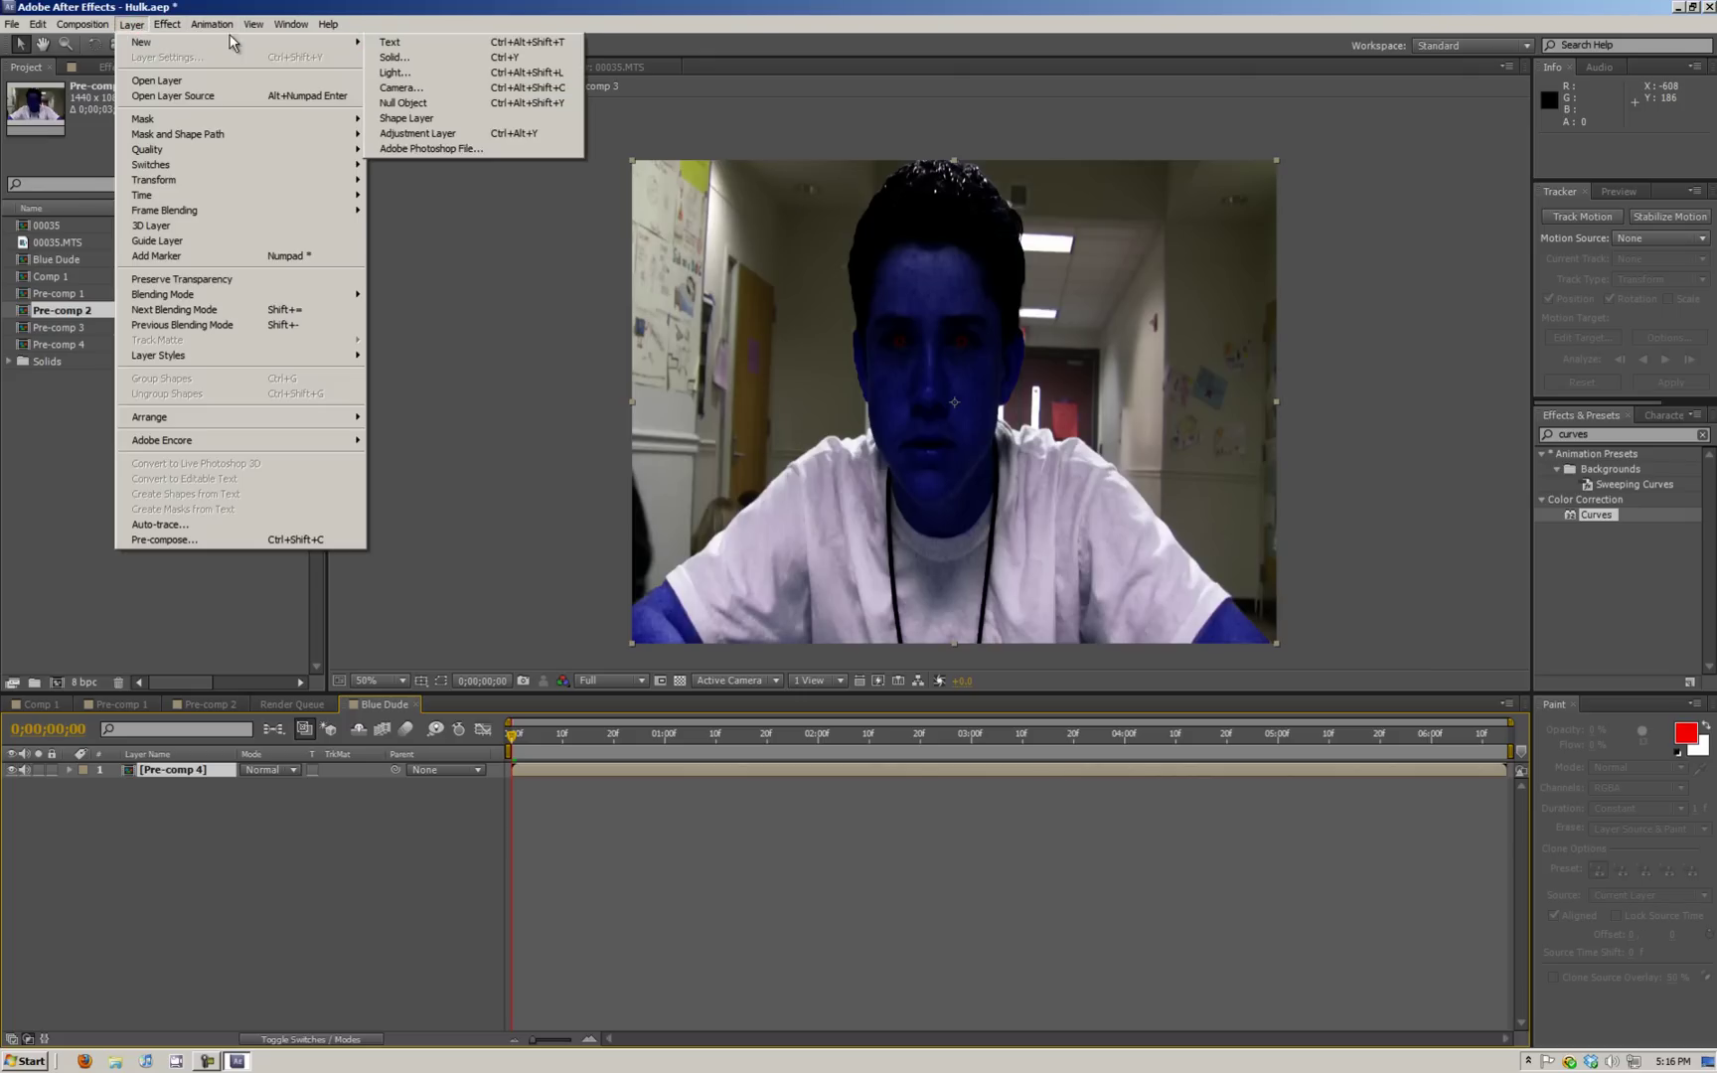
{"action": "left_click", "coordinate": [396, 54]}
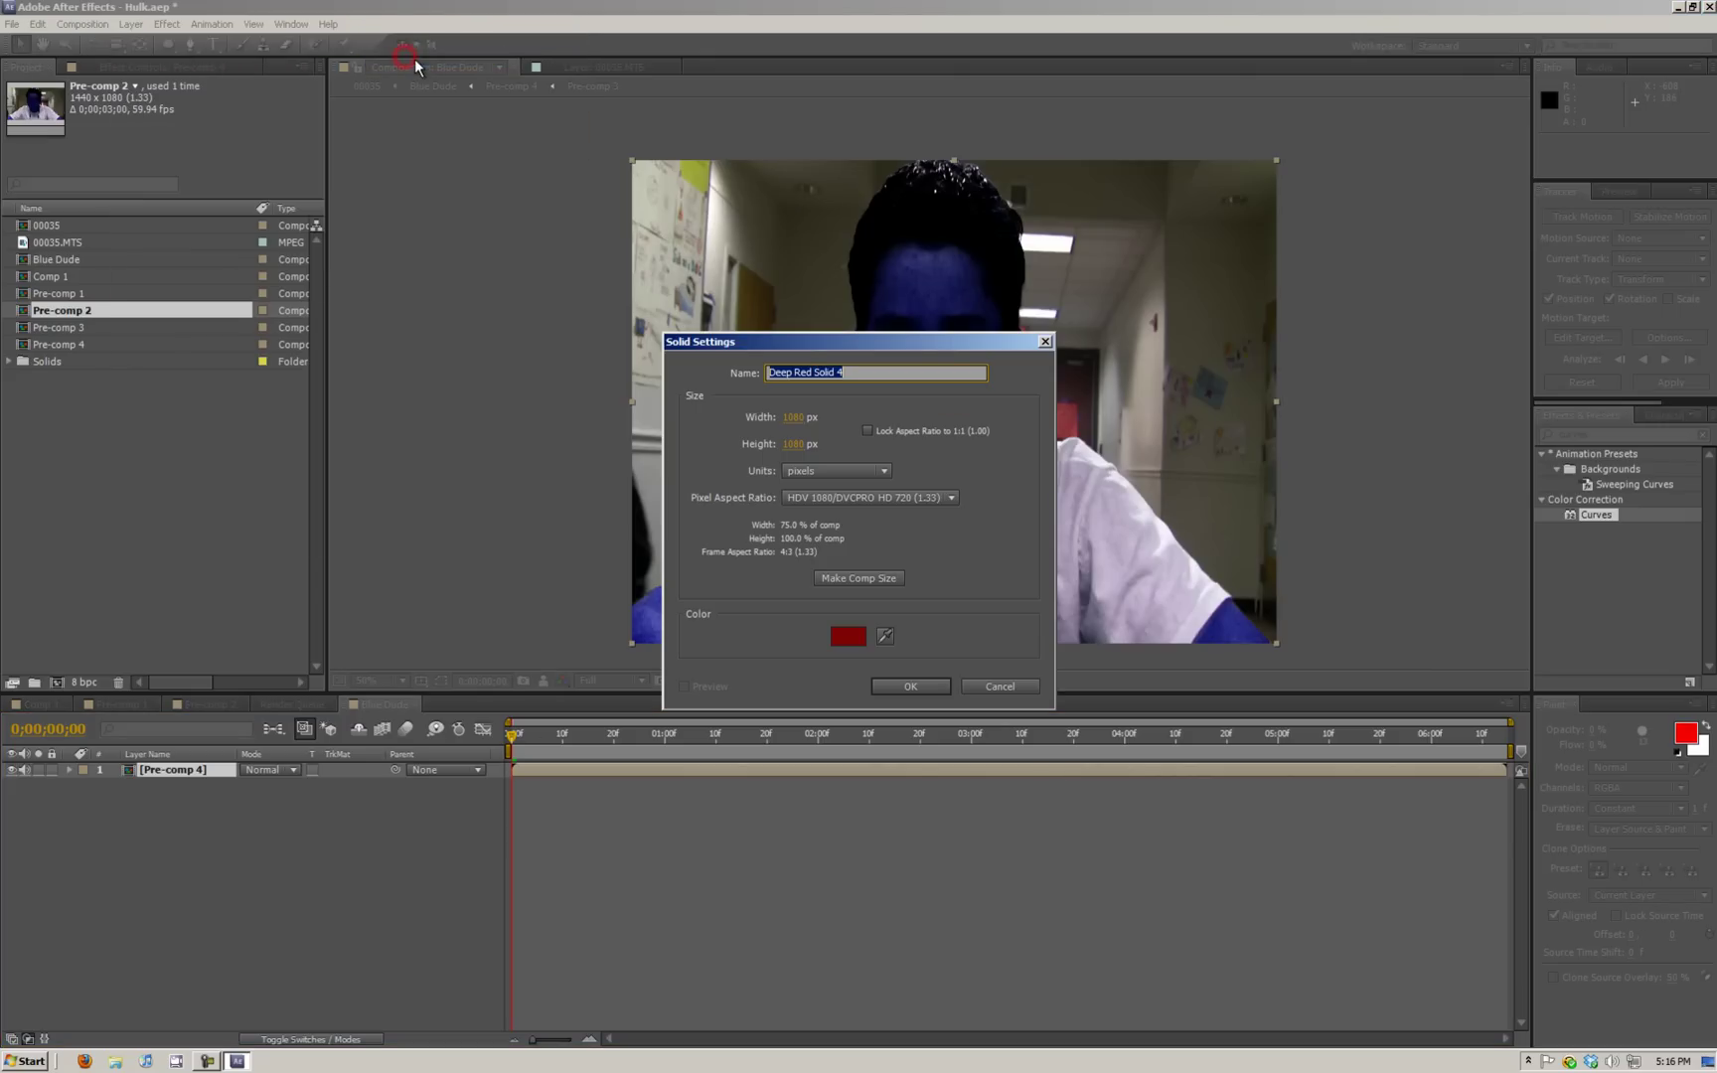
{"action": "left_click", "coordinate": [860, 637]}
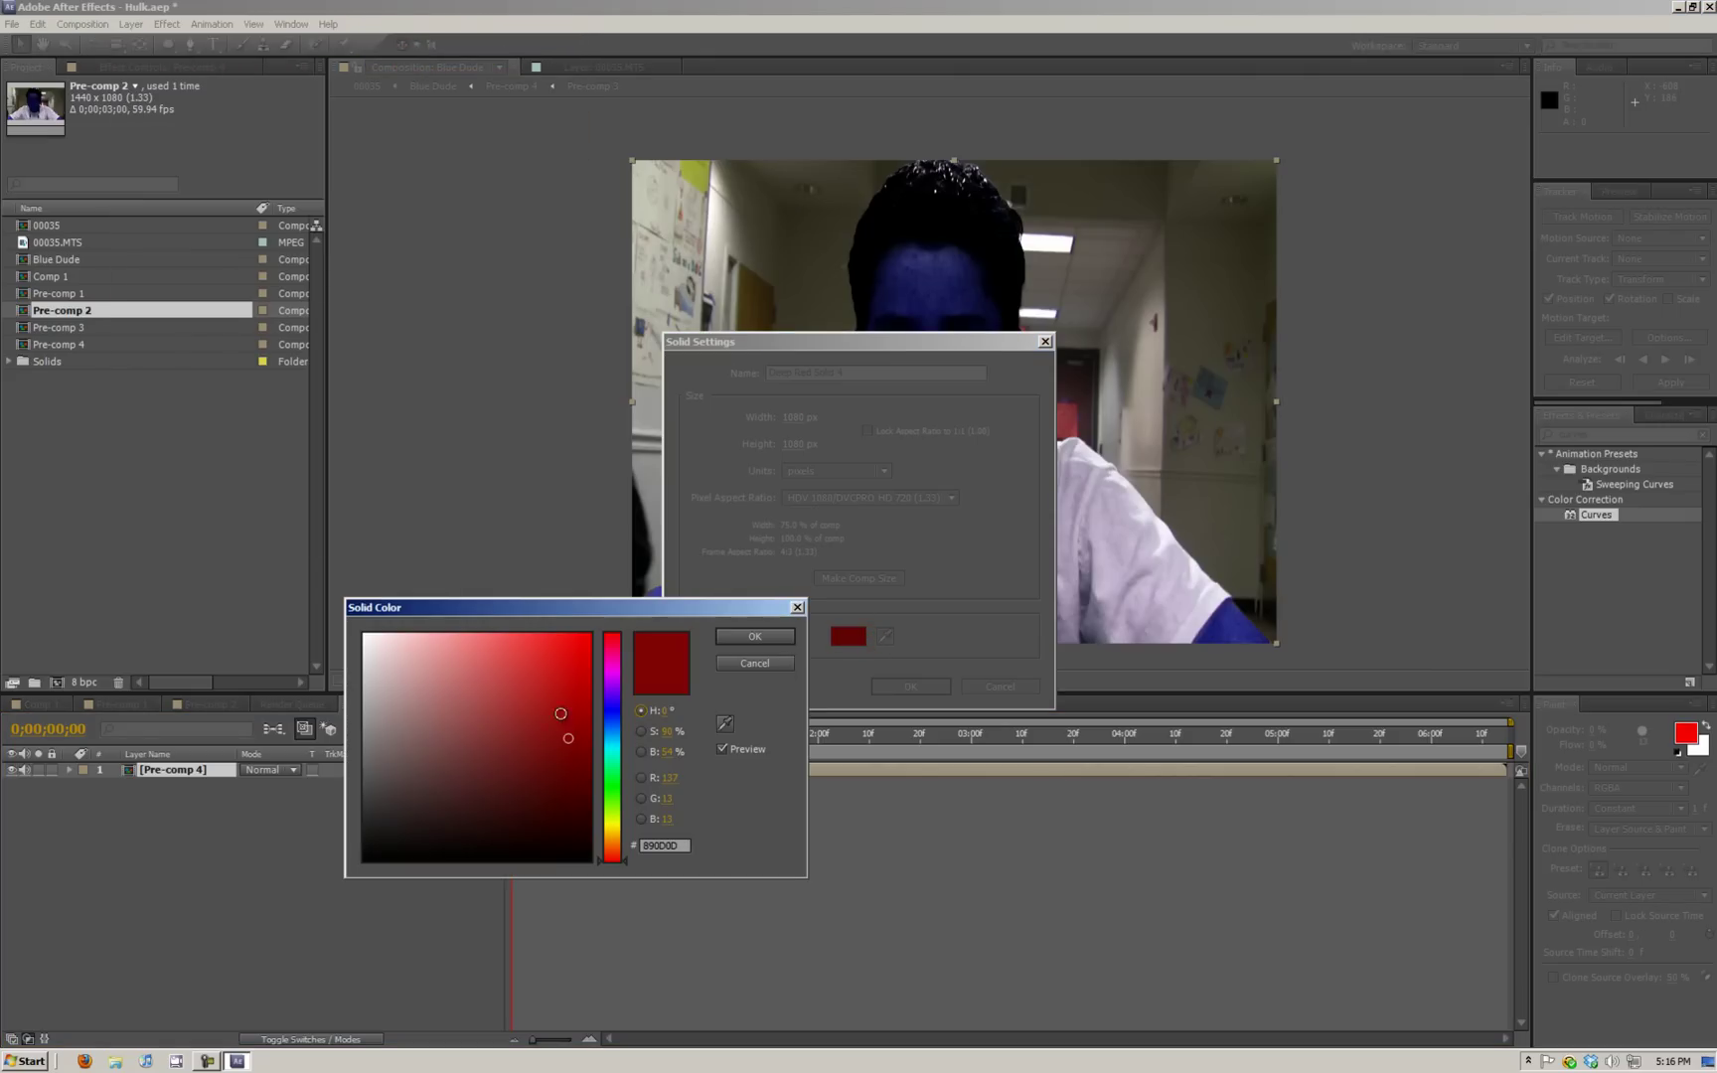
{"action": "left_click", "coordinate": [622, 719]}
{"action": "left_click", "coordinate": [544, 714]}
{"action": "left_click", "coordinate": [754, 635]}
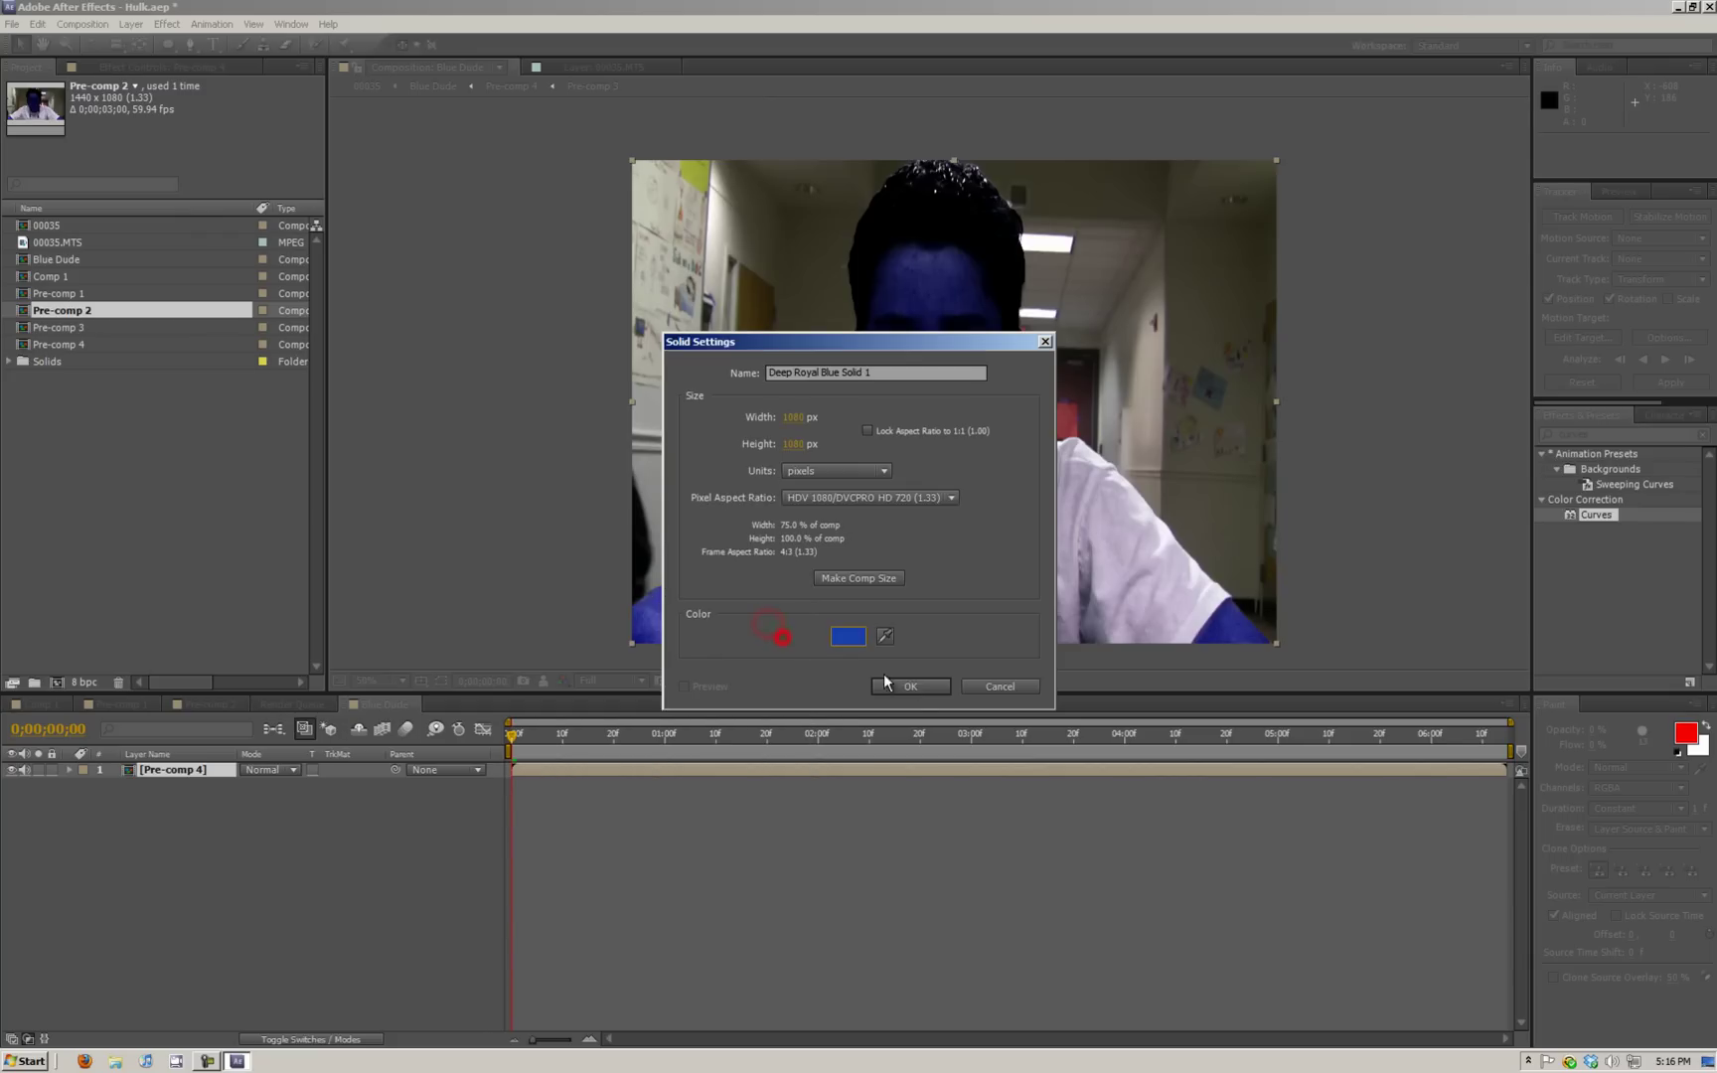
{"action": "left_click", "coordinate": [909, 686]}
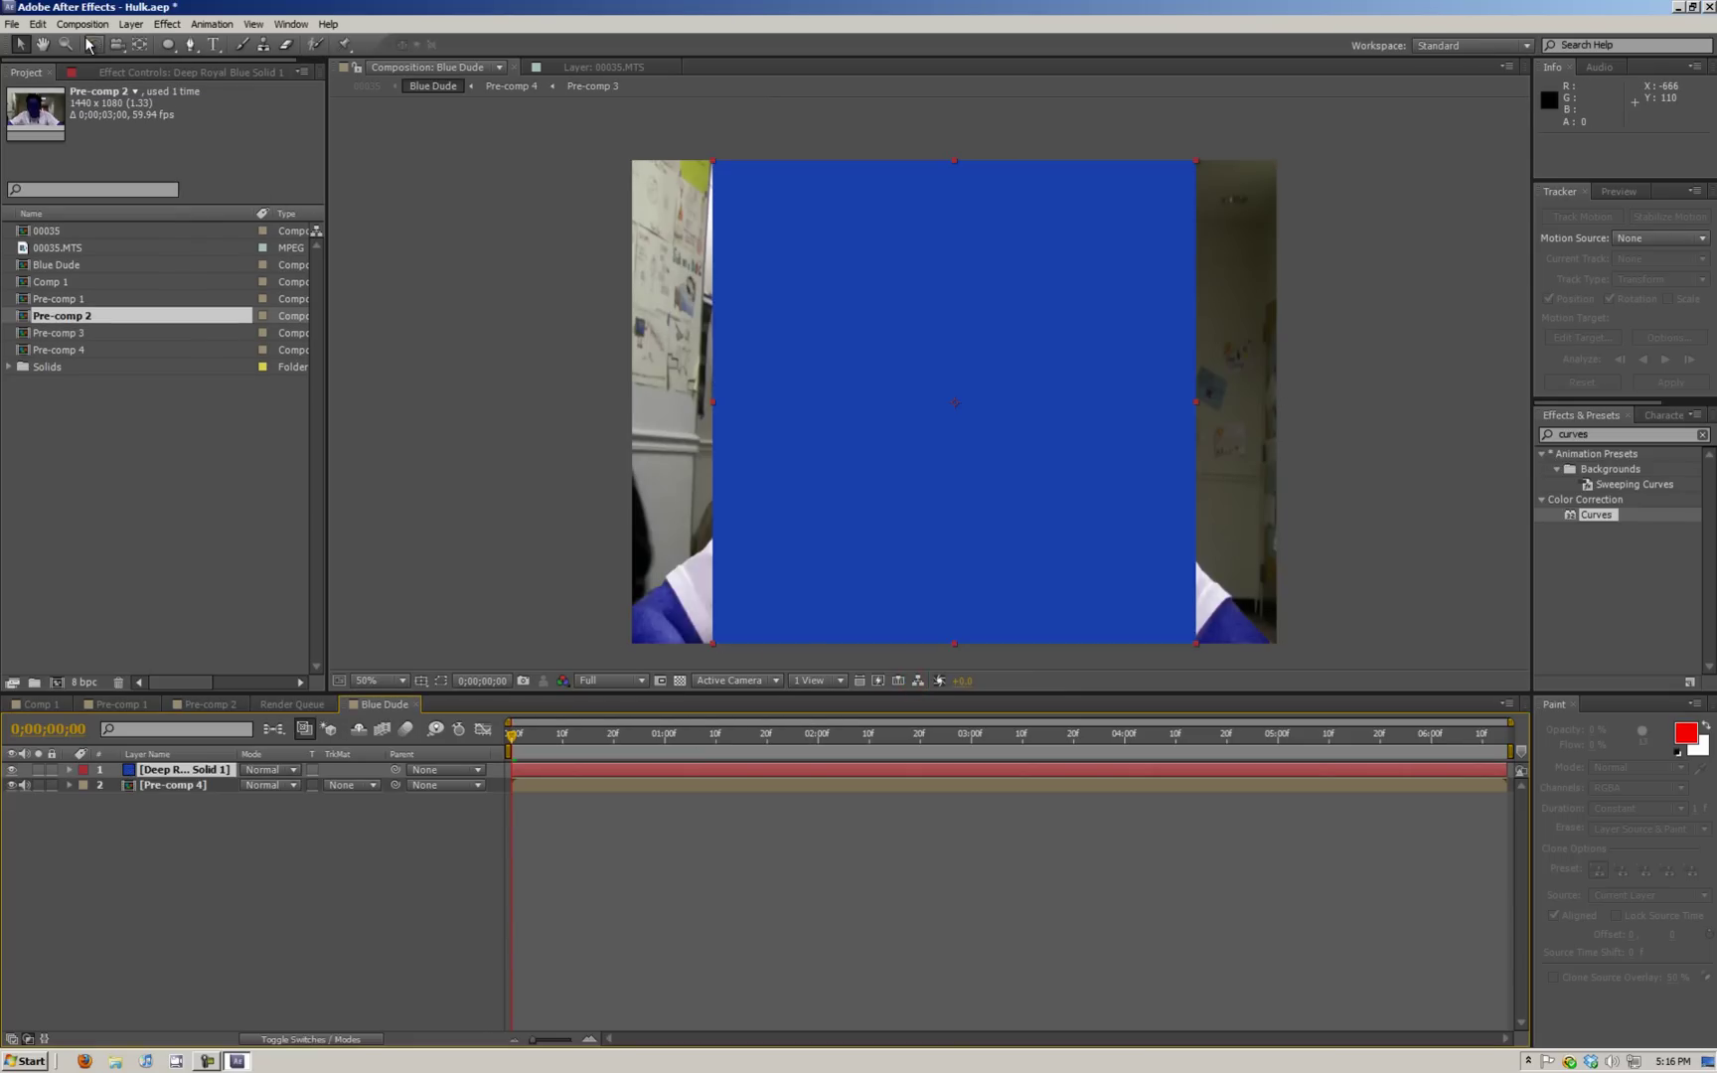
- With the blue solid hidden, draw a closed Pen mask on it around the man's hair, and make the solid visible again
{"action": "left_click", "coordinate": [12, 770]}
{"action": "left_click", "coordinate": [191, 46]}
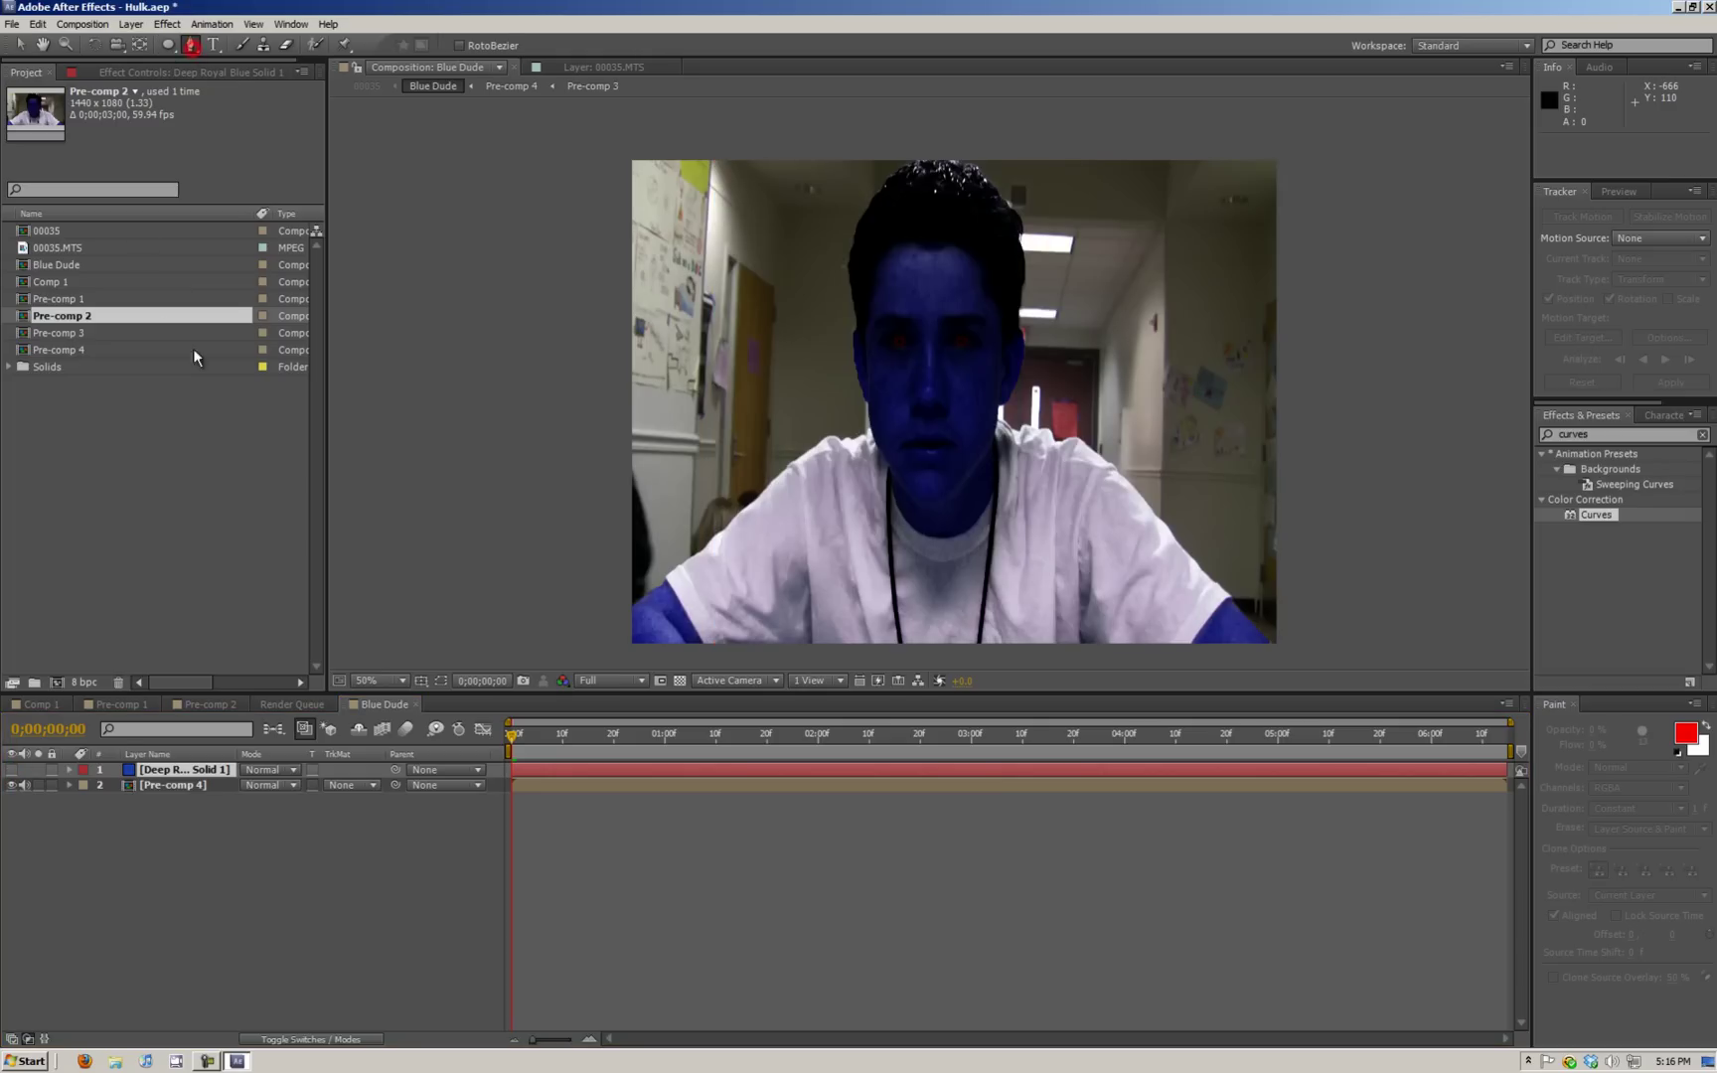
{"action": "left_click", "coordinate": [197, 771]}
{"action": "left_click", "coordinate": [867, 373]}
{"action": "left_click", "coordinate": [865, 333]}
{"action": "left_click", "coordinate": [875, 310]}
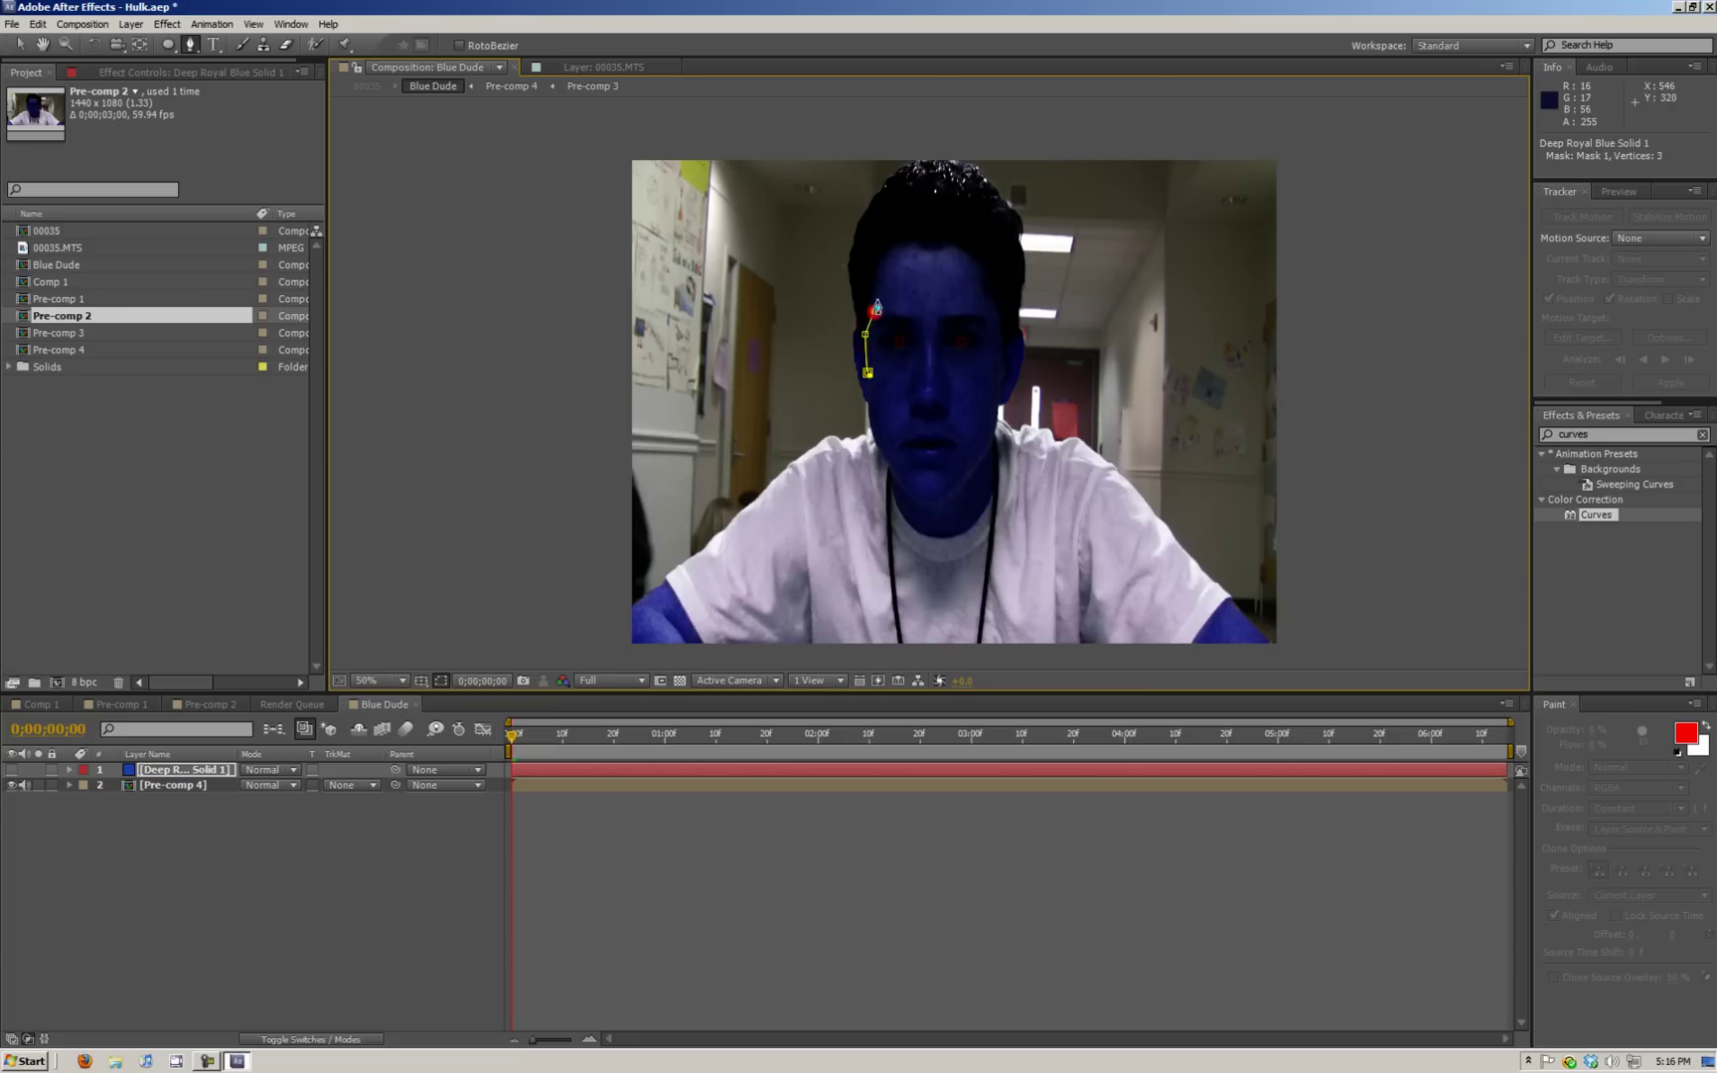
{"action": "left_click", "coordinate": [879, 284]}
{"action": "left_click", "coordinate": [891, 254]}
{"action": "left_click", "coordinate": [914, 247]}
{"action": "left_click", "coordinate": [933, 252]}
{"action": "left_click", "coordinate": [951, 248]}
{"action": "left_click_drag", "start_coordinate": [968, 255], "coordinate": [975, 272]}
{"action": "left_click", "coordinate": [978, 291]}
{"action": "left_click", "coordinate": [991, 309]}
{"action": "left_click", "coordinate": [997, 330]}
{"action": "left_click", "coordinate": [1000, 353]}
{"action": "left_click", "coordinate": [1007, 348]}
{"action": "left_click", "coordinate": [1015, 325]}
{"action": "left_click", "coordinate": [1021, 310]}
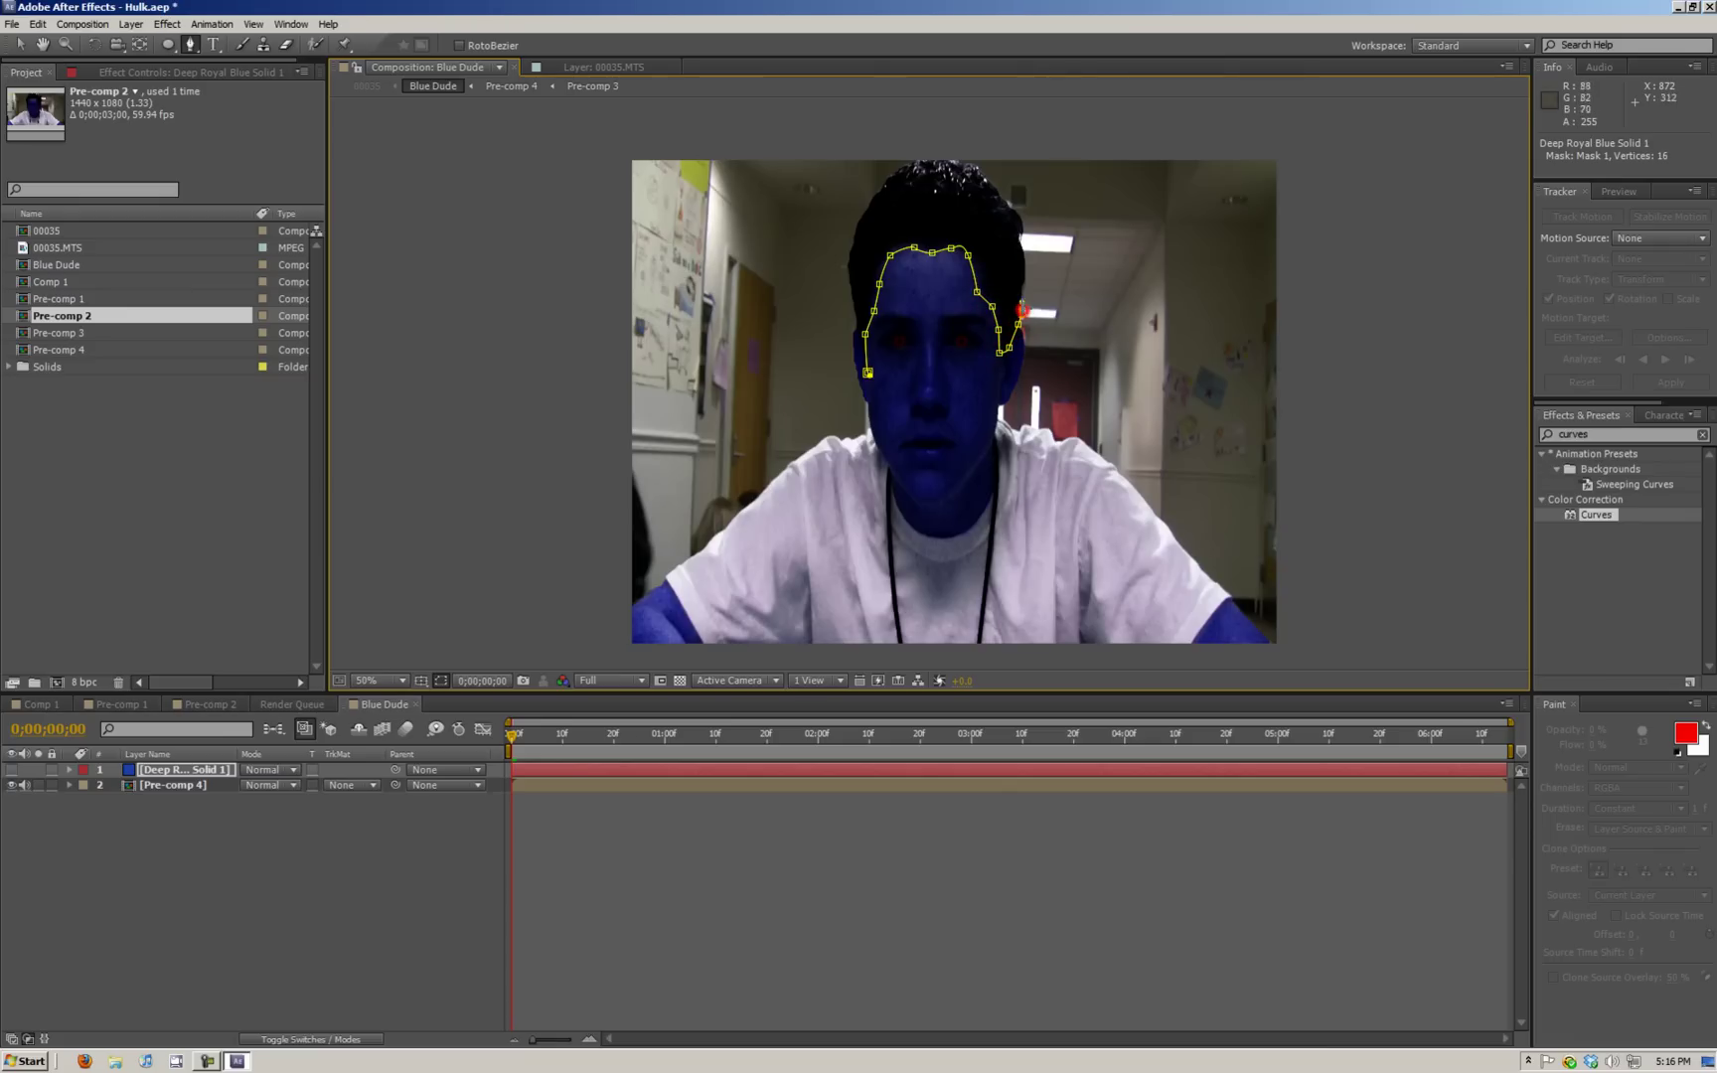
{"action": "left_click", "coordinate": [1020, 287]}
{"action": "left_click", "coordinate": [1022, 240]}
{"action": "left_click", "coordinate": [1024, 225]}
{"action": "left_click", "coordinate": [1010, 210]}
{"action": "left_click", "coordinate": [991, 181]}
{"action": "left_click", "coordinate": [957, 163]}
{"action": "left_click", "coordinate": [933, 158]}
{"action": "left_click", "coordinate": [907, 161]}
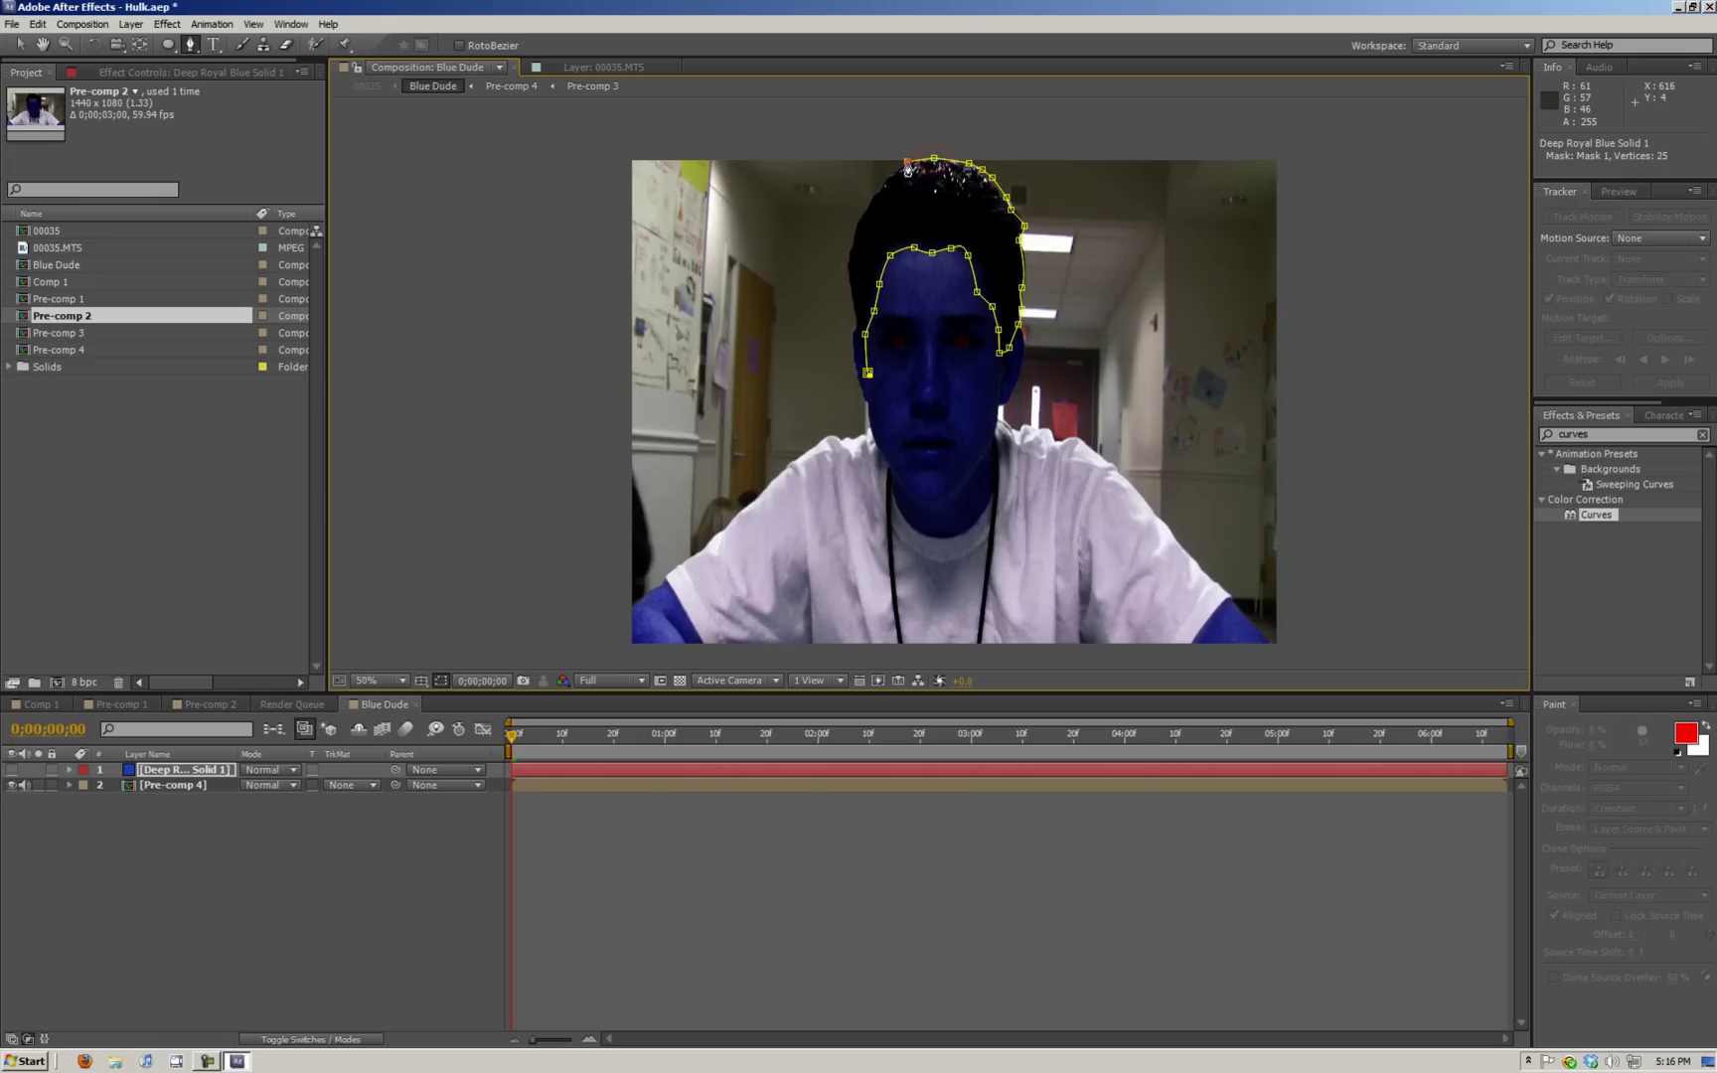
{"action": "left_click", "coordinate": [884, 179]}
{"action": "left_click", "coordinate": [875, 196]}
{"action": "left_click", "coordinate": [862, 211]}
{"action": "left_click", "coordinate": [851, 239]}
{"action": "left_click", "coordinate": [845, 264]}
{"action": "left_click", "coordinate": [852, 291]}
{"action": "left_click", "coordinate": [856, 326]}
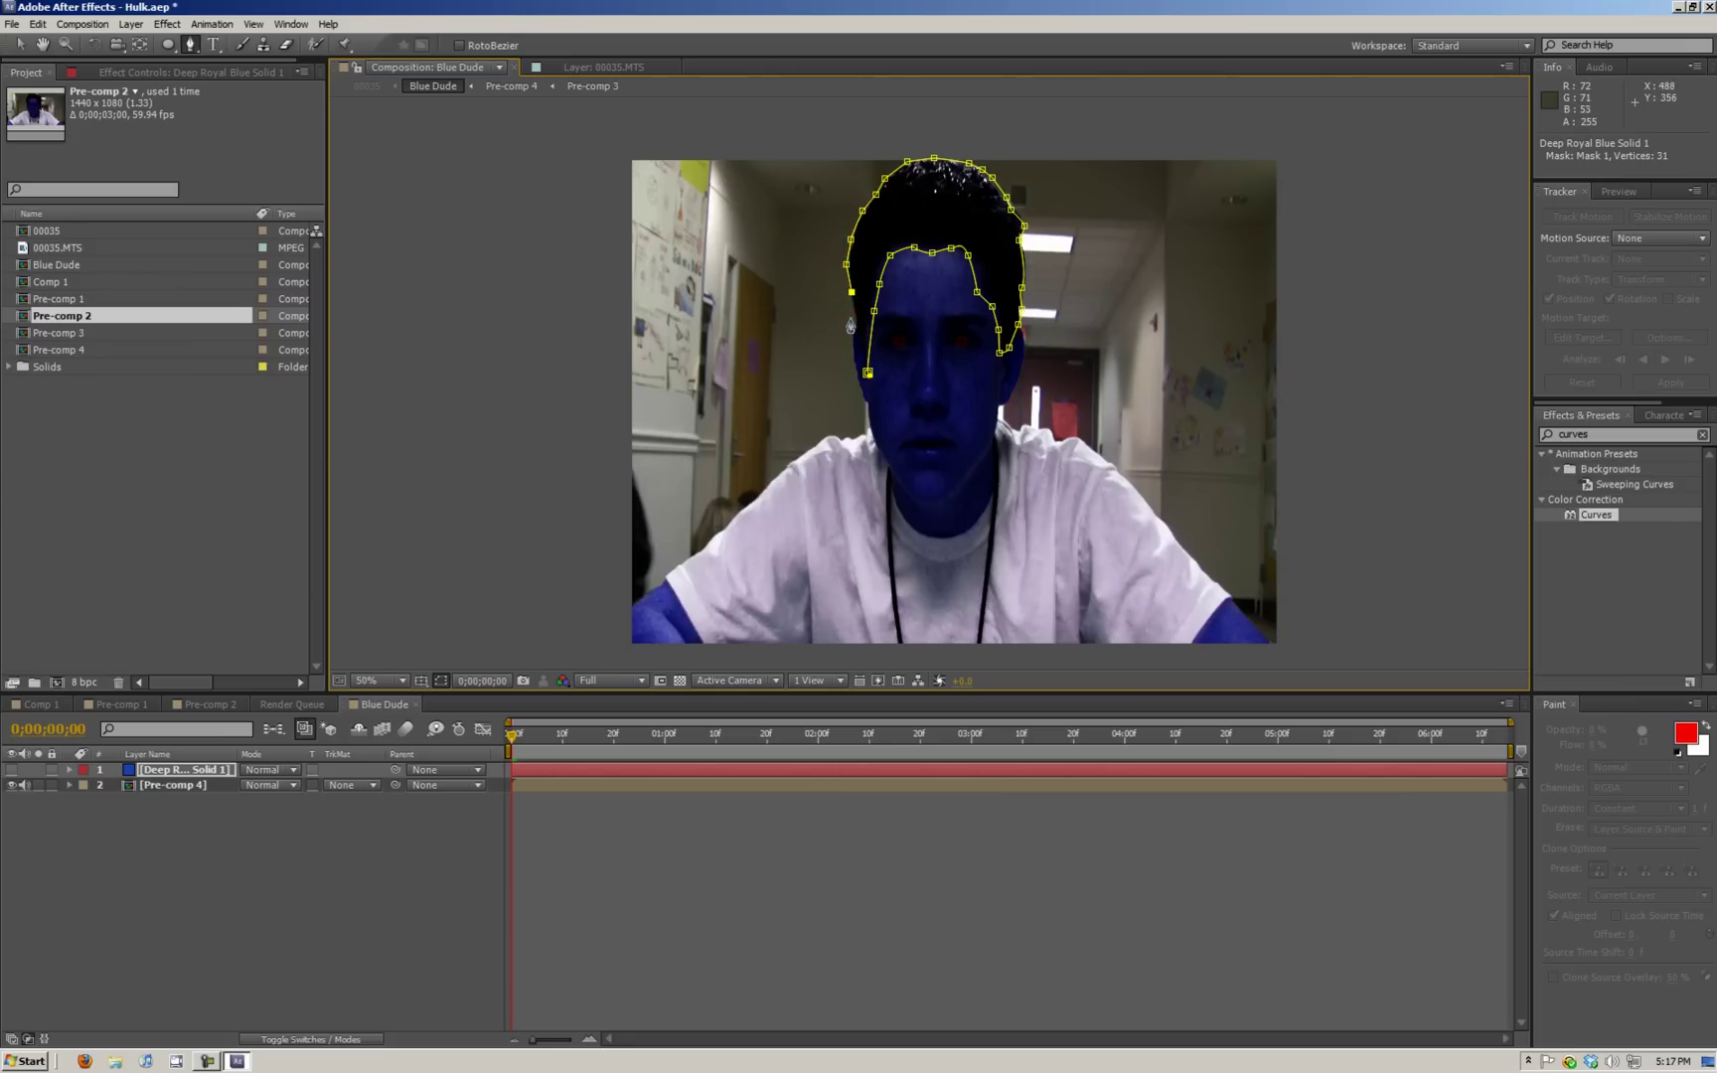
{"action": "left_click", "coordinate": [854, 325]}
{"action": "left_click", "coordinate": [867, 372]}
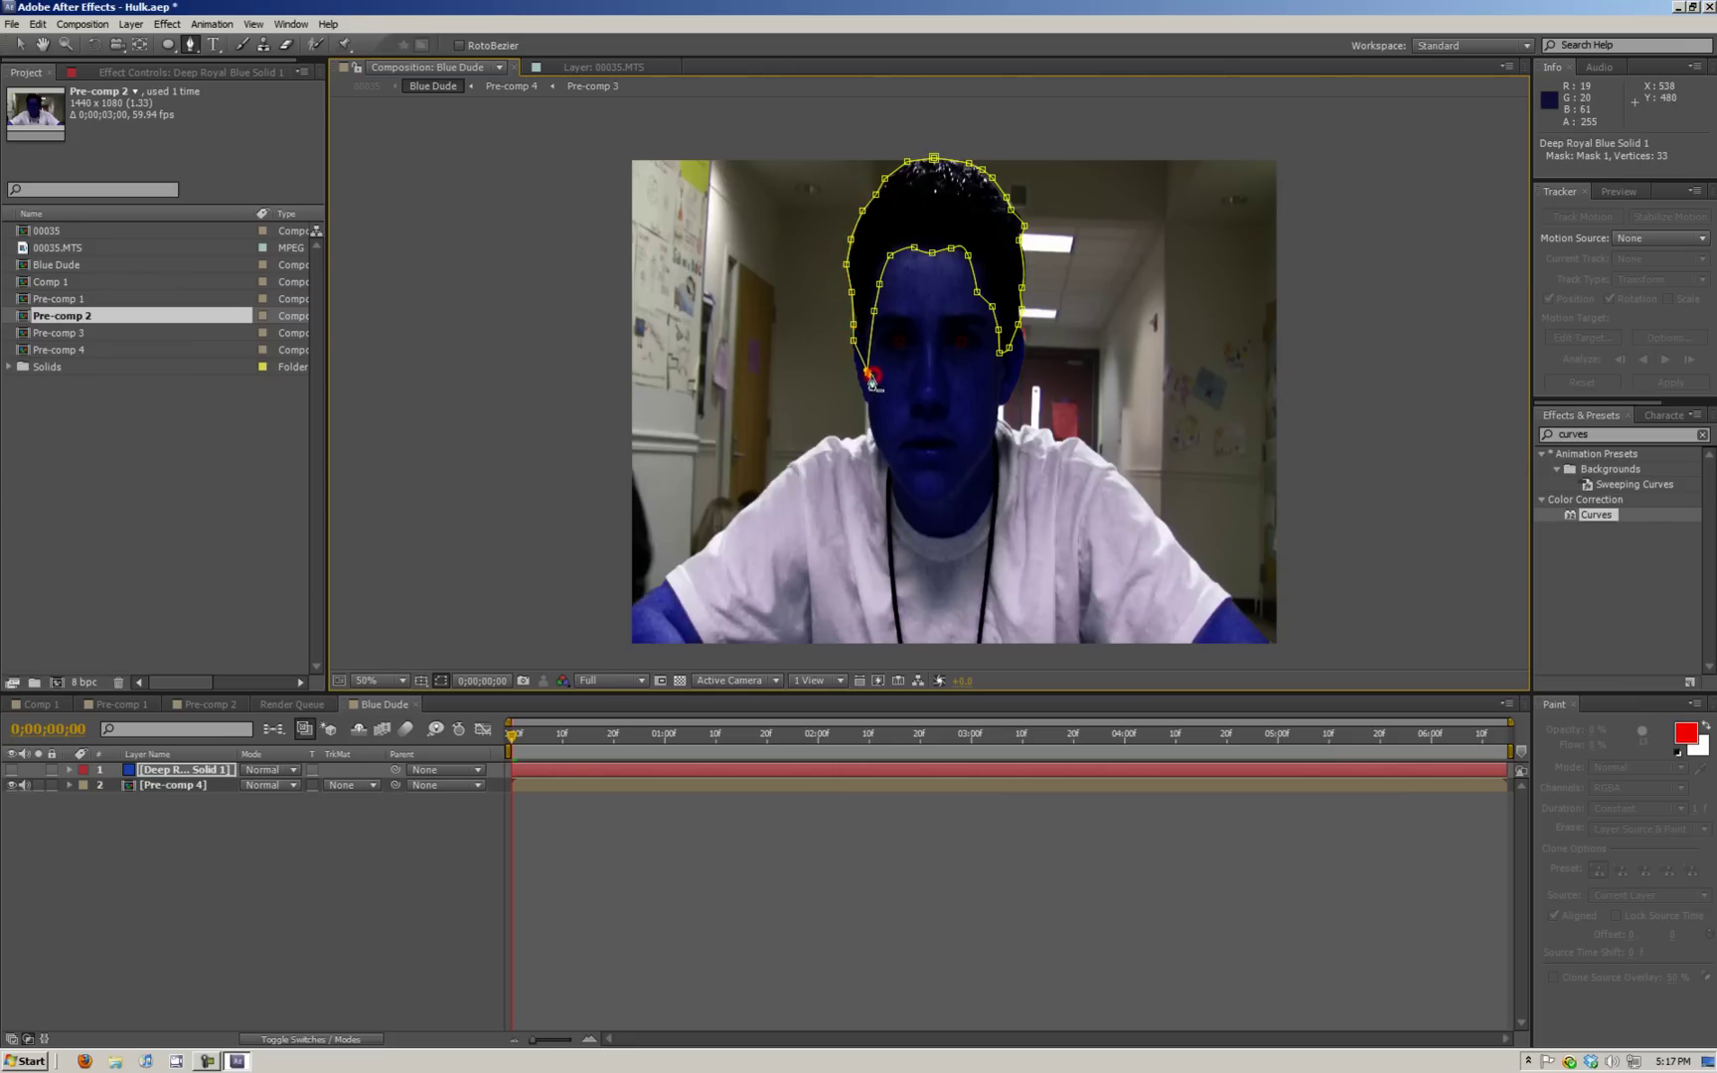
{"action": "left_click", "coordinate": [11, 769]}
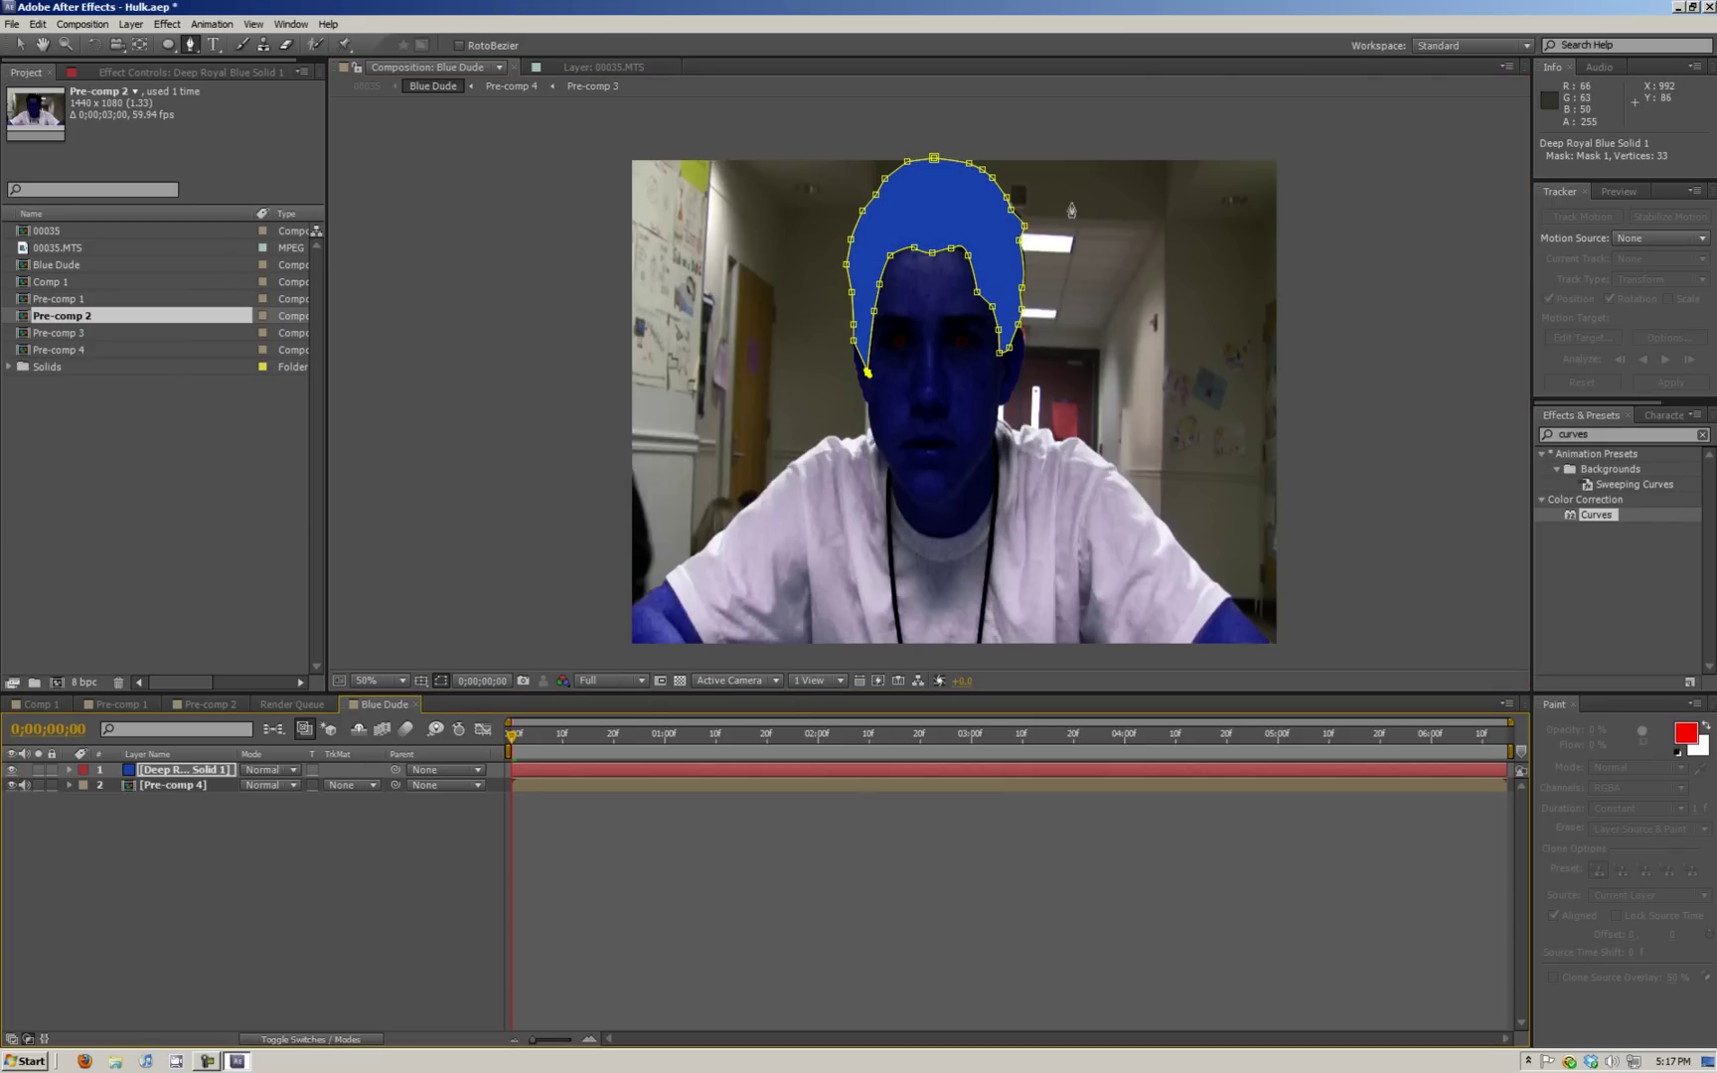
- Refine the hair mask's vertices along the outer right edge of the hair and at the right side of the forehead hairline
{"action": "key", "text": "v"}
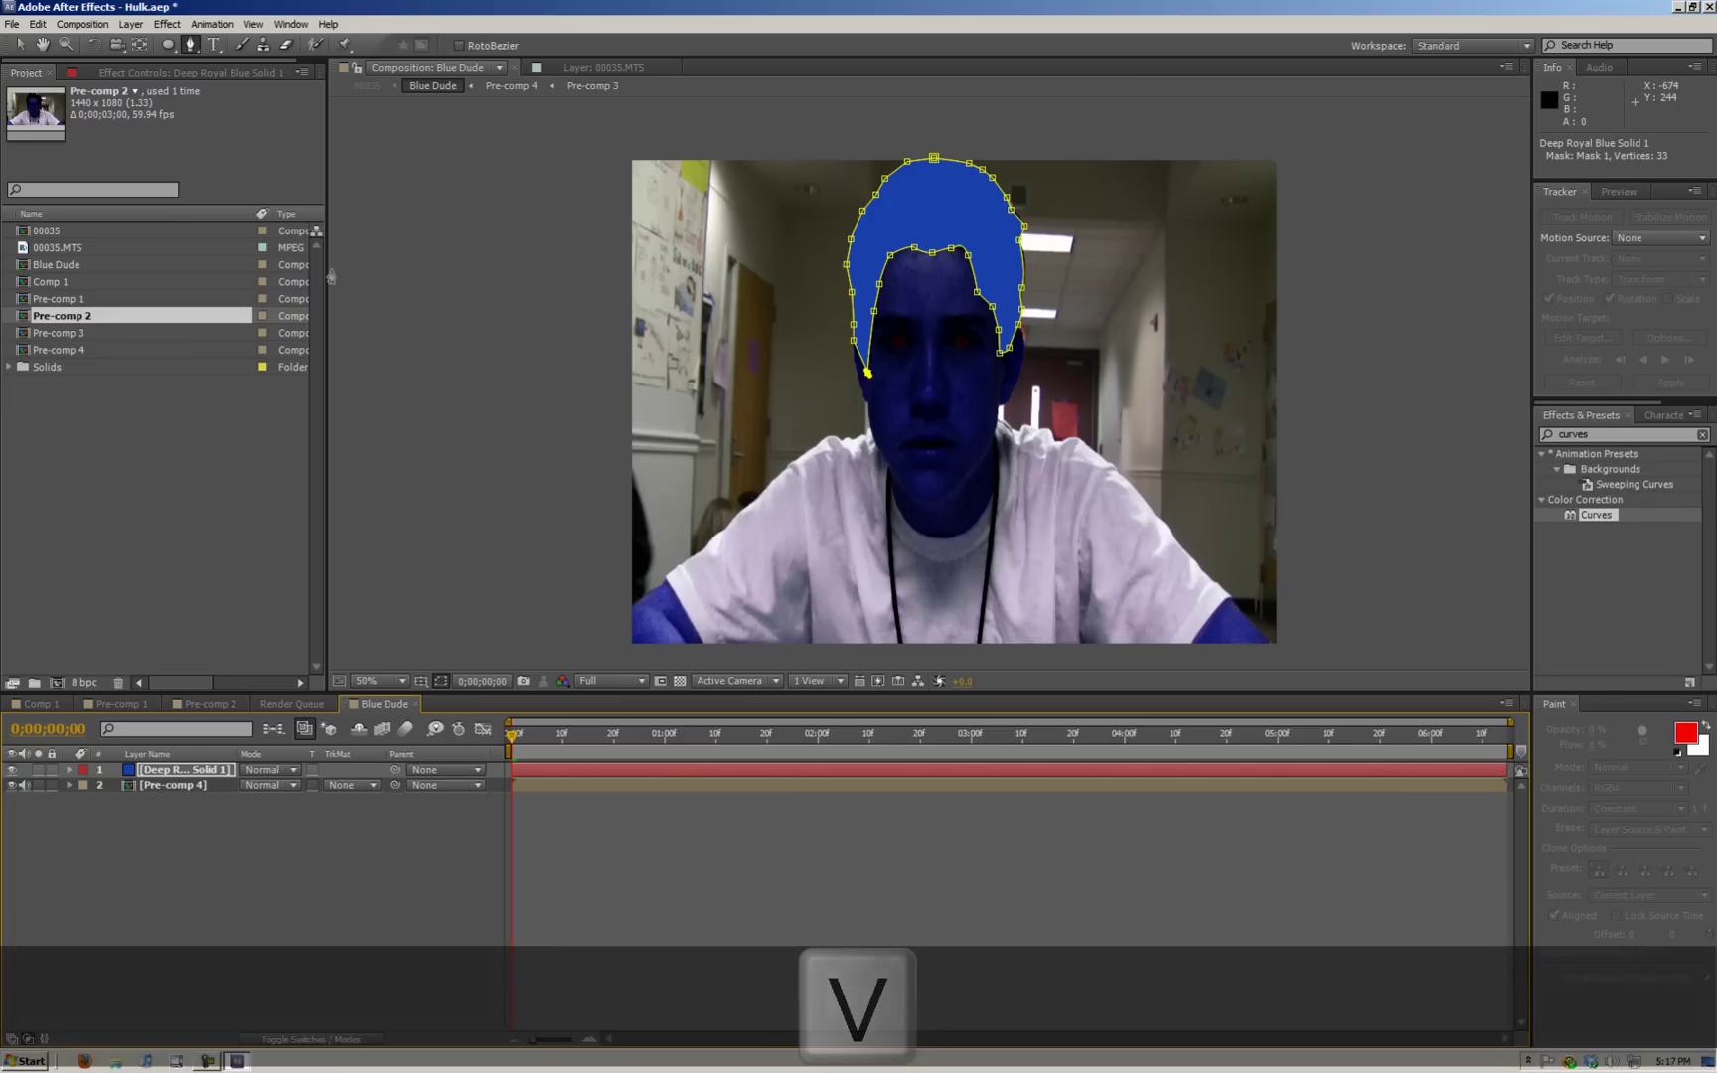
{"action": "left_click", "coordinate": [1022, 240]}
{"action": "left_click", "coordinate": [1013, 208]}
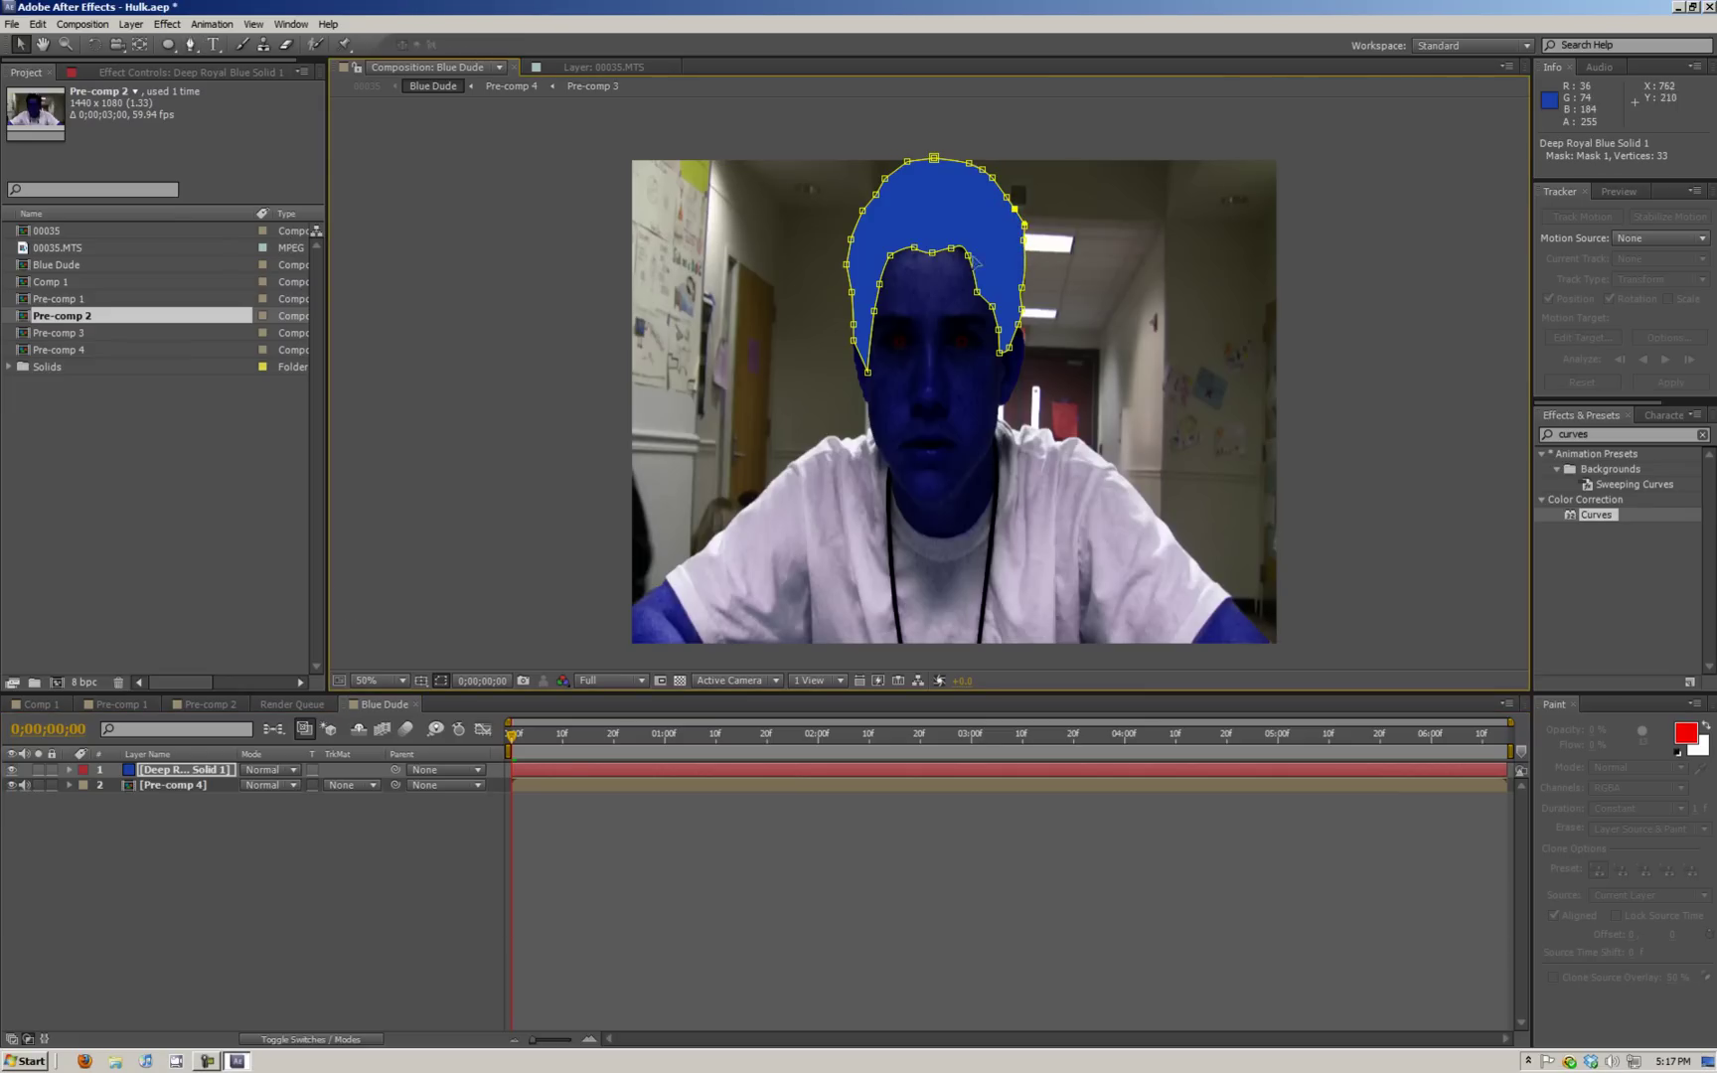
{"action": "left_click", "coordinate": [967, 257]}
{"action": "left_click_drag", "start_coordinate": [968, 260], "coordinate": [966, 263]}
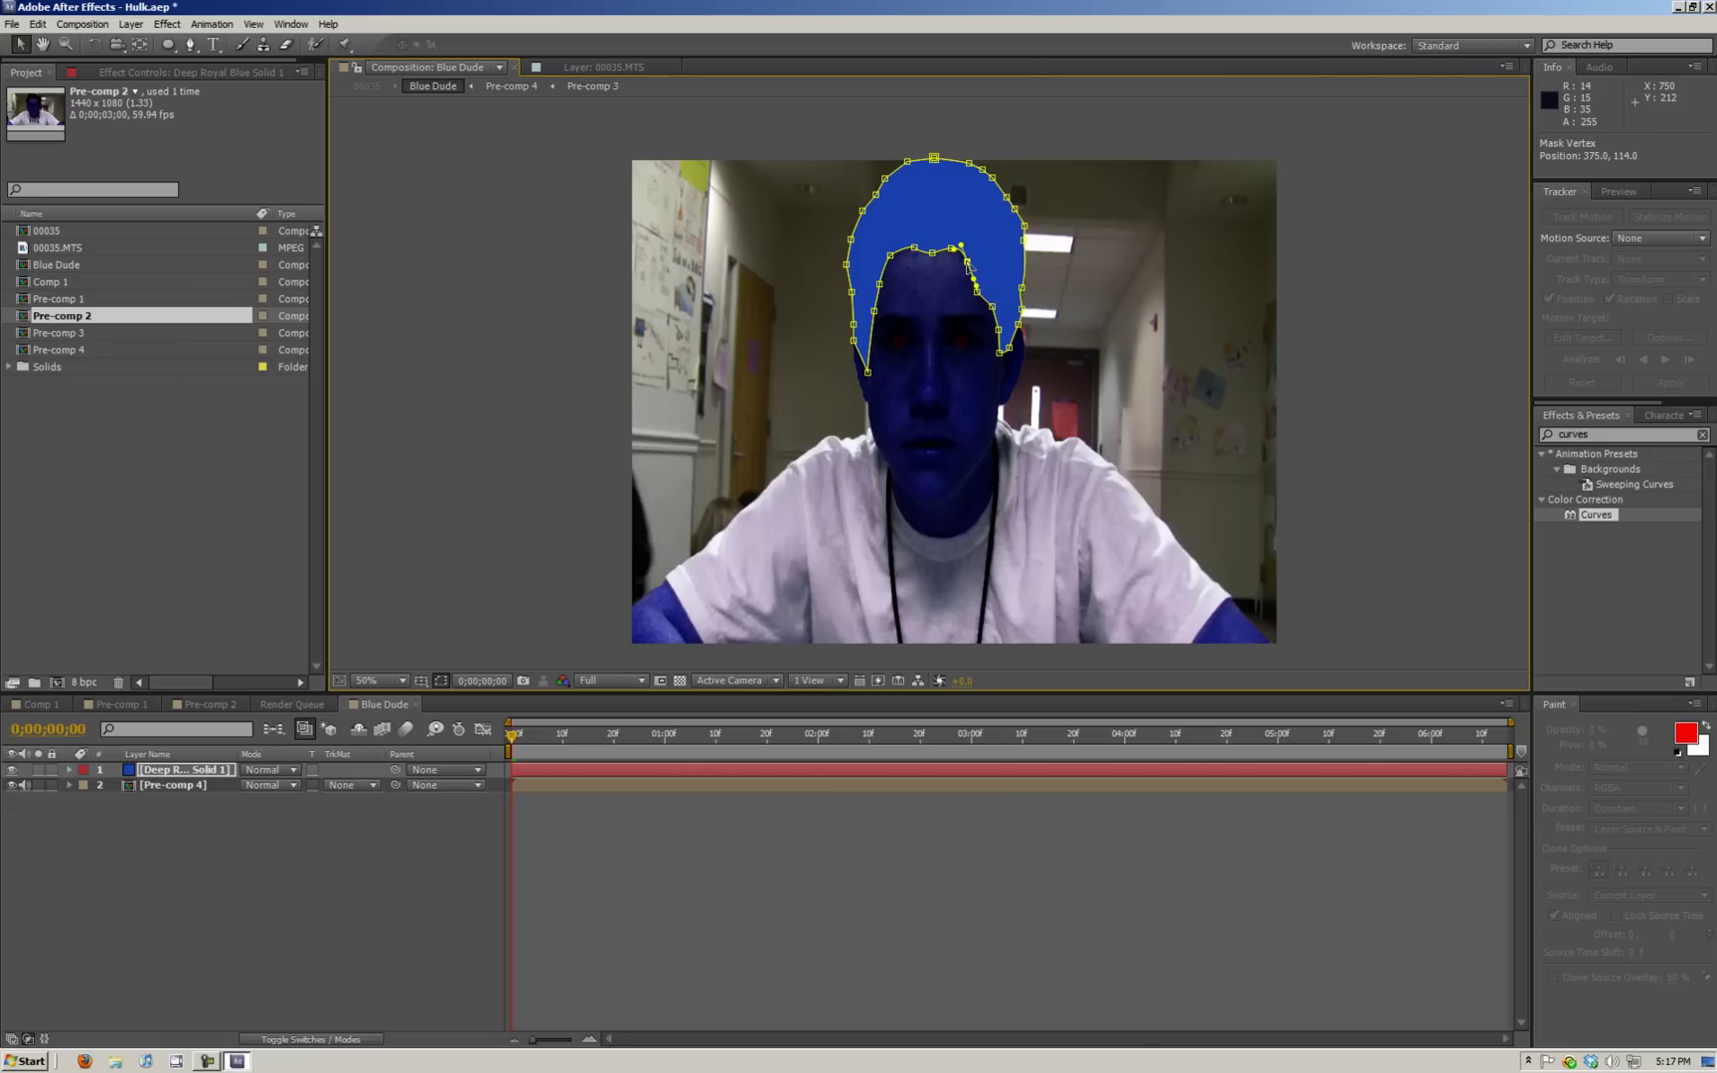
- Reveal the hair mask's properties, lower its opacity to about 53% and set its feather to 44 pixels
{"action": "left_click", "coordinate": [70, 769]}
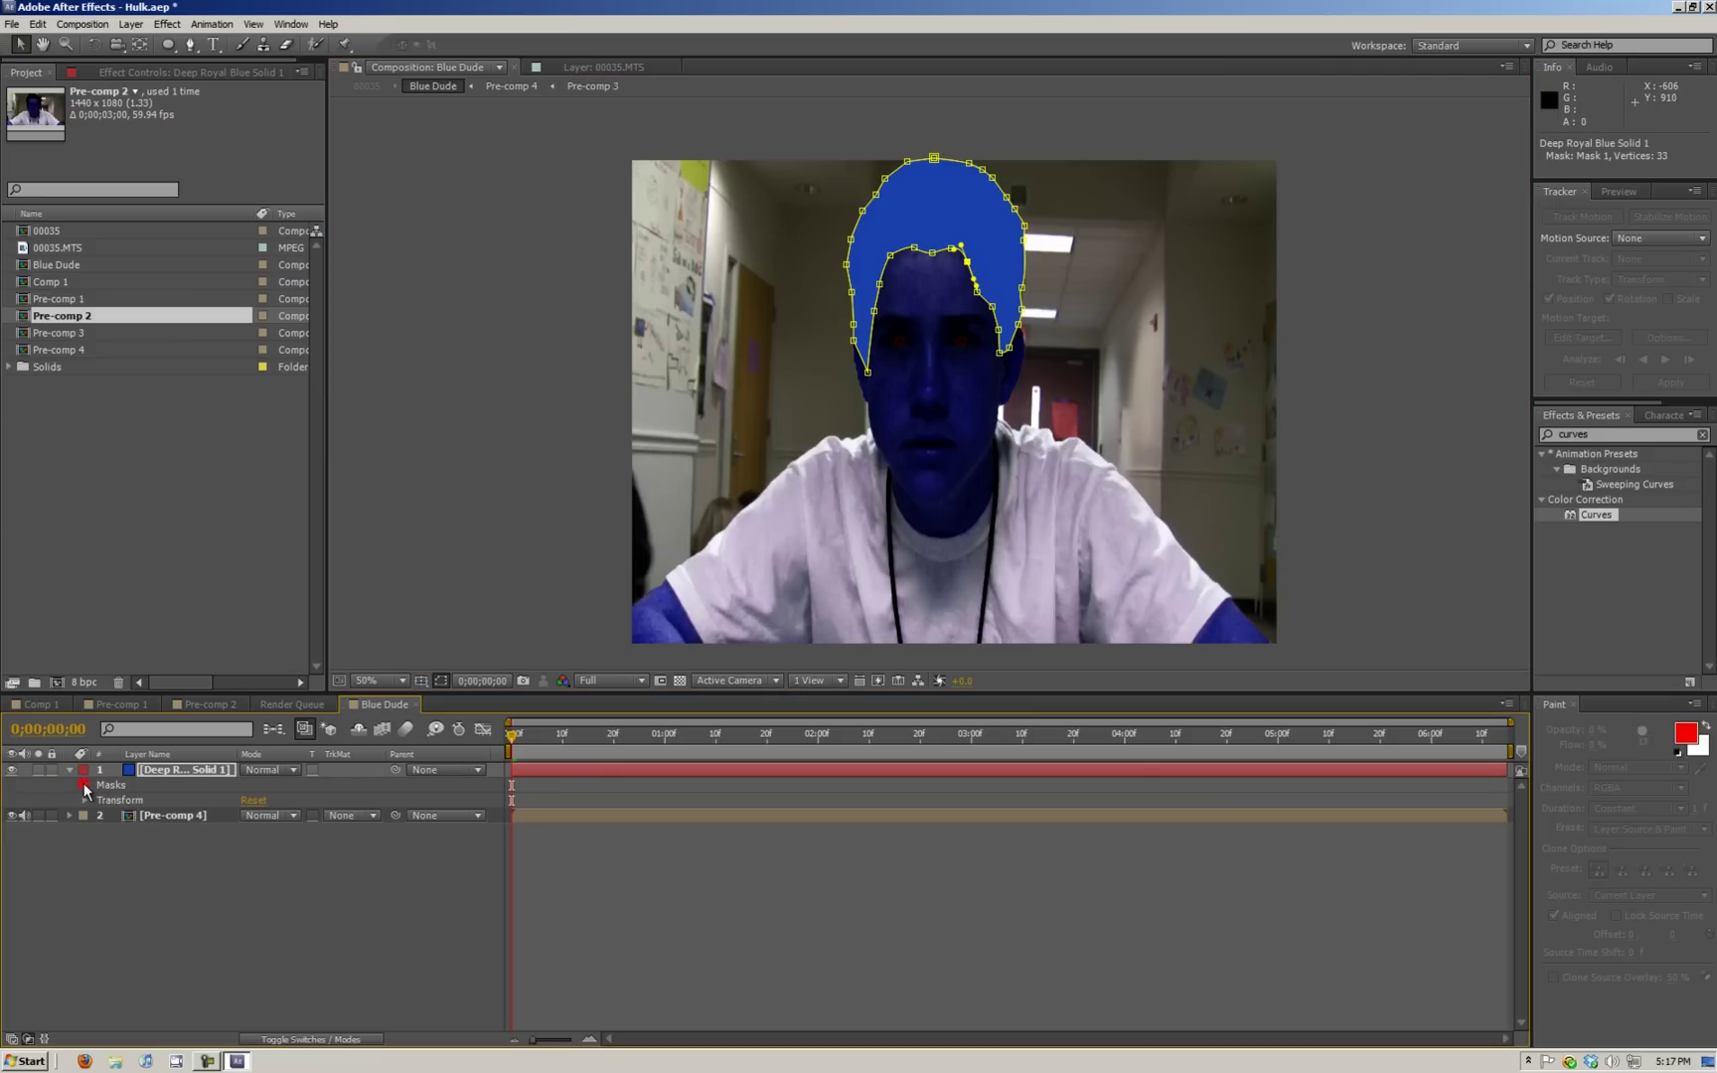
{"action": "left_click", "coordinate": [86, 785]}
{"action": "left_click", "coordinate": [148, 771]}
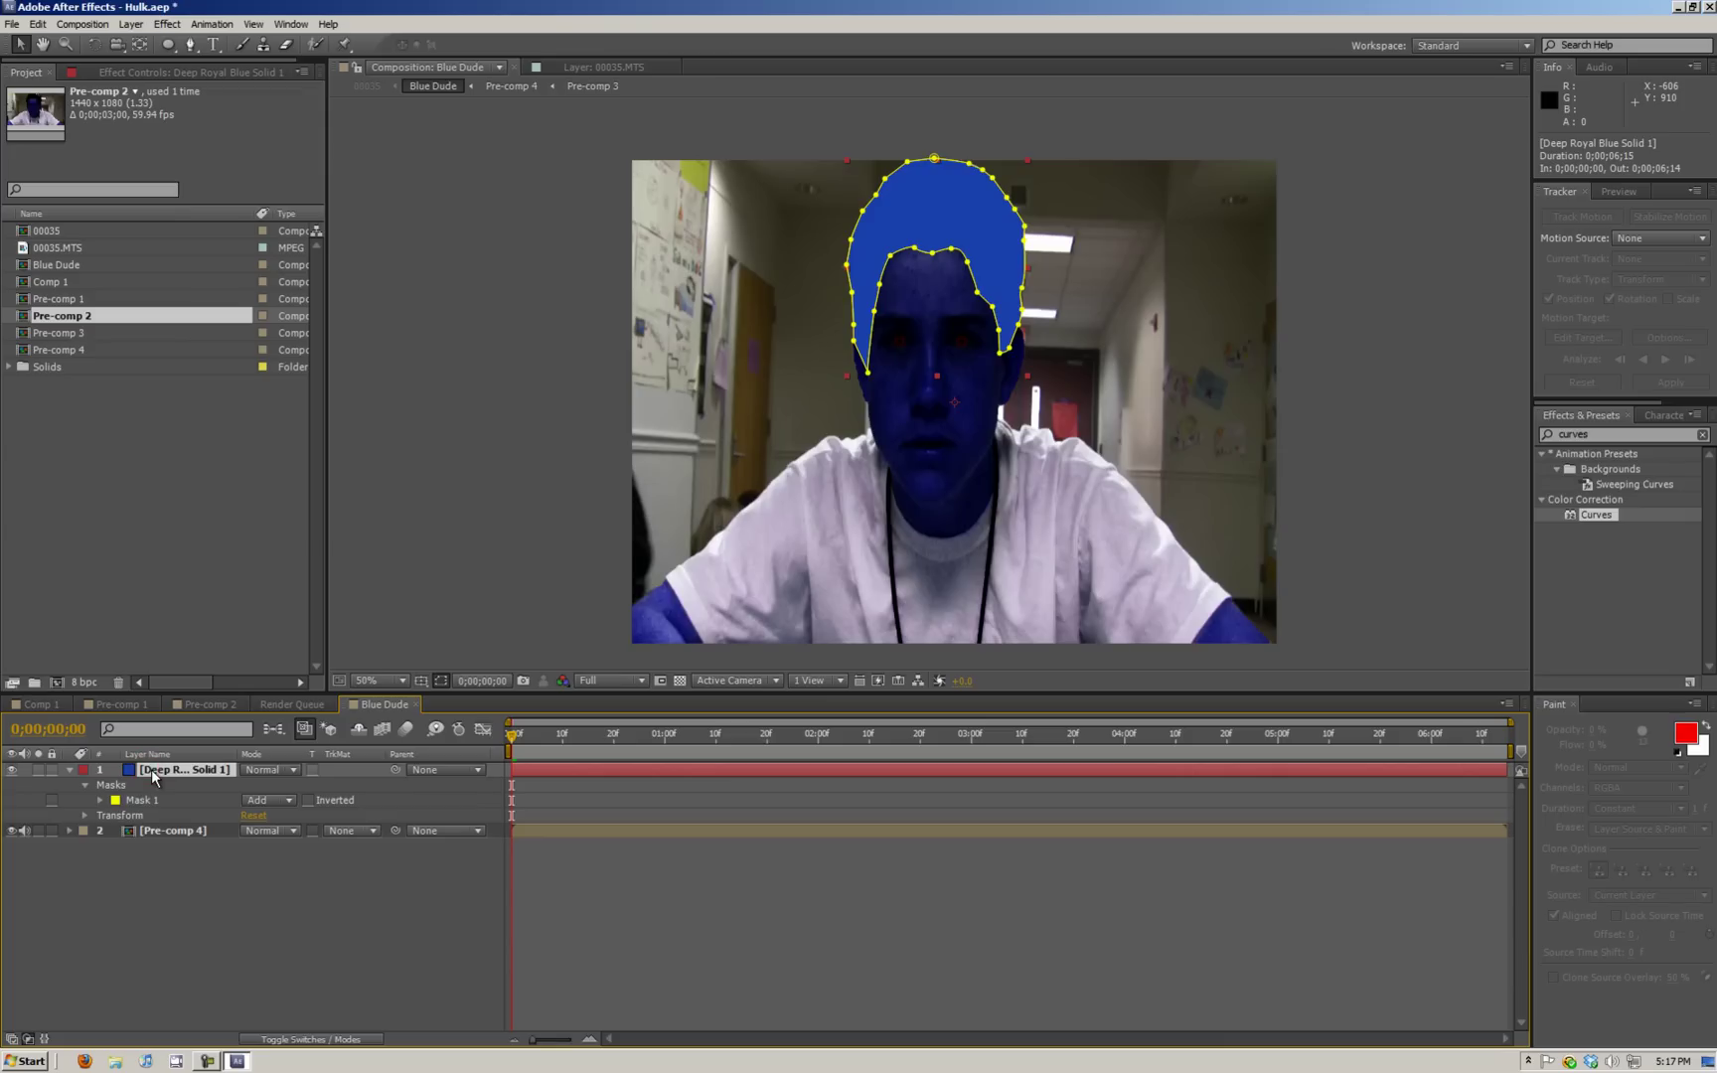
{"action": "key", "text": "m"}
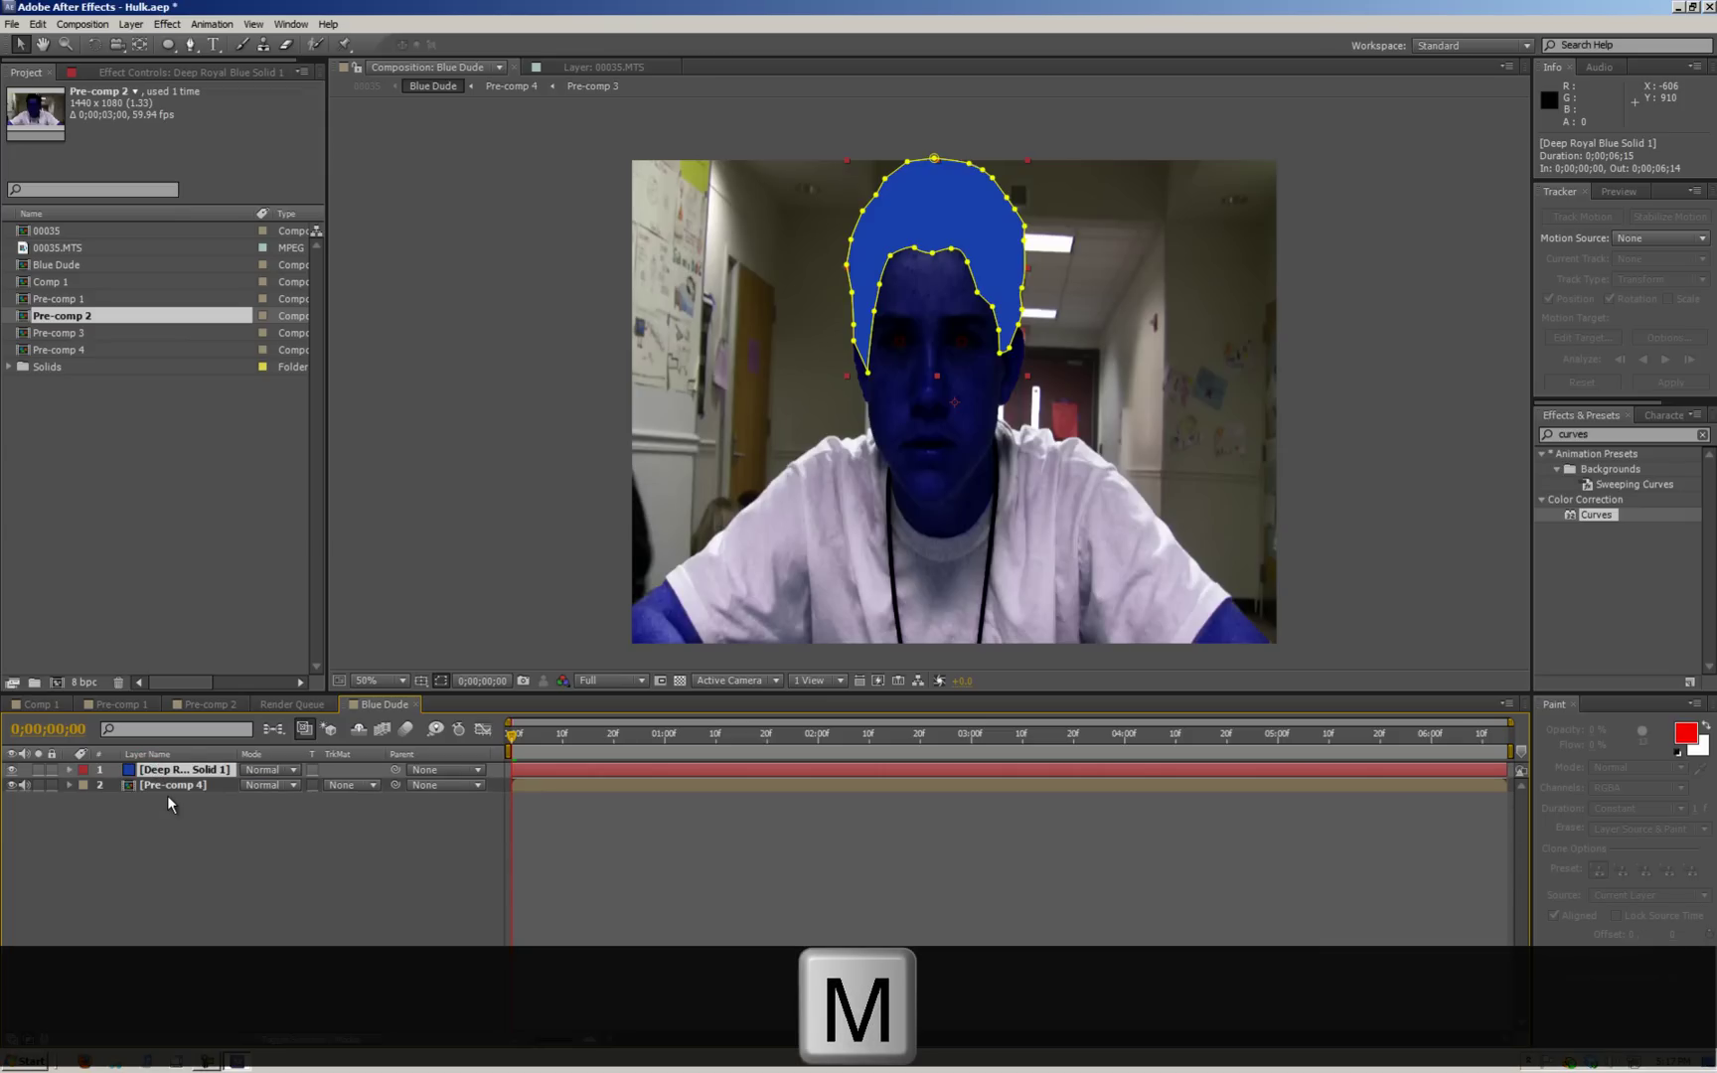
{"action": "key", "text": "m"}
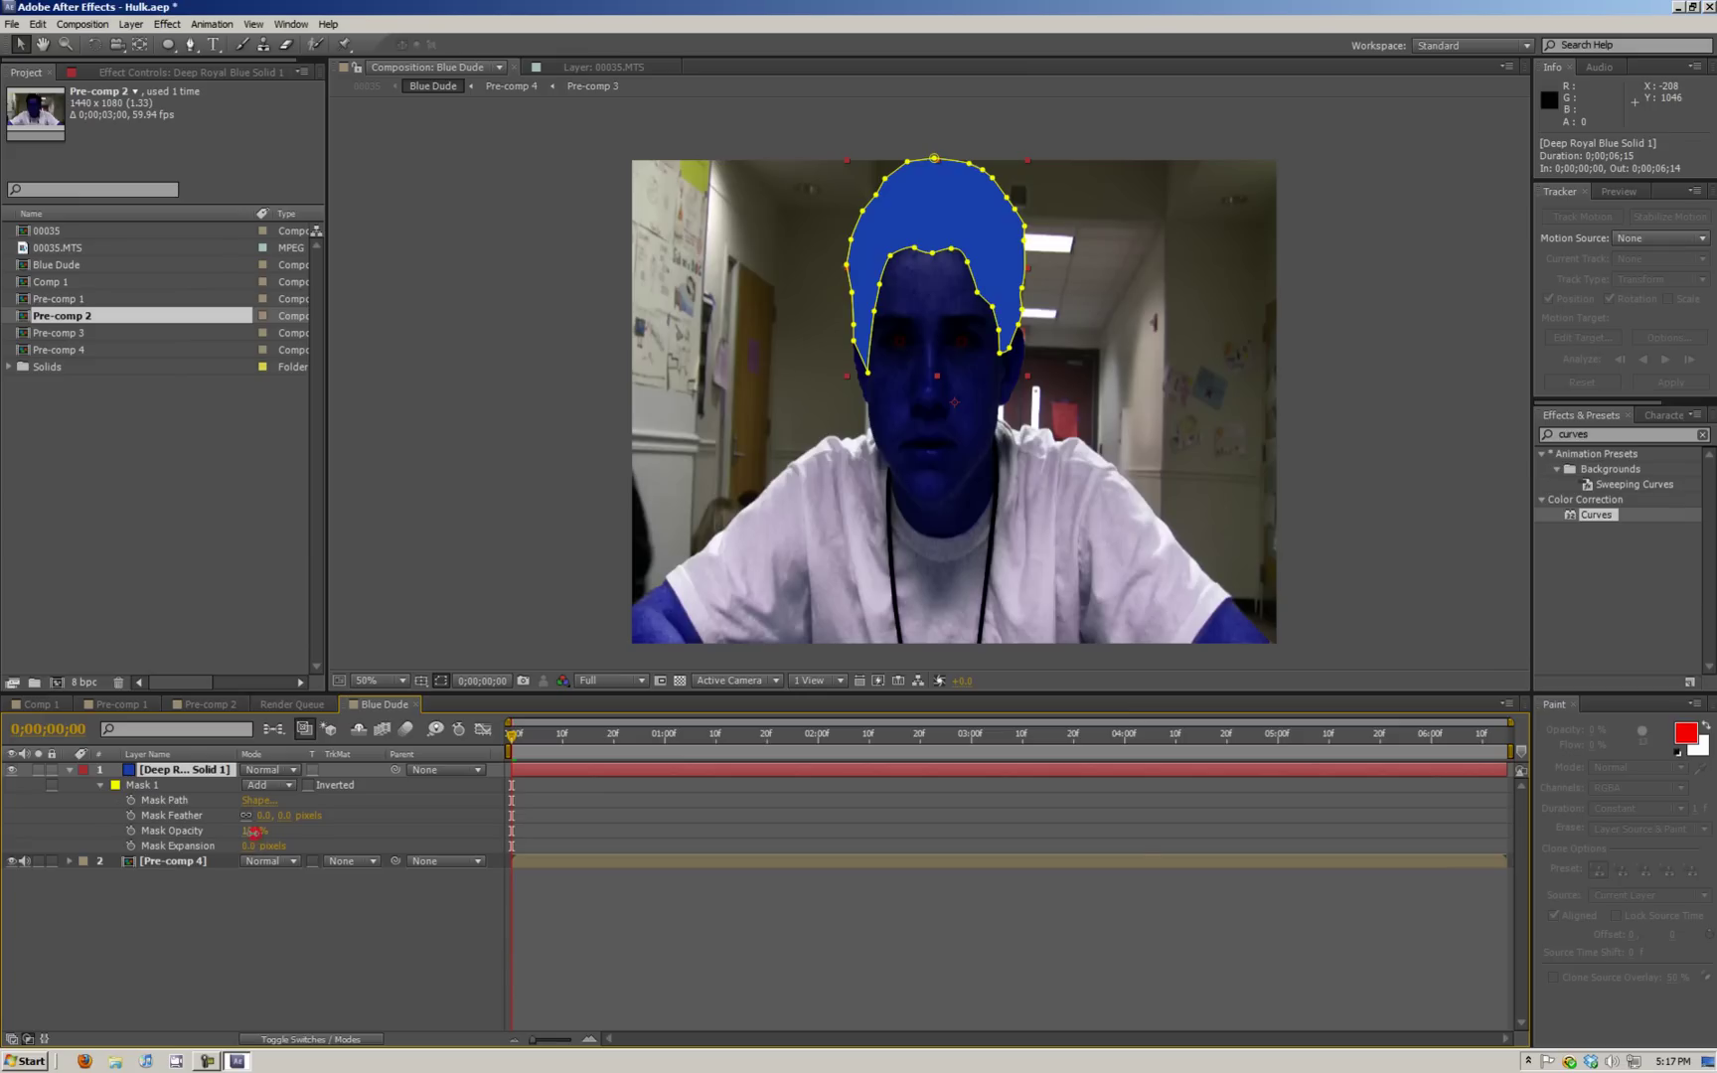
{"action": "left_click_drag", "start_coordinate": [254, 832], "coordinate": [247, 832]}
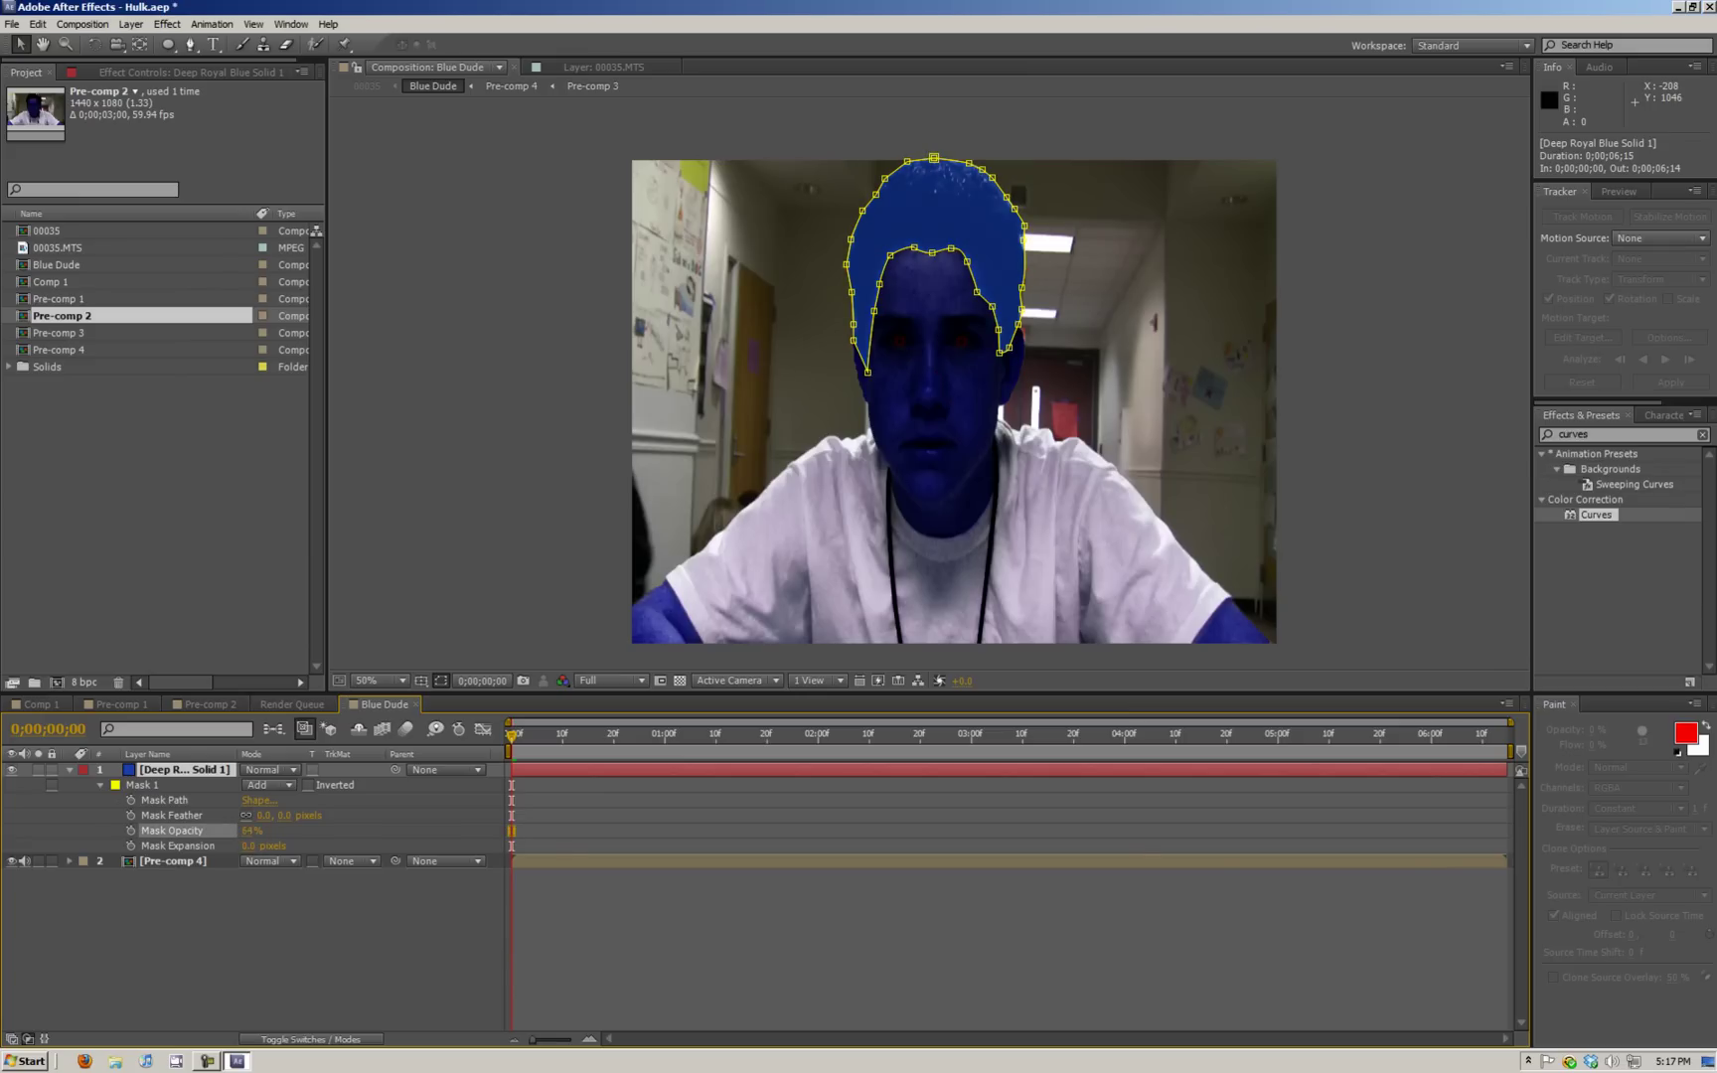
{"action": "mouse_move", "coordinate": [246, 833]}
{"action": "left_mouse_down"}
{"action": "mouse_move", "coordinate": [220, 845]}
{"action": "mouse_move", "coordinate": [312, 806]}
{"action": "left_mouse_up"}
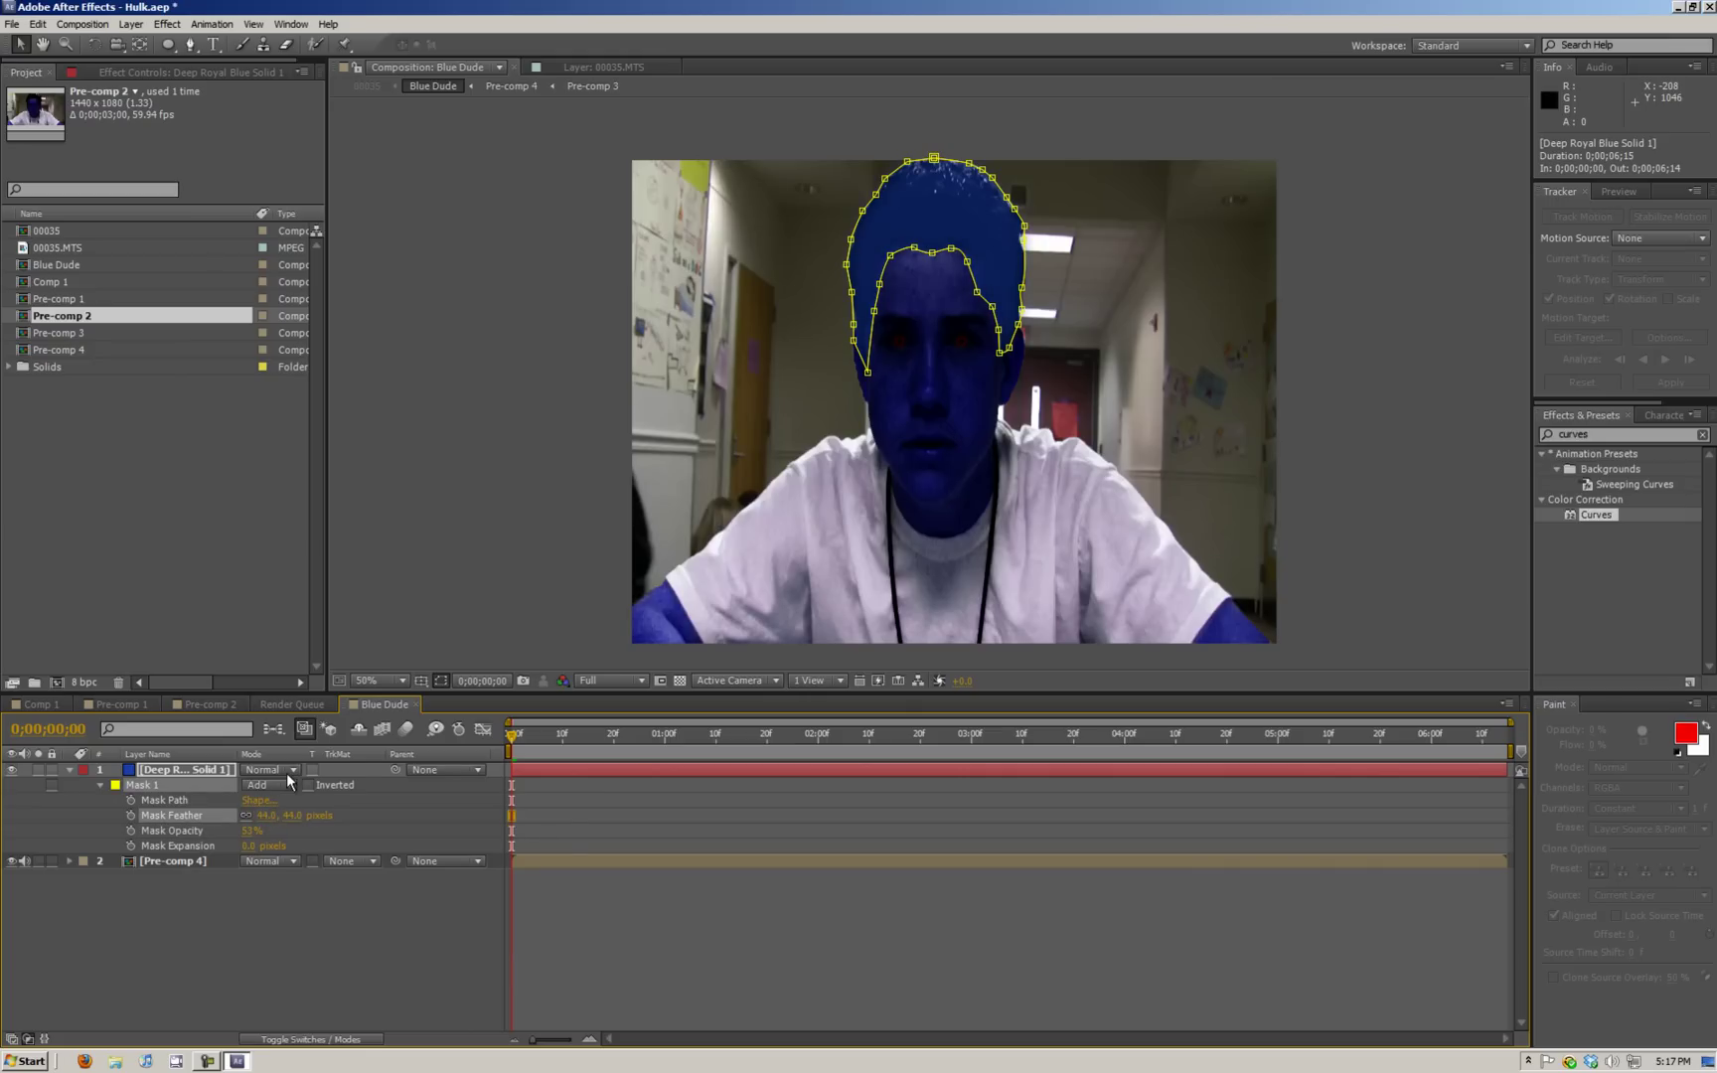
- Set the blue solid's blending mode to Classic Color Dodge and raise its mask opacity to 100%
{"action": "left_click", "coordinate": [289, 771]}
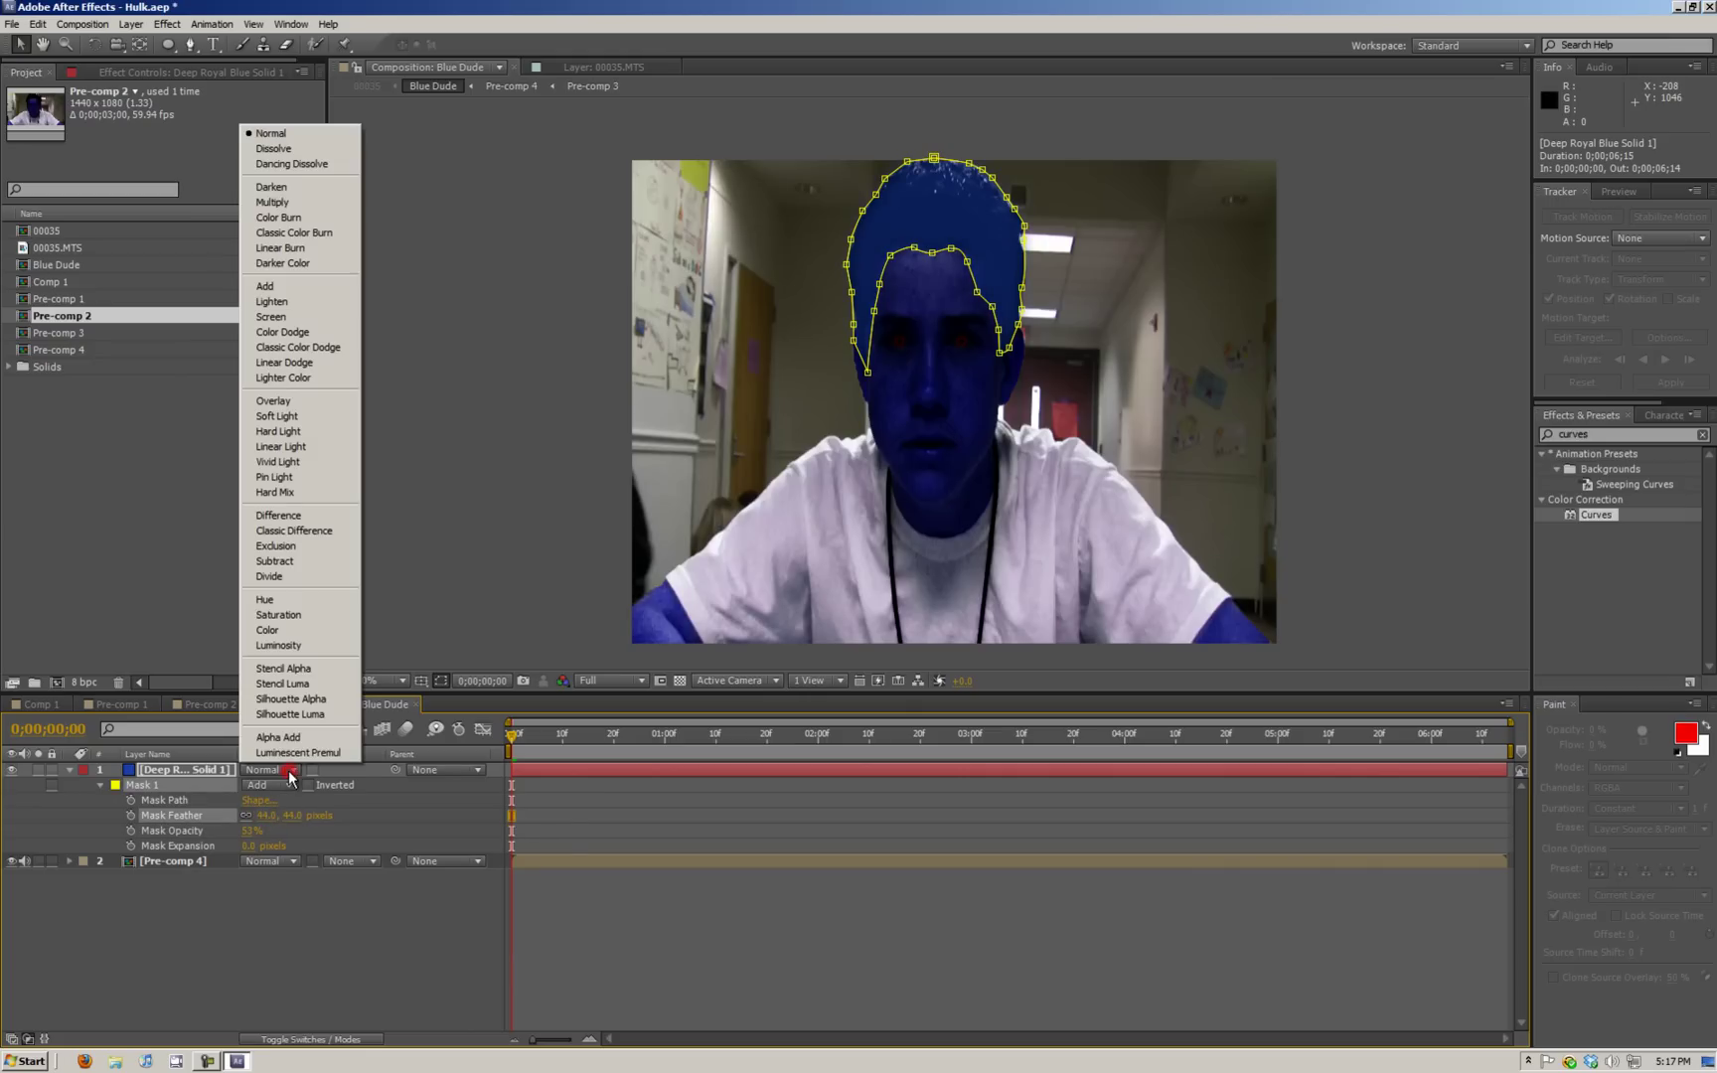
{"action": "left_click", "coordinate": [316, 346]}
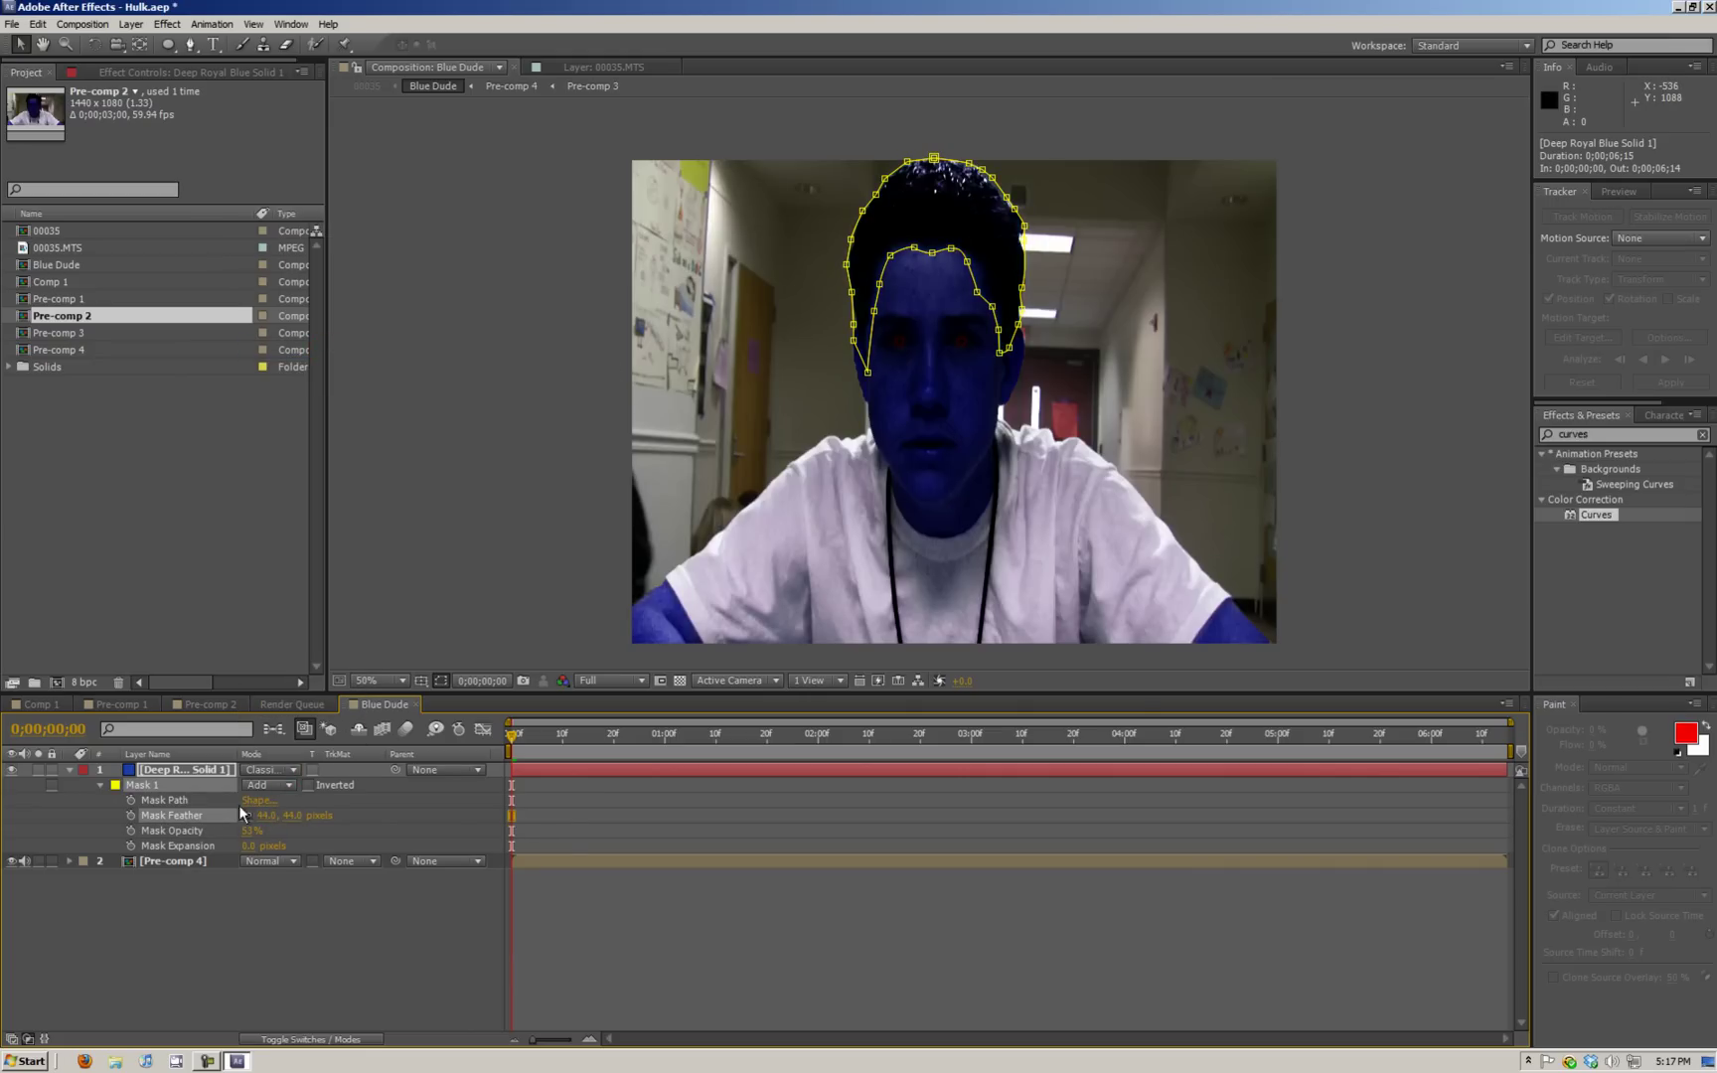
{"action": "left_click", "coordinate": [252, 832]}
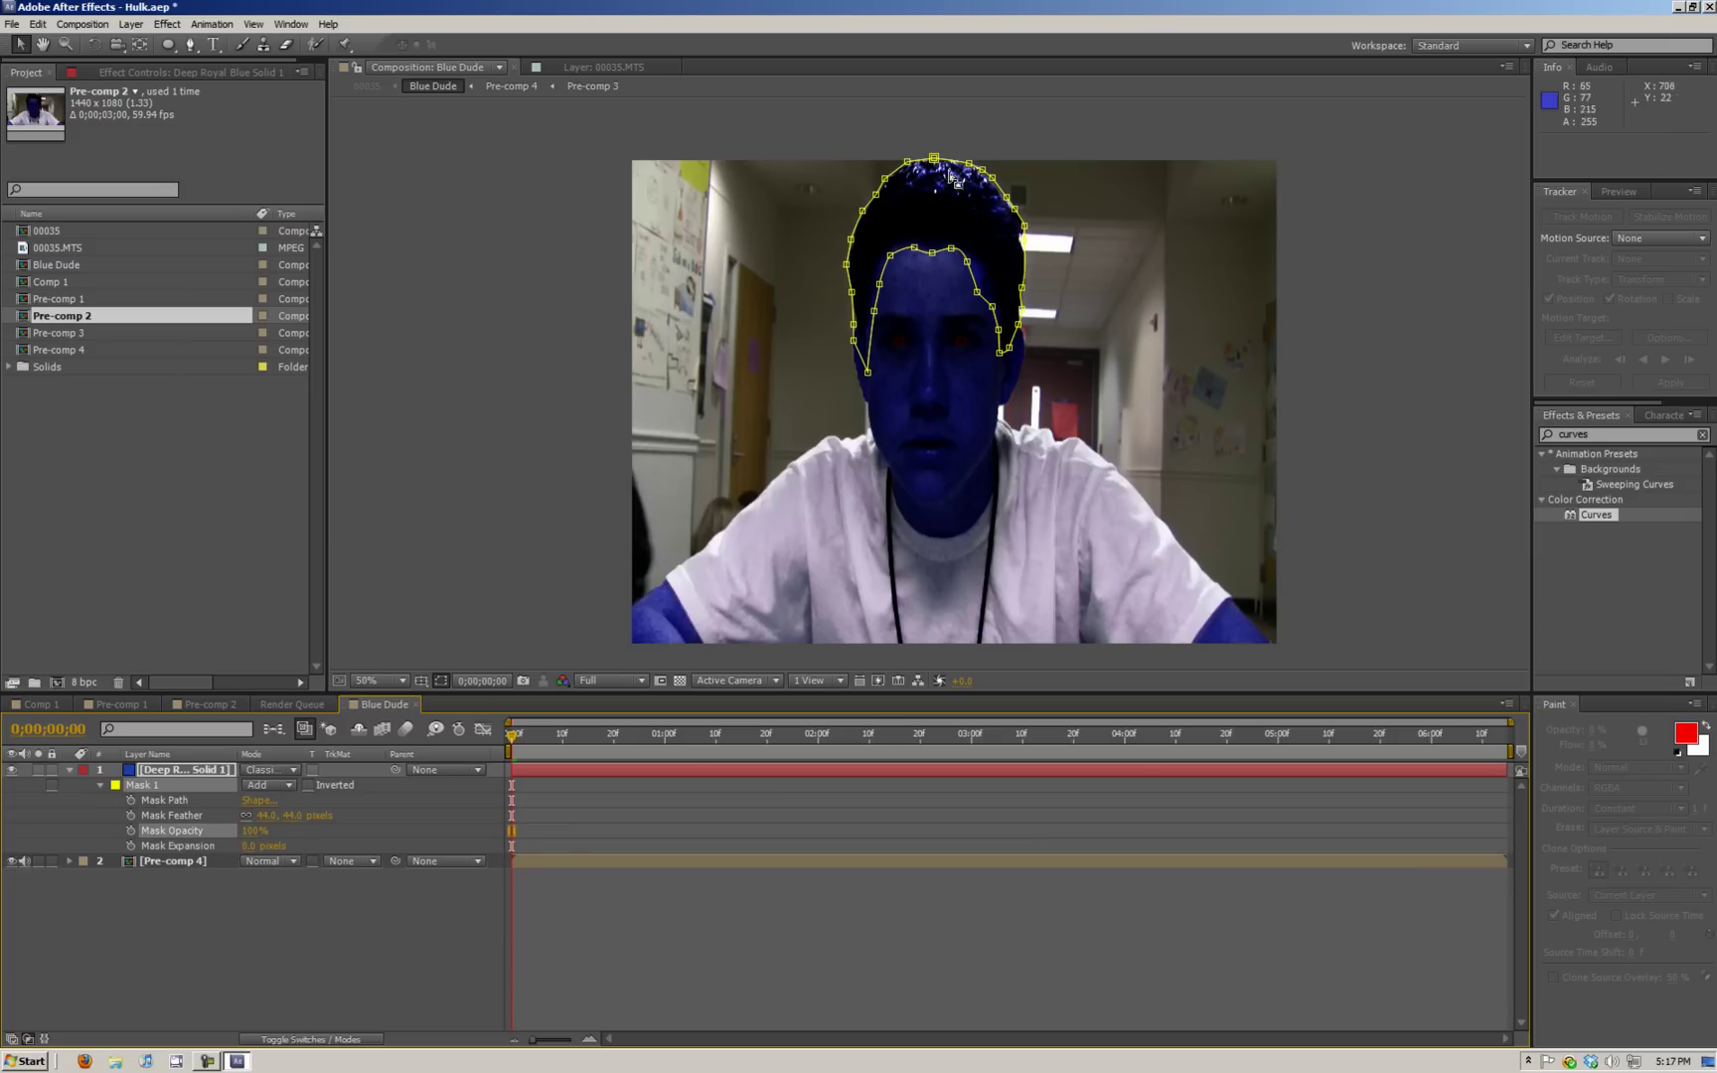
- Hide the mask outline in the viewer, set the hair mask's feather to 77 pixels, and collapse the blue solid's properties
{"action": "left_click", "coordinate": [441, 681]}
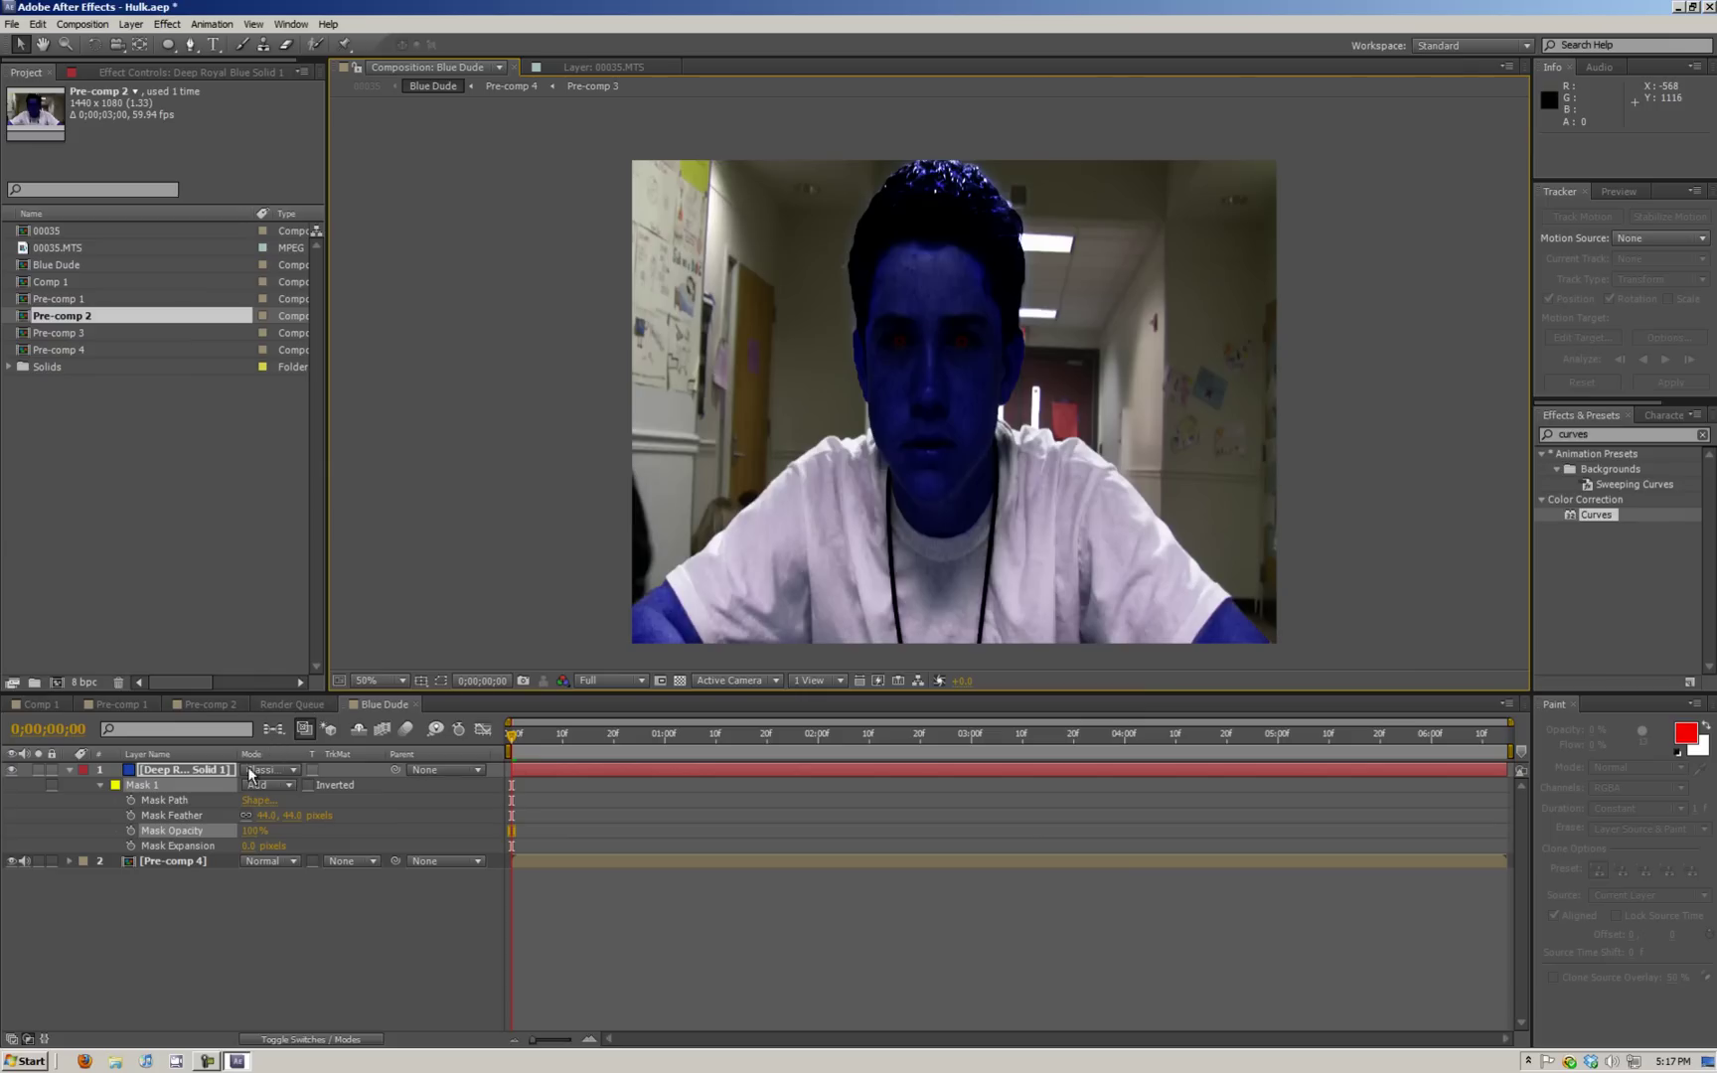
{"action": "scroll", "coordinate": [894, 332], "scroll_direction": "up", "scroll_amount": 1}
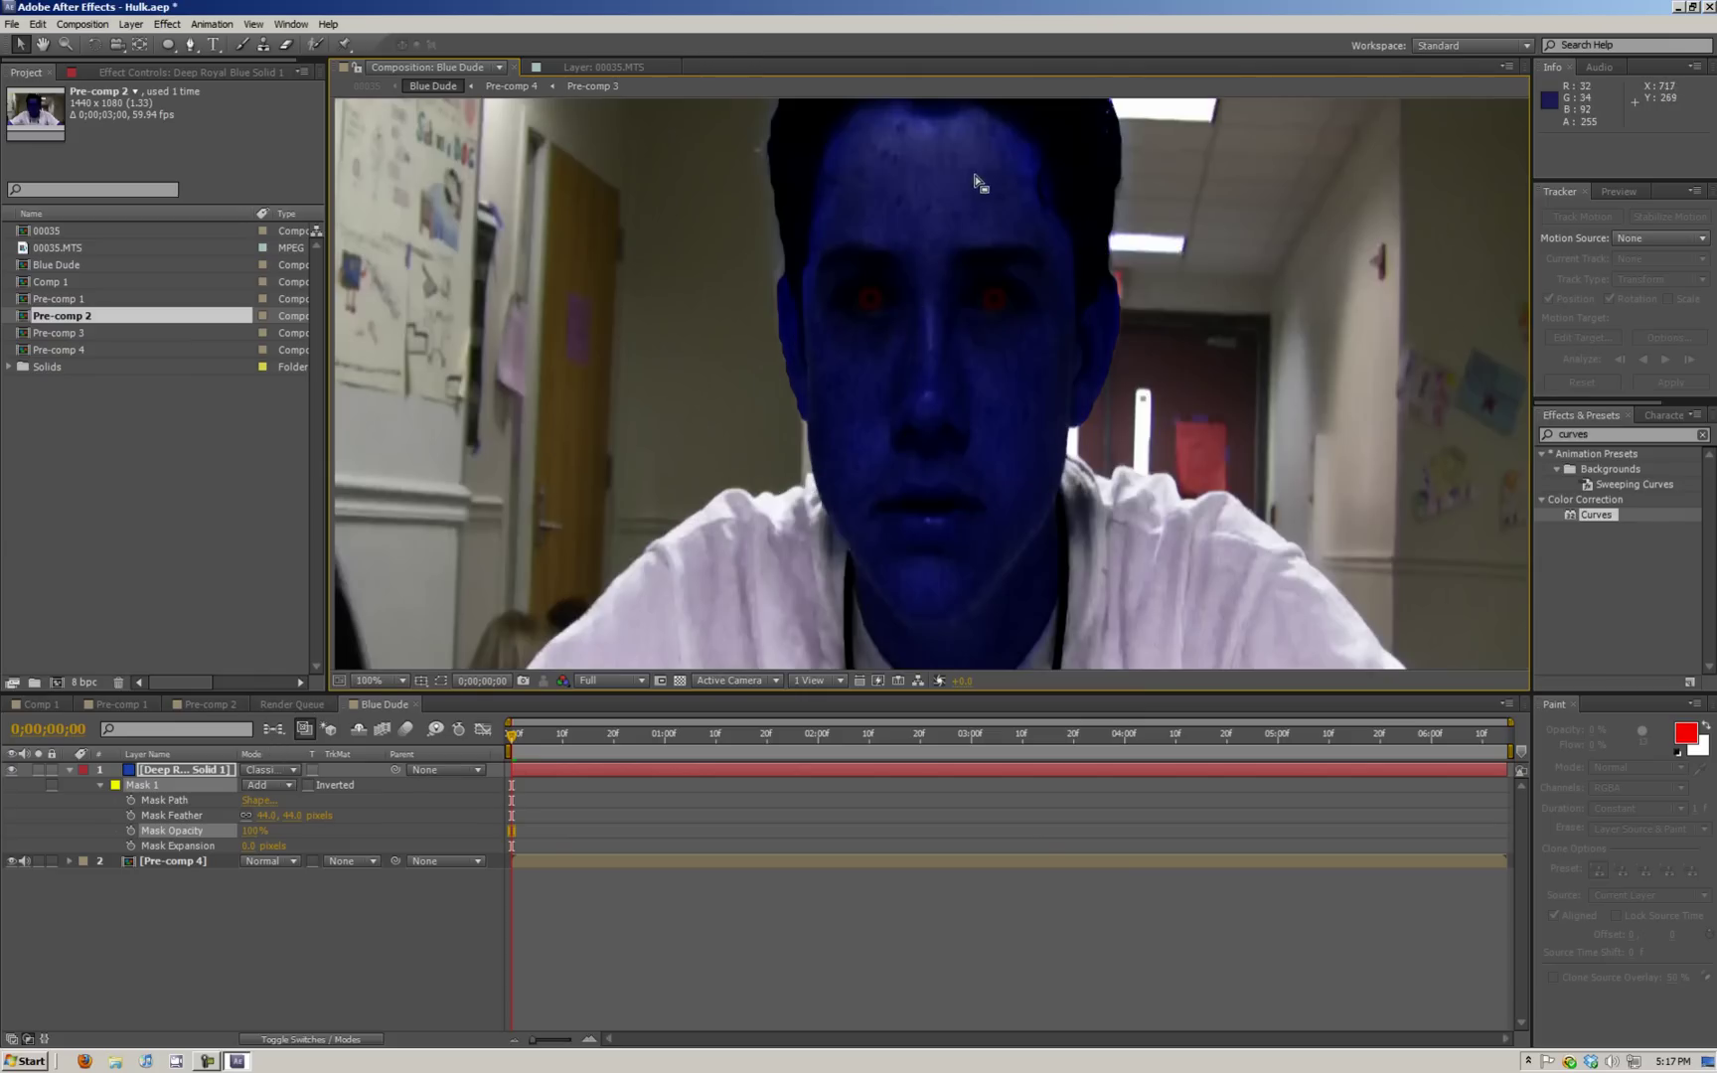
{"action": "scroll", "coordinate": [976, 182], "scroll_direction": "down", "scroll_amount": 1}
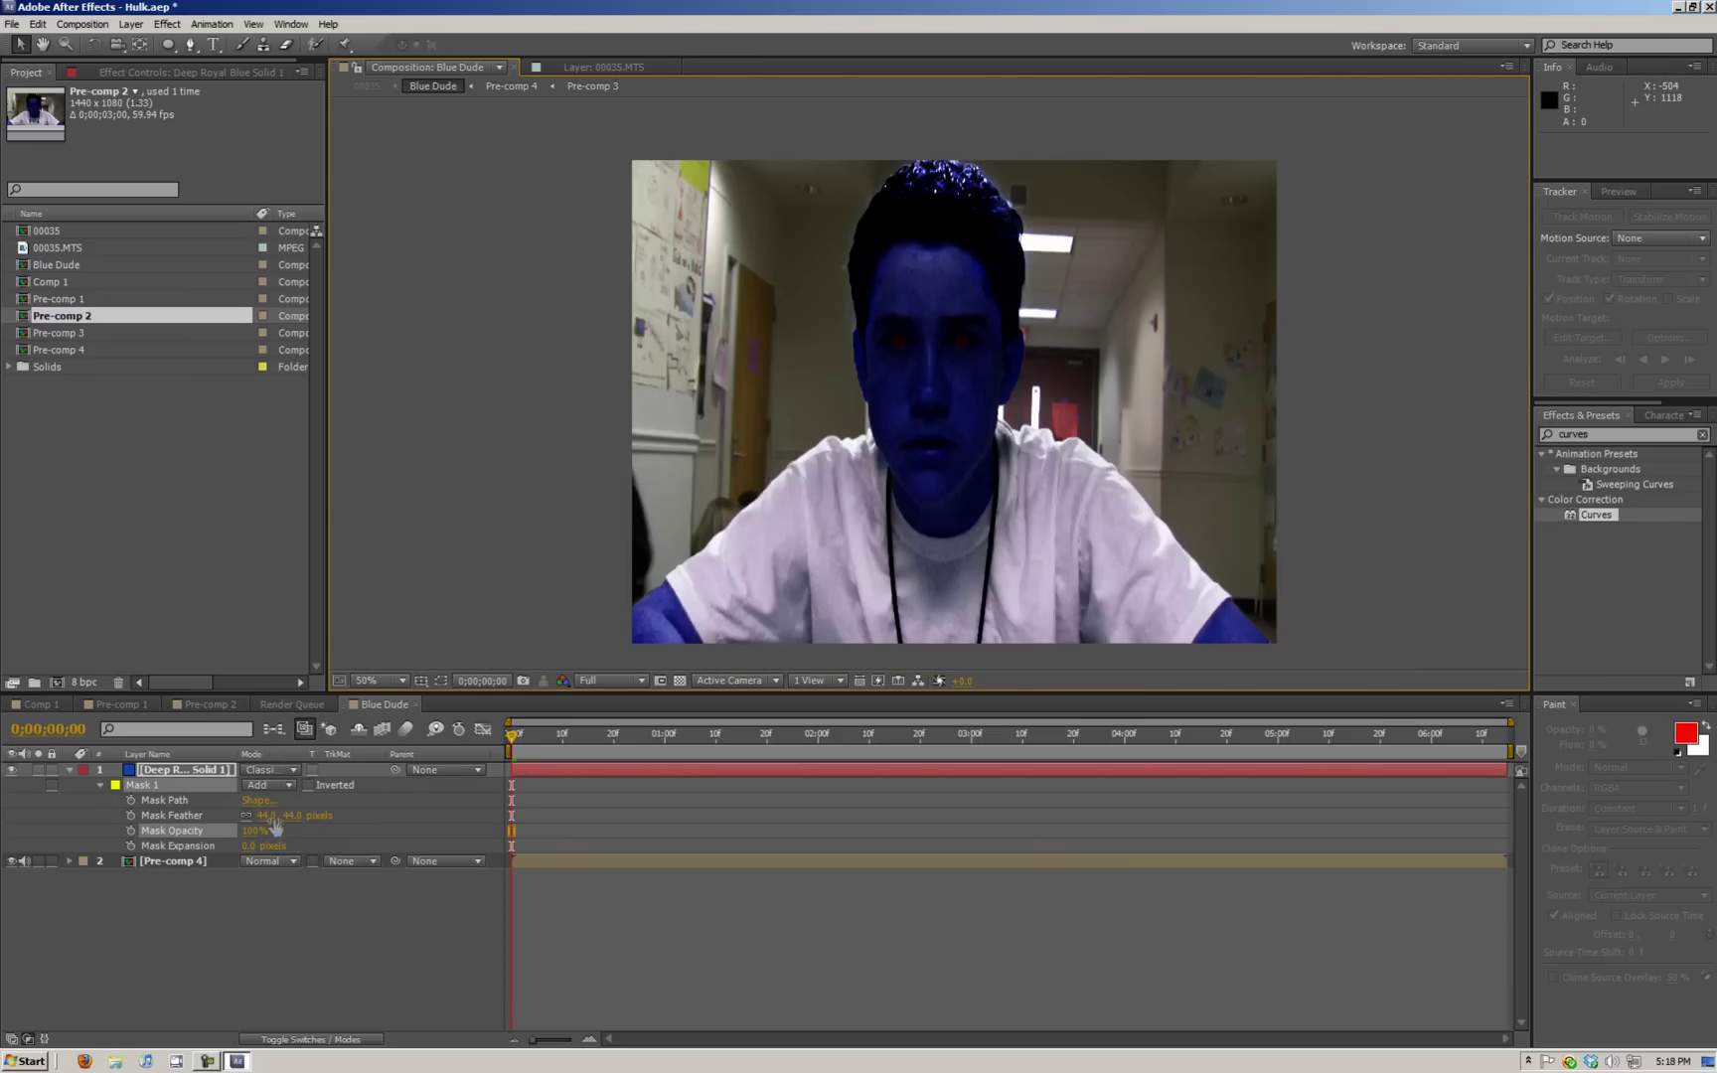
{"action": "left_click_drag", "start_coordinate": [266, 815], "coordinate": [273, 812]}
{"action": "left_click_drag", "start_coordinate": [294, 812], "coordinate": [280, 809]}
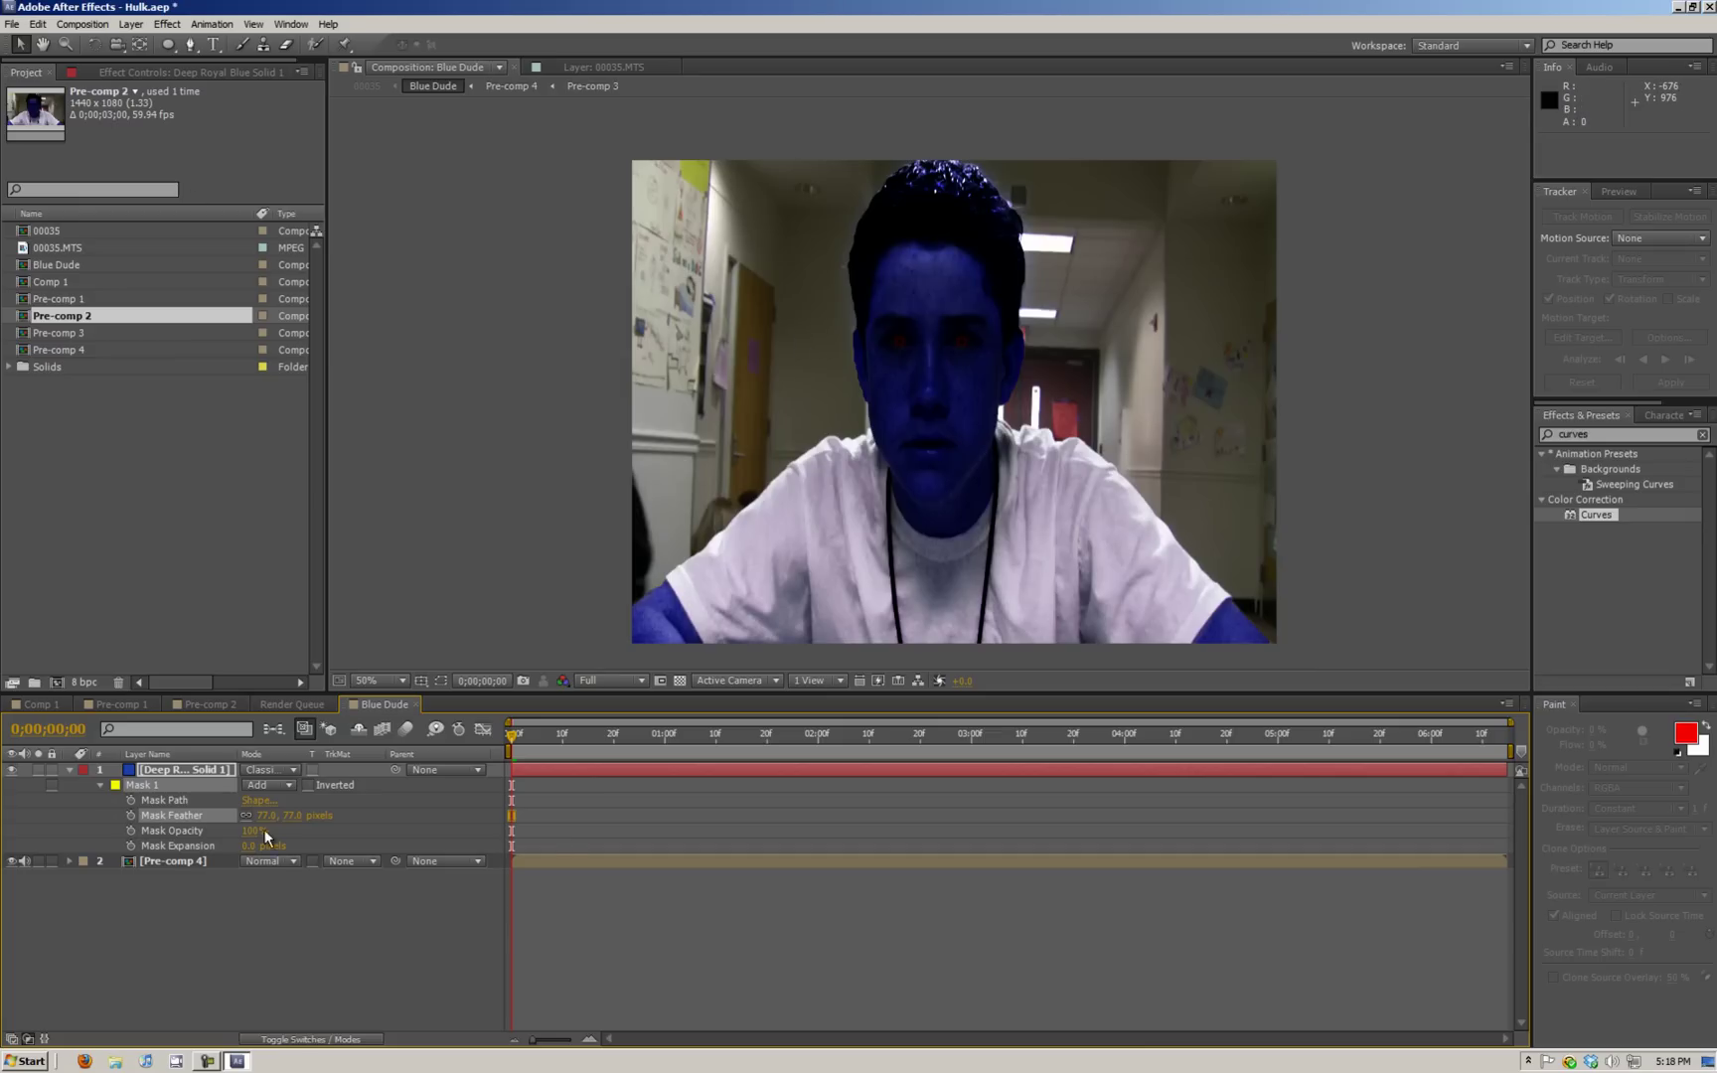
{"action": "left_click", "coordinate": [69, 770]}
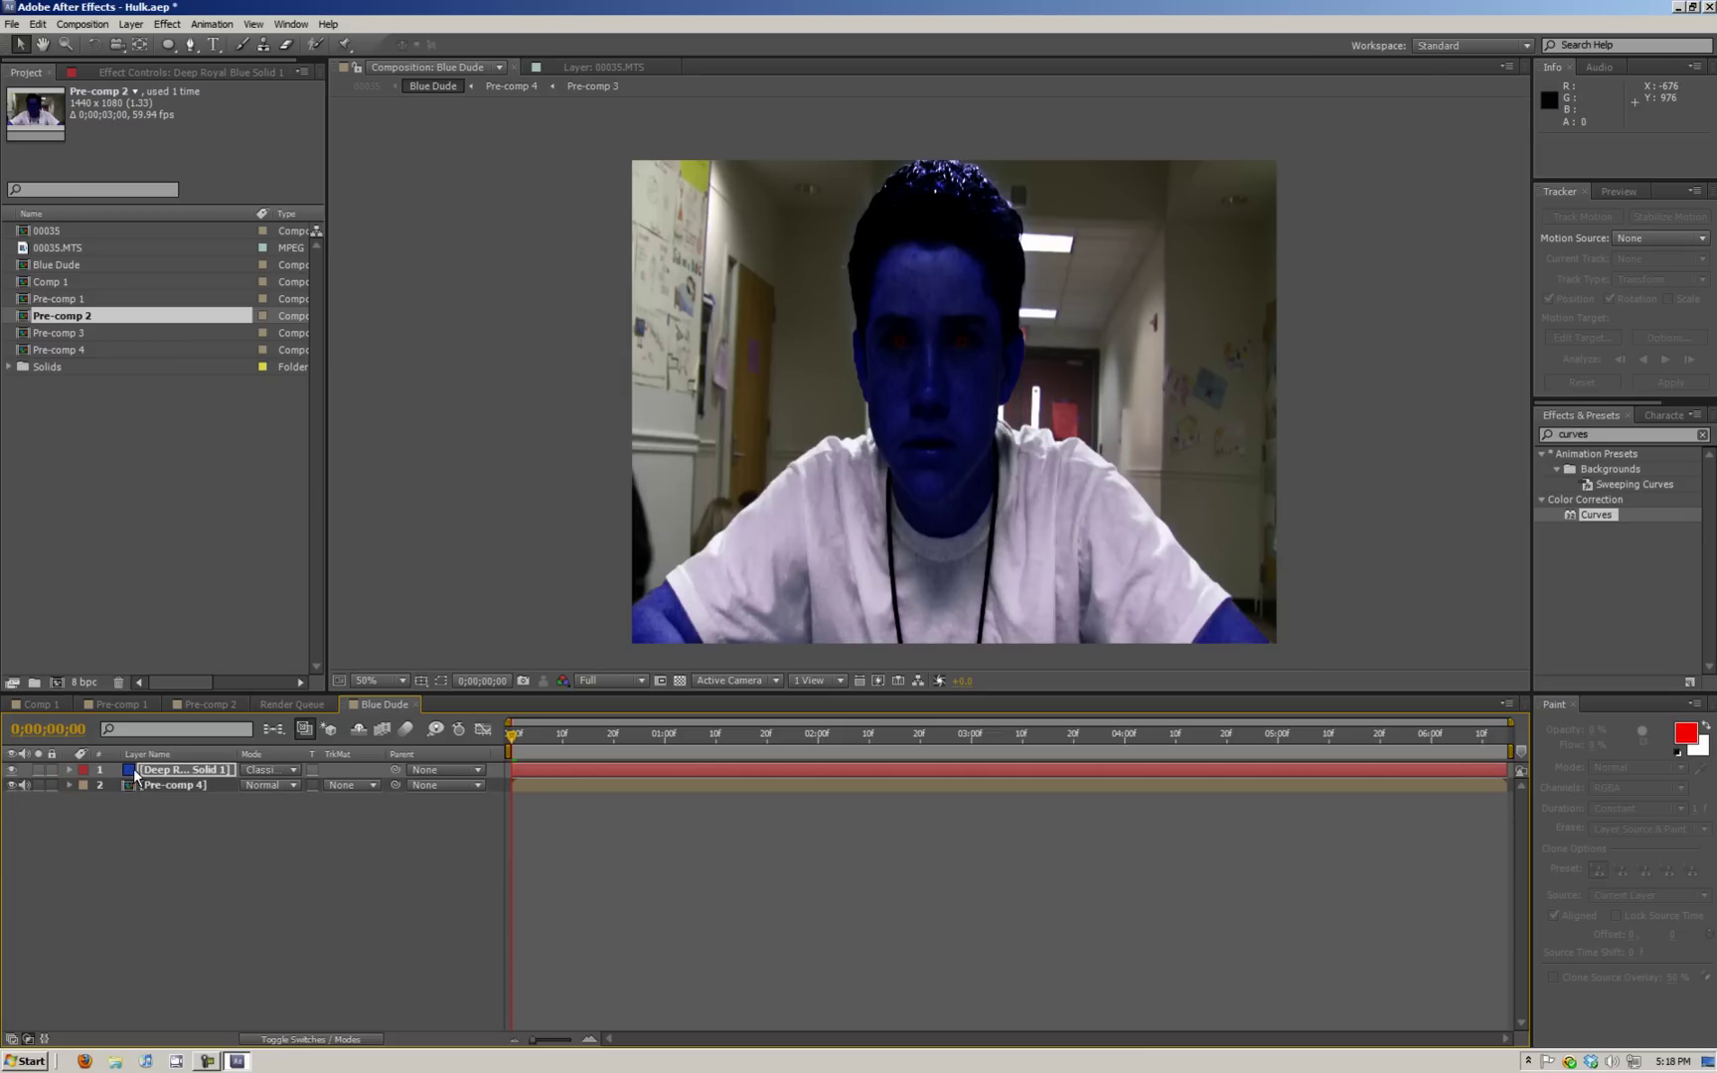
{"action": "left_click_drag", "start_coordinate": [161, 45], "coordinate": [235, 44]}
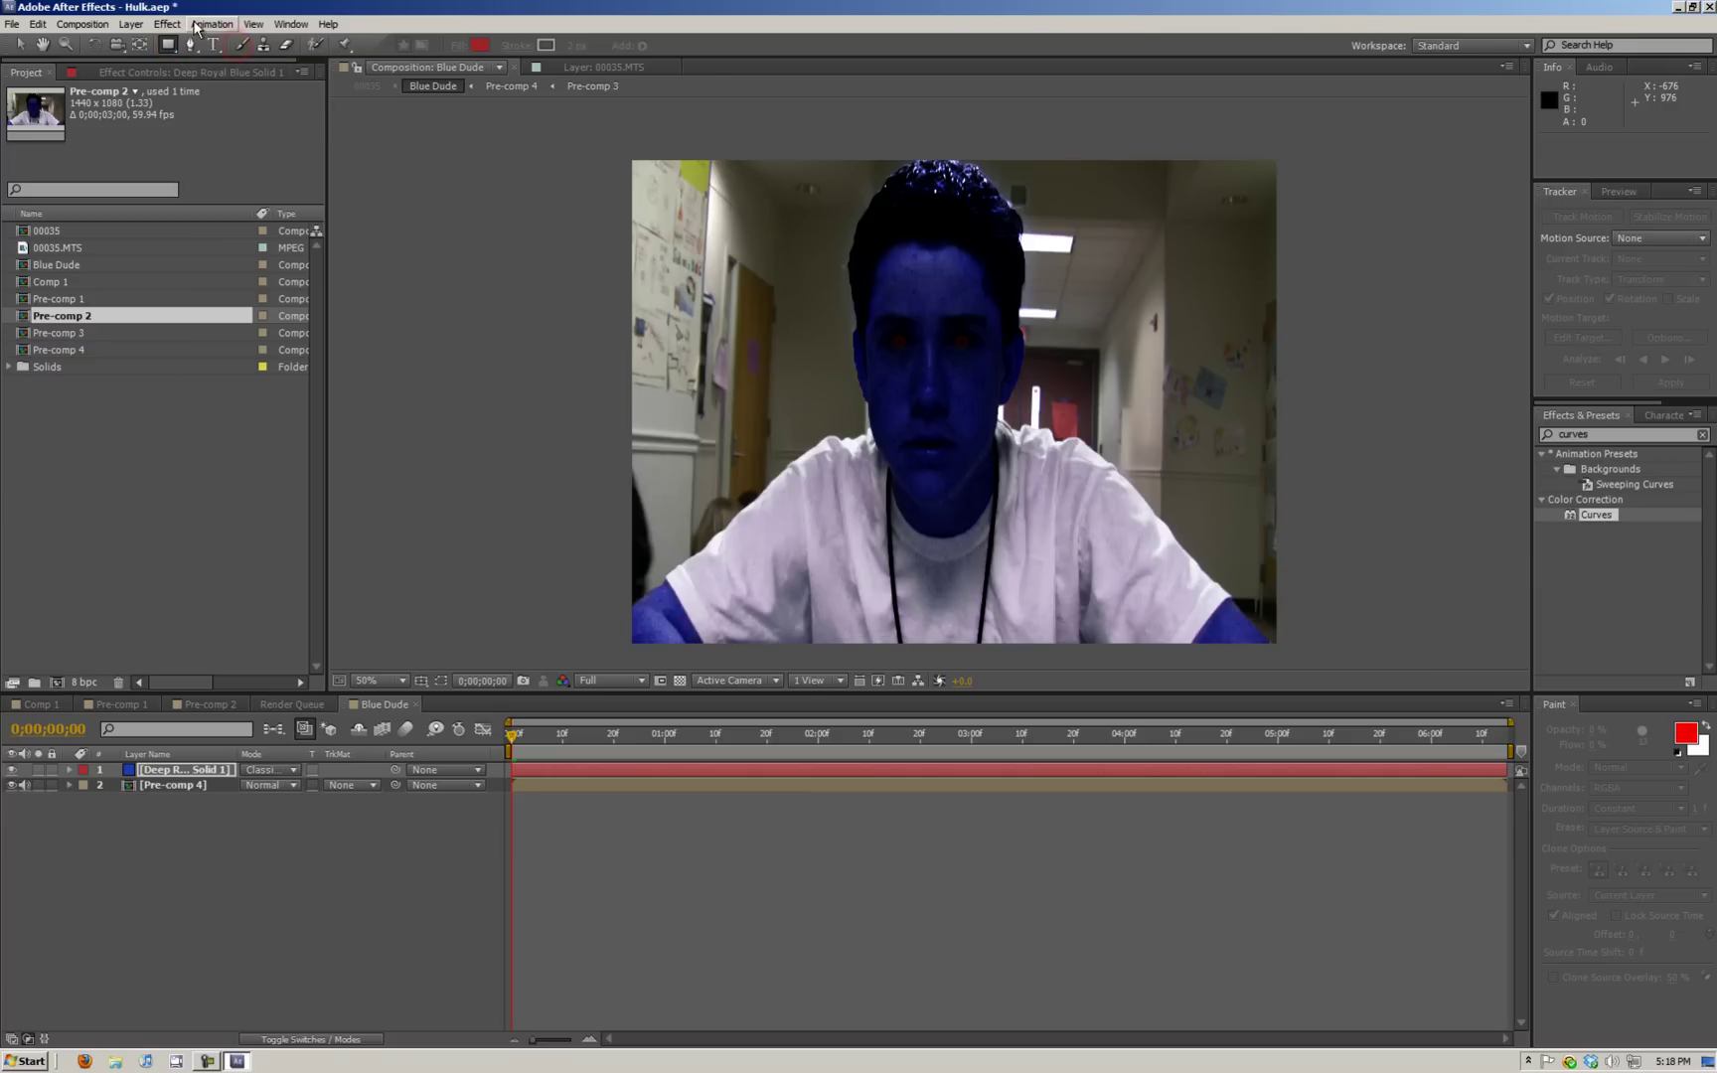
{"action": "left_click", "coordinate": [150, 26]}
{"action": "mouse_move", "coordinate": [151, 43]}
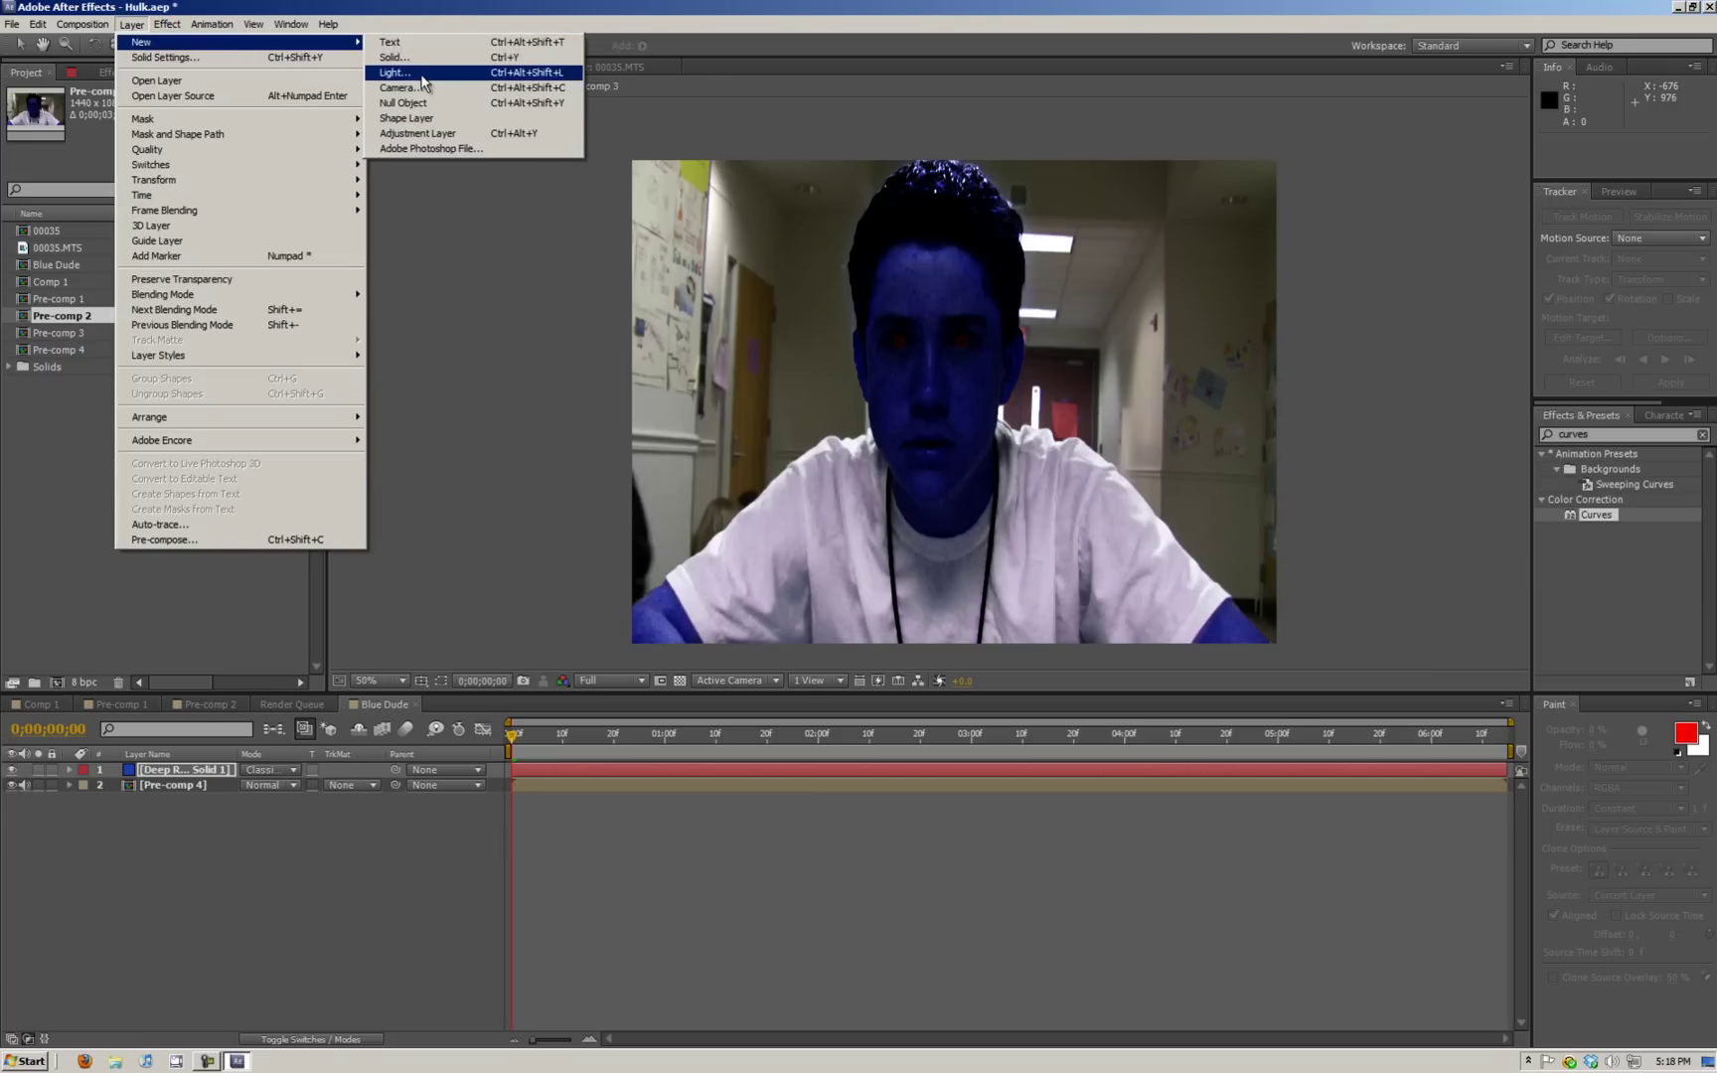
{"action": "left_click", "coordinate": [396, 57]}
{"action": "left_click", "coordinate": [894, 687]}
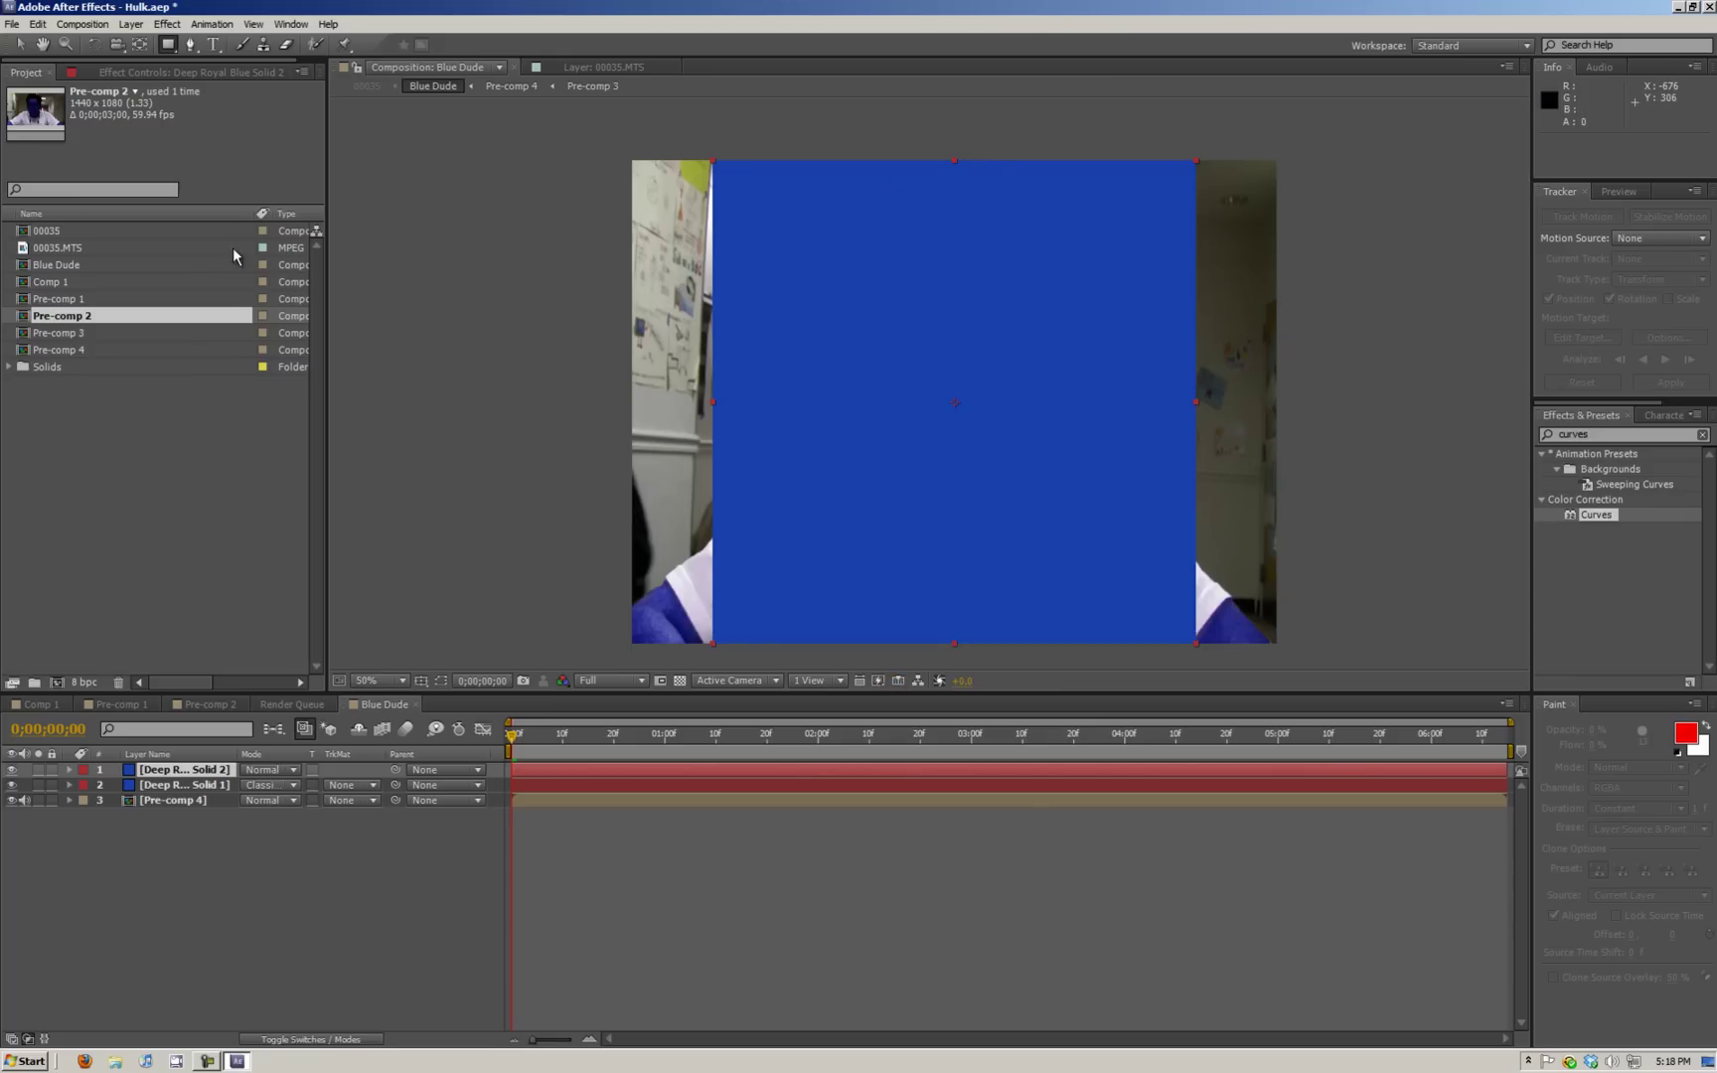
{"action": "left_click", "coordinate": [176, 771]}
{"action": "key", "text": "Delete"}
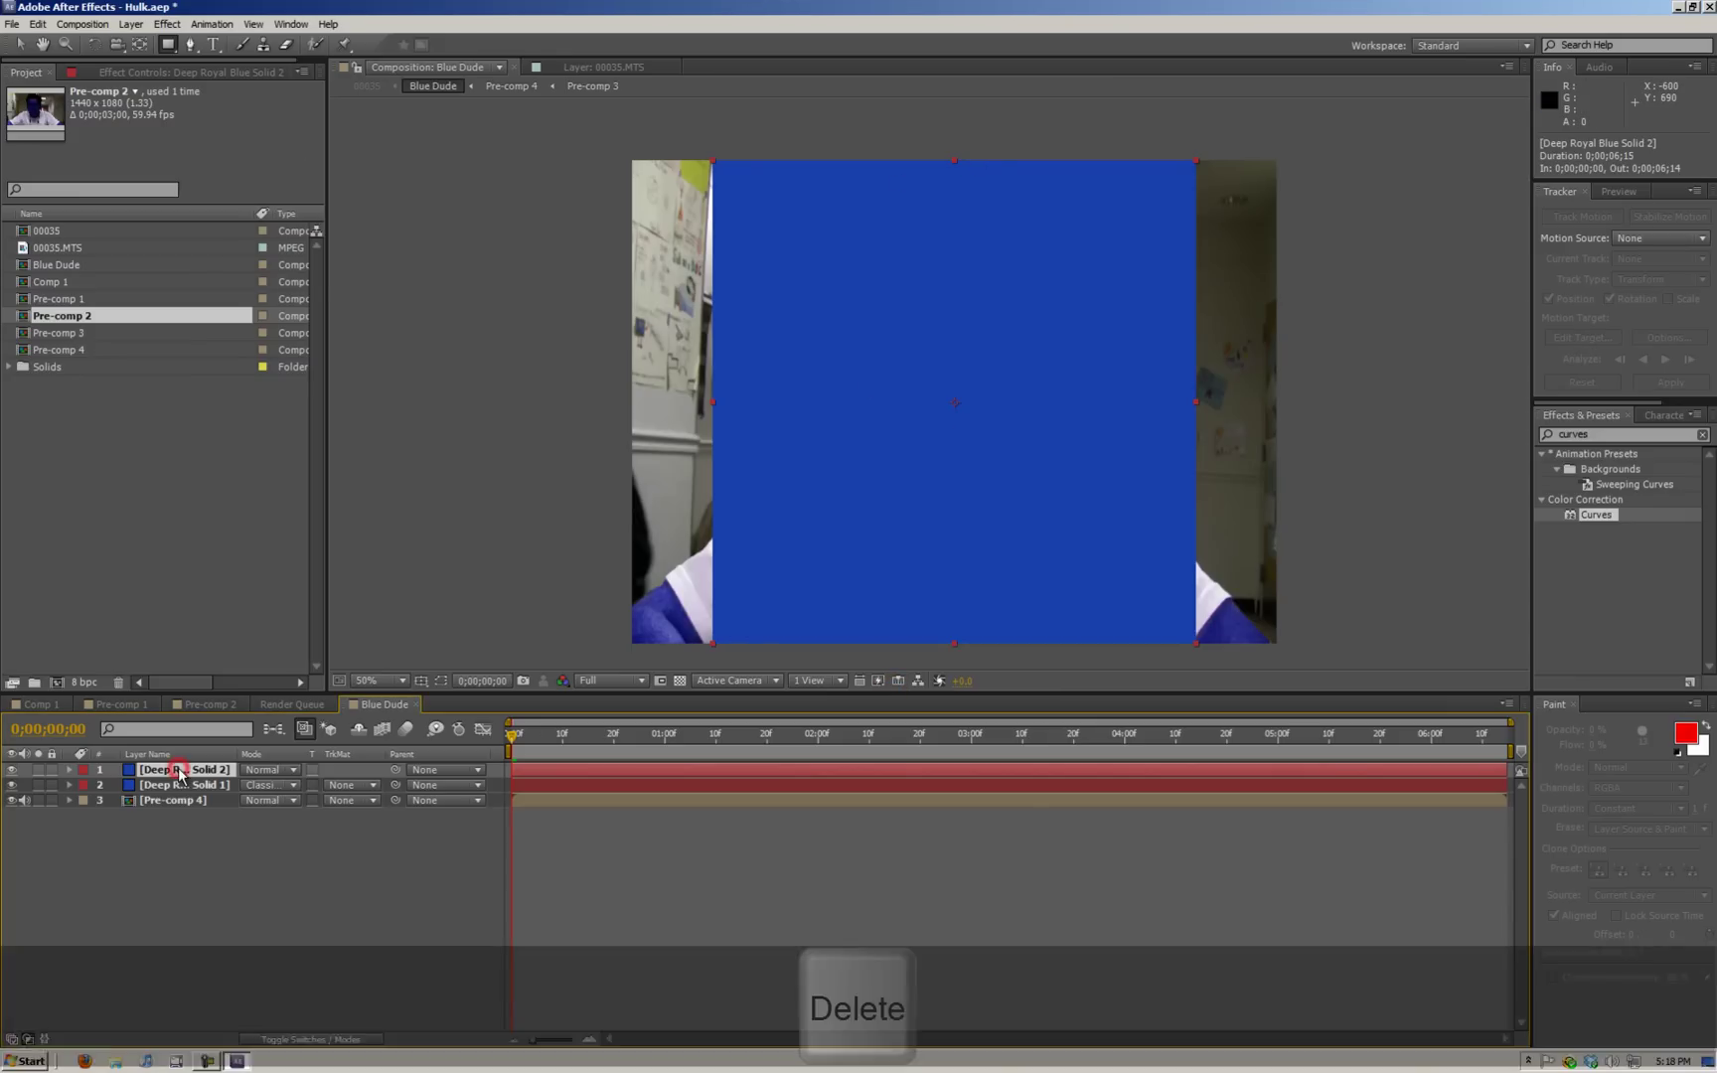
- Add a new composition-sized deep royal blue solid to Blue Dude and hide it to reveal the man beneath
{"action": "left_click", "coordinate": [139, 23]}
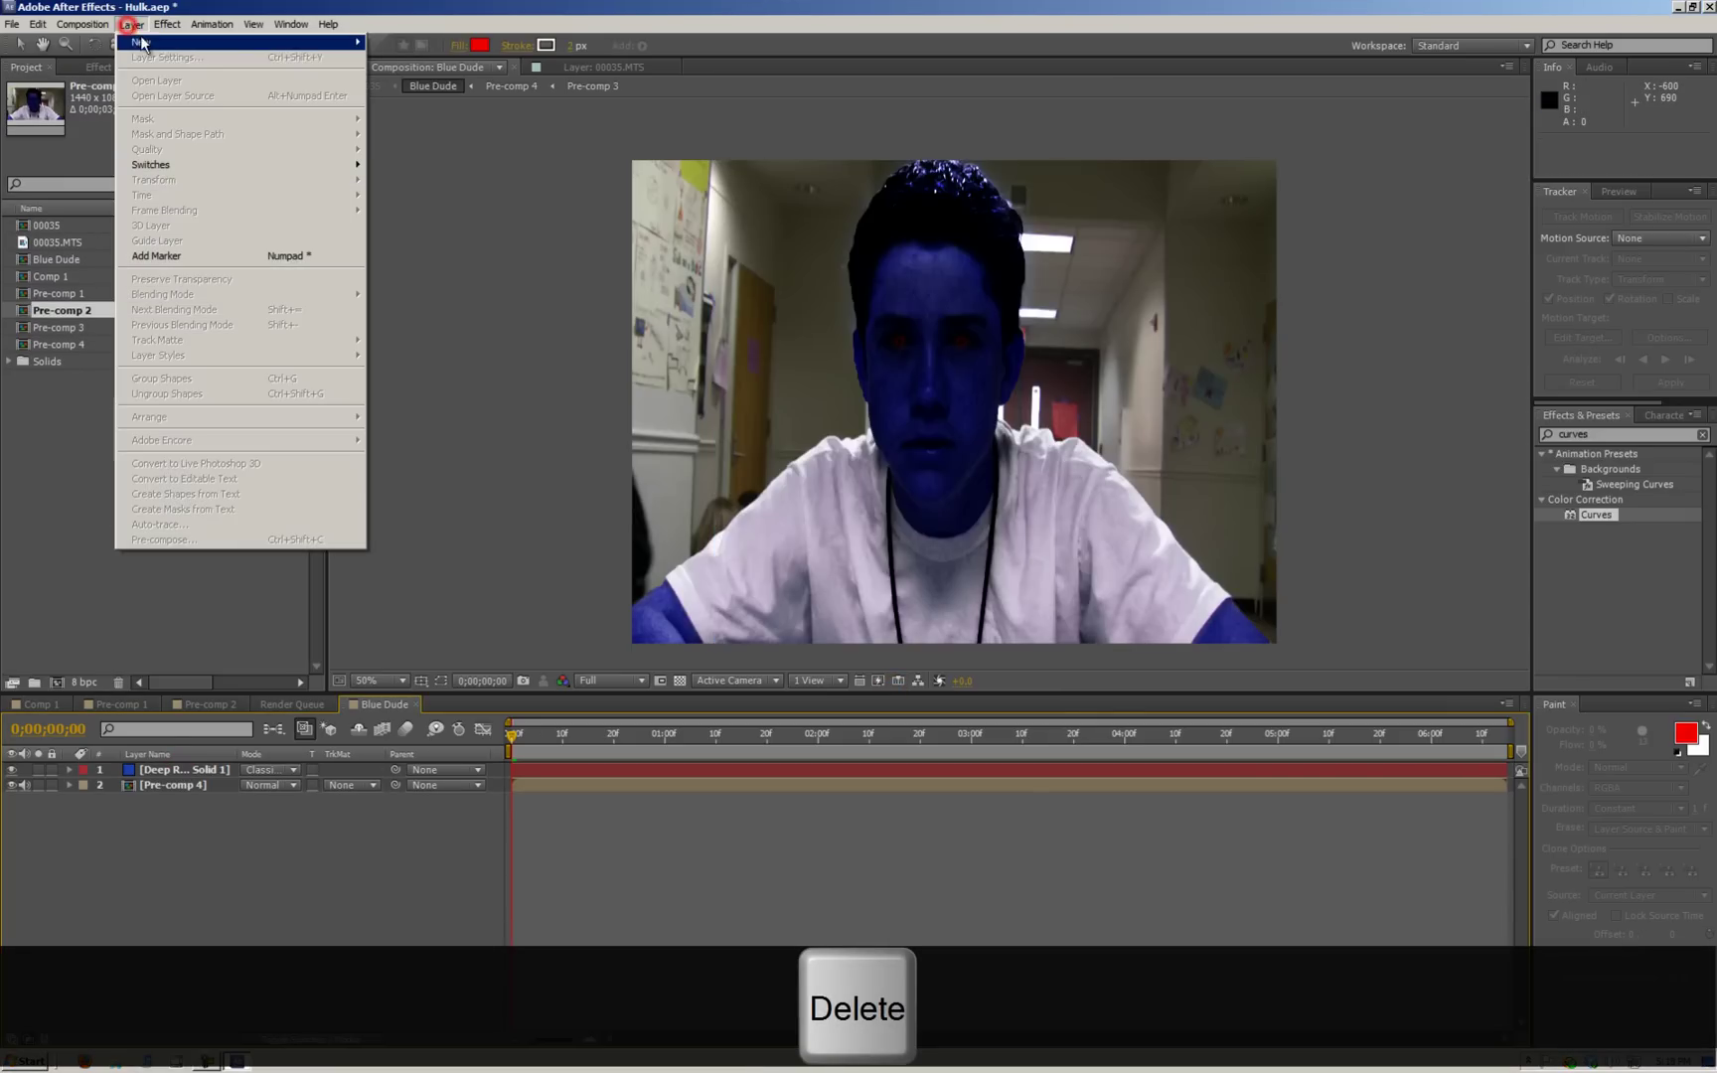
{"action": "mouse_move", "coordinate": [248, 42]}
{"action": "left_click", "coordinate": [426, 66]}
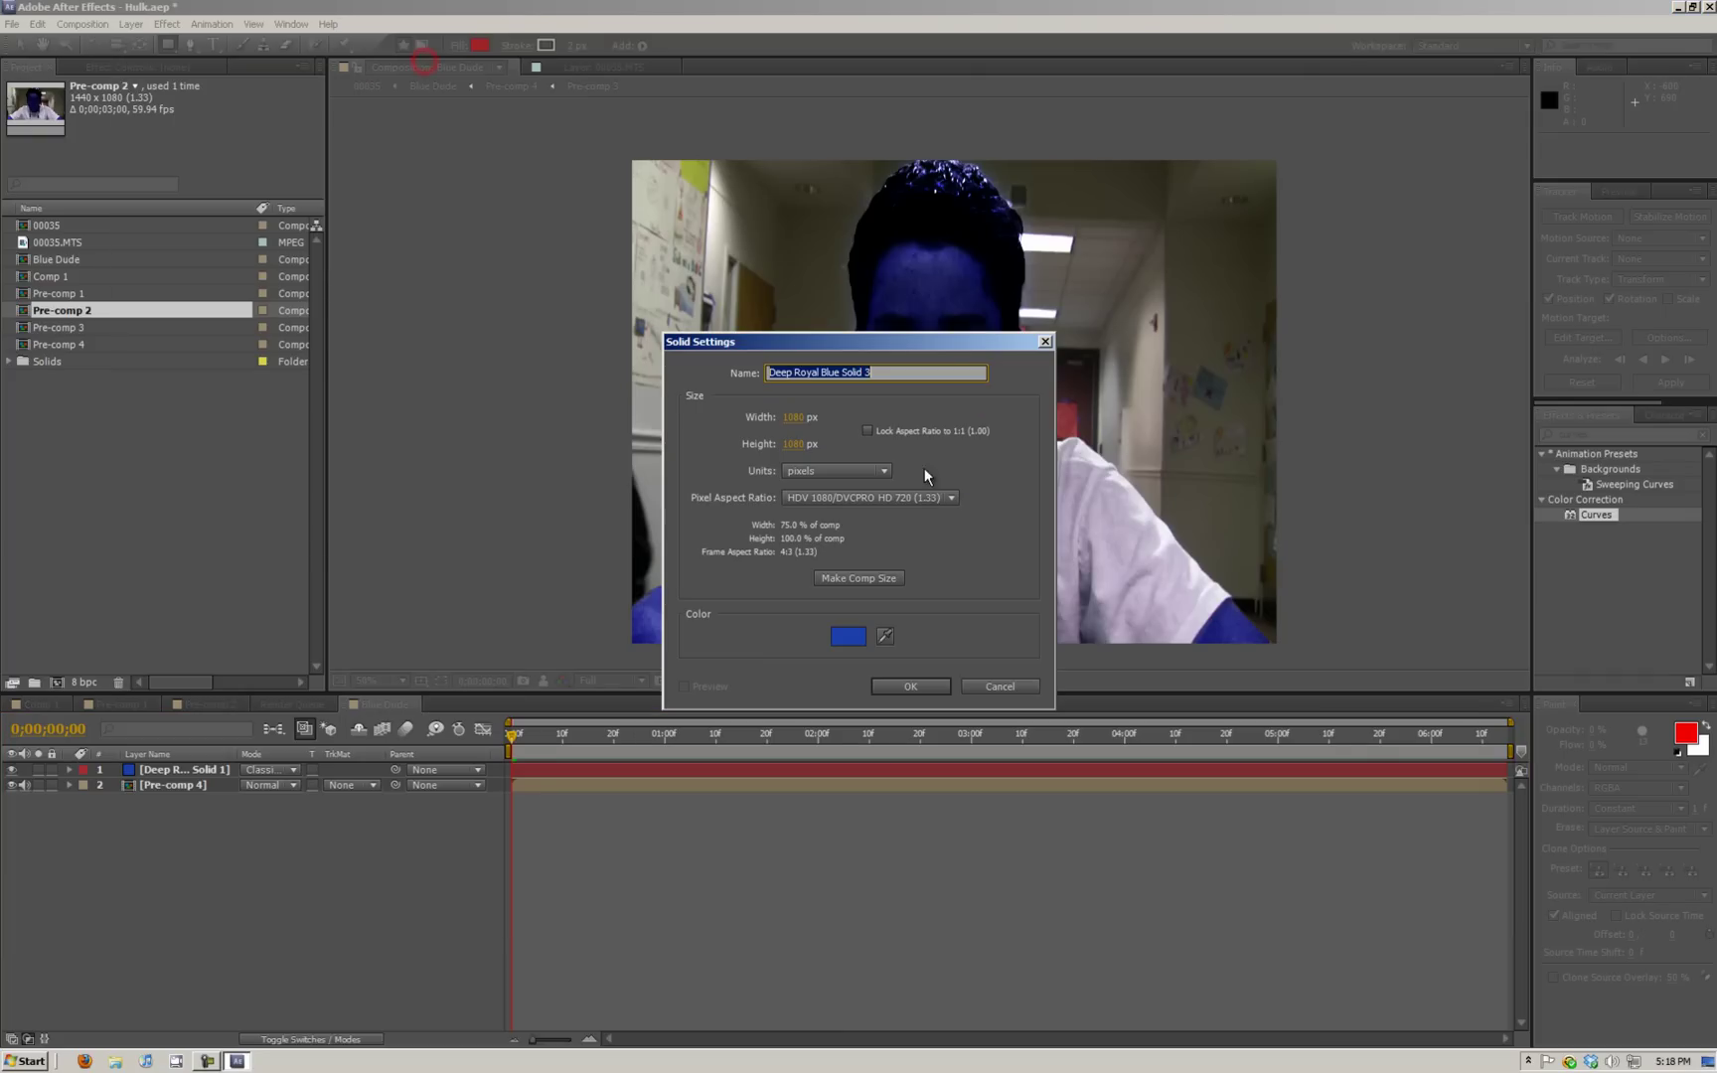
{"action": "left_click", "coordinate": [856, 578]}
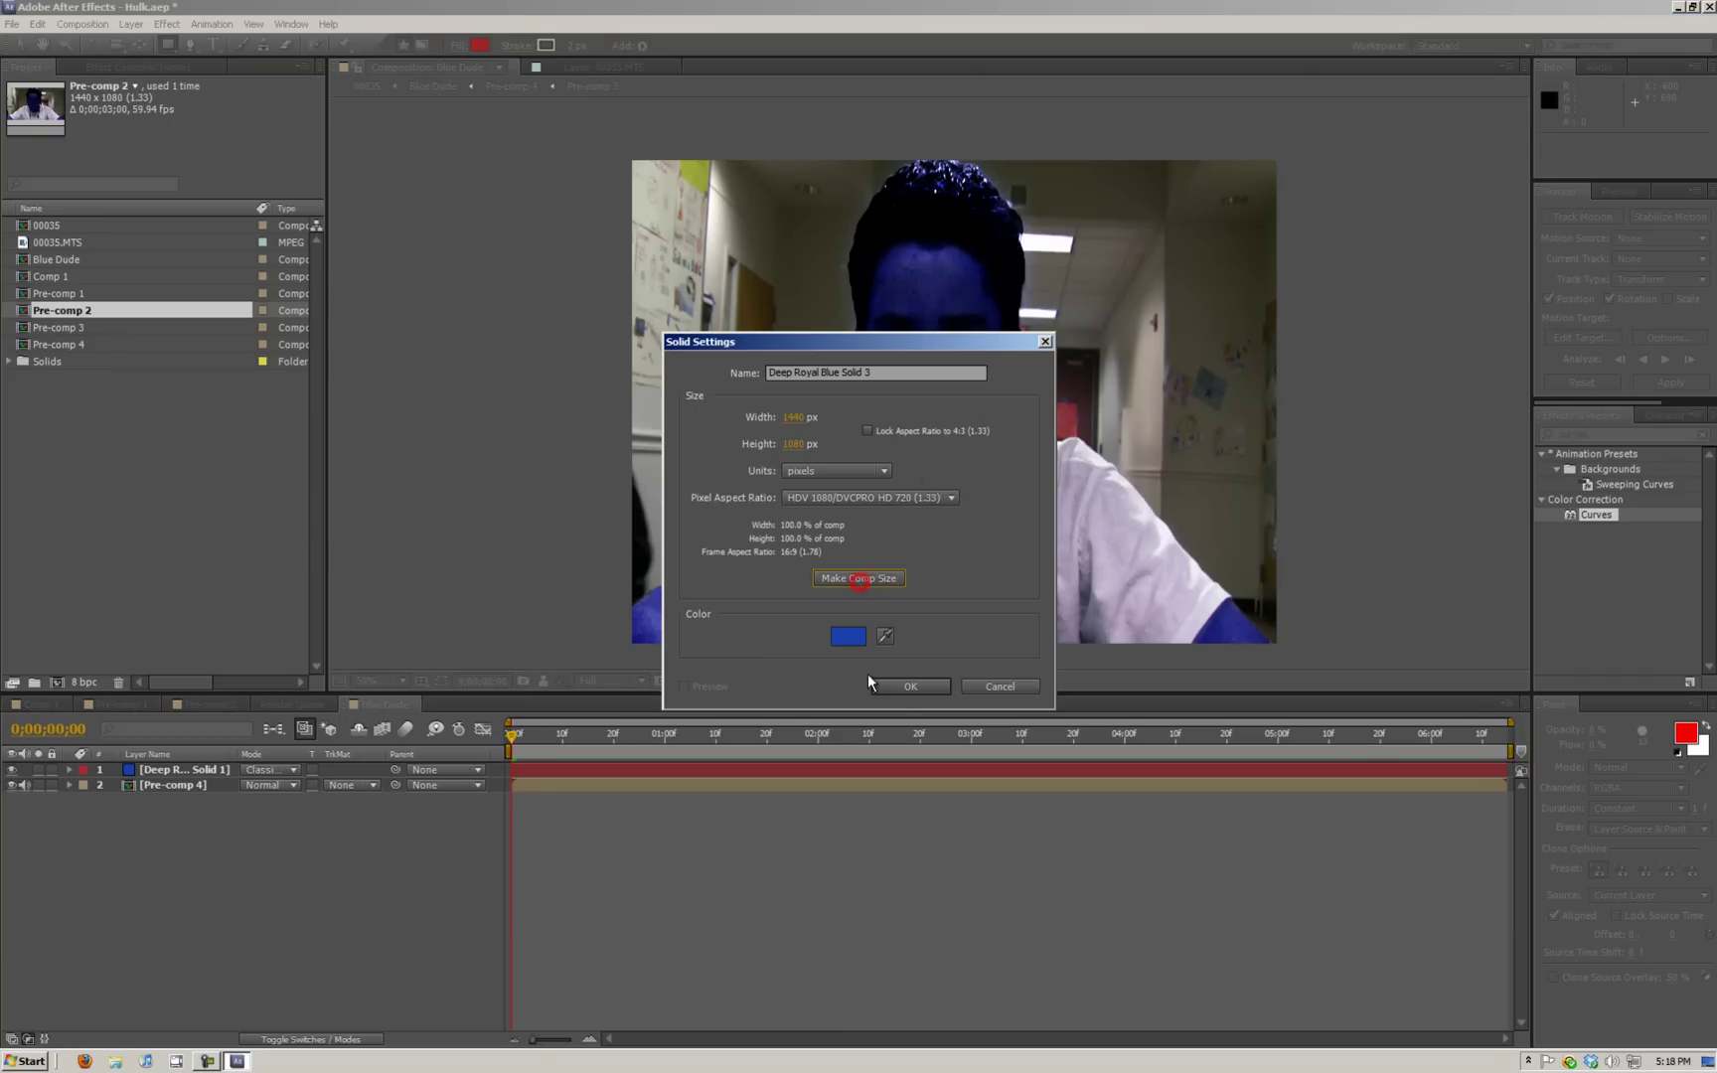
{"action": "left_click", "coordinate": [908, 685]}
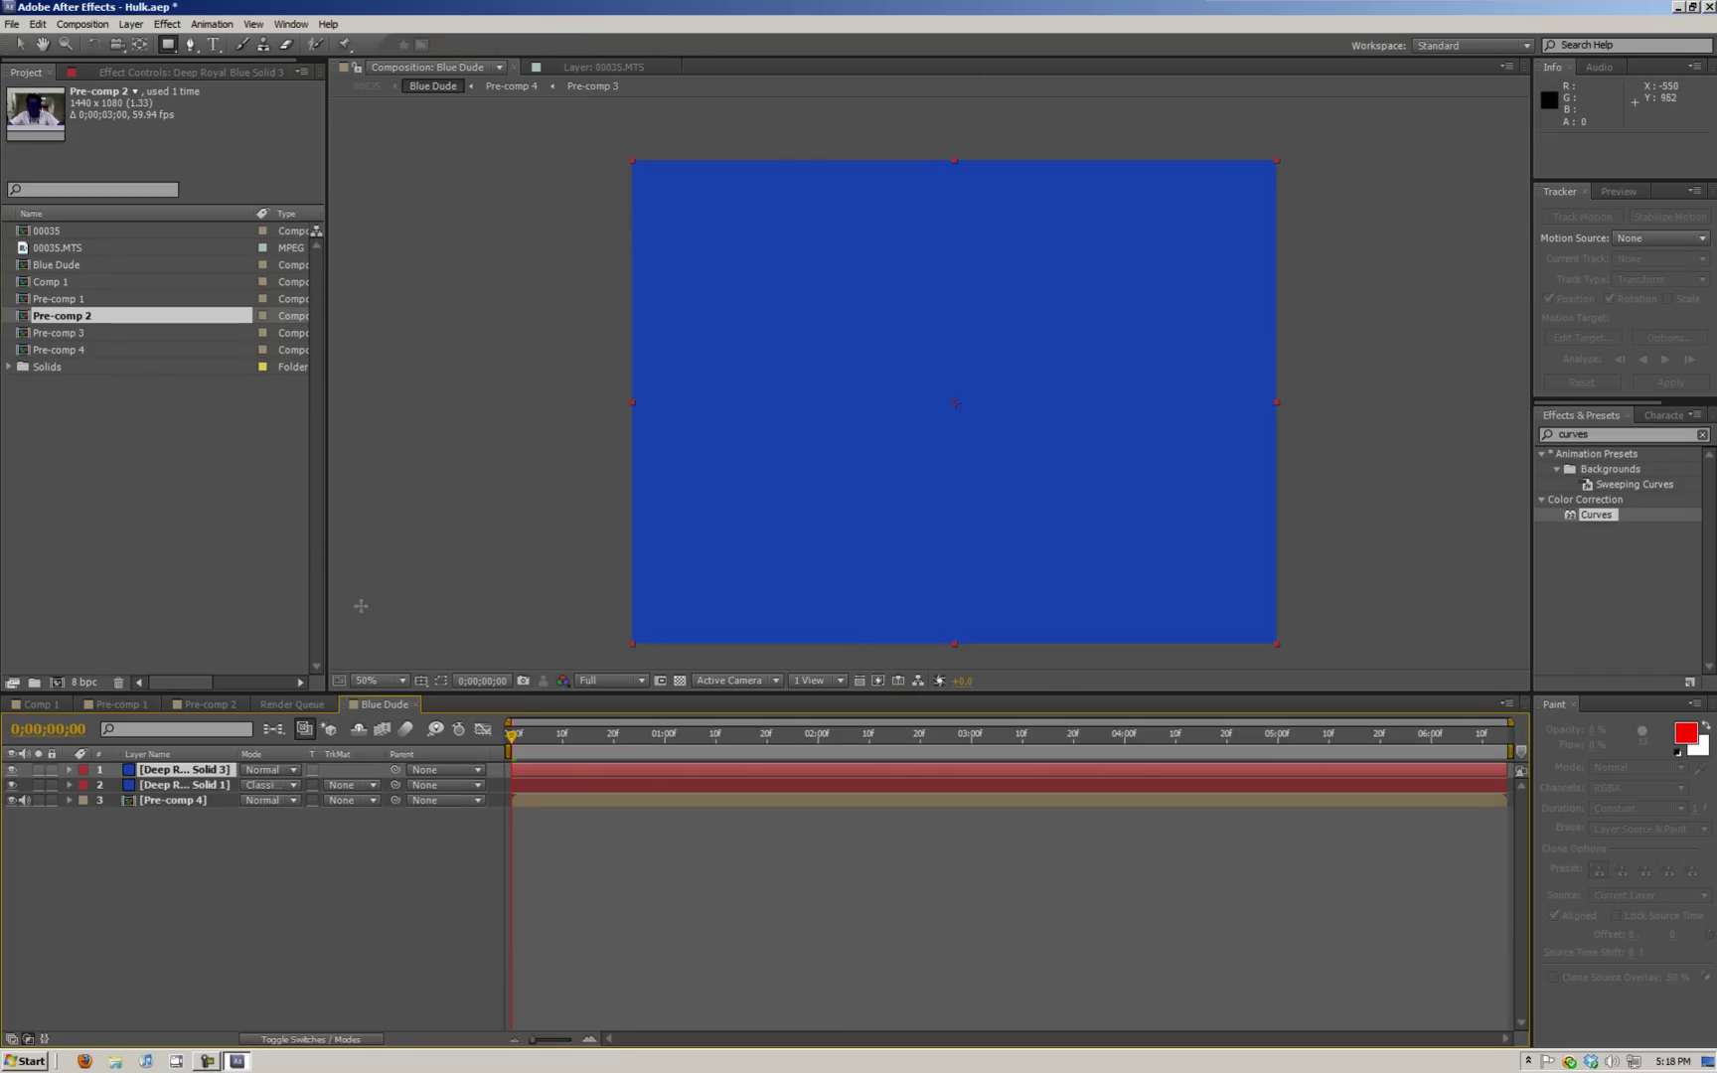
{"action": "left_click", "coordinate": [12, 769]}
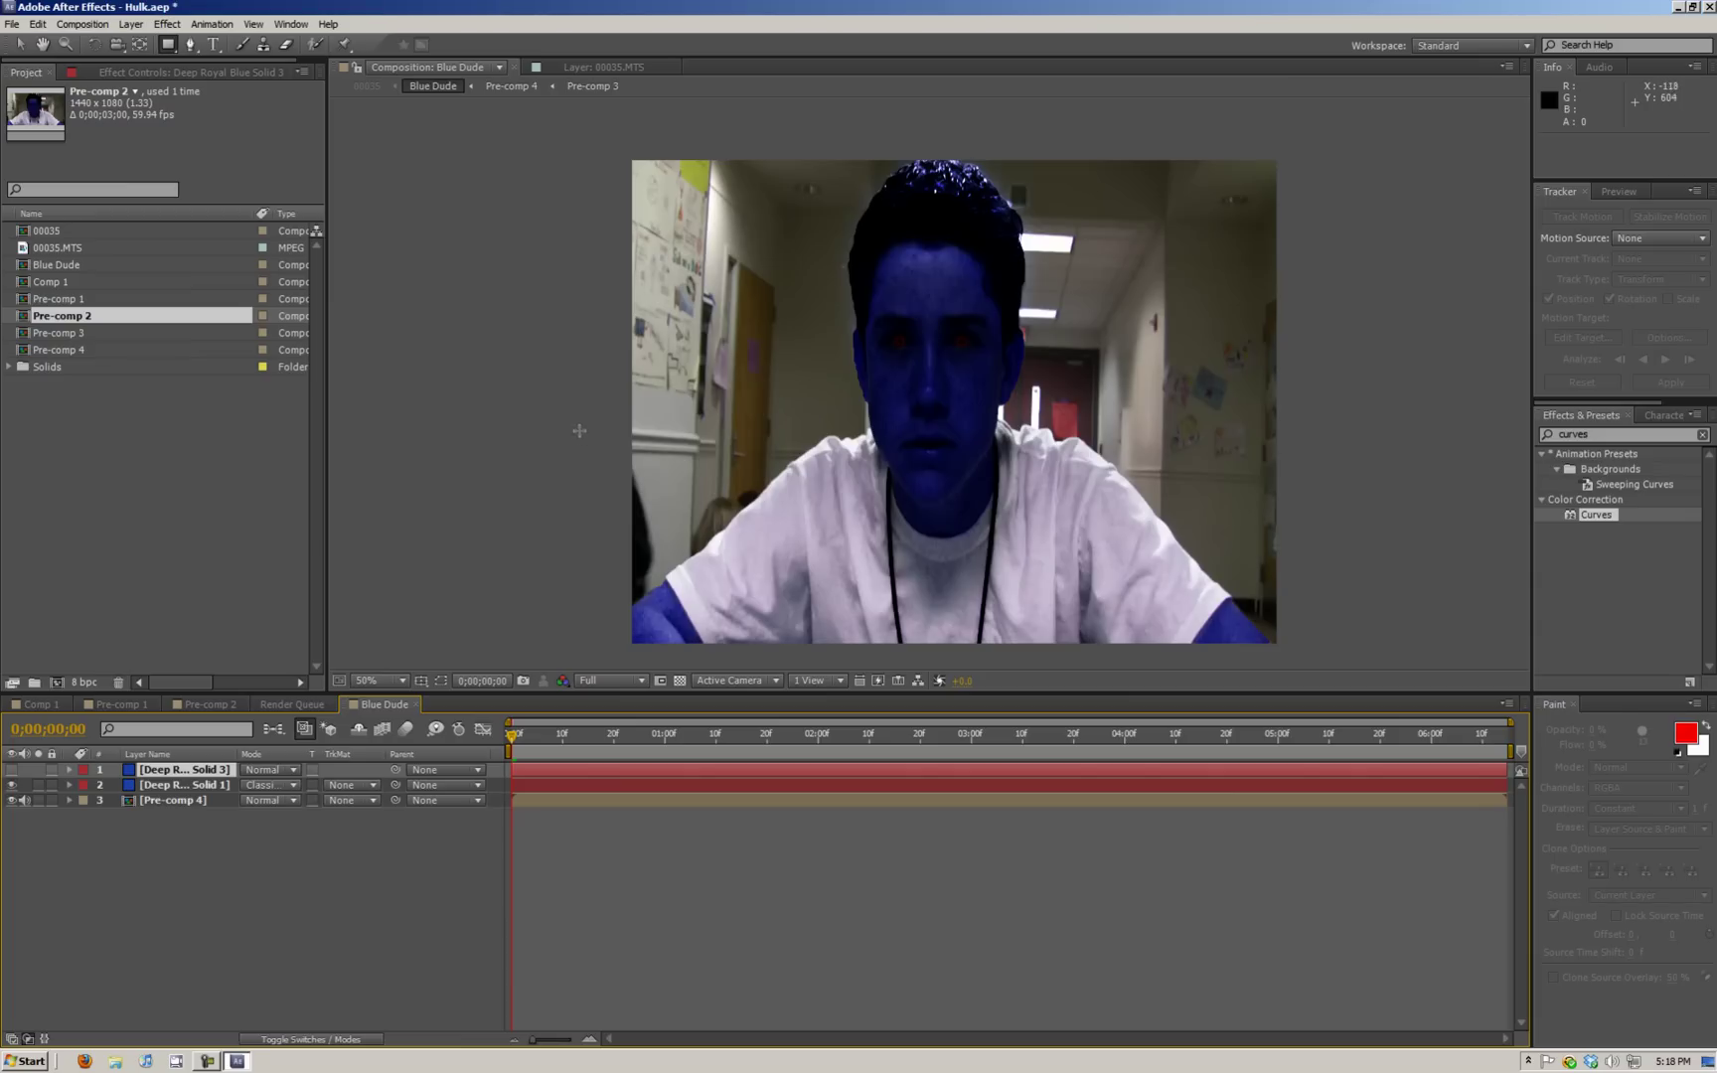
- Try a rectangular mask on the new solid covering the lower part of the frame from the nose down, and show the solid
{"action": "mouse_move", "coordinate": [537, 429]}
{"action": "left_mouse_down"}
{"action": "mouse_move", "coordinate": [709, 429]}
{"action": "mouse_move", "coordinate": [813, 471]}
{"action": "mouse_move", "coordinate": [563, 411]}
{"action": "left_mouse_up"}
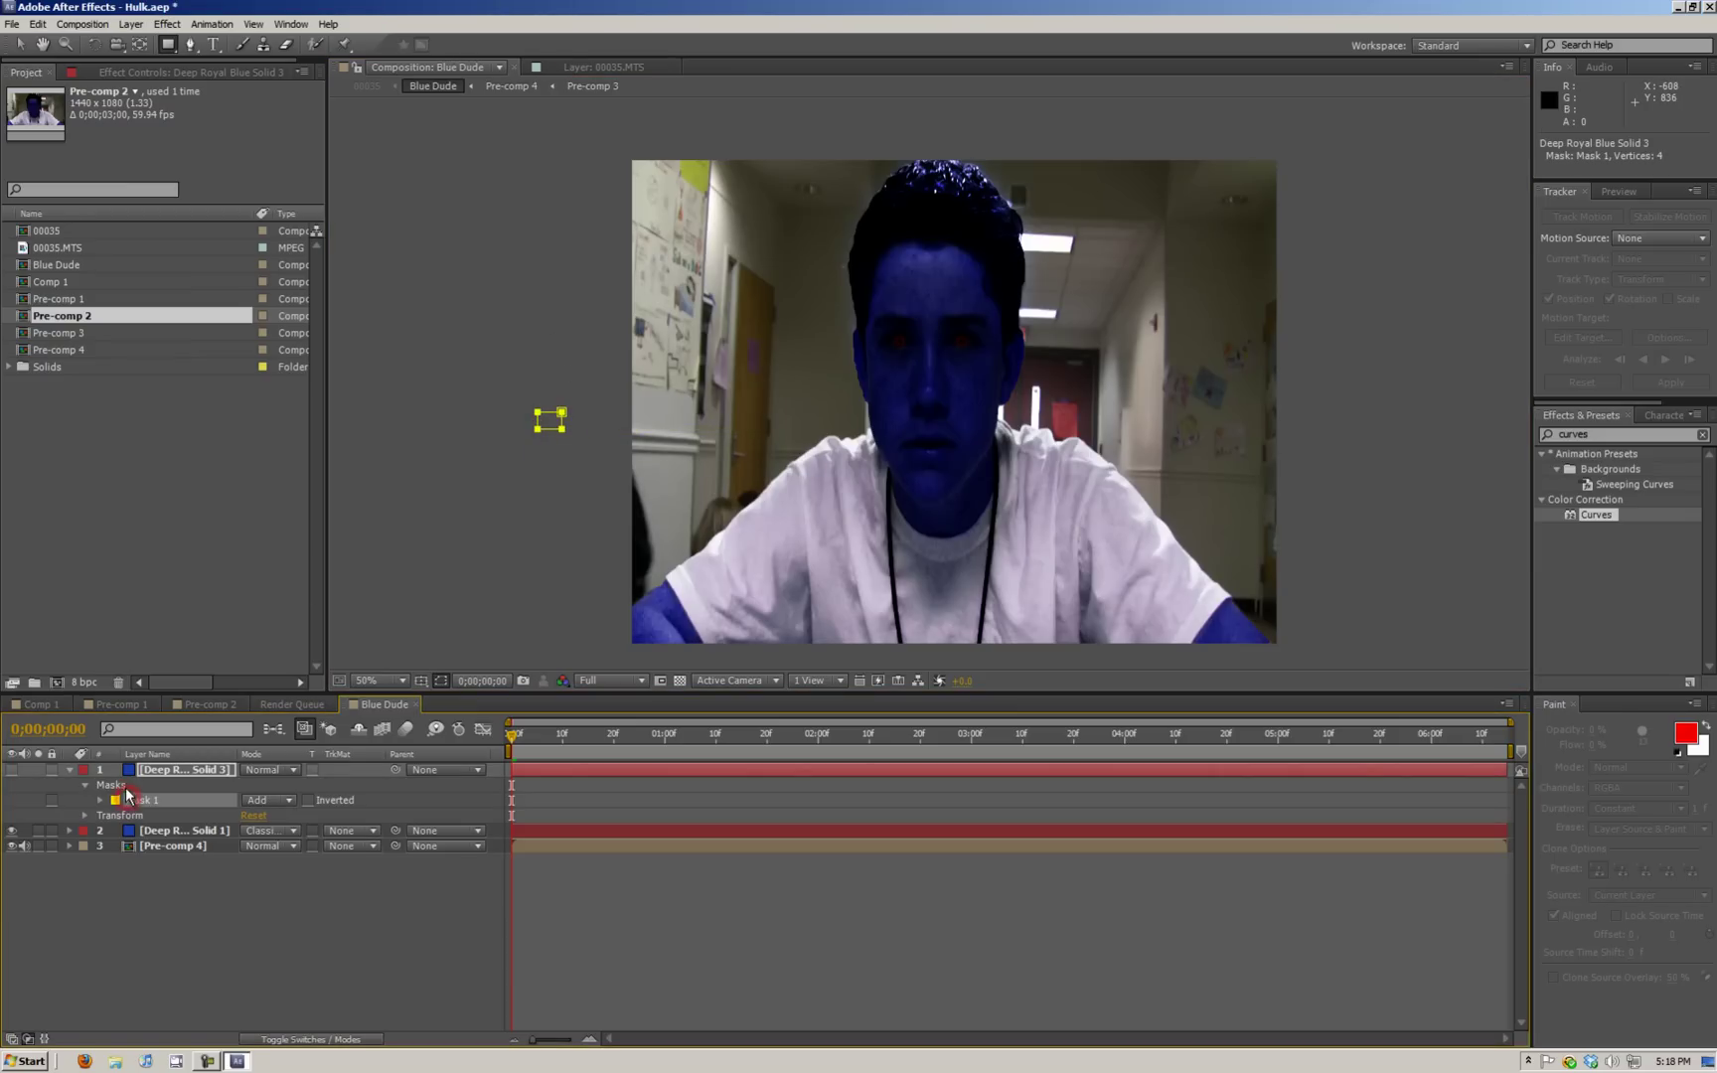
{"action": "left_click", "coordinate": [129, 800]}
{"action": "key", "text": "Delete"}
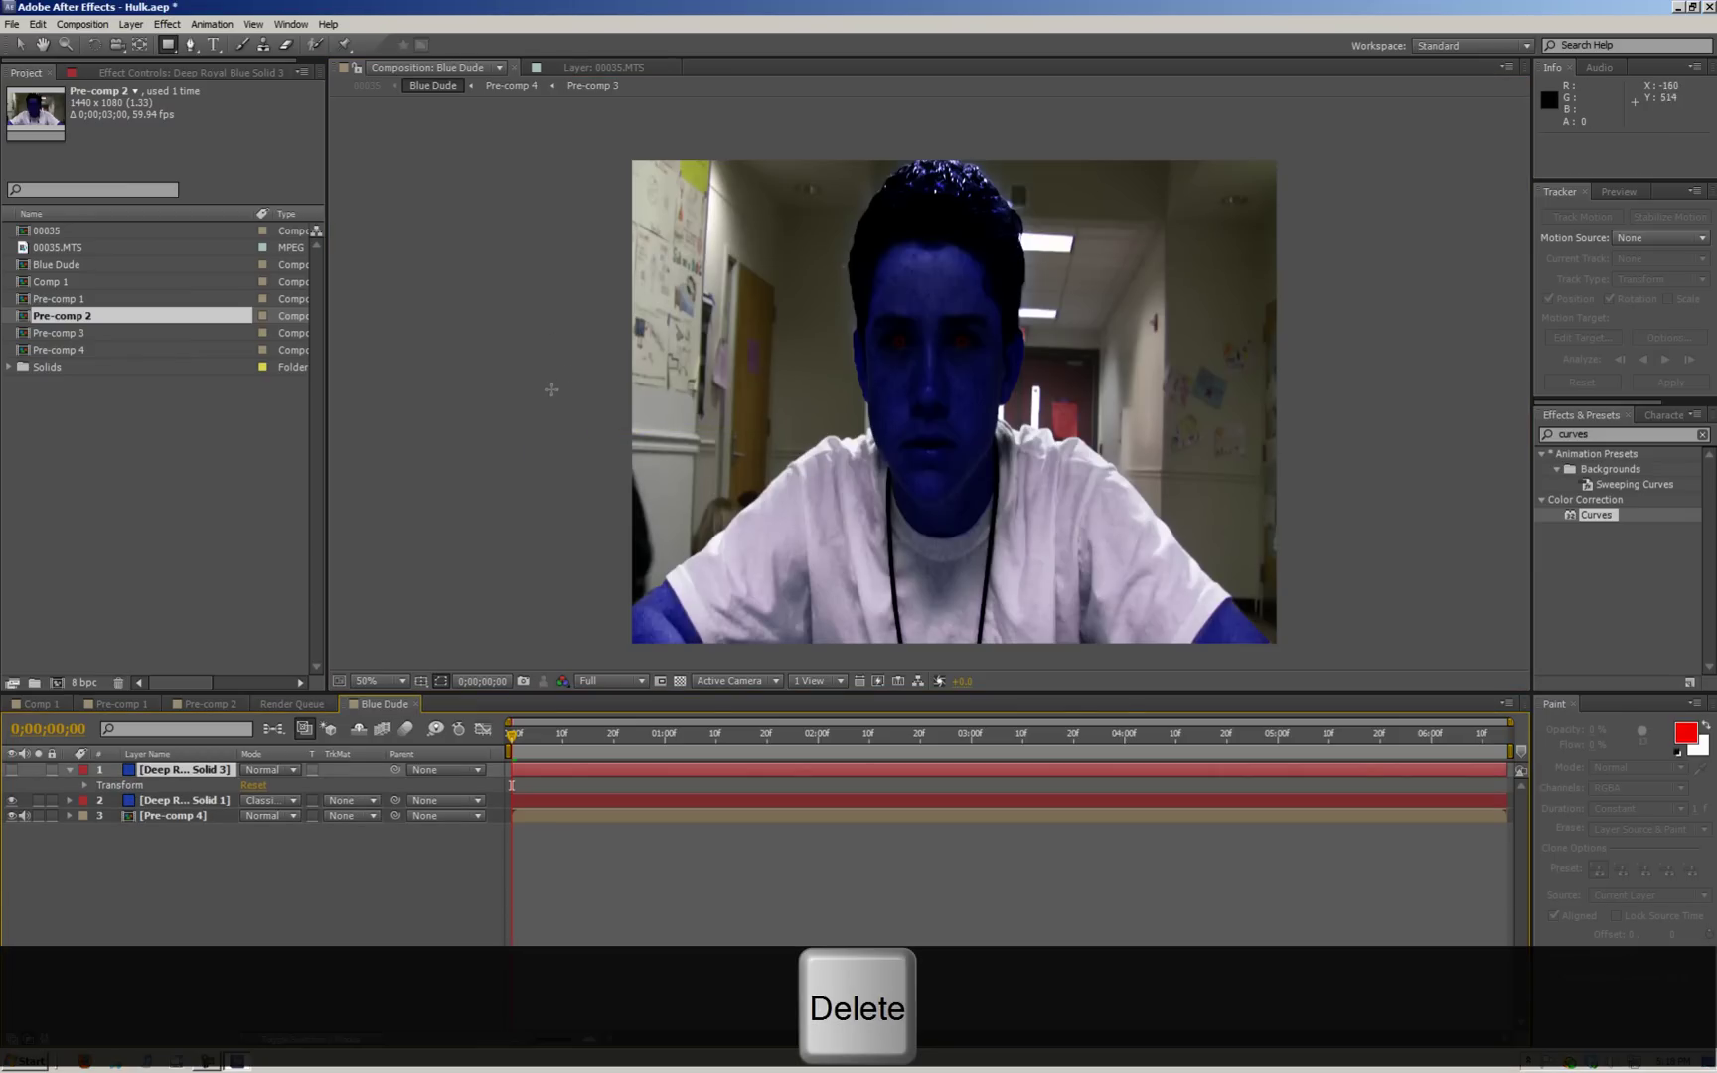
{"action": "left_click_drag", "start_coordinate": [542, 372], "coordinate": [1352, 680]}
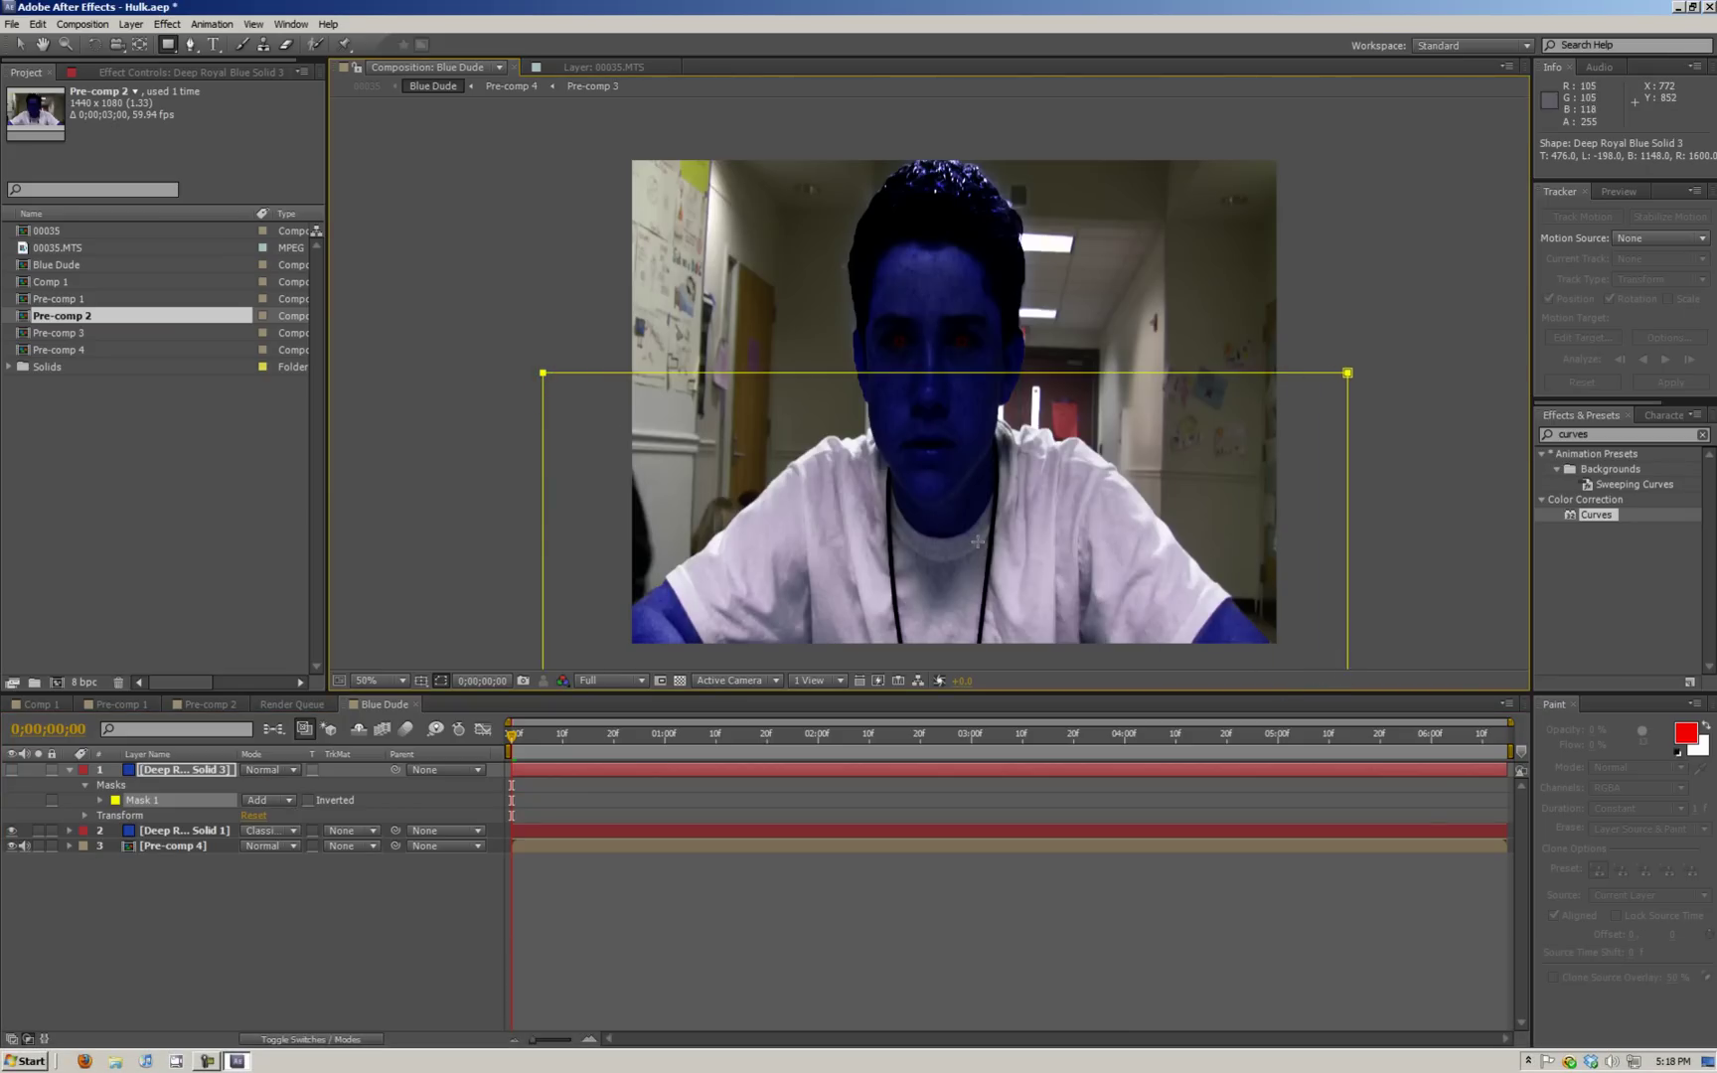
{"action": "left_click", "coordinate": [12, 769]}
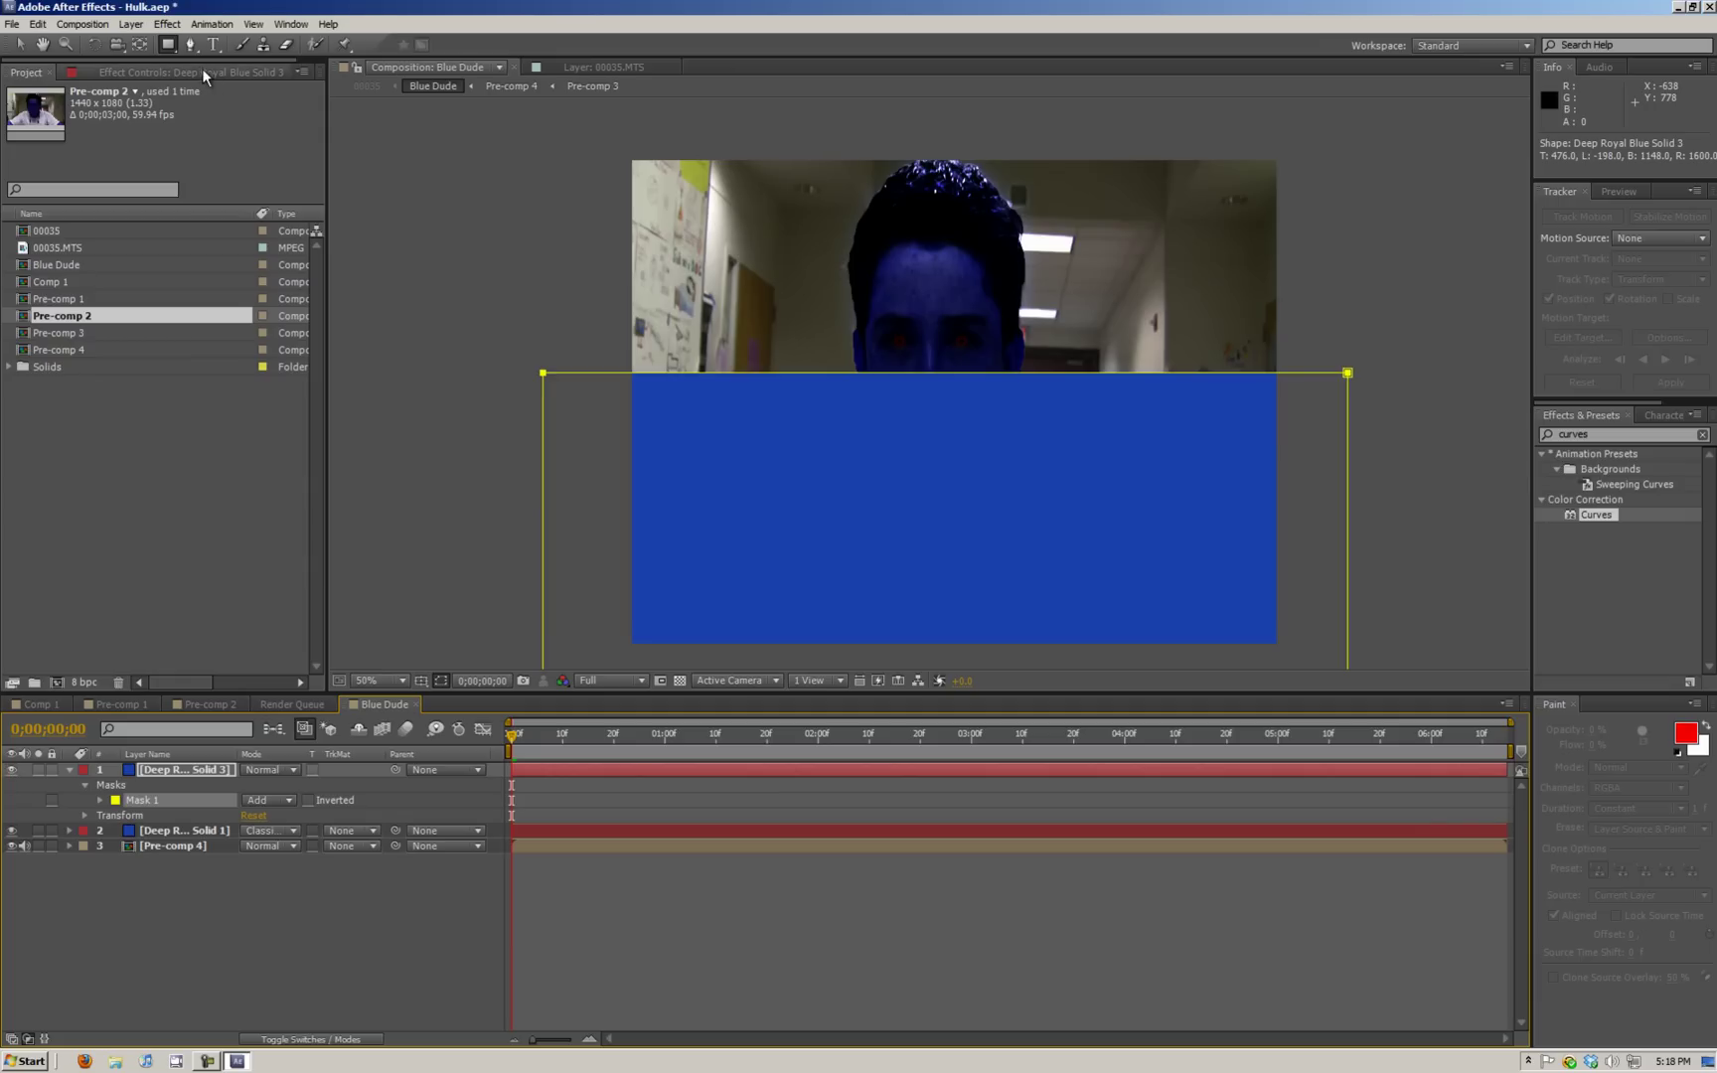
- Hide the new solid and start a Pen tool mask tracing the man's outline from the left arm up along the left shoulder
{"action": "left_click", "coordinate": [189, 44]}
{"action": "left_click", "coordinate": [12, 770]}
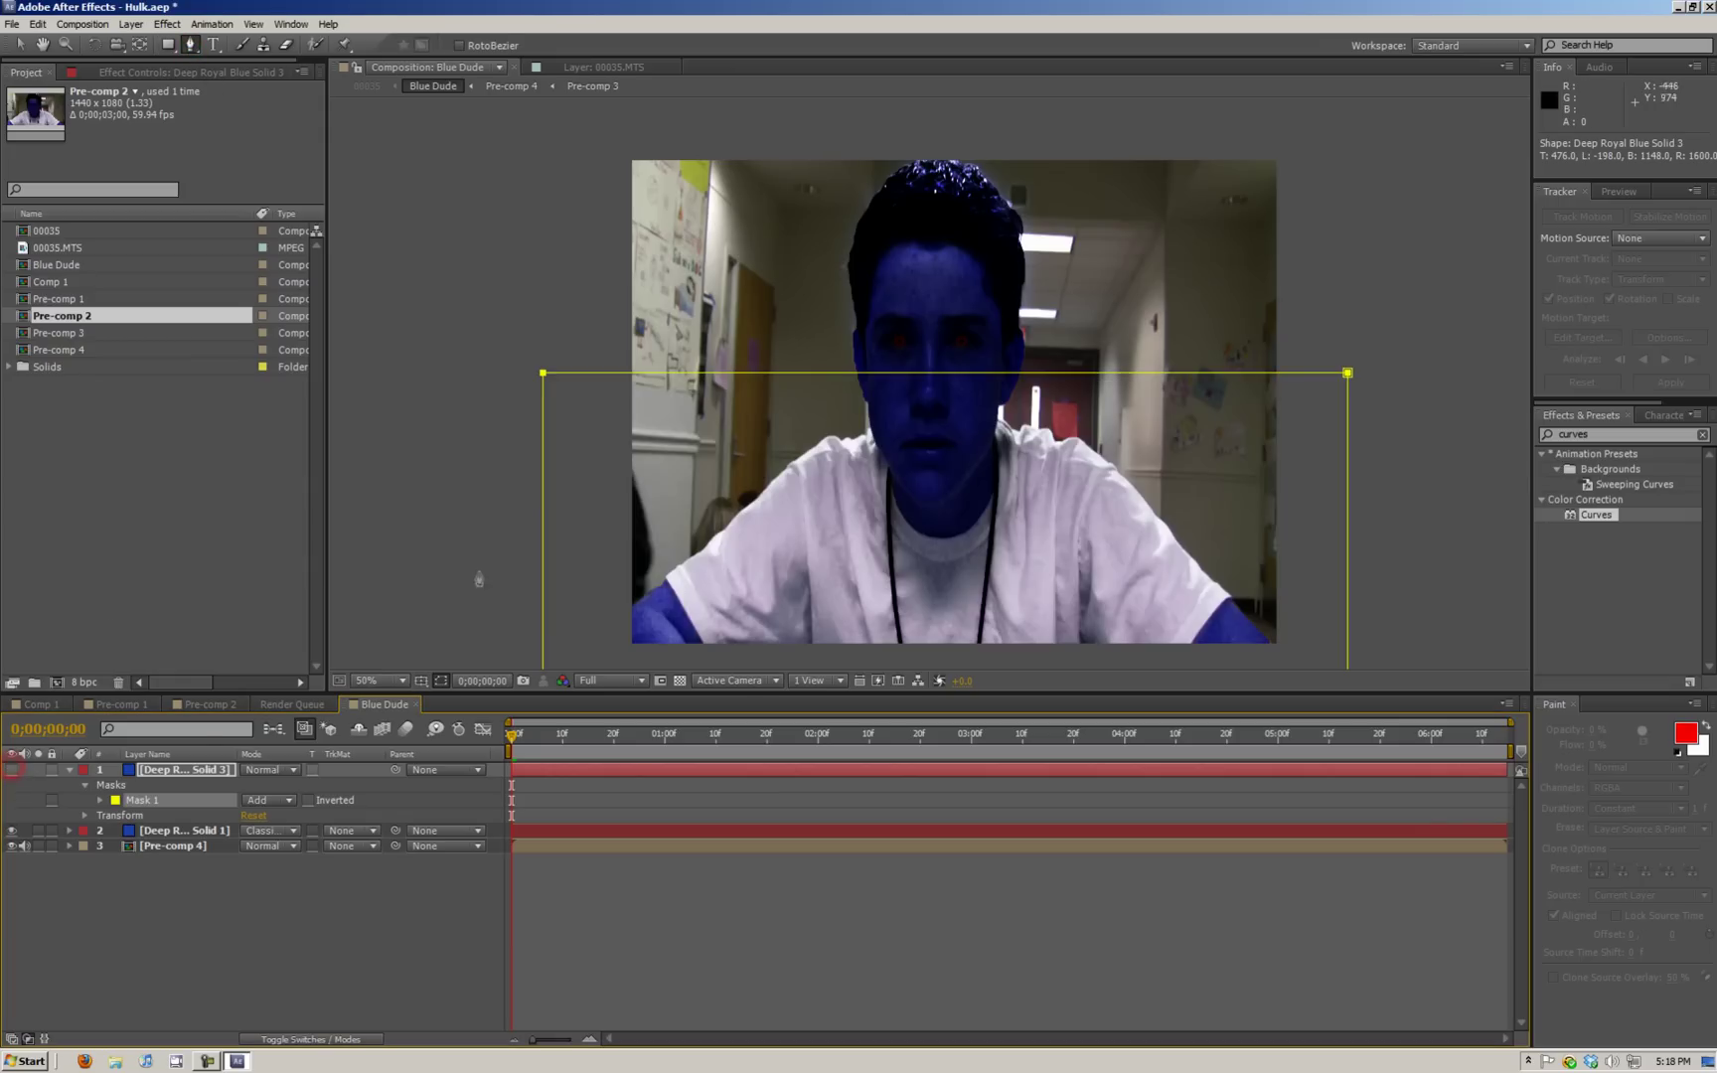
{"action": "left_click", "coordinate": [632, 603]}
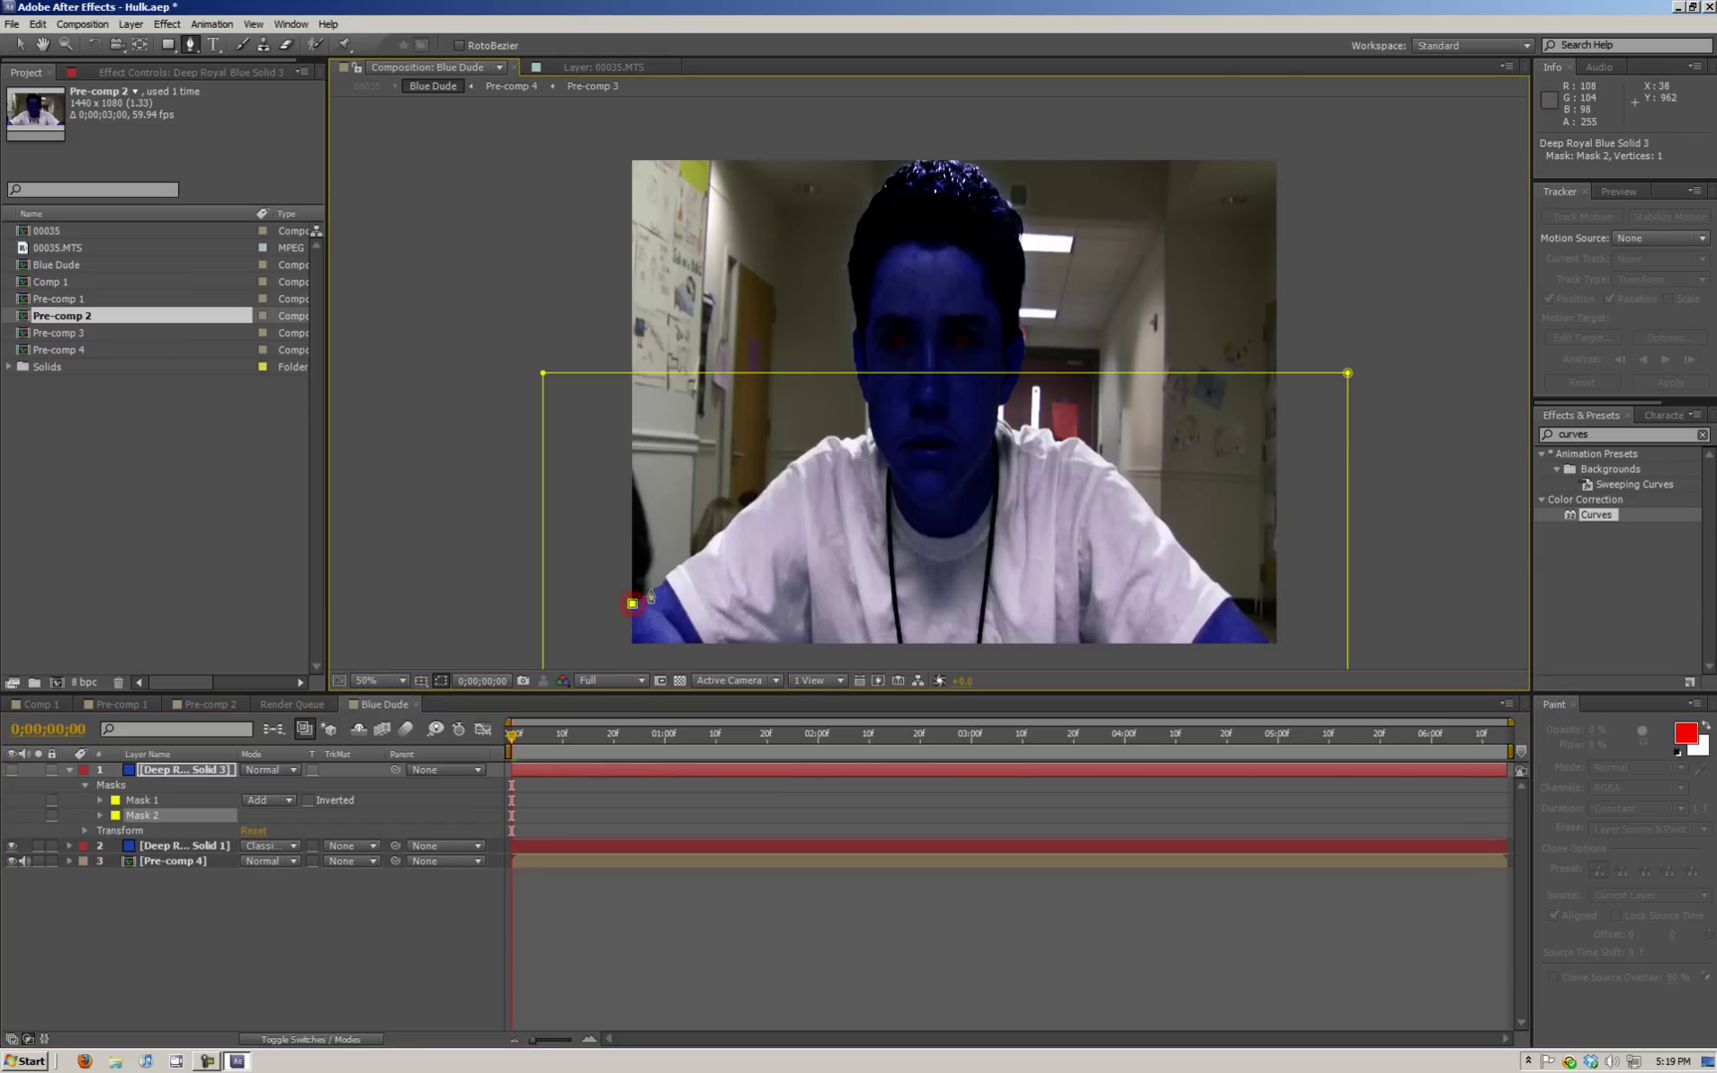
{"action": "left_click", "coordinate": [671, 569]}
{"action": "left_click", "coordinate": [718, 526]}
{"action": "left_click", "coordinate": [784, 470]}
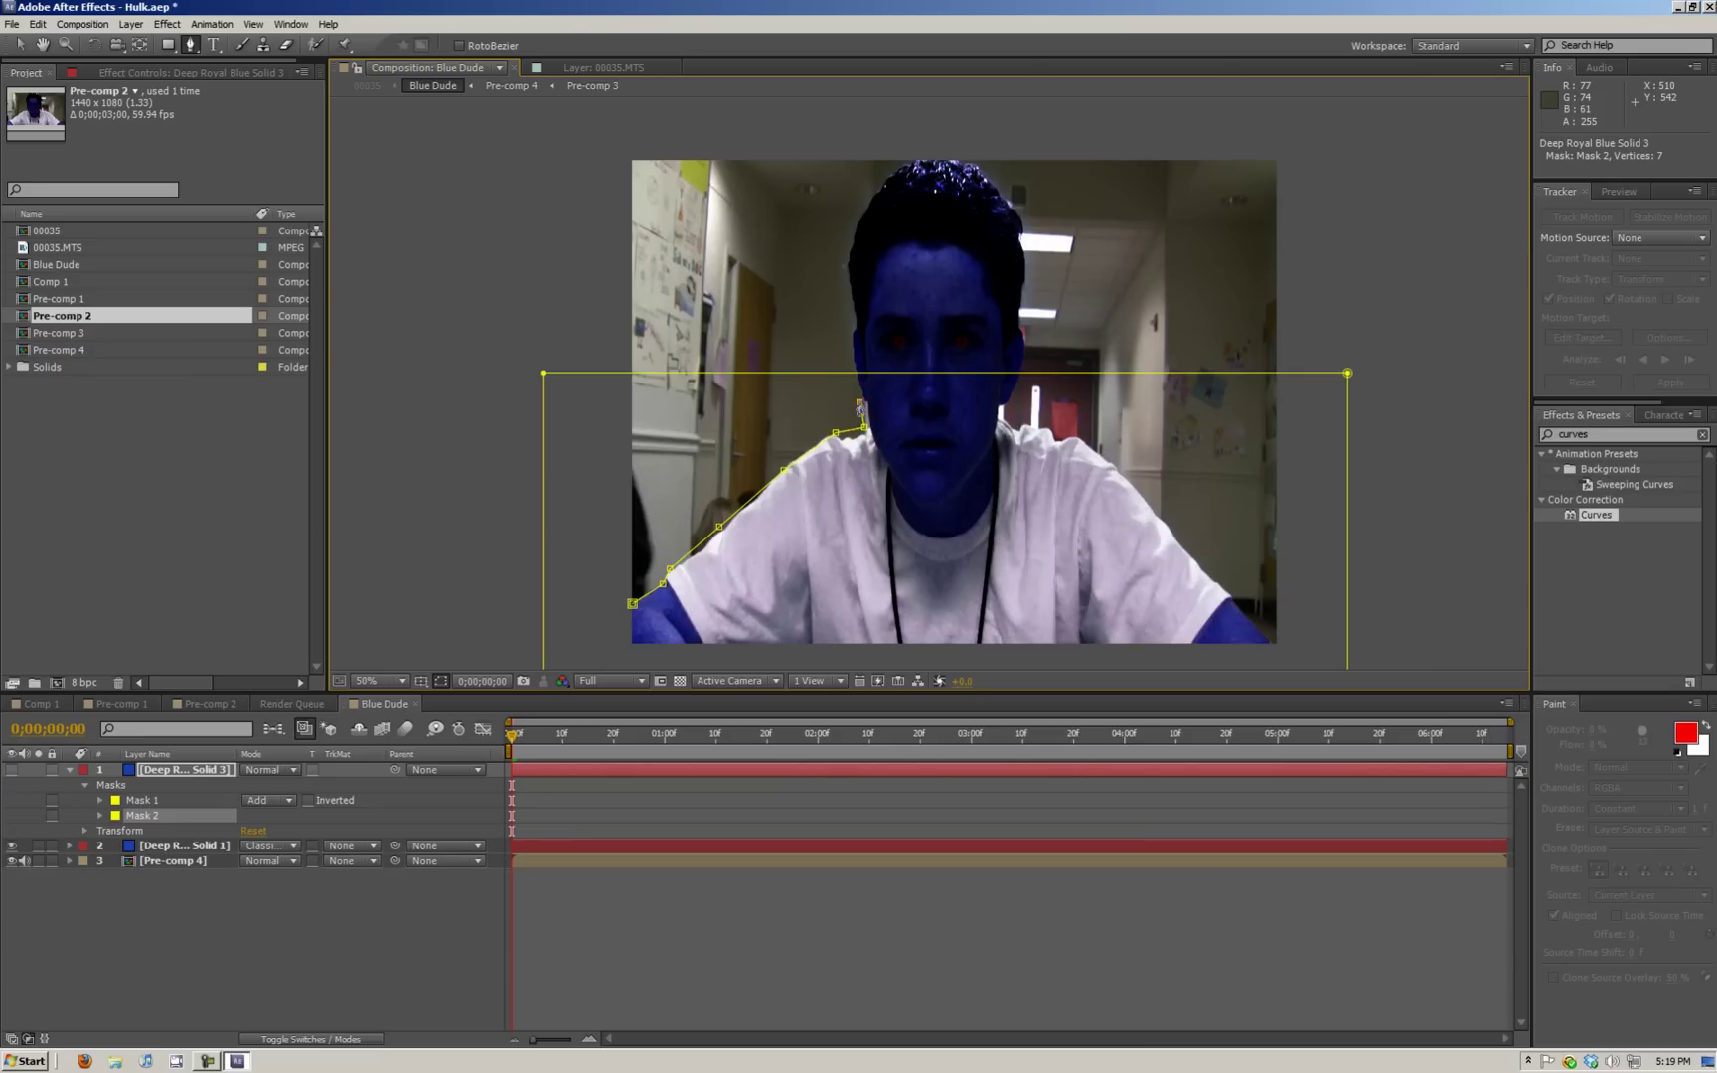
- Continue the body mask across the face at mouth-to-nose level, down the right side of the neck and onto the right shoulder
{"action": "left_click", "coordinate": [1018, 376]}
{"action": "left_click", "coordinate": [998, 412]}
{"action": "left_click", "coordinate": [1014, 425]}
{"action": "left_click", "coordinate": [1057, 432]}
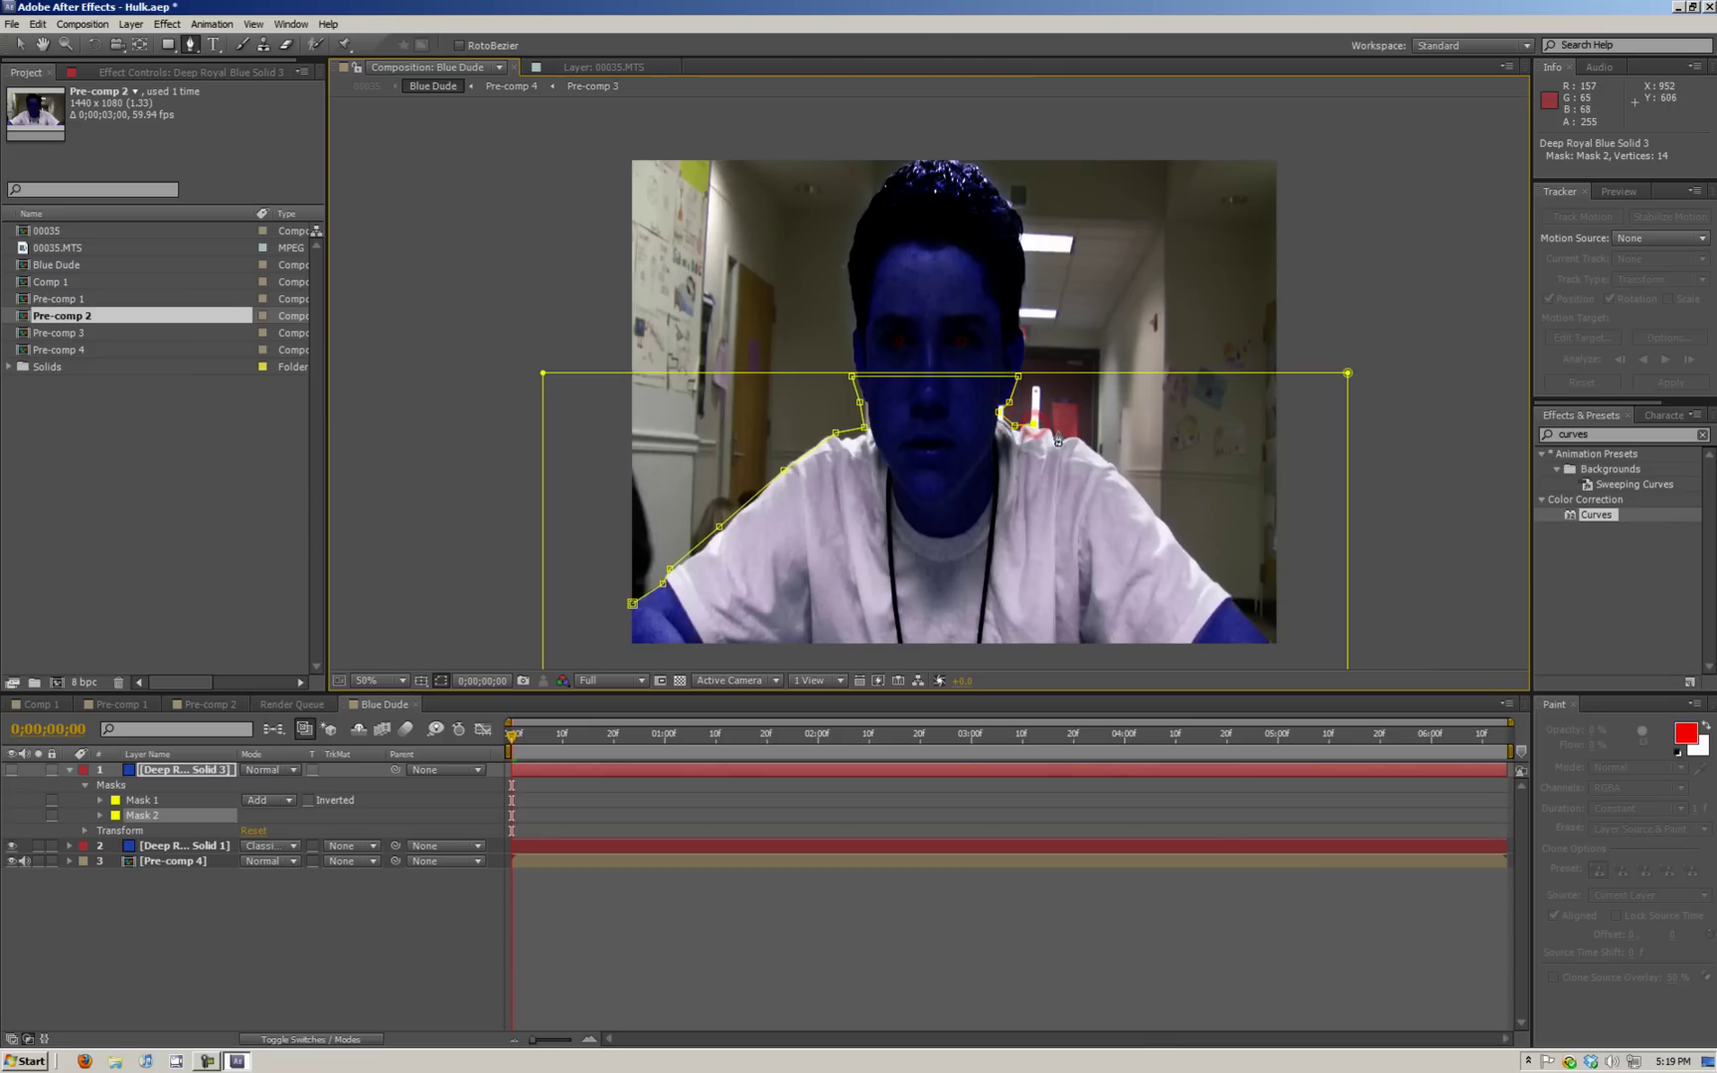
{"action": "left_click", "coordinate": [1080, 434]}
{"action": "left_click", "coordinate": [1100, 455]}
- Trace the body mask down the right arm and close it just below the frame's lower edge at its starting point
{"action": "left_click", "coordinate": [1157, 506]}
{"action": "left_click", "coordinate": [1154, 507]}
{"action": "left_click", "coordinate": [1210, 577]}
{"action": "left_click", "coordinate": [1271, 641]}
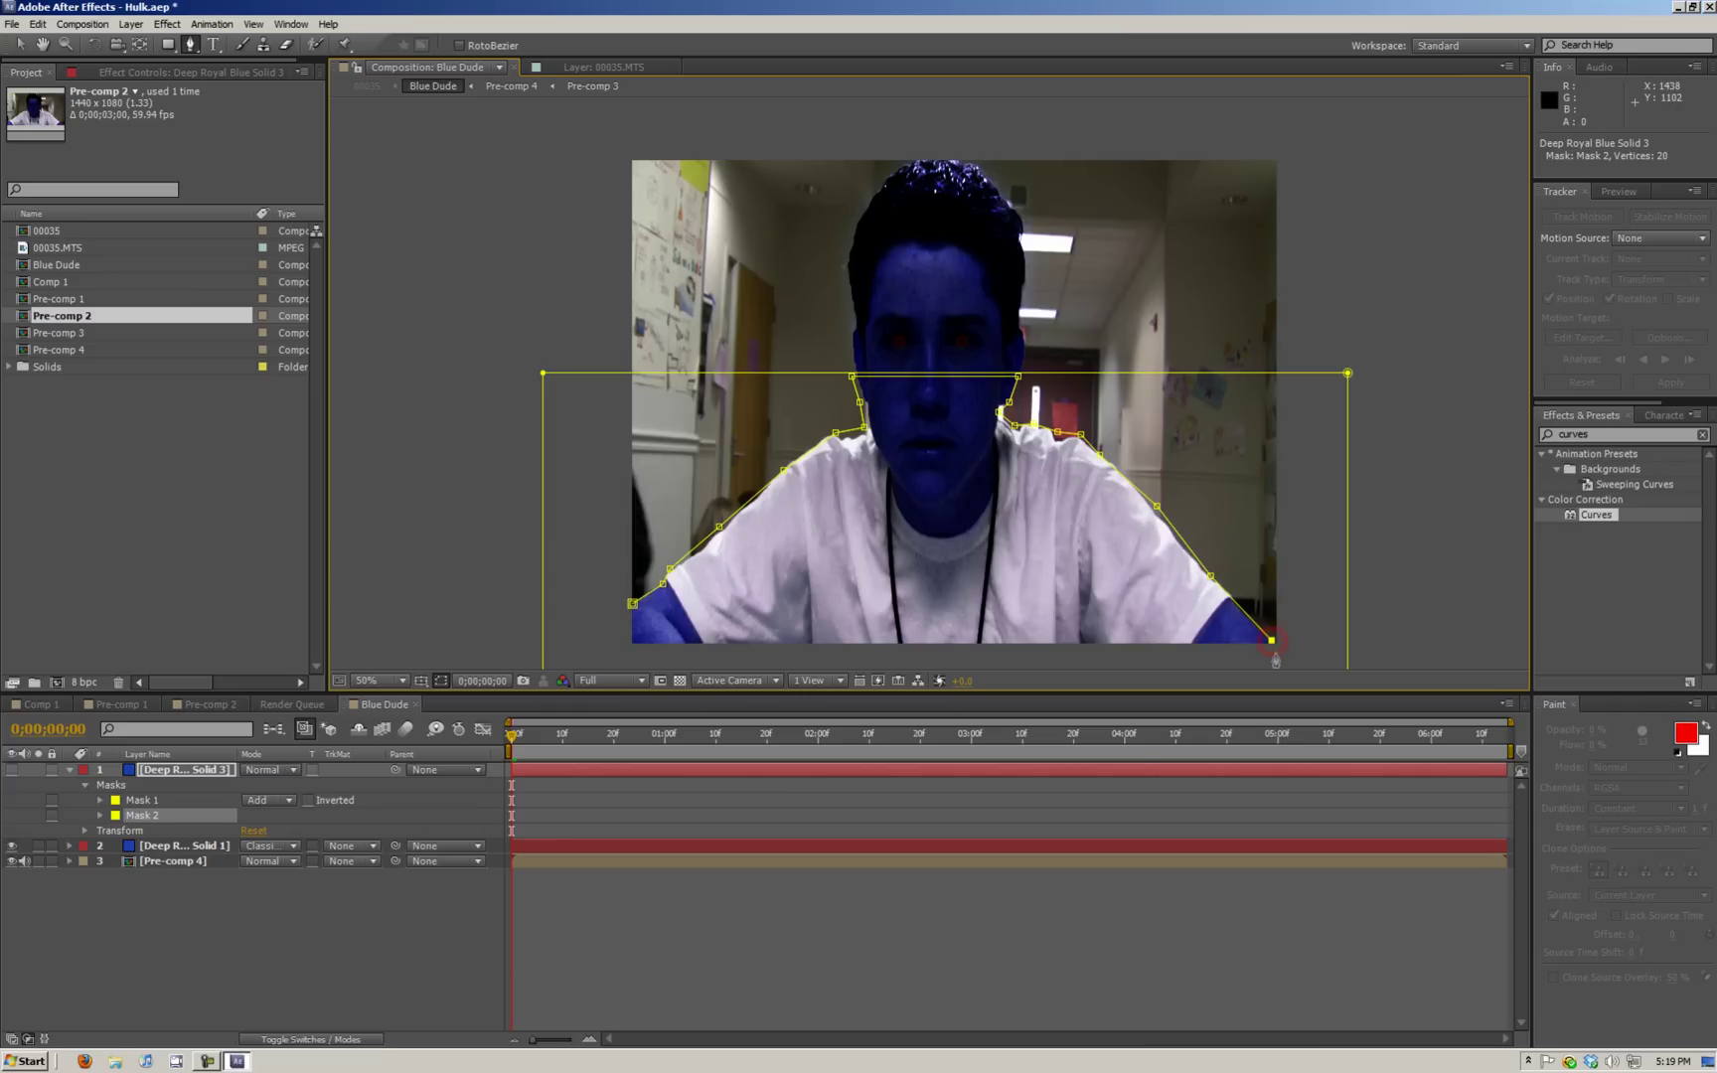
{"action": "left_click", "coordinate": [624, 650]}
{"action": "left_click", "coordinate": [620, 608]}
{"action": "left_click", "coordinate": [632, 603]}
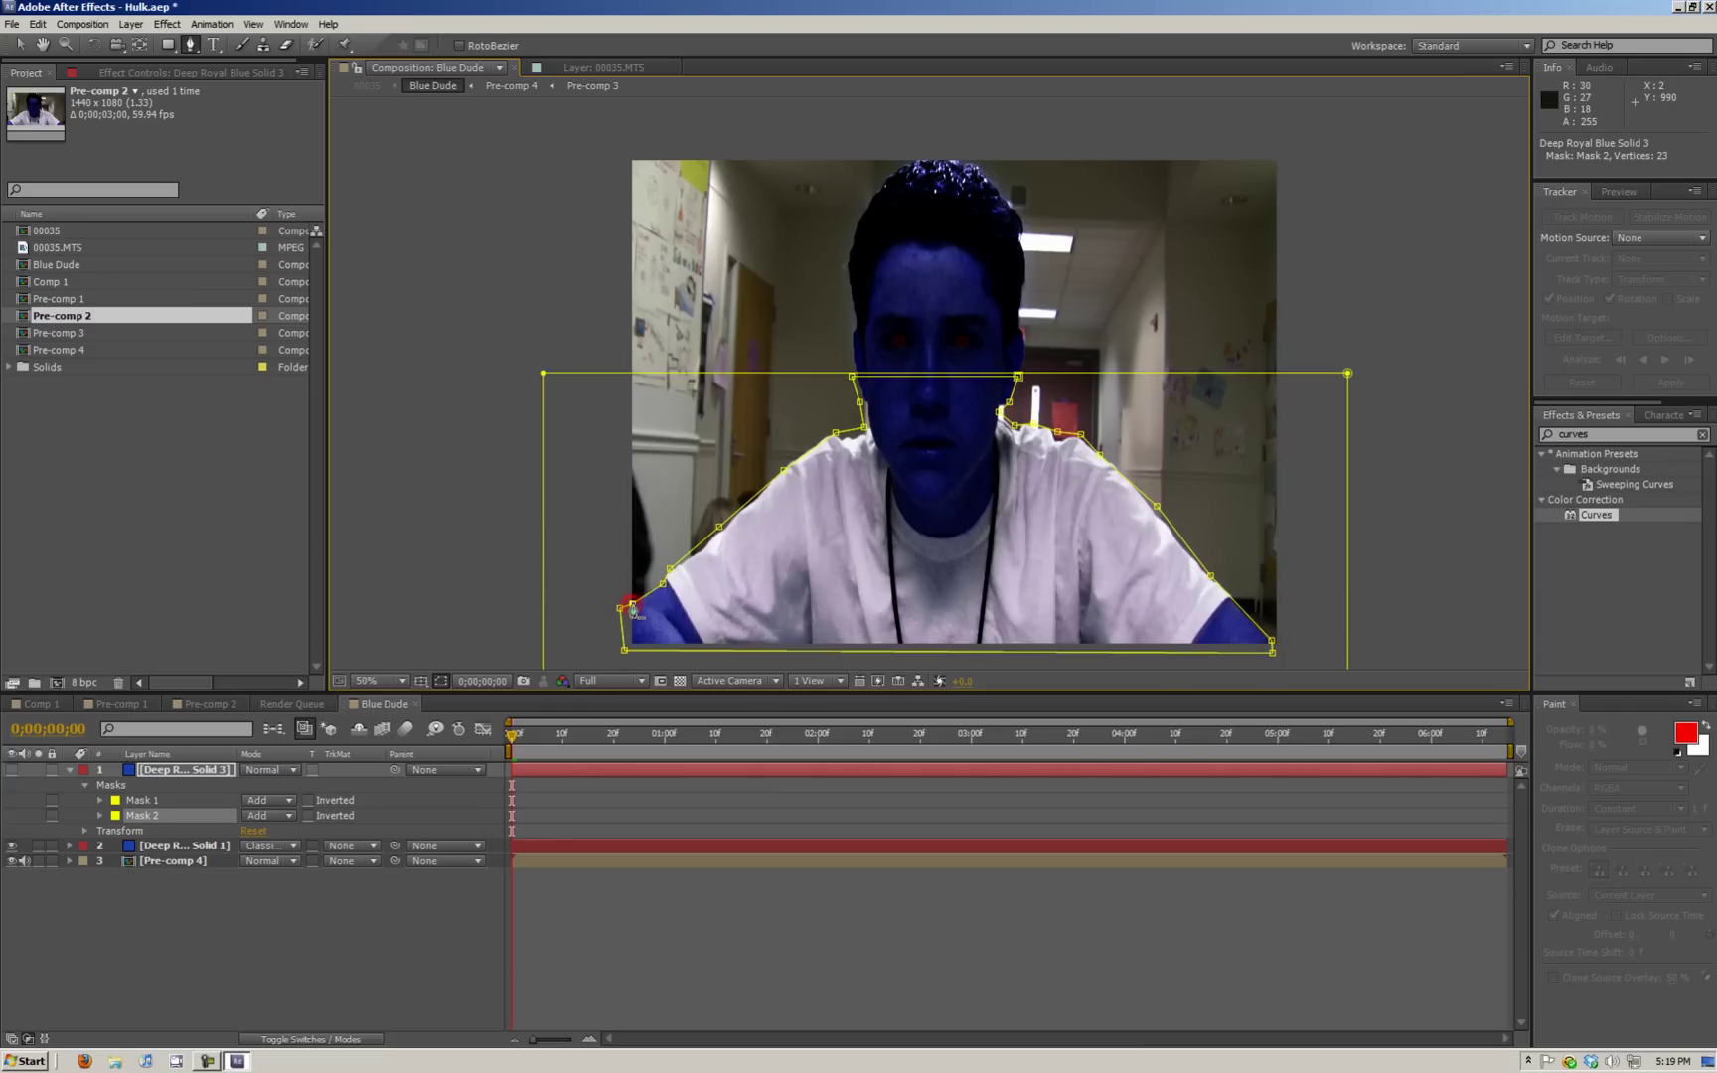
- Show the solid, delete its rectangular Mask 1, and set the body mask's opacity to 42%
{"action": "left_click", "coordinate": [14, 771]}
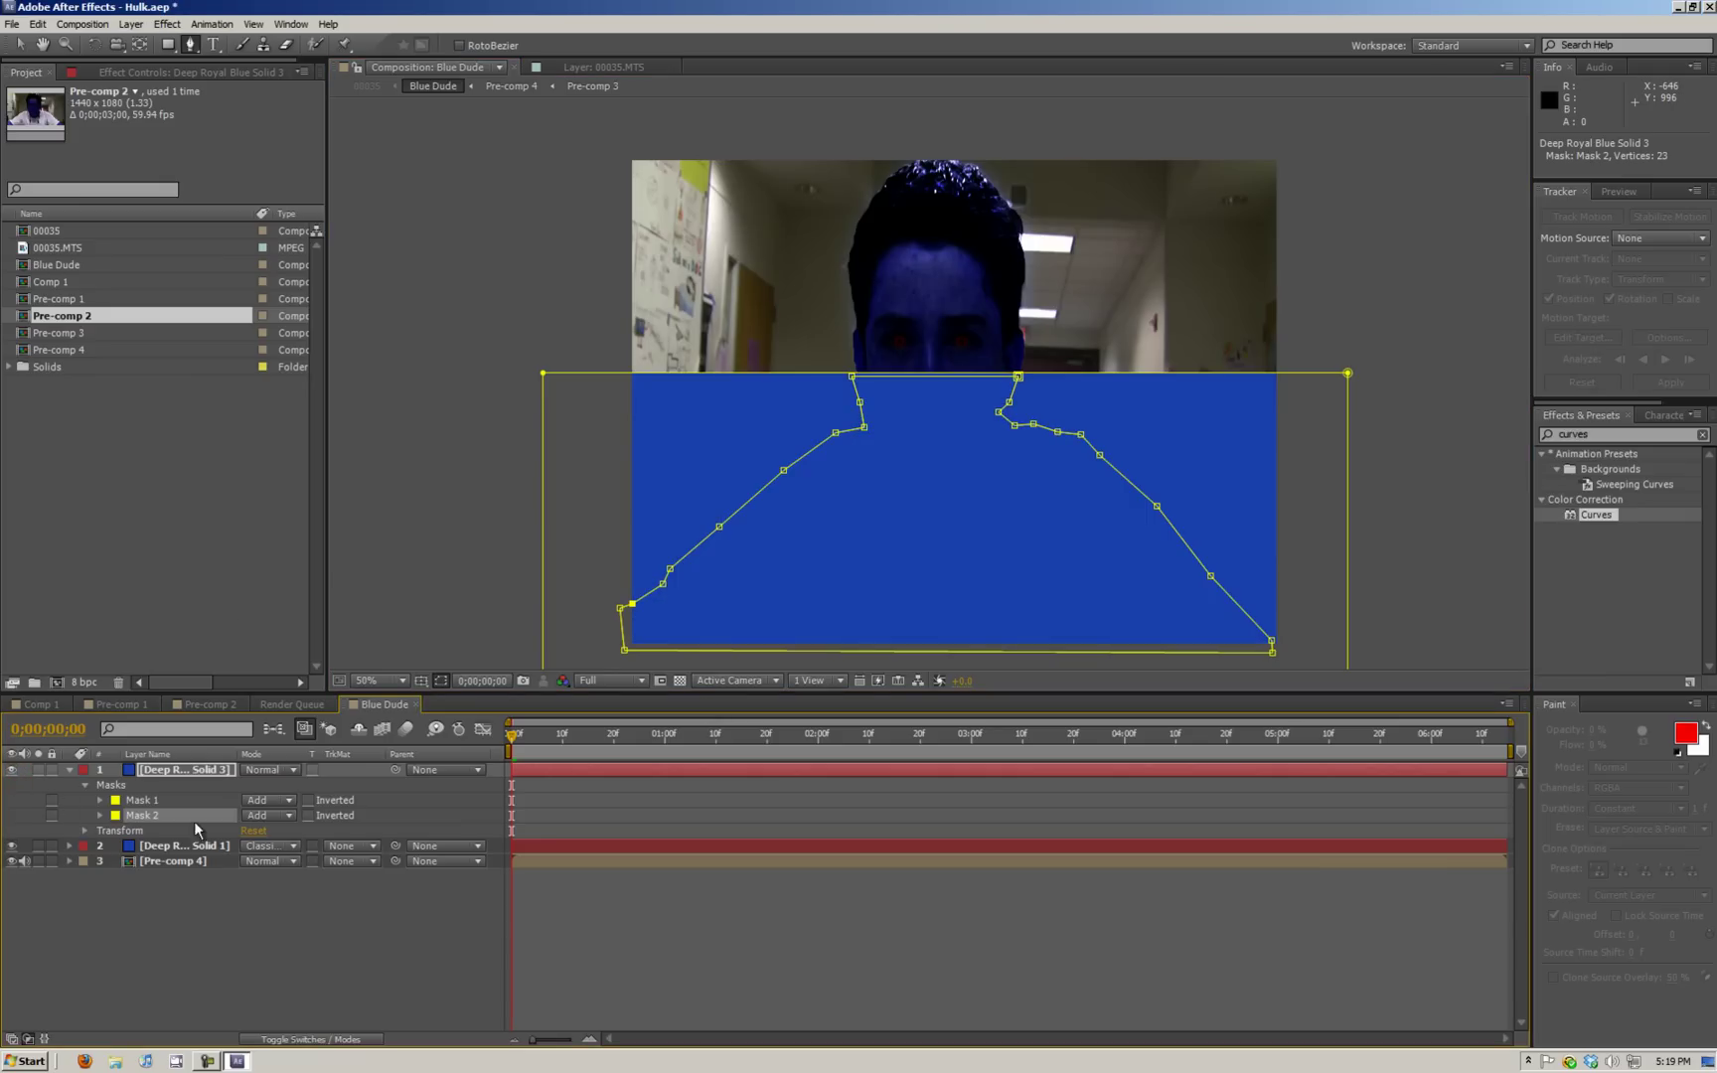
{"action": "left_click", "coordinate": [99, 815]}
{"action": "left_click", "coordinate": [100, 799]}
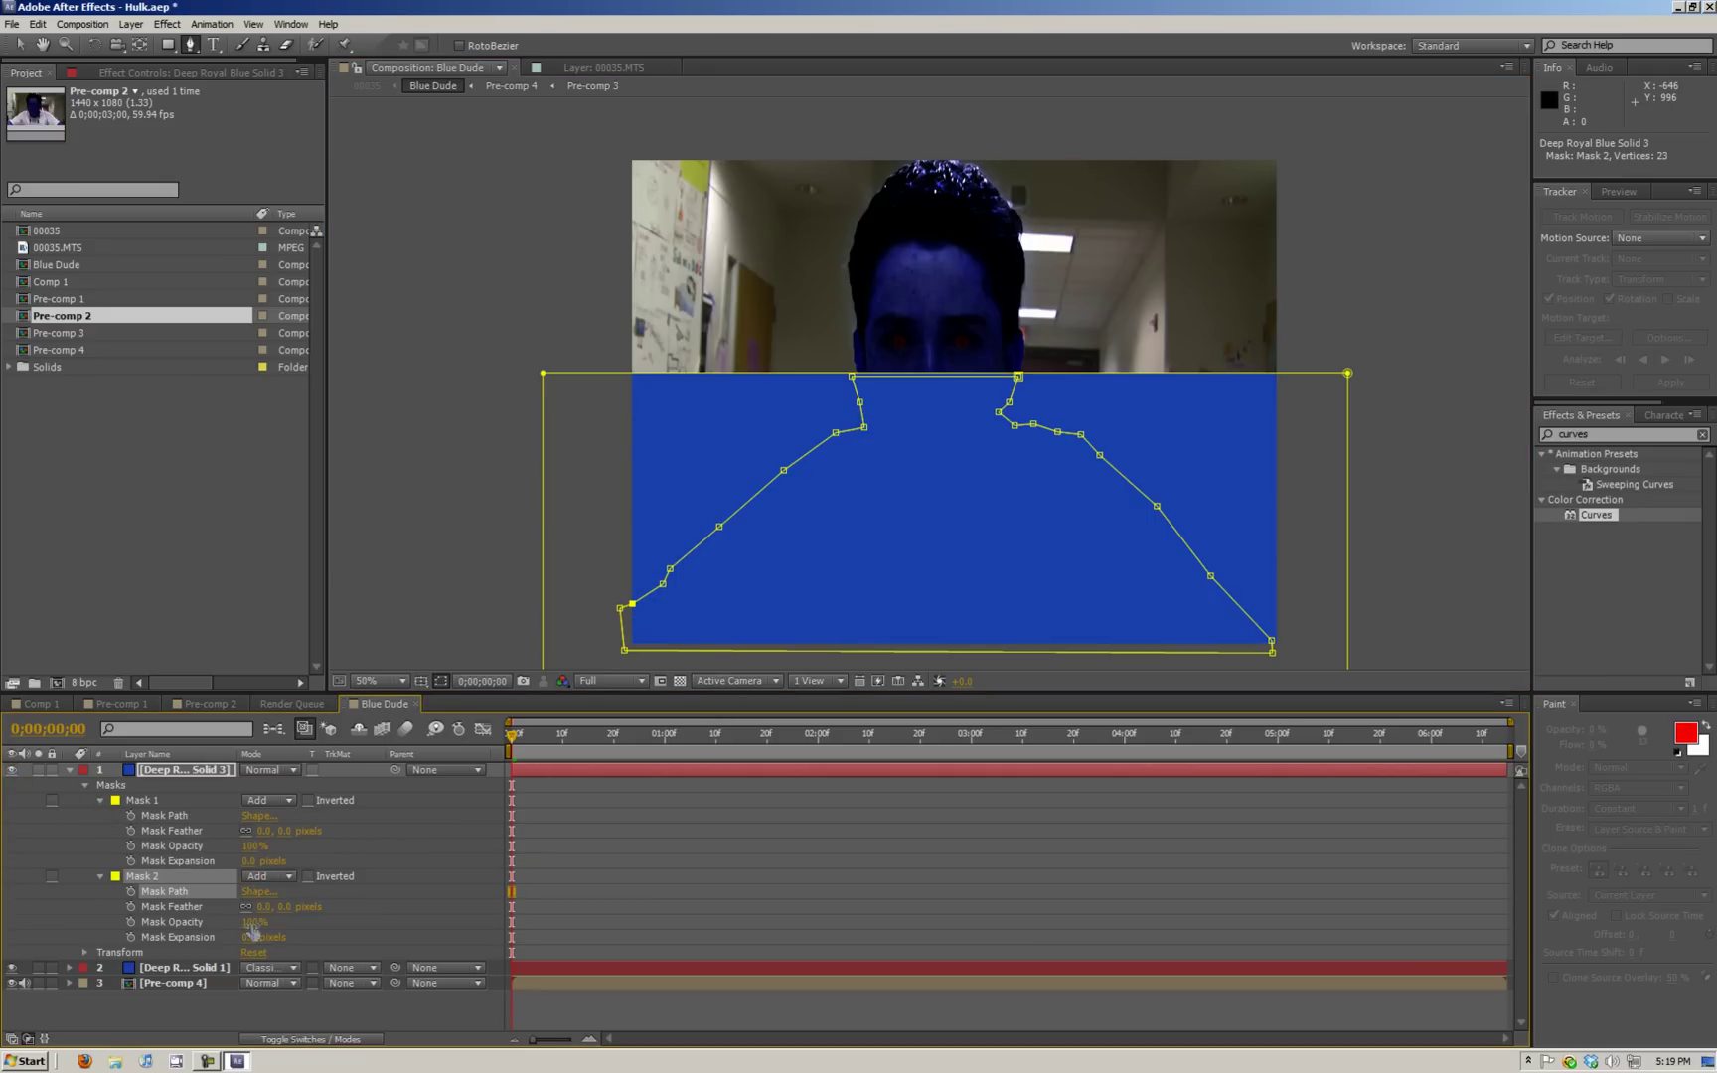
{"action": "left_click", "coordinate": [253, 923]}
{"action": "left_click_drag", "start_coordinate": [253, 923], "coordinate": [226, 842]}
{"action": "key", "text": "Delete"}
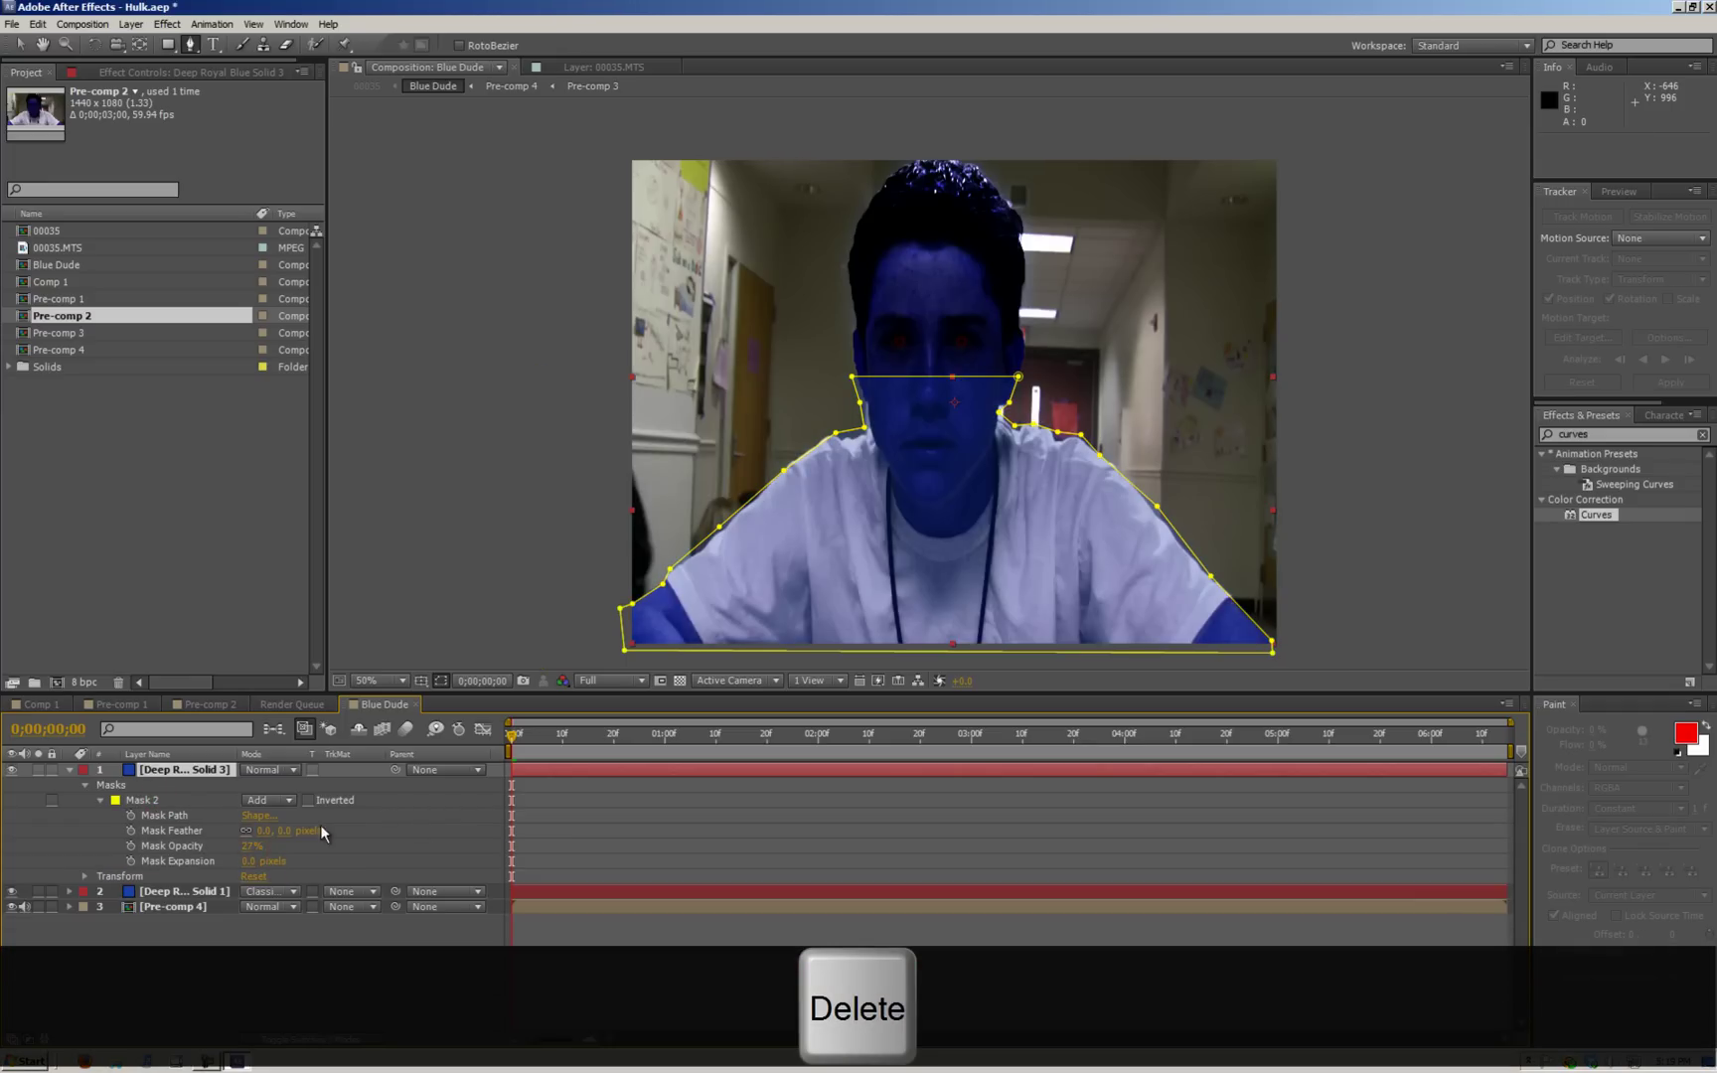
{"action": "left_click_drag", "start_coordinate": [248, 852], "coordinate": [263, 849]}
- Set the new solid's blending mode to Classic Color Dodge and its body mask opacity to 54%
{"action": "left_click", "coordinate": [288, 771]}
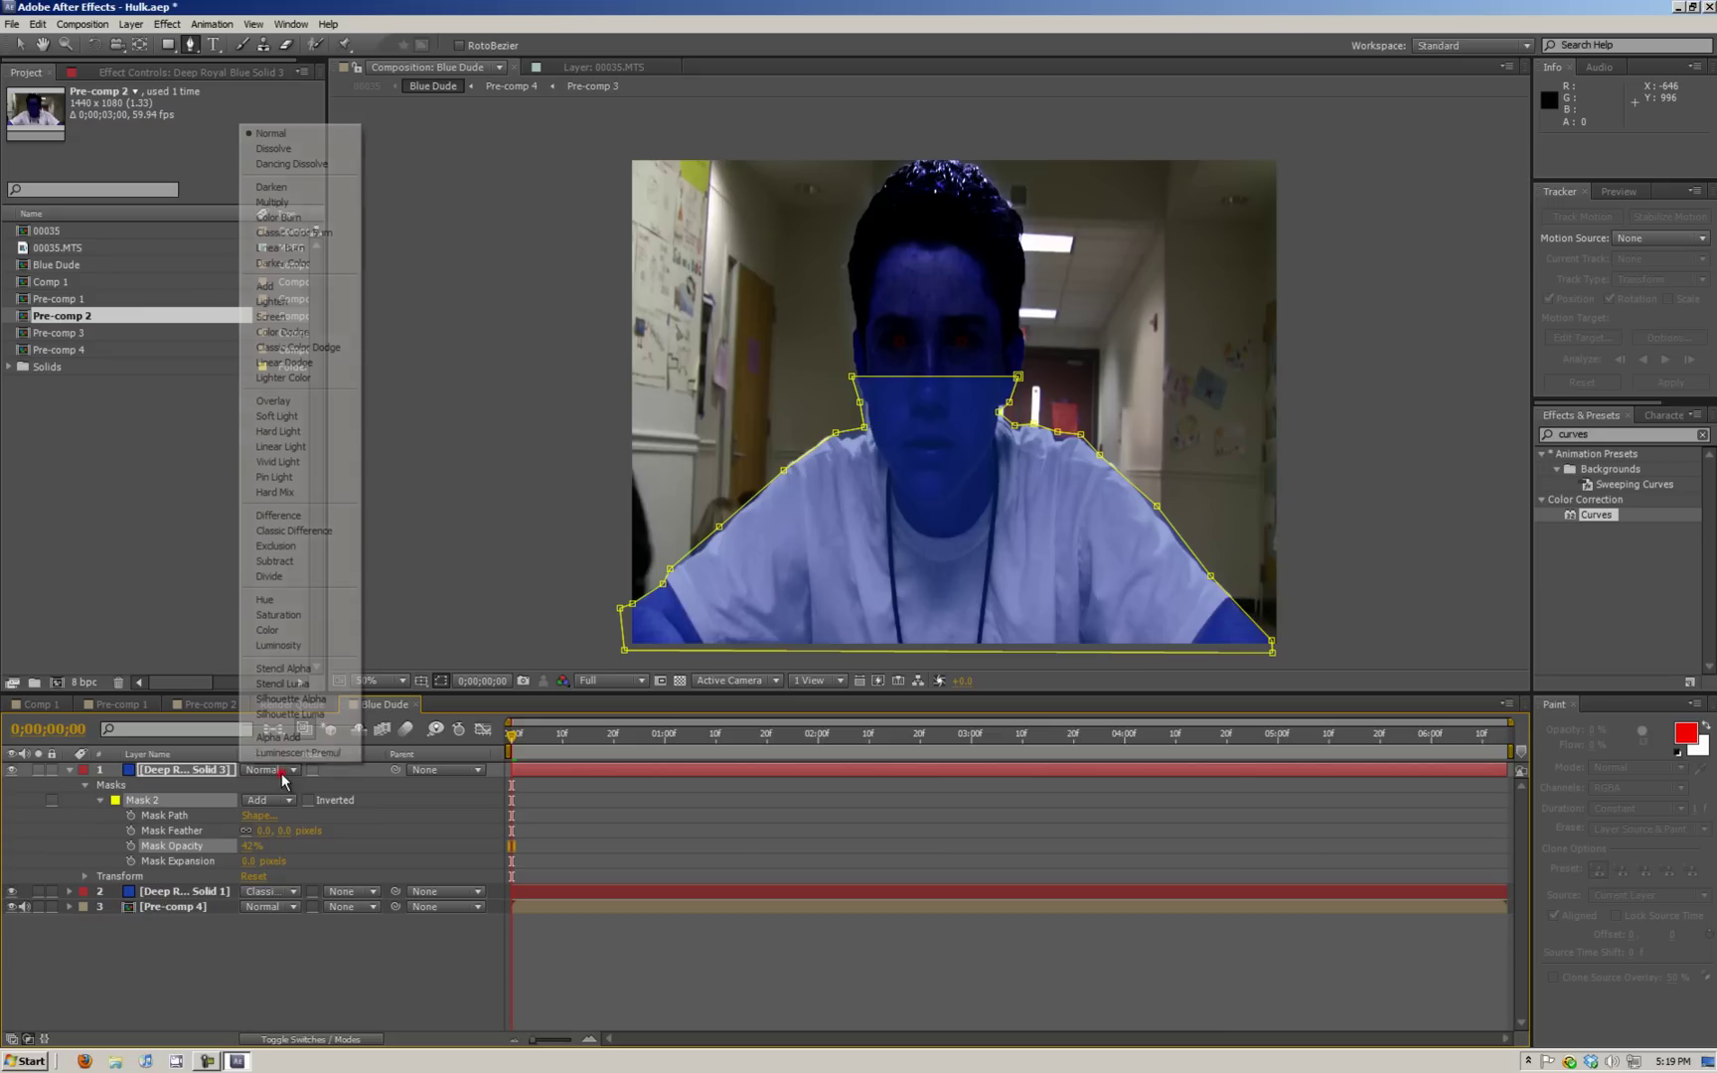
{"action": "left_click", "coordinate": [329, 350]}
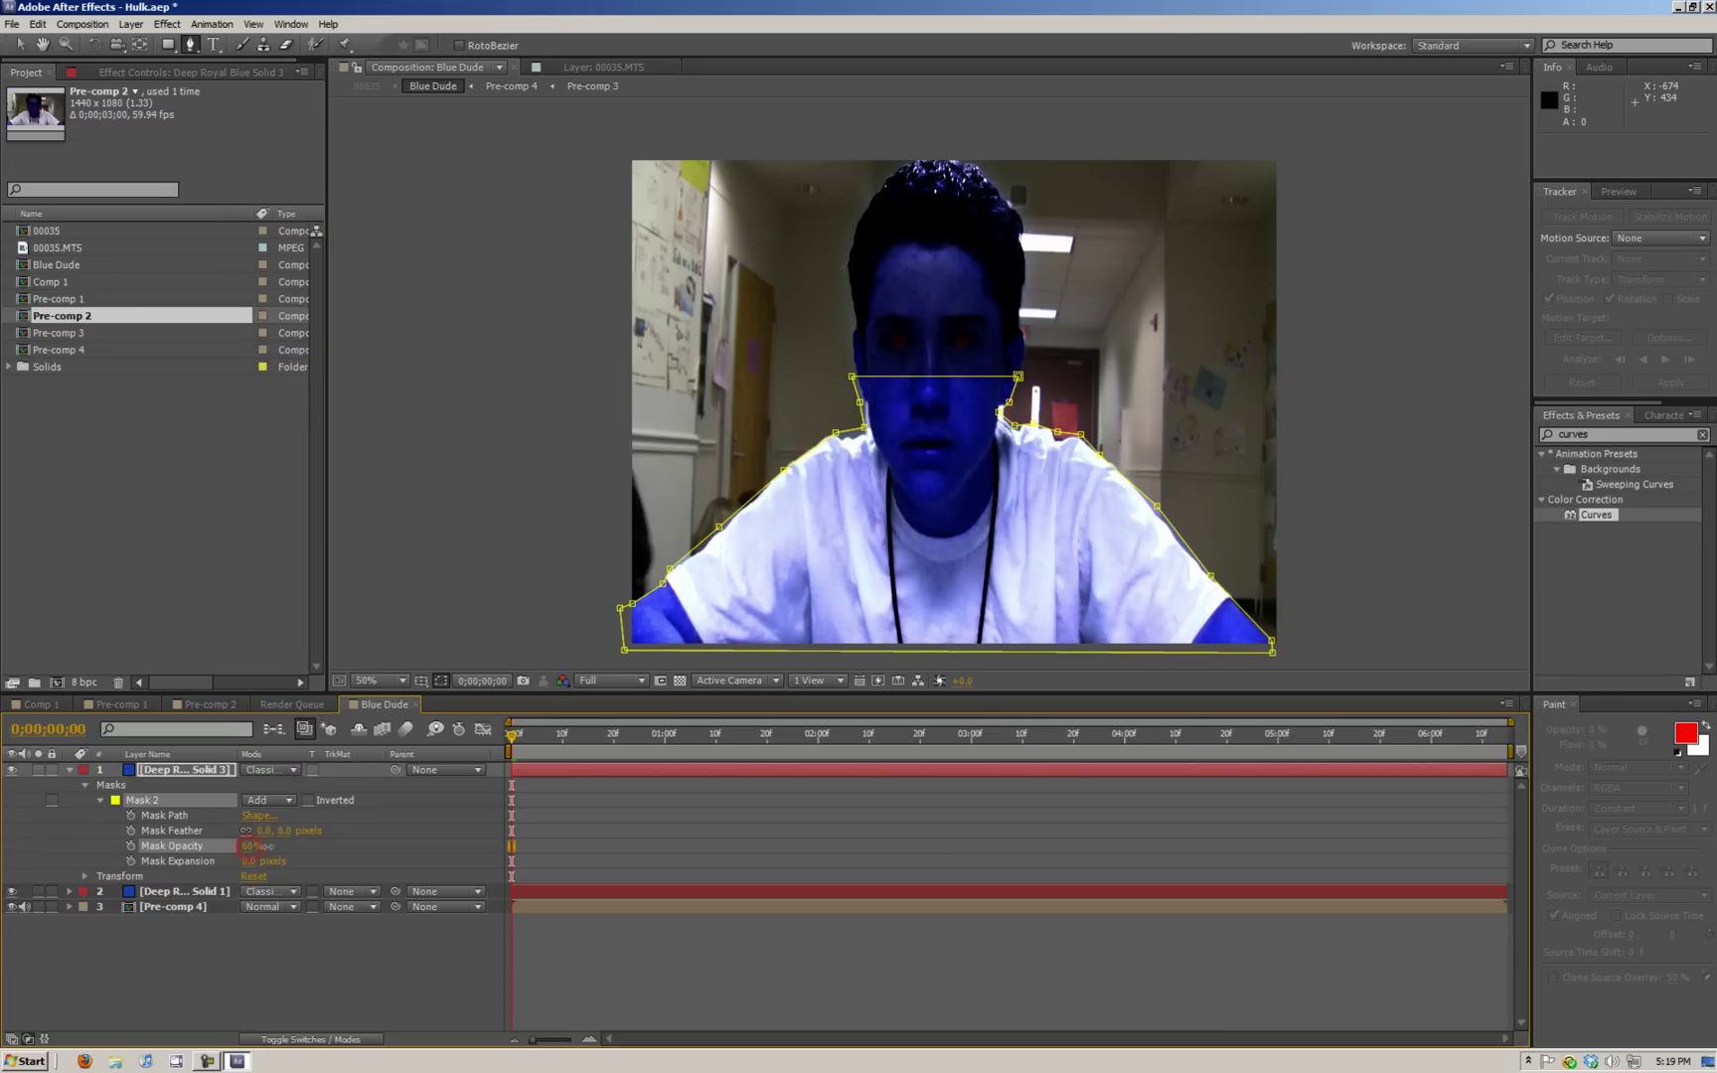
{"action": "left_click_drag", "start_coordinate": [274, 846], "coordinate": [257, 845]}
- Move the body mask's vertices slightly outward along the left arm, left shoulder and left side of the neck
{"action": "key", "text": "v"}
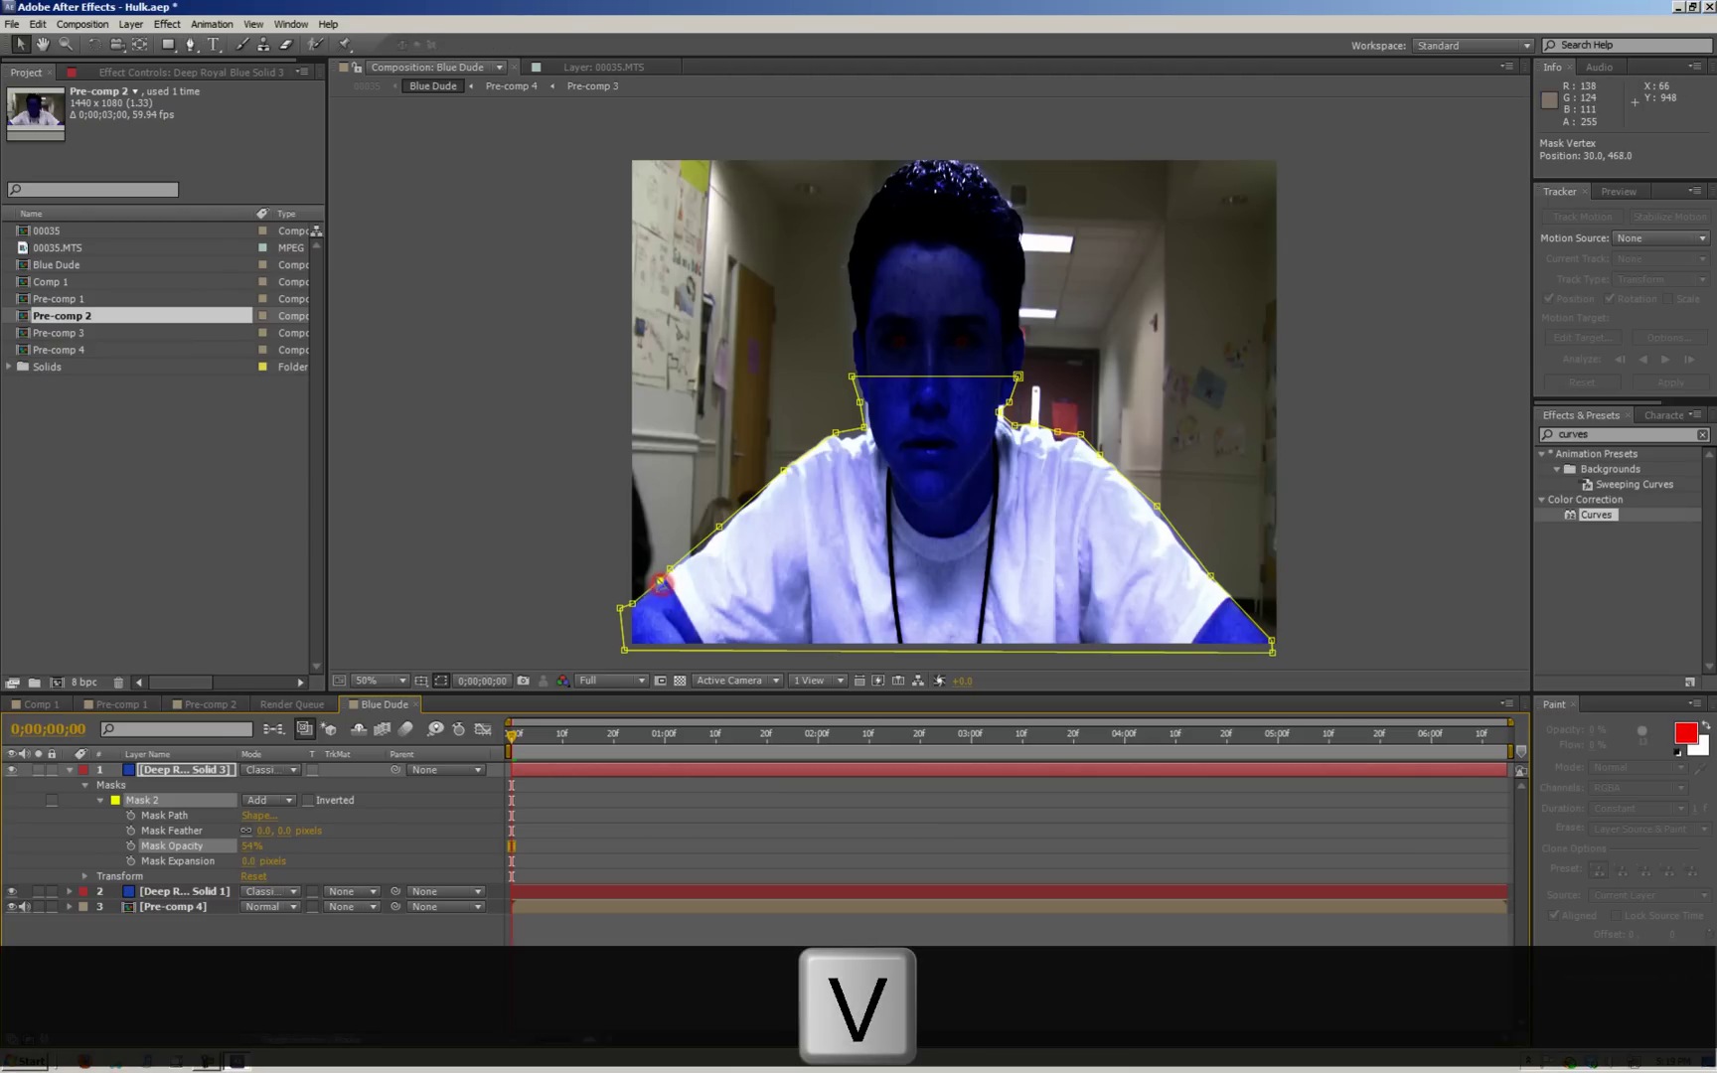
{"action": "left_click", "coordinate": [669, 565]}
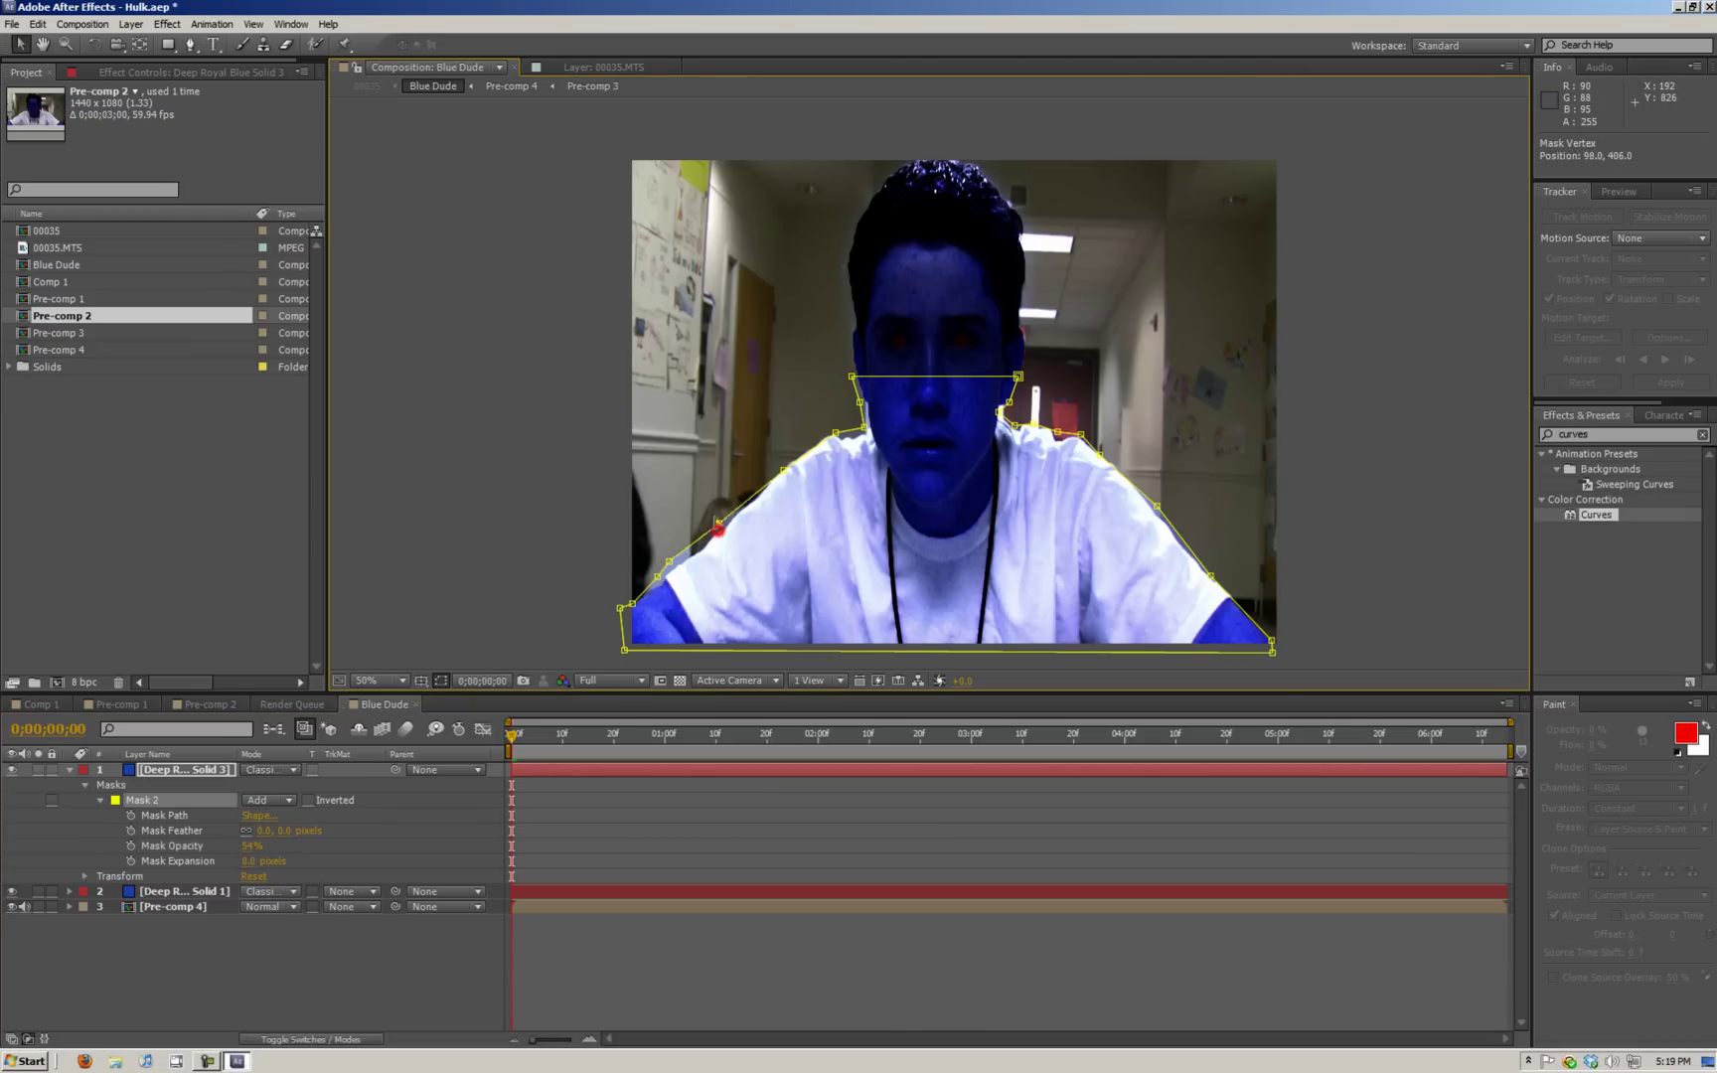
{"action": "left_click_drag", "start_coordinate": [785, 471], "coordinate": [832, 427]}
{"action": "left_click", "coordinate": [854, 424]}
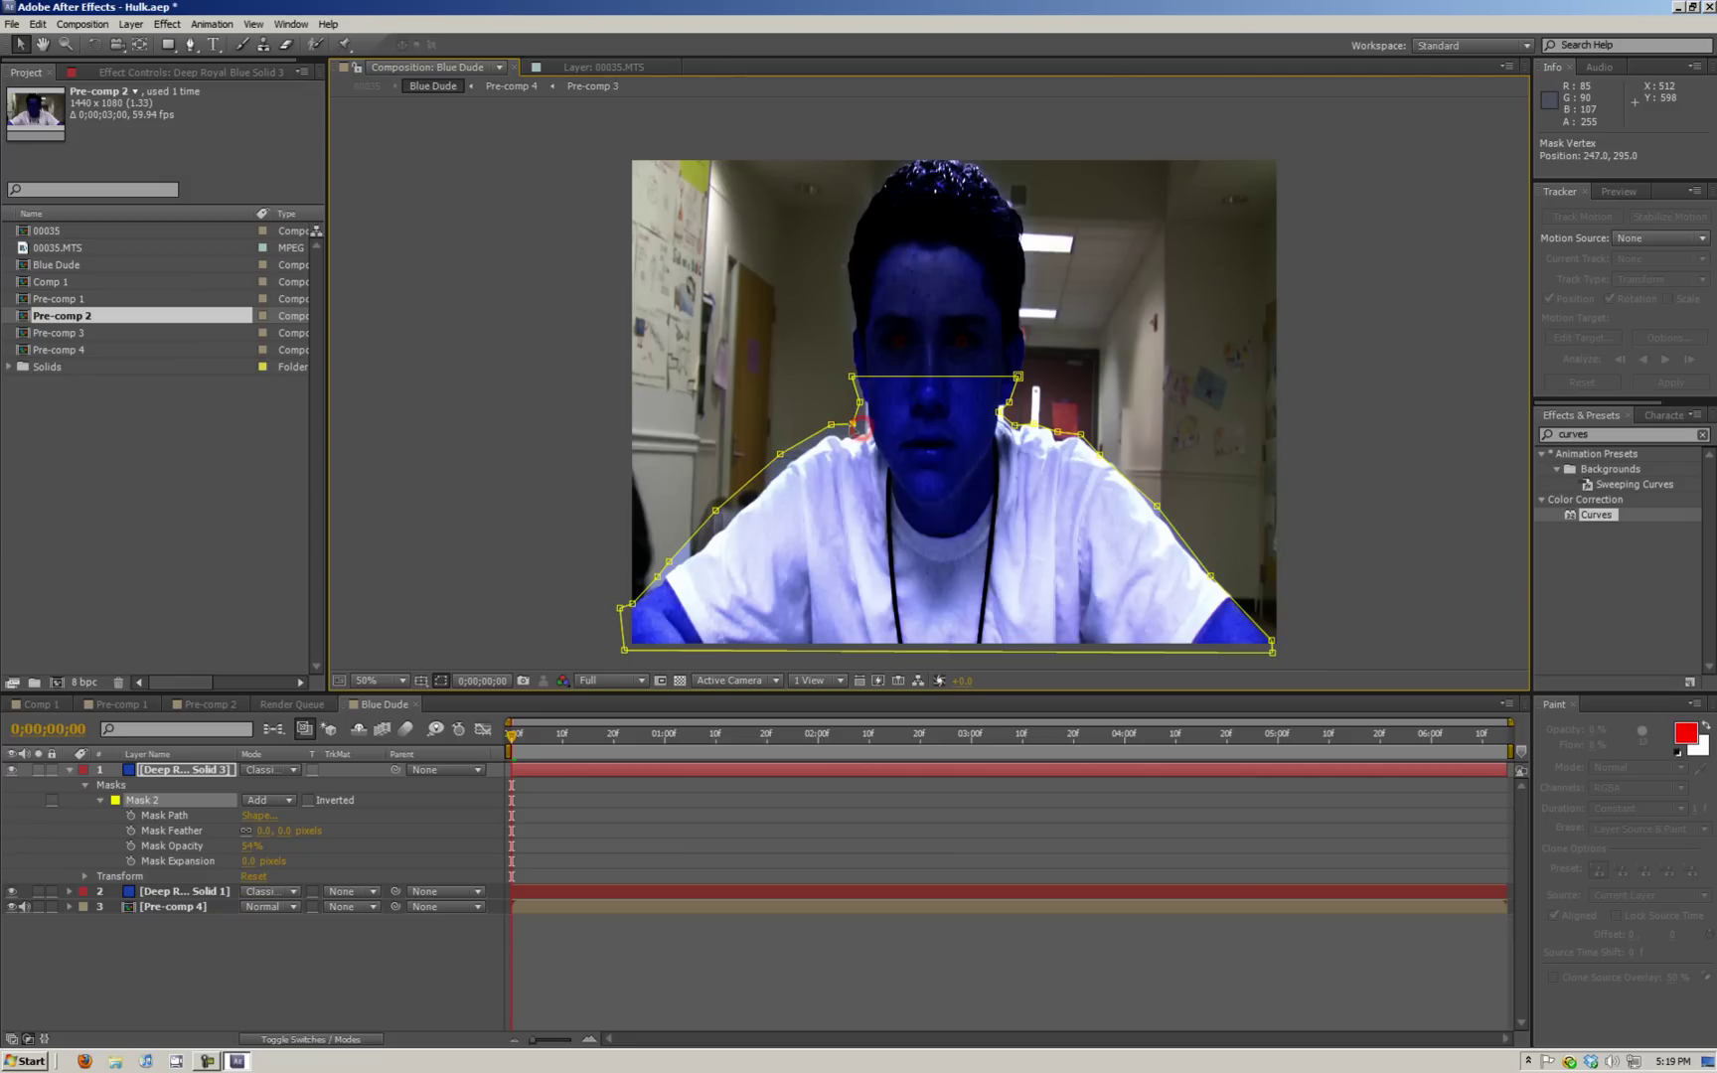
{"action": "left_click", "coordinate": [857, 402]}
- Move the body mask's vertices outward at the right side of the neck and at both ends of its upper edge
{"action": "left_click_drag", "start_coordinate": [1011, 403], "coordinate": [1024, 407]}
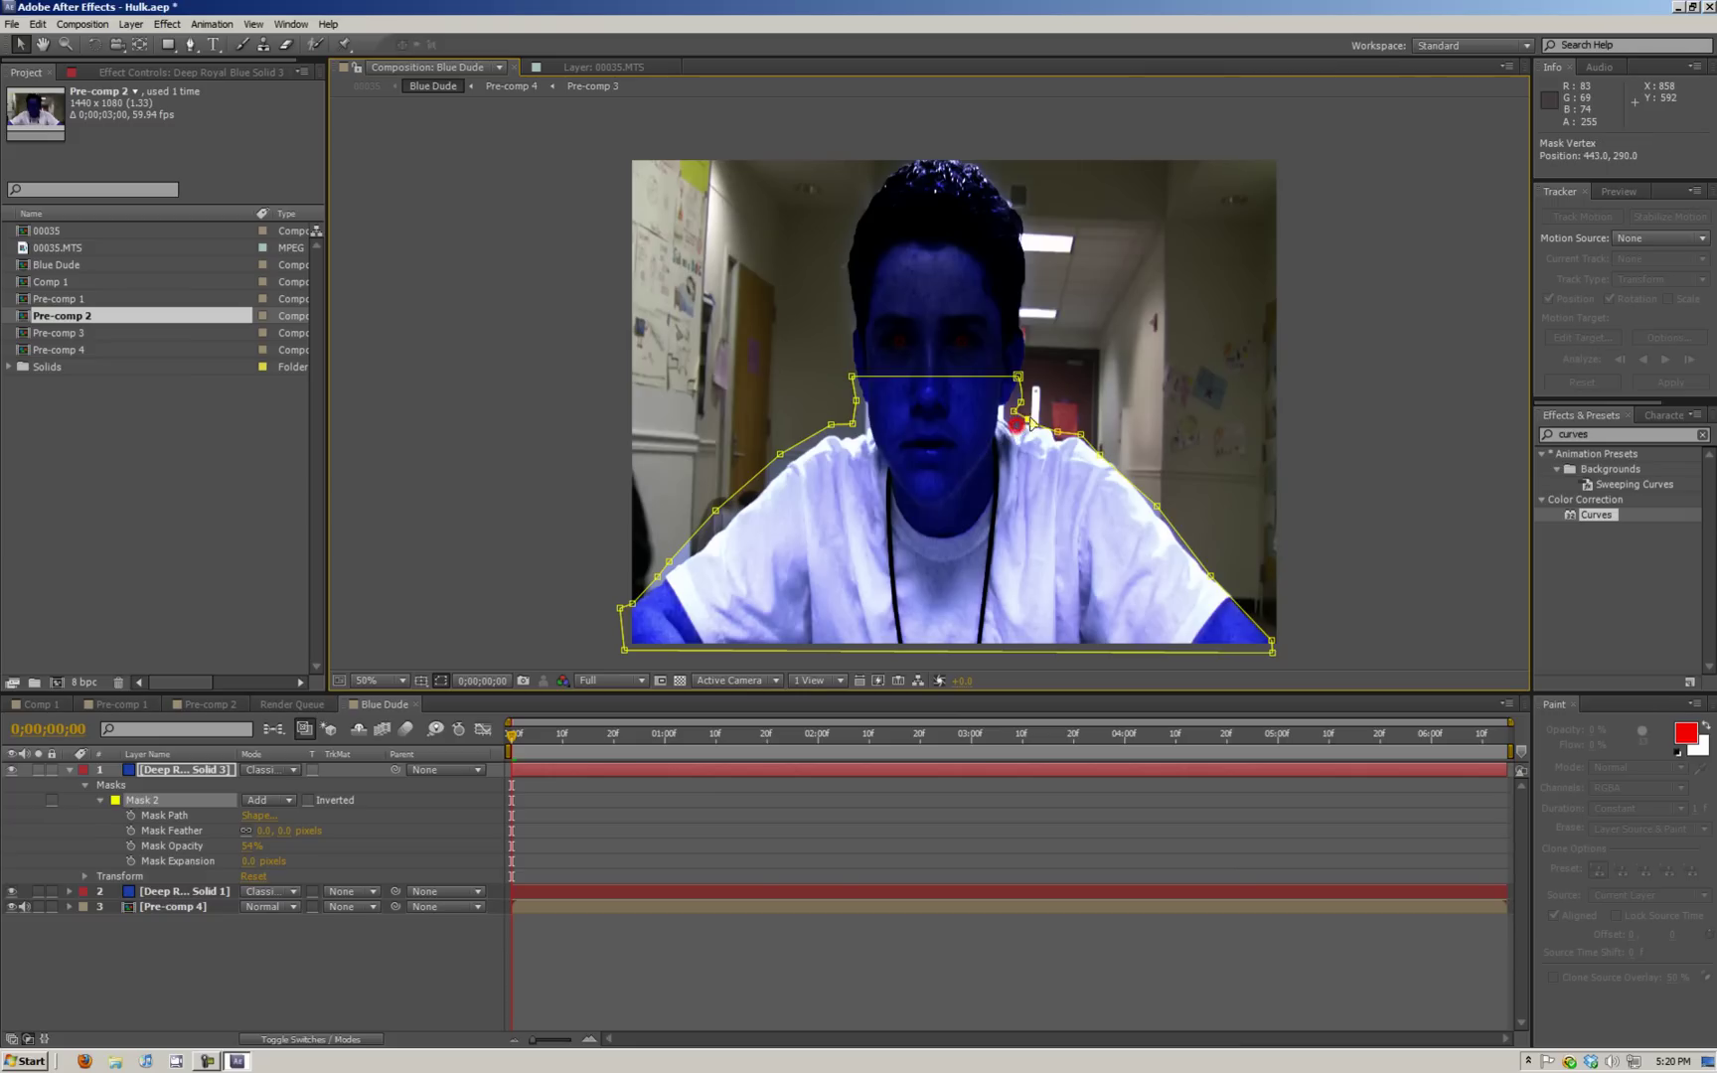
{"action": "left_click", "coordinate": [1060, 431]}
{"action": "left_click_drag", "start_coordinate": [1018, 375], "coordinate": [1026, 376]}
{"action": "left_click_drag", "start_coordinate": [851, 376], "coordinate": [847, 376]}
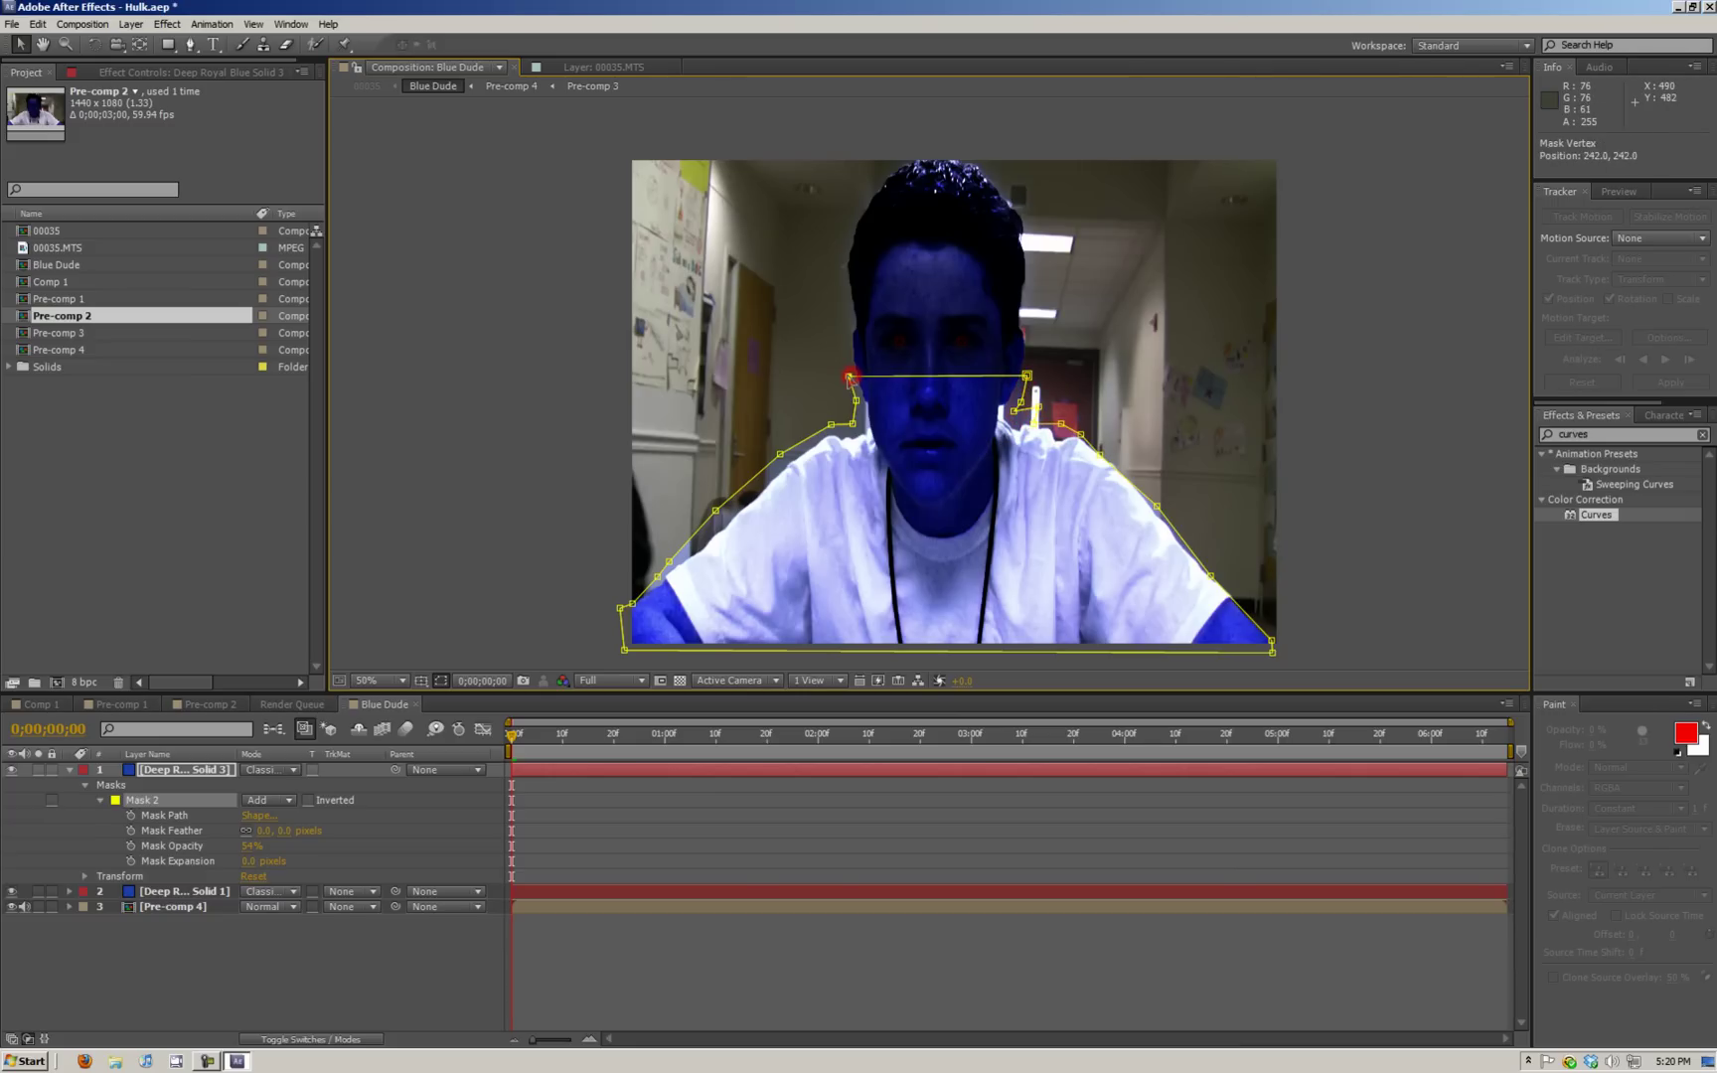
- Move the body mask's vertices outward along the right shoulder and down the right arm
{"action": "left_click_drag", "start_coordinate": [1081, 434], "coordinate": [1109, 443]}
{"action": "left_click_drag", "start_coordinate": [1156, 507], "coordinate": [1166, 506]}
{"action": "left_click_drag", "start_coordinate": [1211, 576], "coordinate": [1226, 576]}
{"action": "left_click_drag", "start_coordinate": [1271, 637], "coordinate": [1281, 640]}
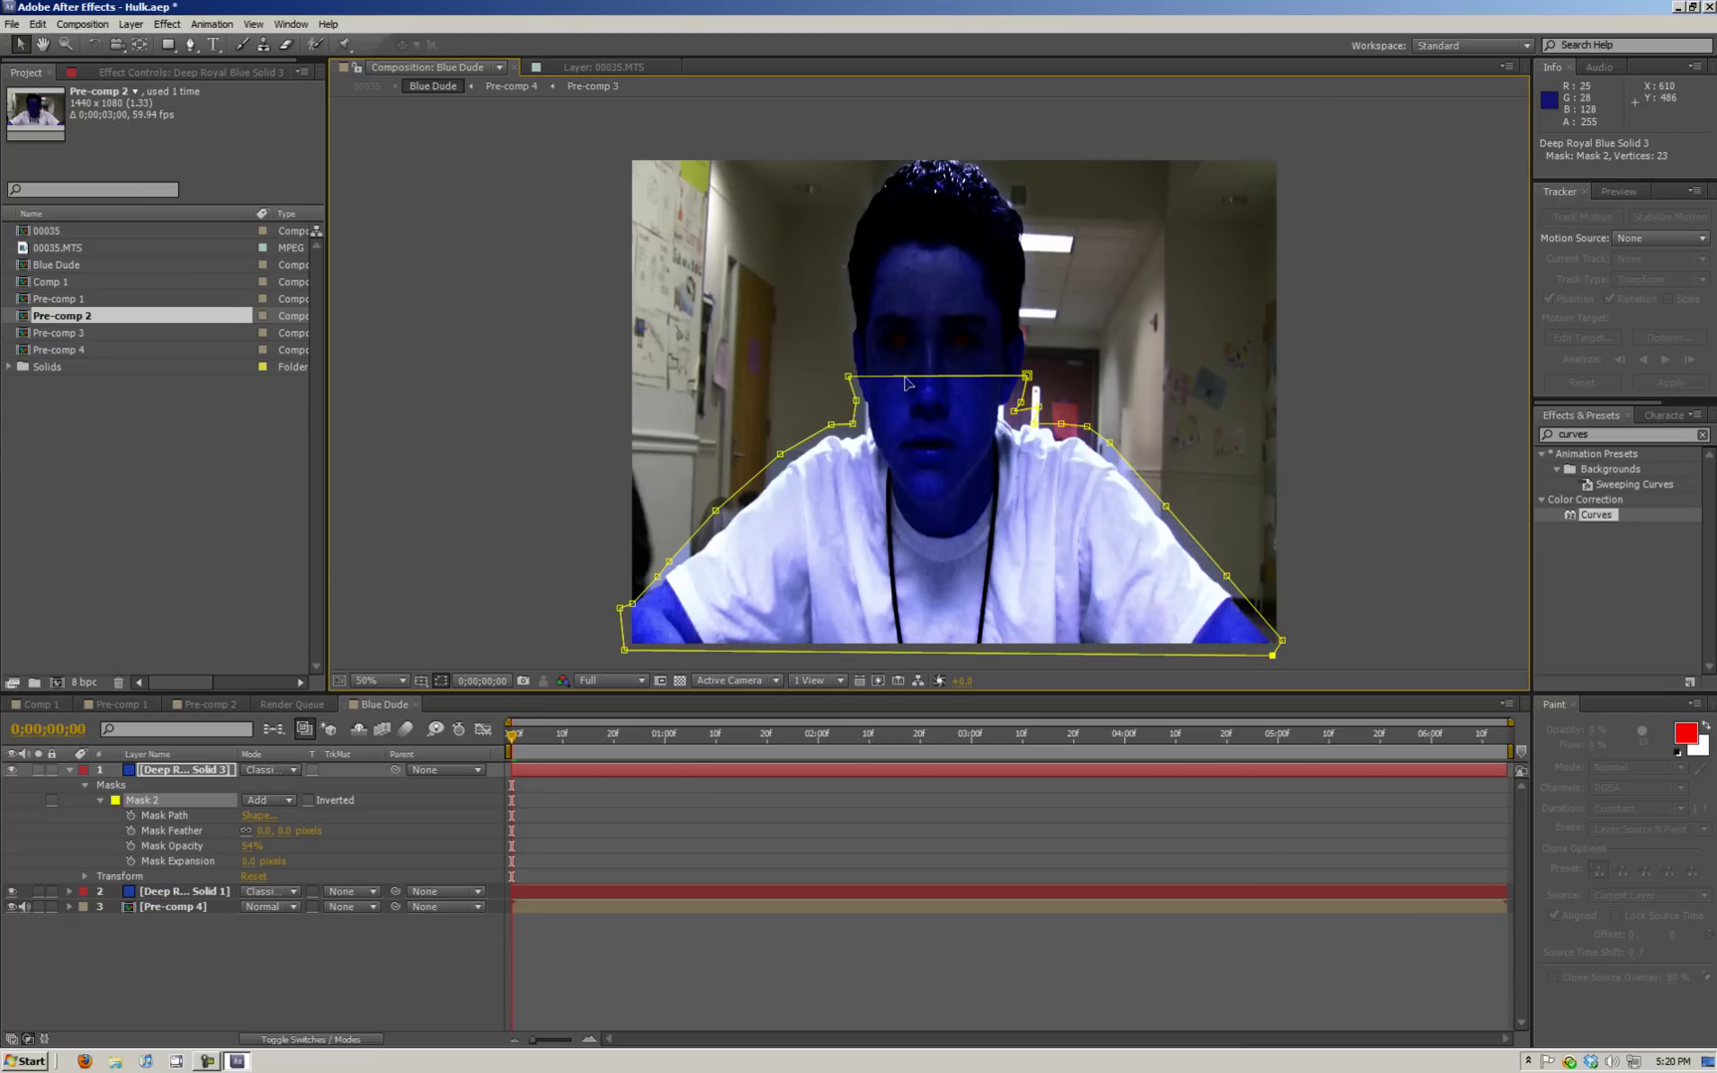
- Lower the body mask's upper edge from the face to the base of the neck and add a vertex at its middle
{"action": "mouse_move", "coordinate": [910, 382]}
{"action": "left_mouse_down"}
{"action": "mouse_move", "coordinate": [918, 434]}
{"action": "mouse_move", "coordinate": [921, 414]}
{"action": "left_mouse_up"}
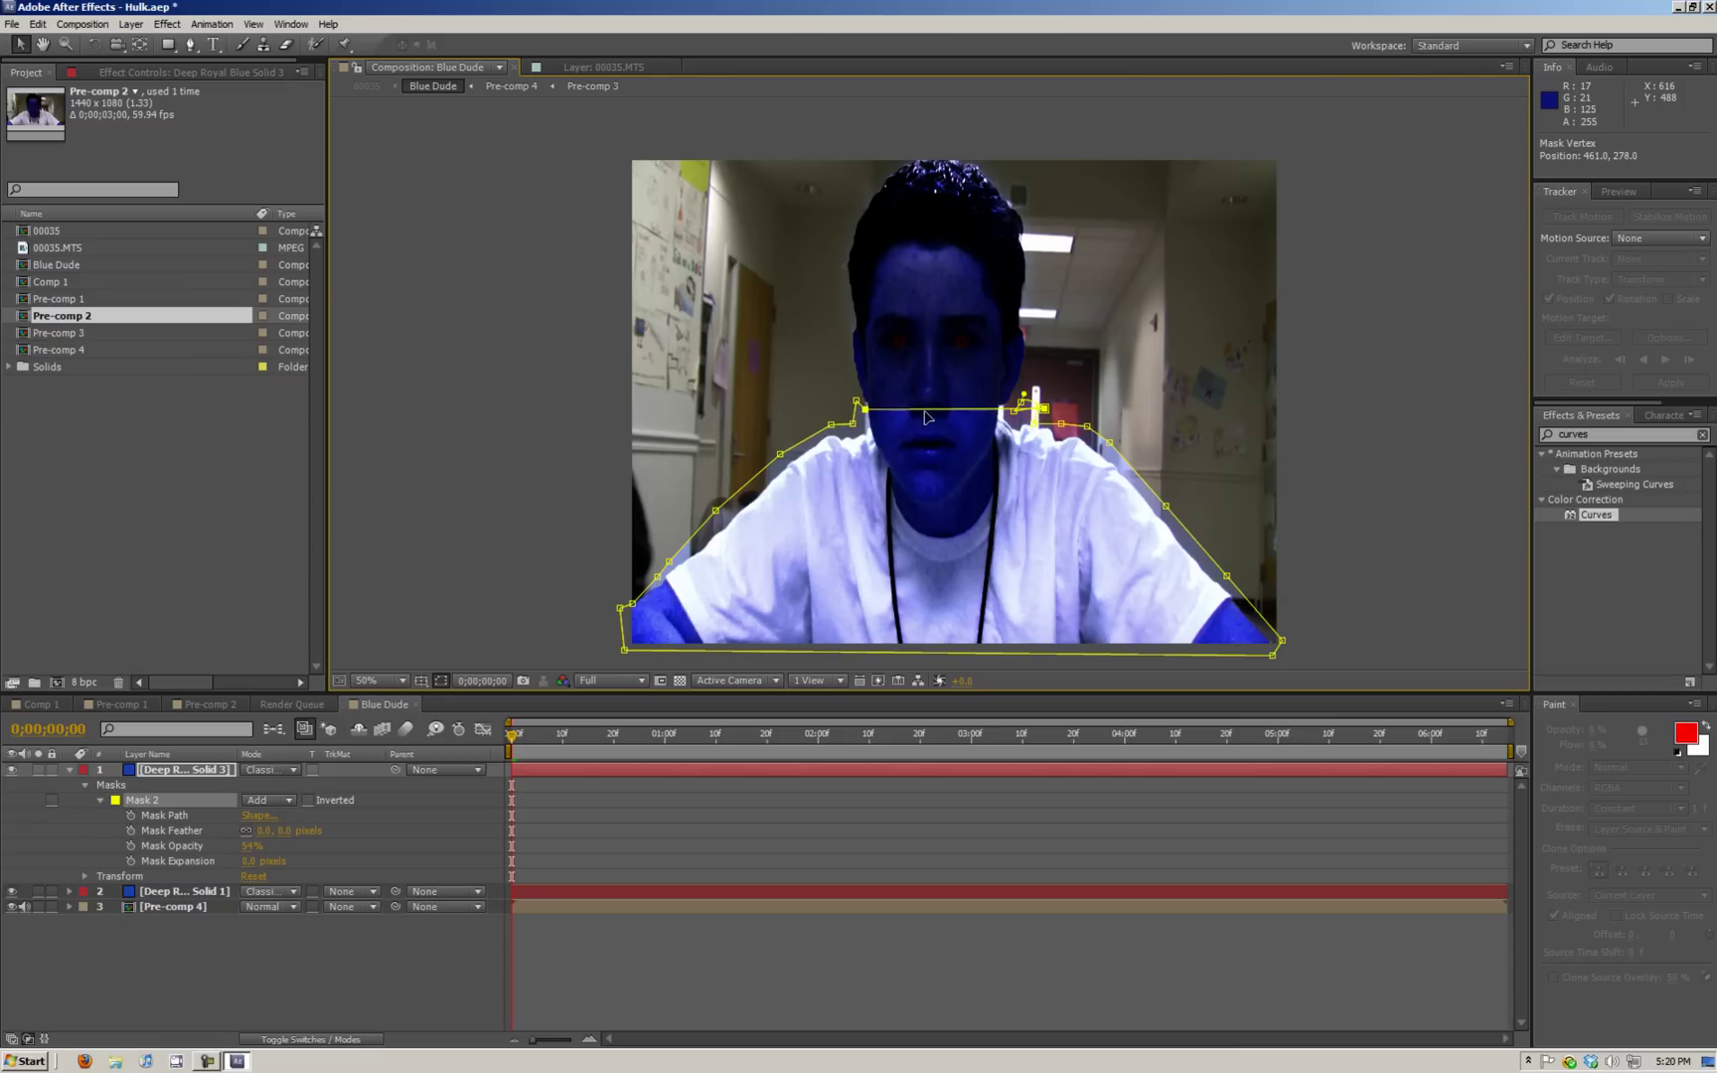
{"action": "left_click_drag", "start_coordinate": [1038, 407], "coordinate": [1037, 510]}
{"action": "left_click_drag", "start_coordinate": [861, 511], "coordinate": [859, 517]}
{"action": "left_click", "coordinate": [191, 43]}
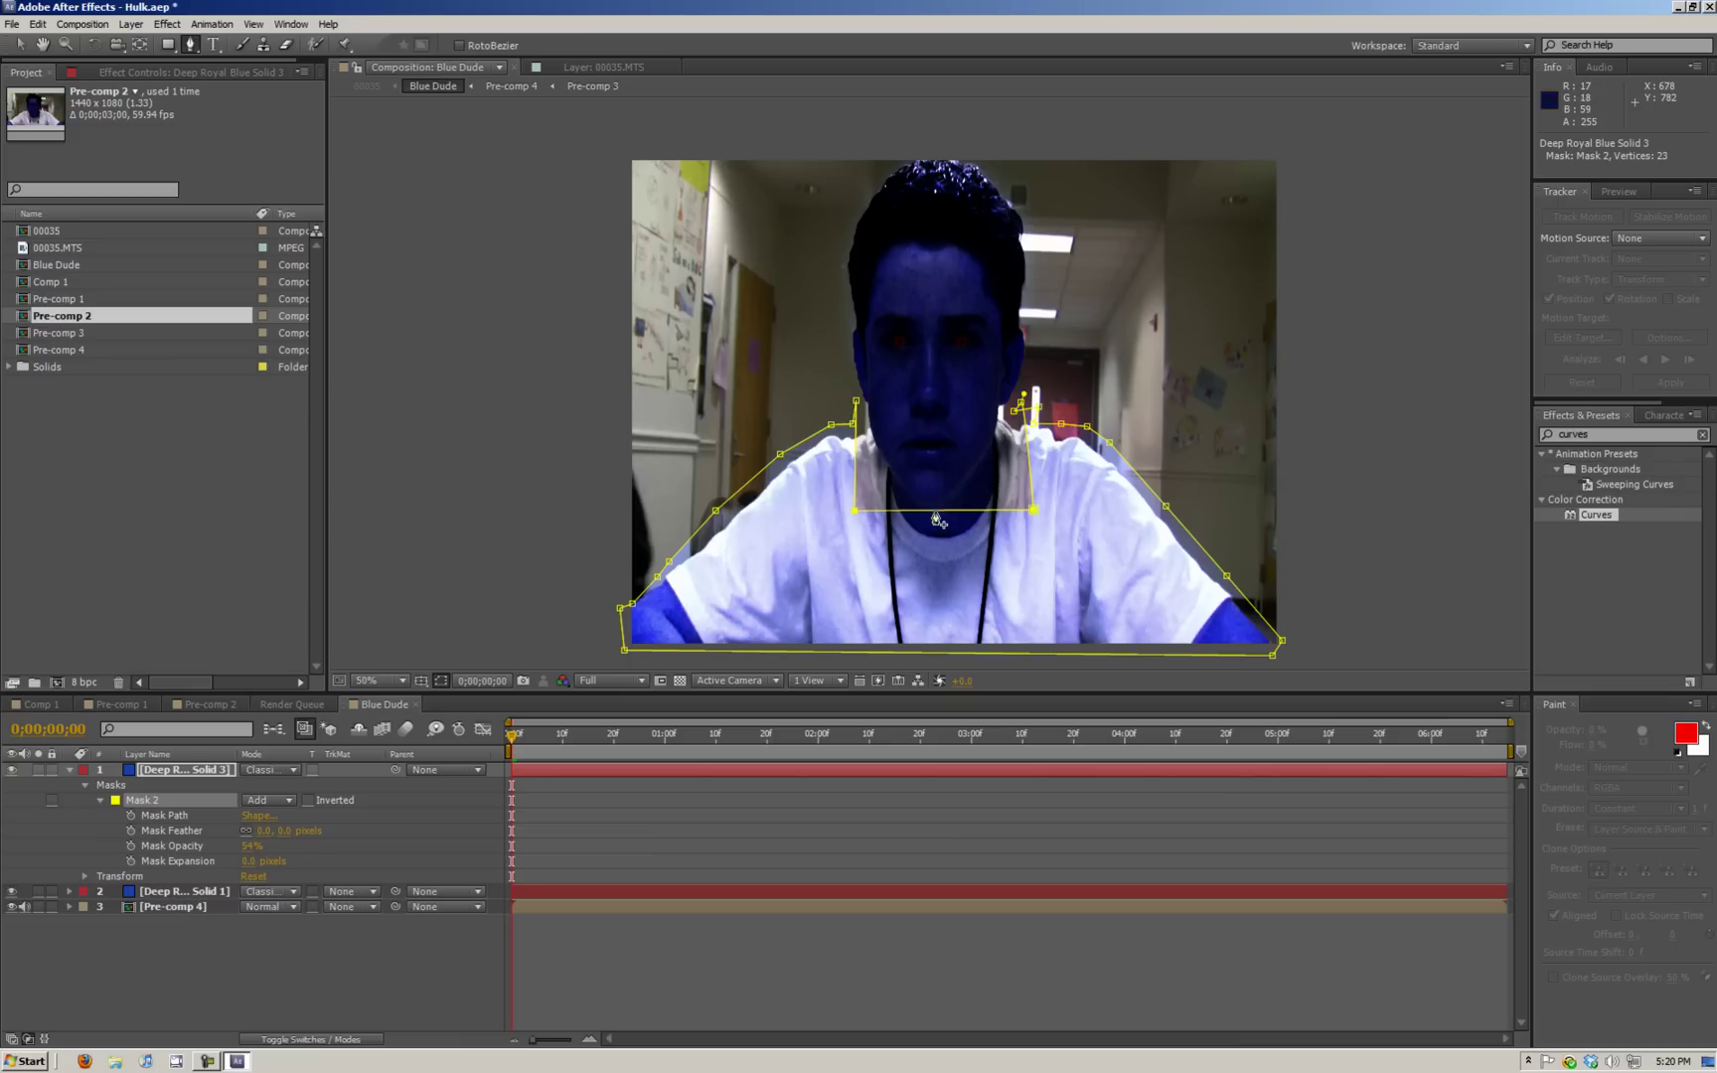
{"action": "left_click", "coordinate": [935, 511]}
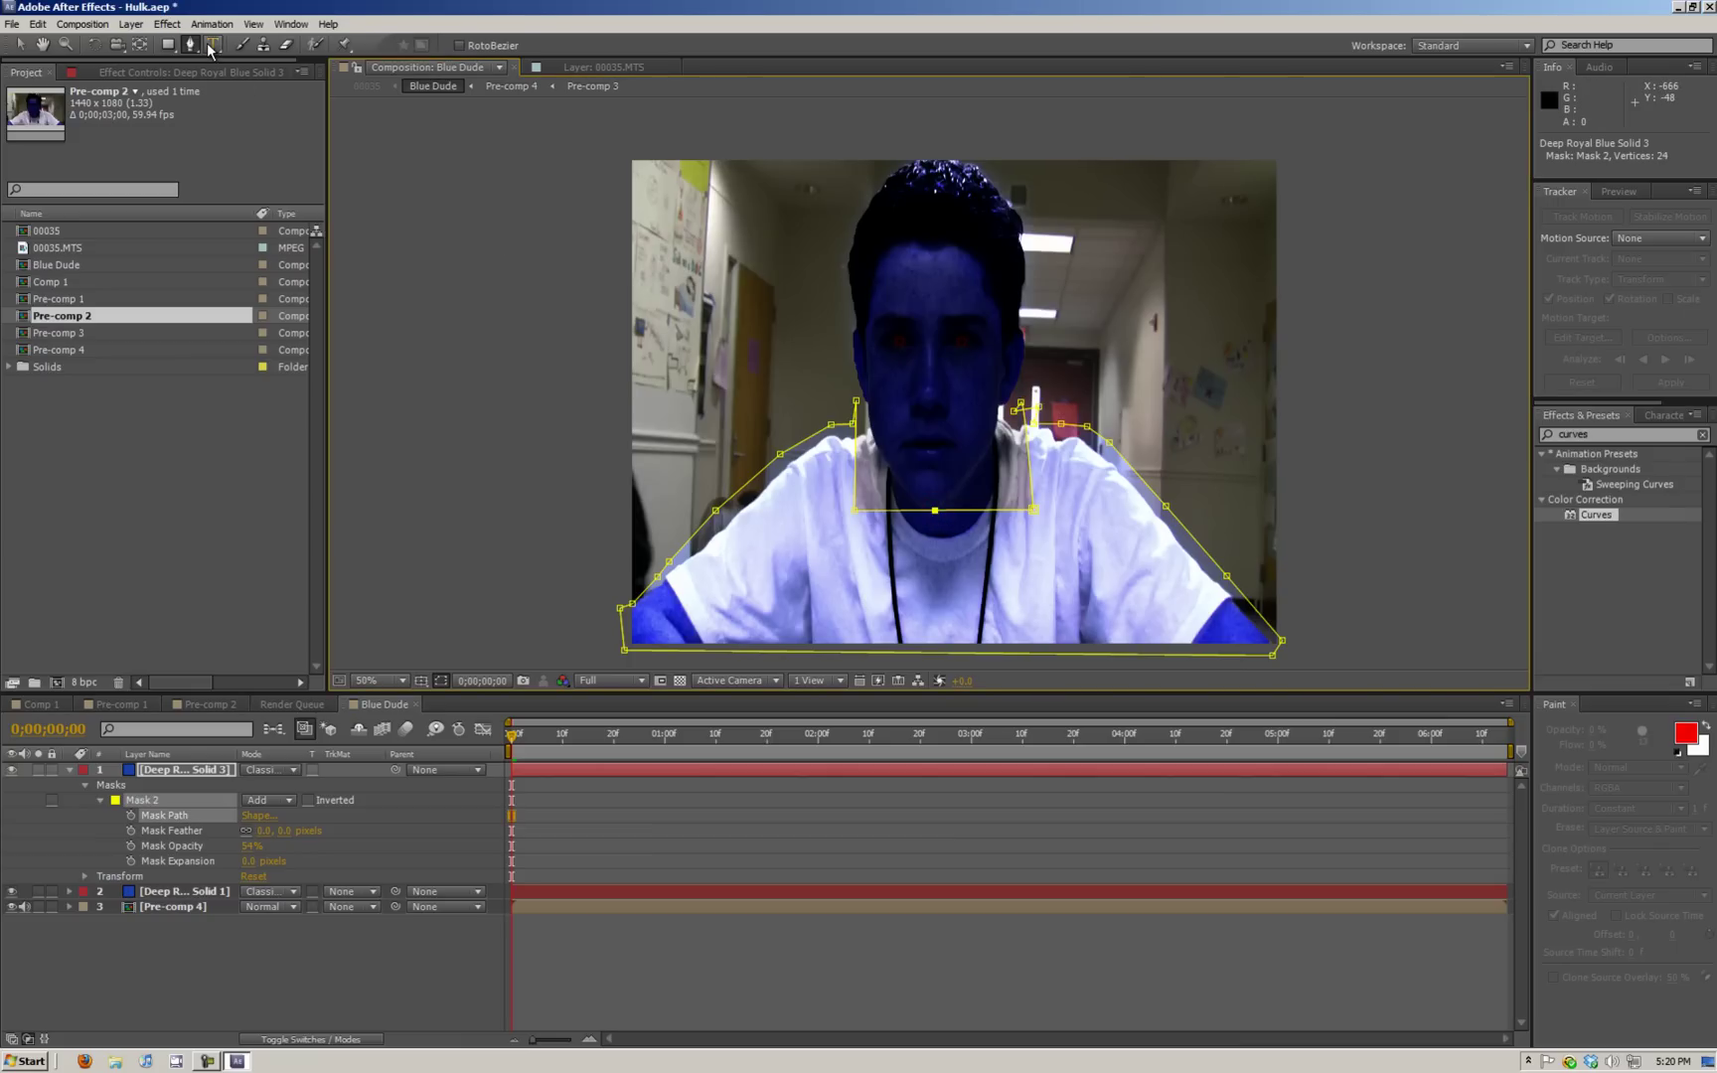
- Shape the body mask's upper edge into a V along the jaw and chin, refining the vertices on both sides of the neck
{"action": "left_click", "coordinate": [21, 44]}
{"action": "left_click_drag", "start_coordinate": [856, 510], "coordinate": [874, 460]}
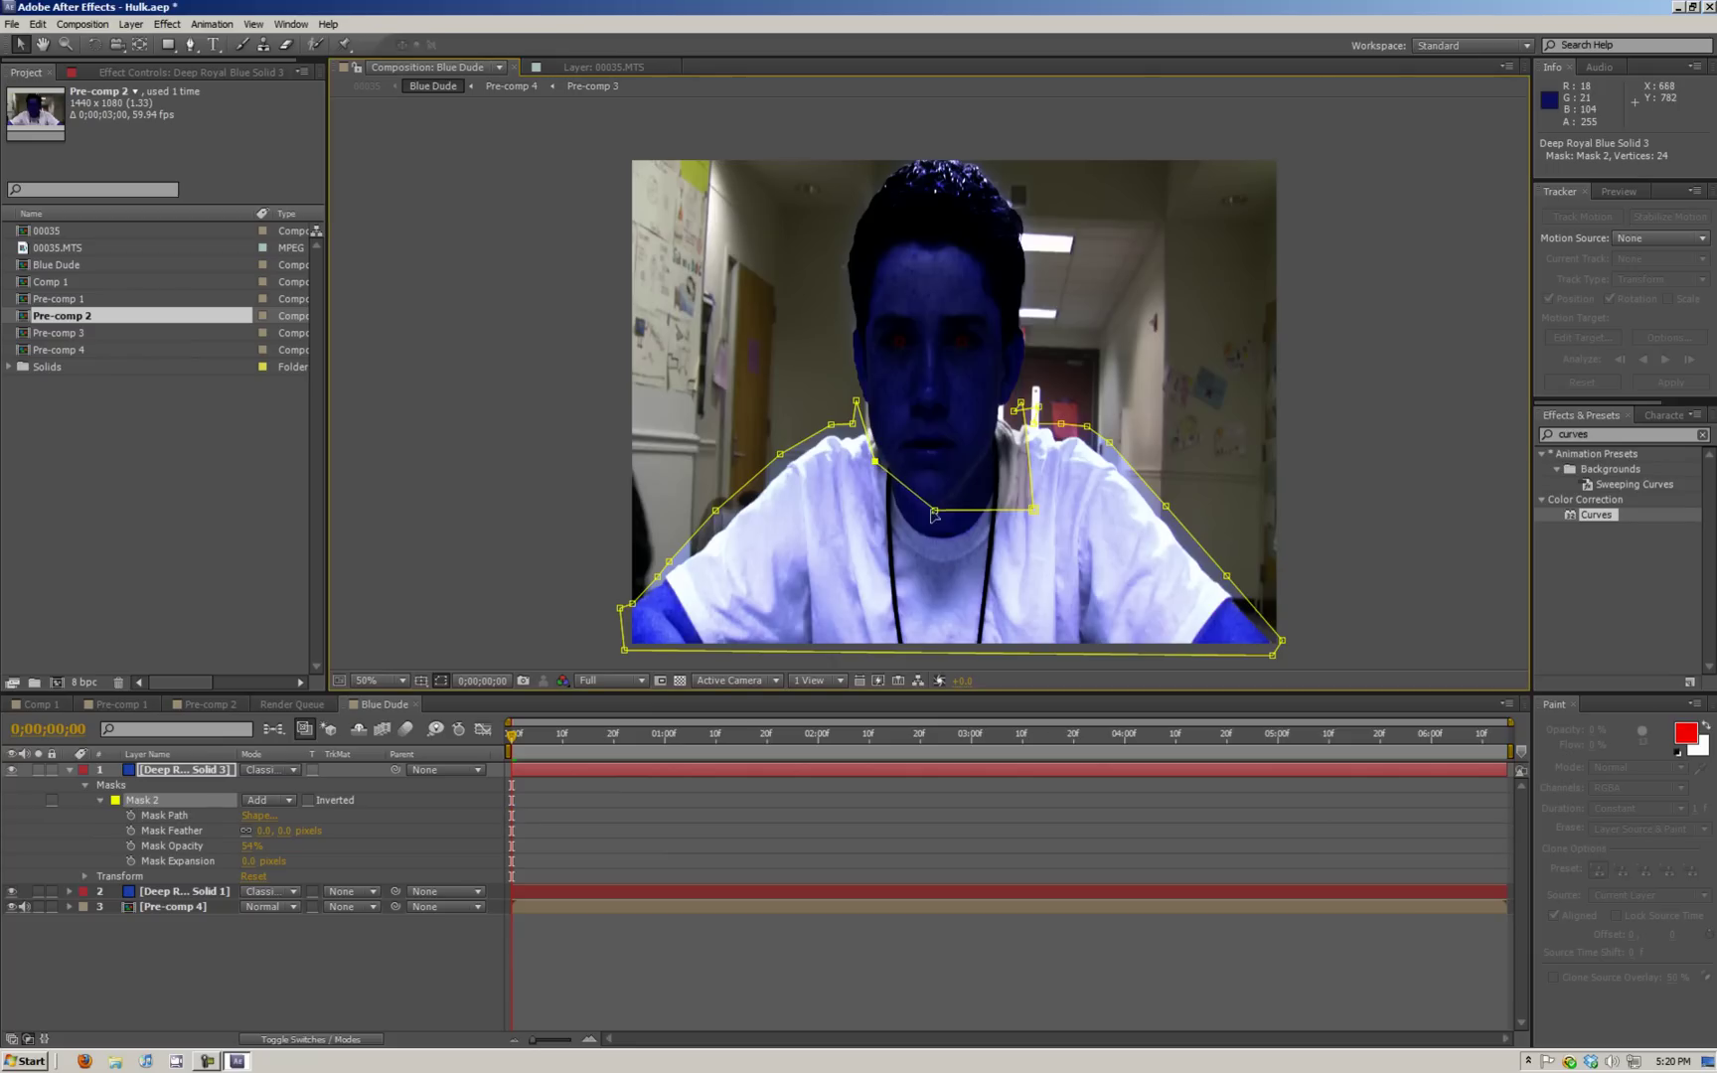
{"action": "left_click_drag", "start_coordinate": [937, 514], "coordinate": [929, 520]}
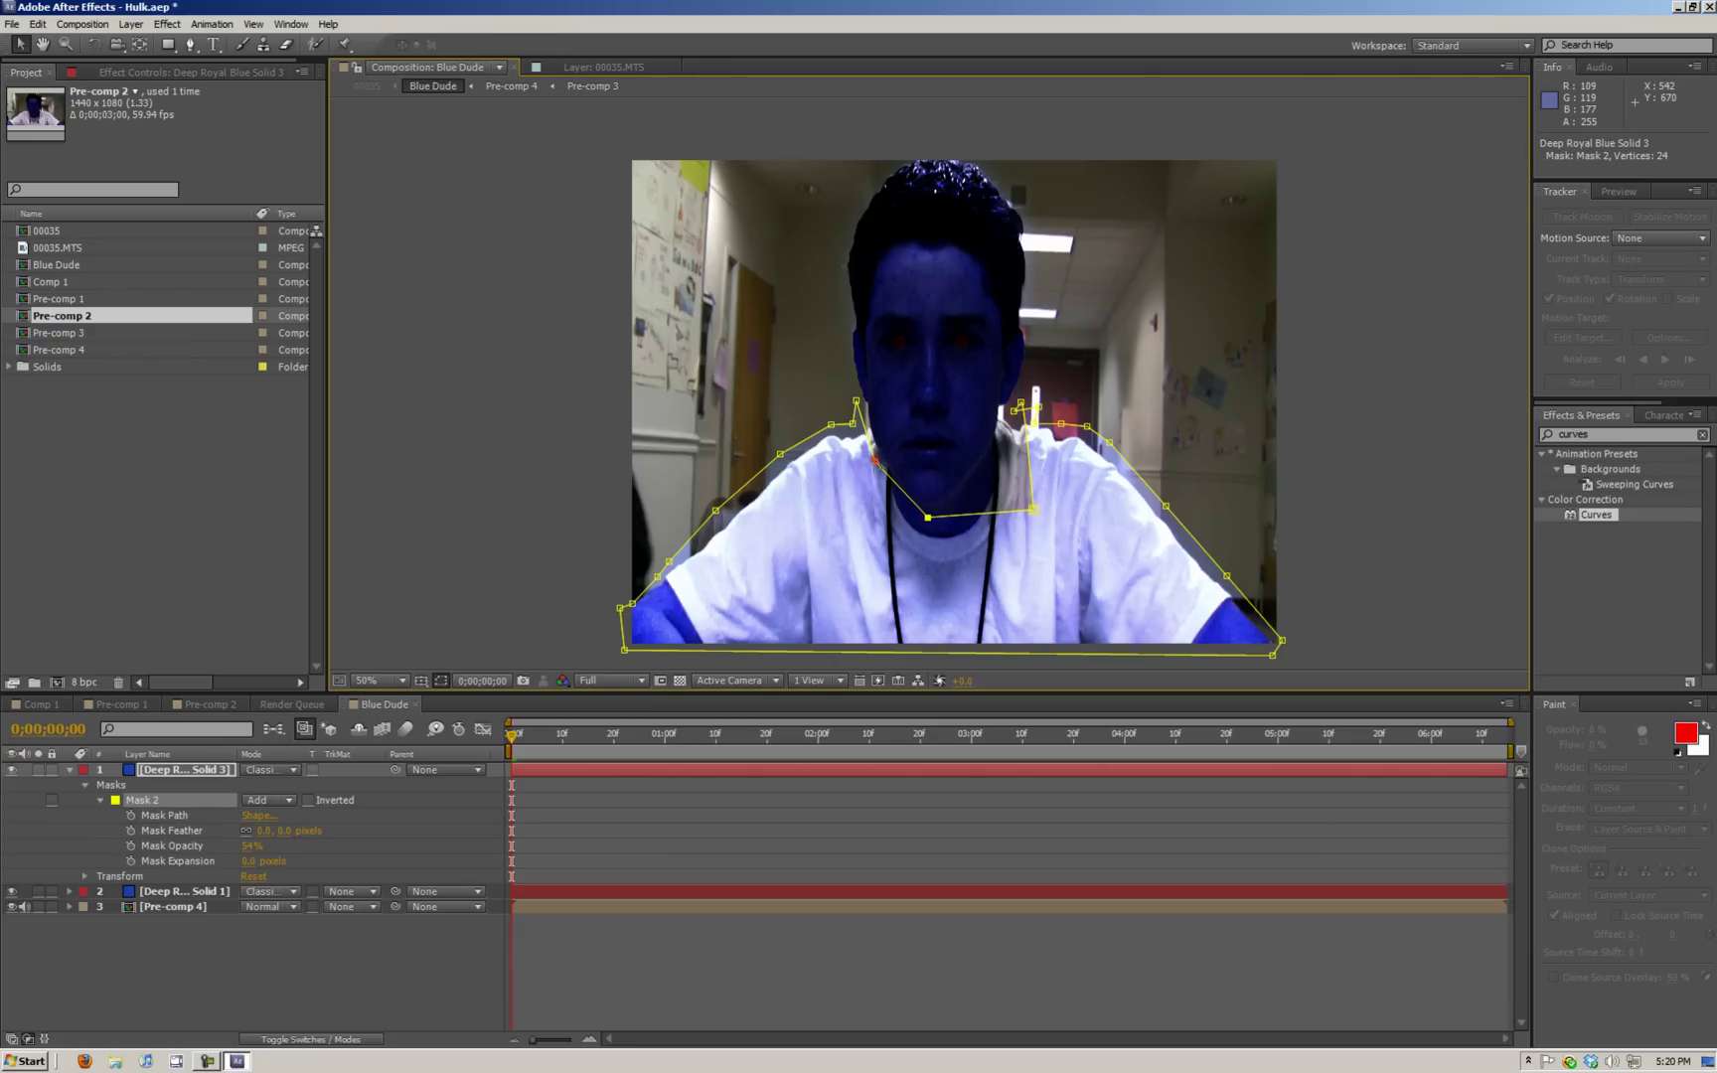
{"action": "left_click_drag", "start_coordinate": [1033, 508], "coordinate": [985, 469]}
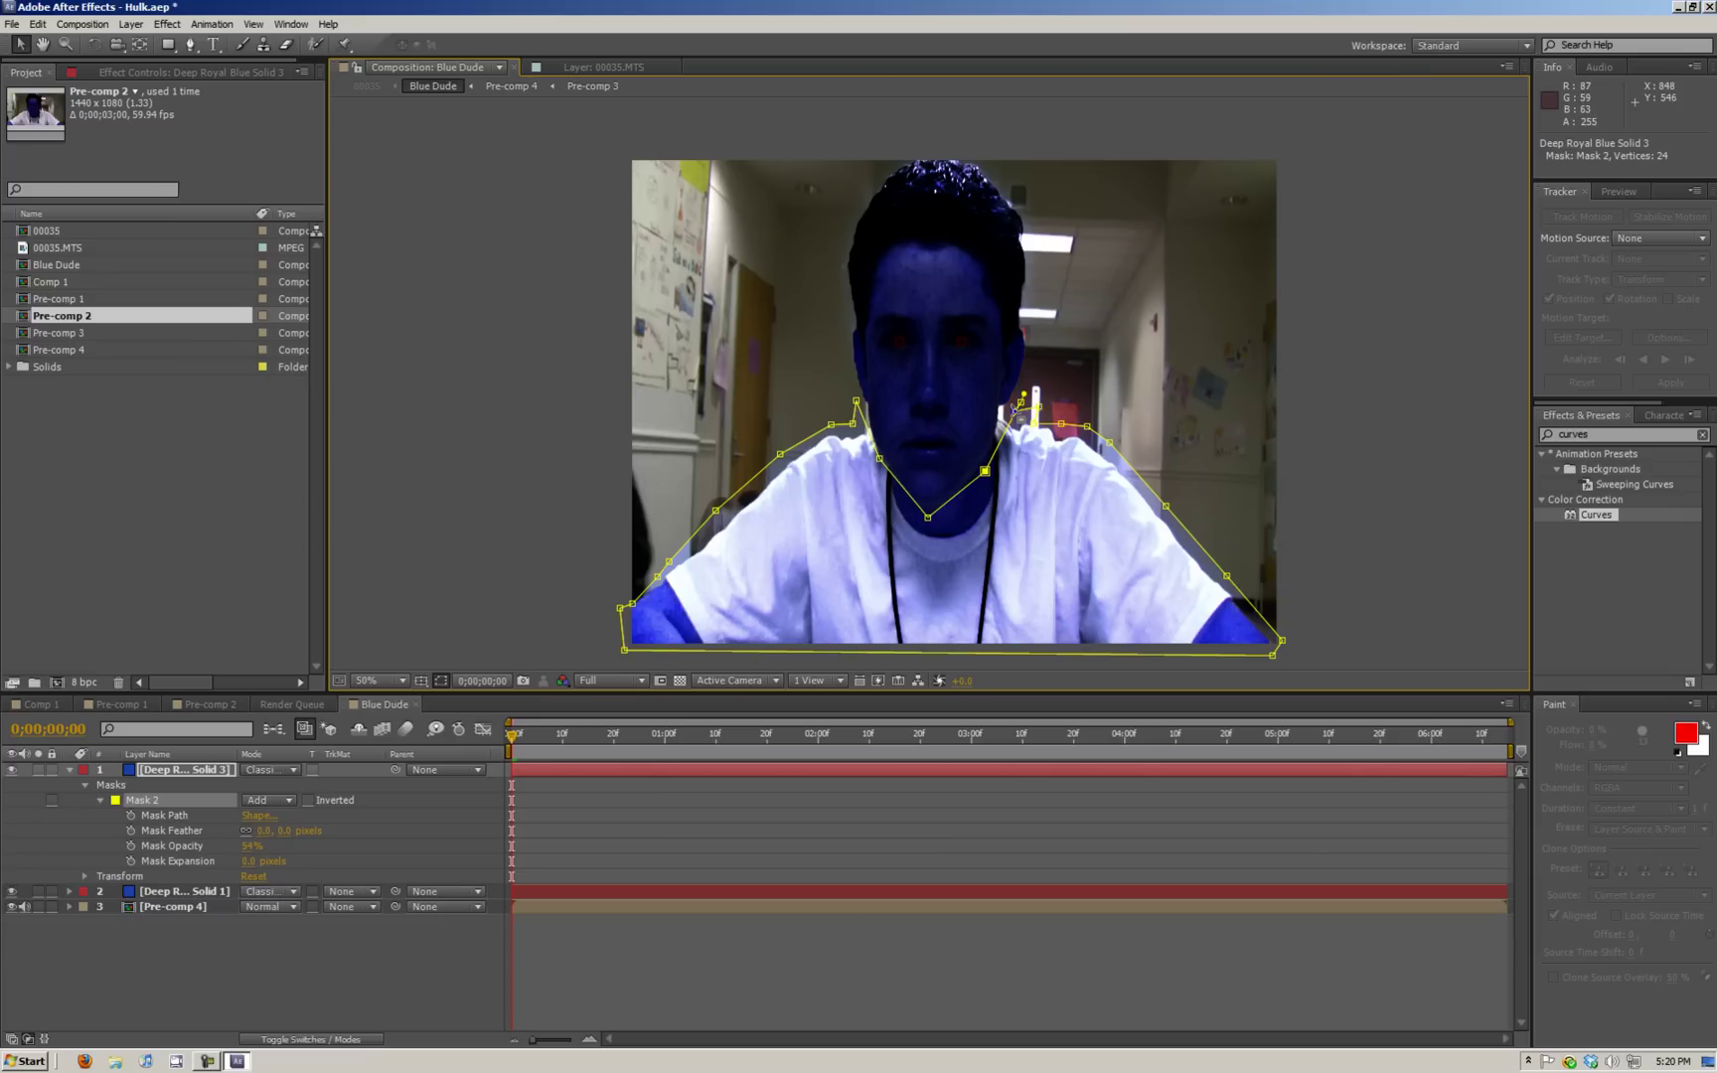
{"action": "left_click_drag", "start_coordinate": [1021, 403], "coordinate": [1007, 407]}
{"action": "left_click_drag", "start_coordinate": [857, 401], "coordinate": [860, 402]}
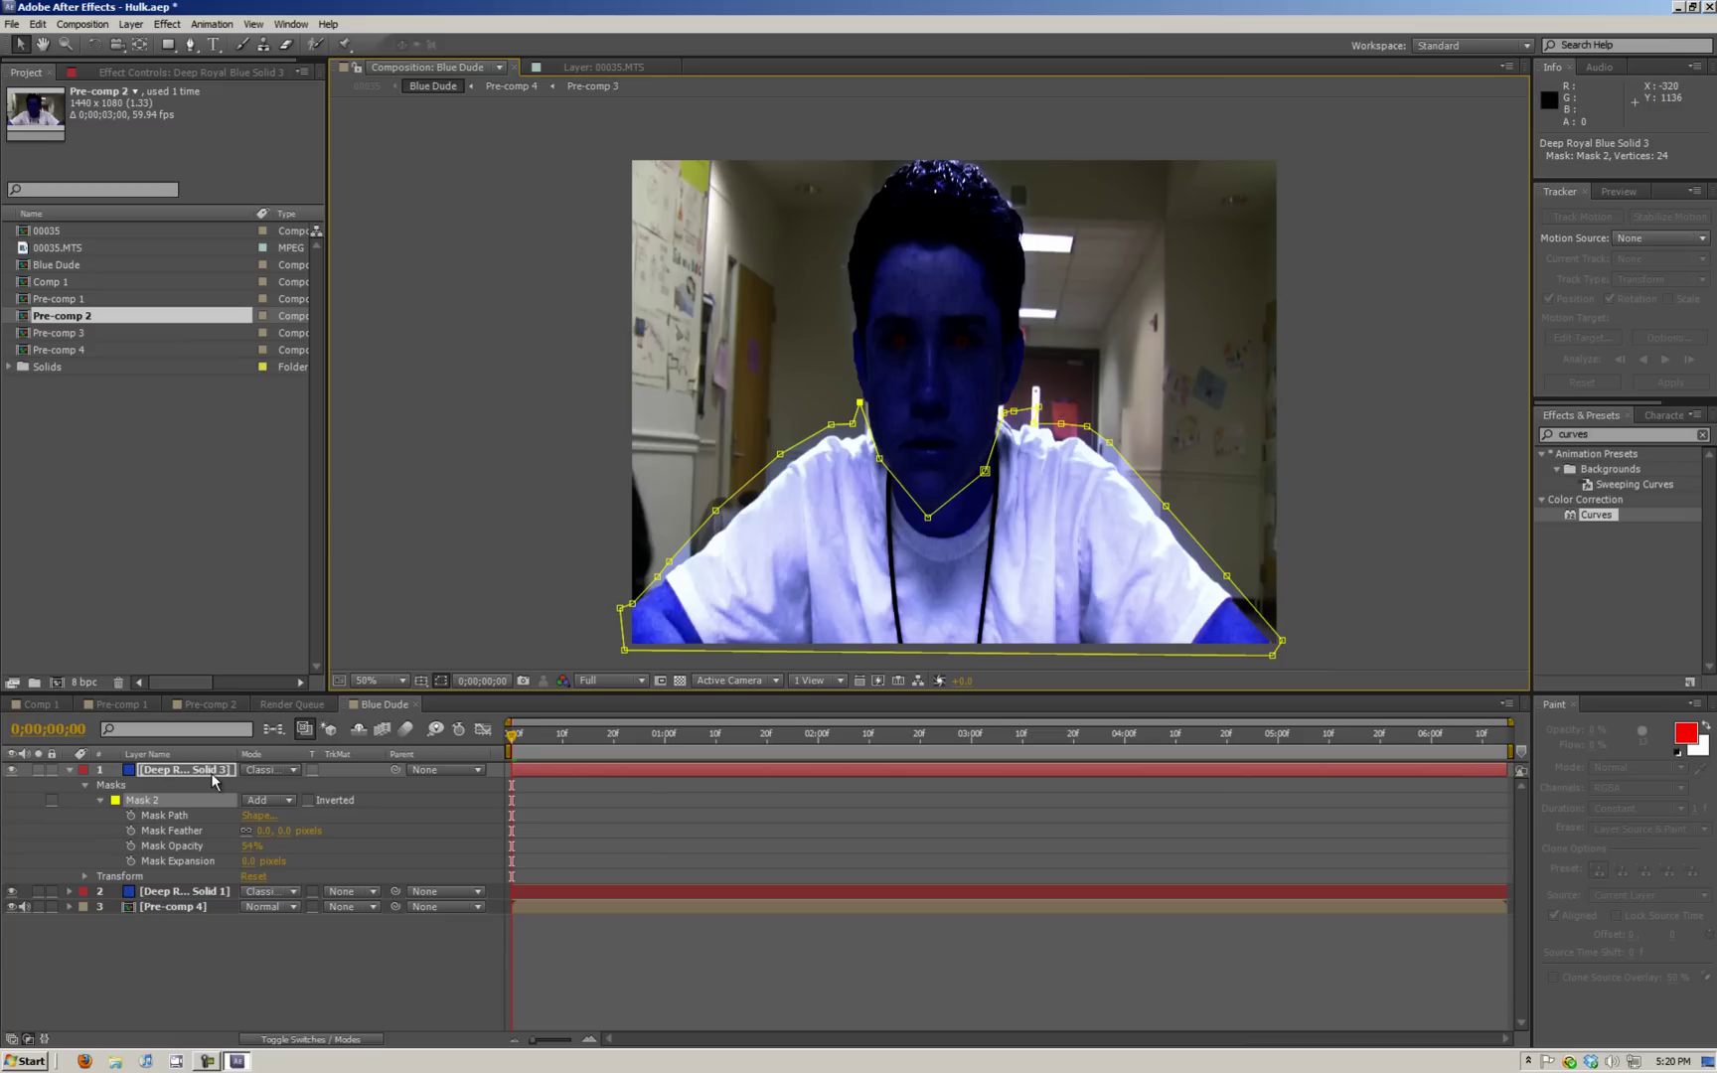
- Hide the mask outline in the viewer and set the body mask's feather to about 45 pixels
{"action": "left_click", "coordinate": [443, 681]}
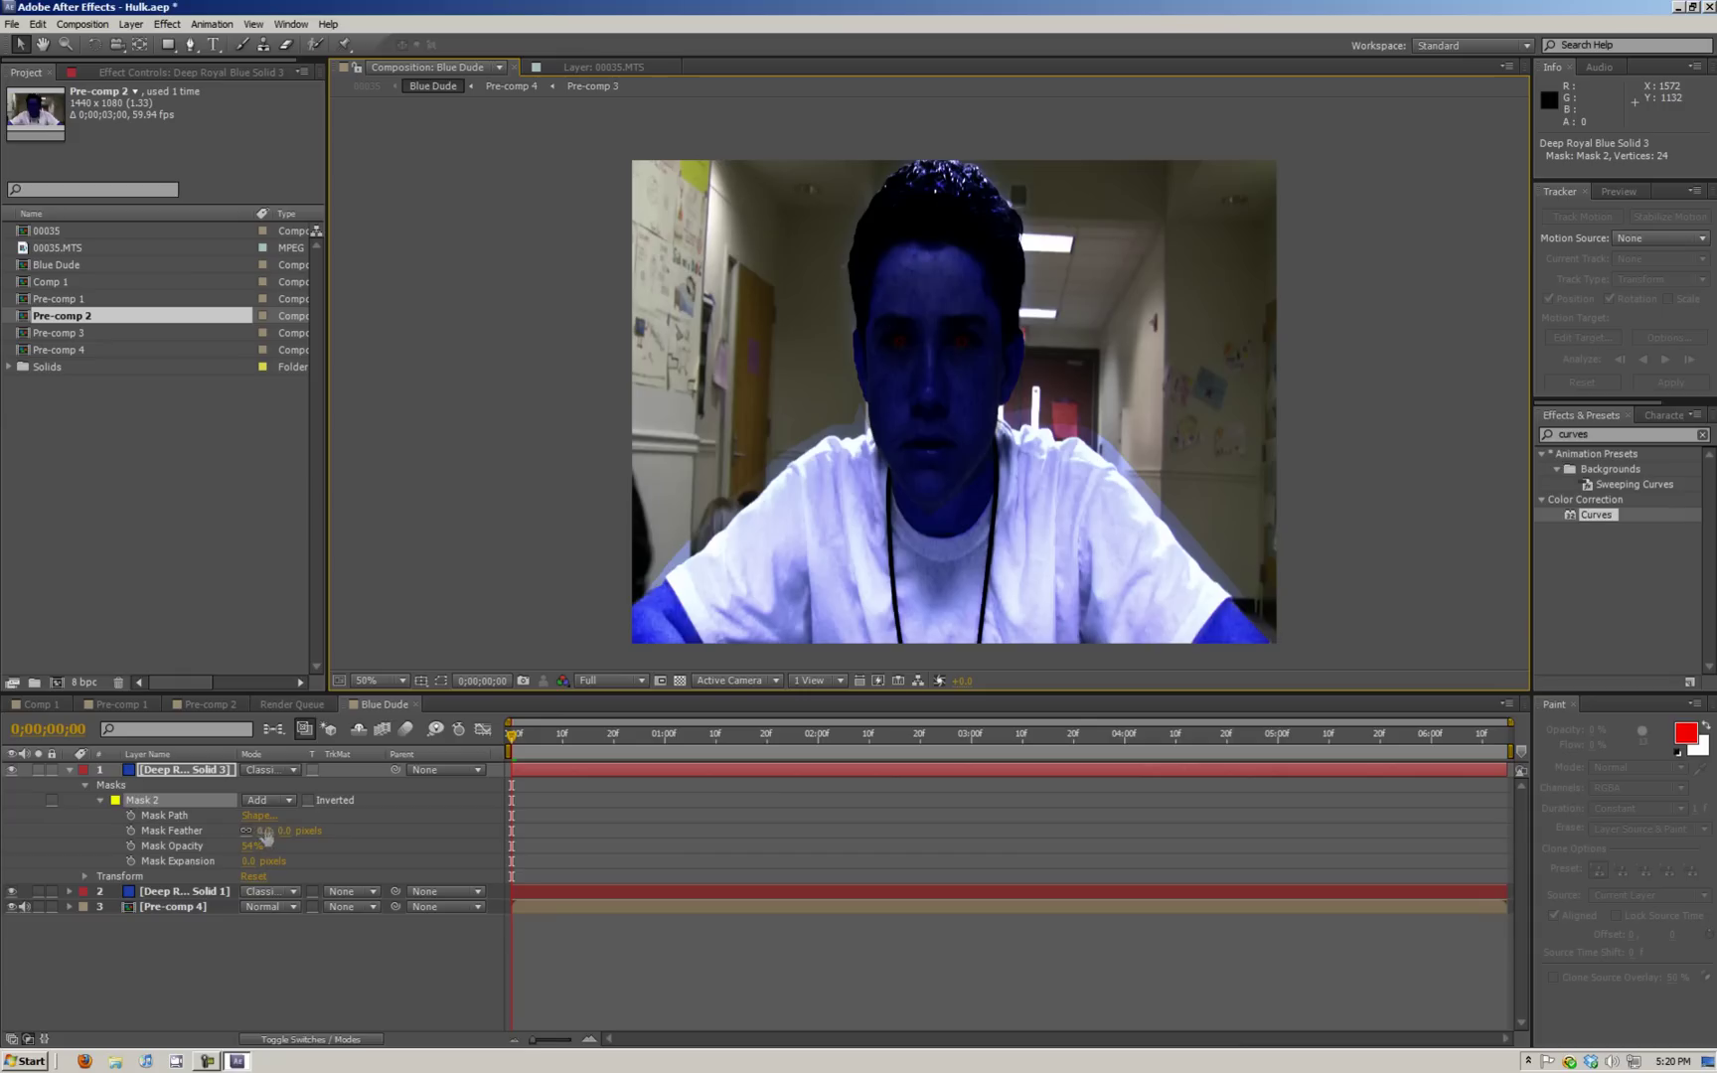
{"action": "left_click_drag", "start_coordinate": [265, 832], "coordinate": [269, 831]}
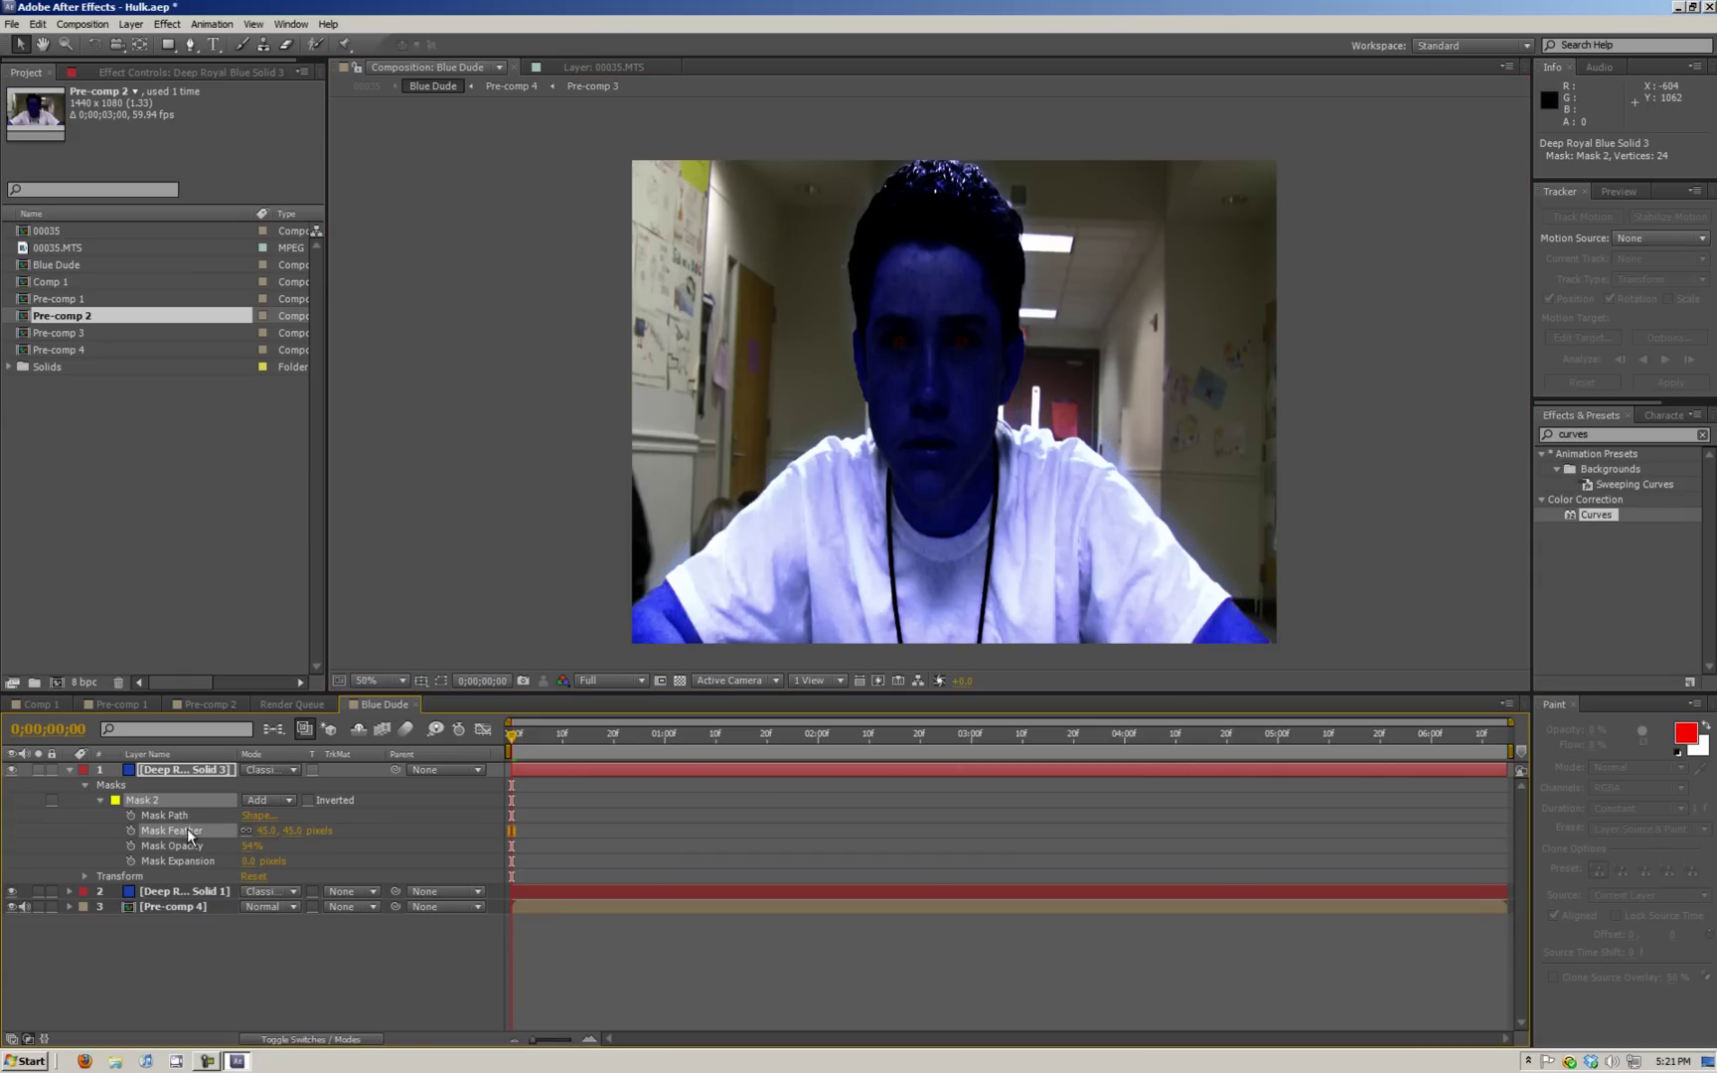
- Collapse the top blue solid's mask properties and move the current time to 0;00;00;01
{"action": "left_click", "coordinate": [92, 798]}
{"action": "left_click", "coordinate": [85, 785]}
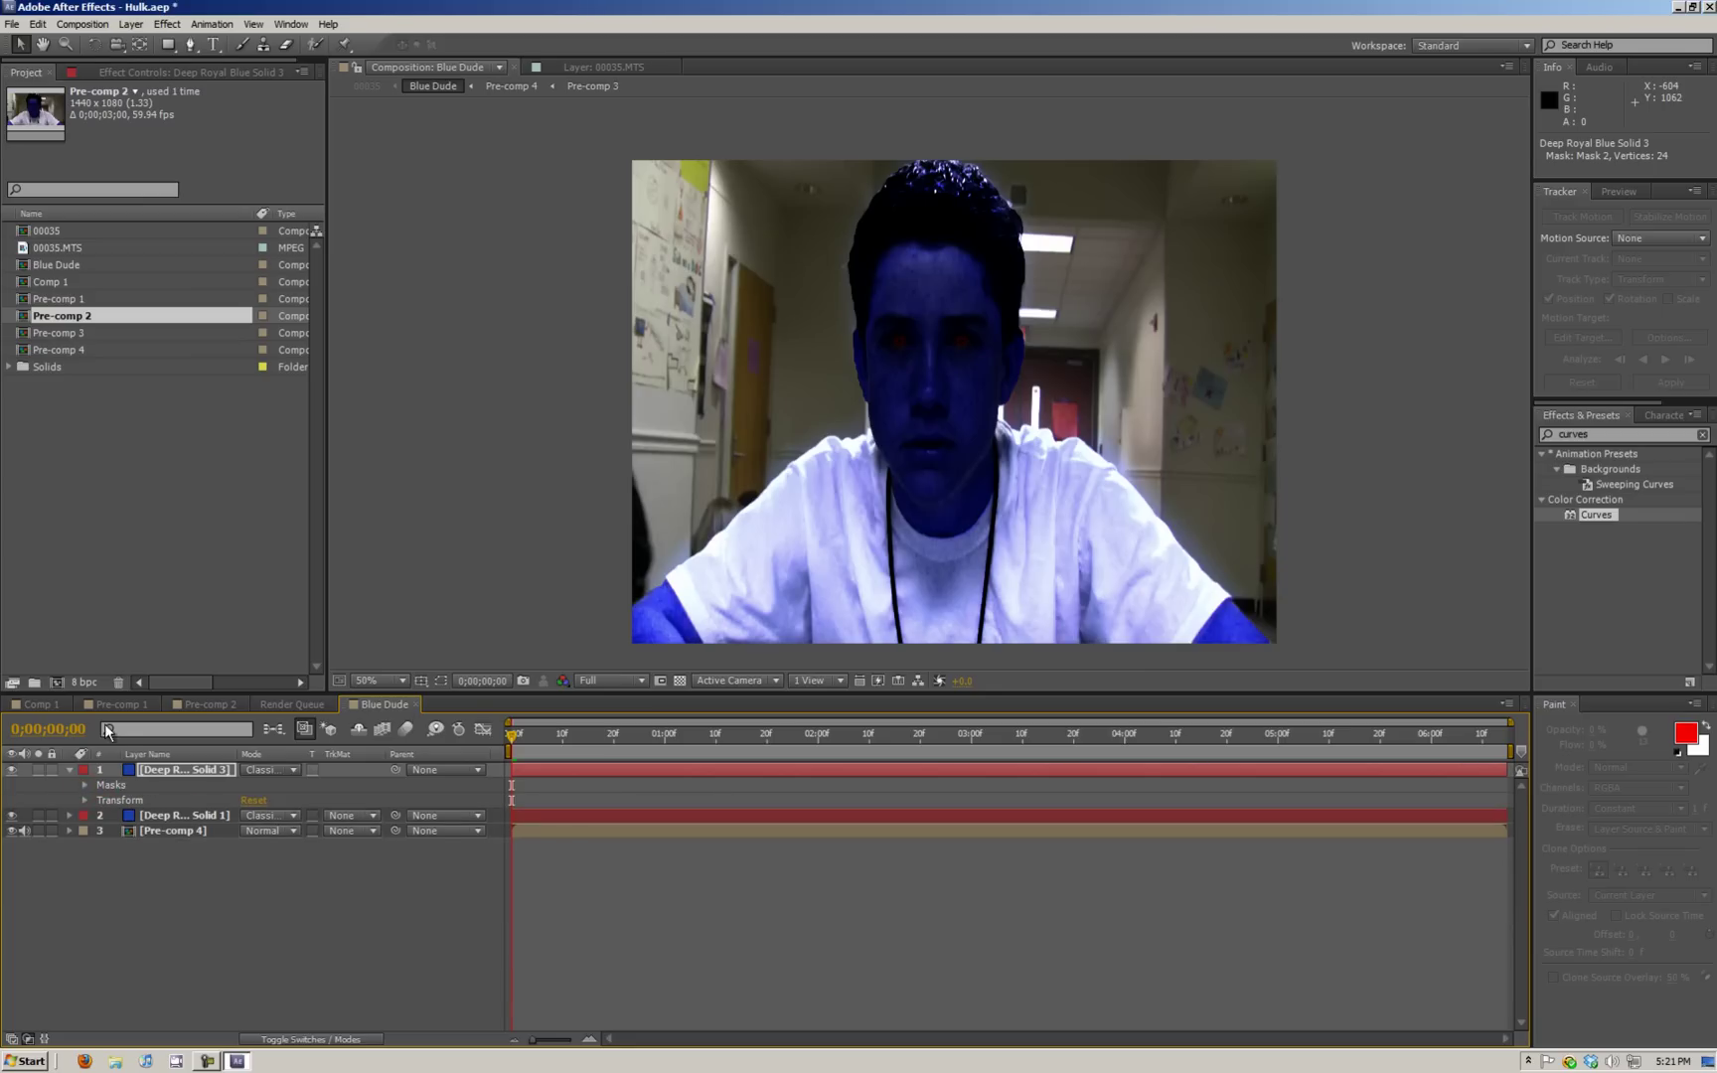
{"action": "left_click", "coordinate": [72, 771]}
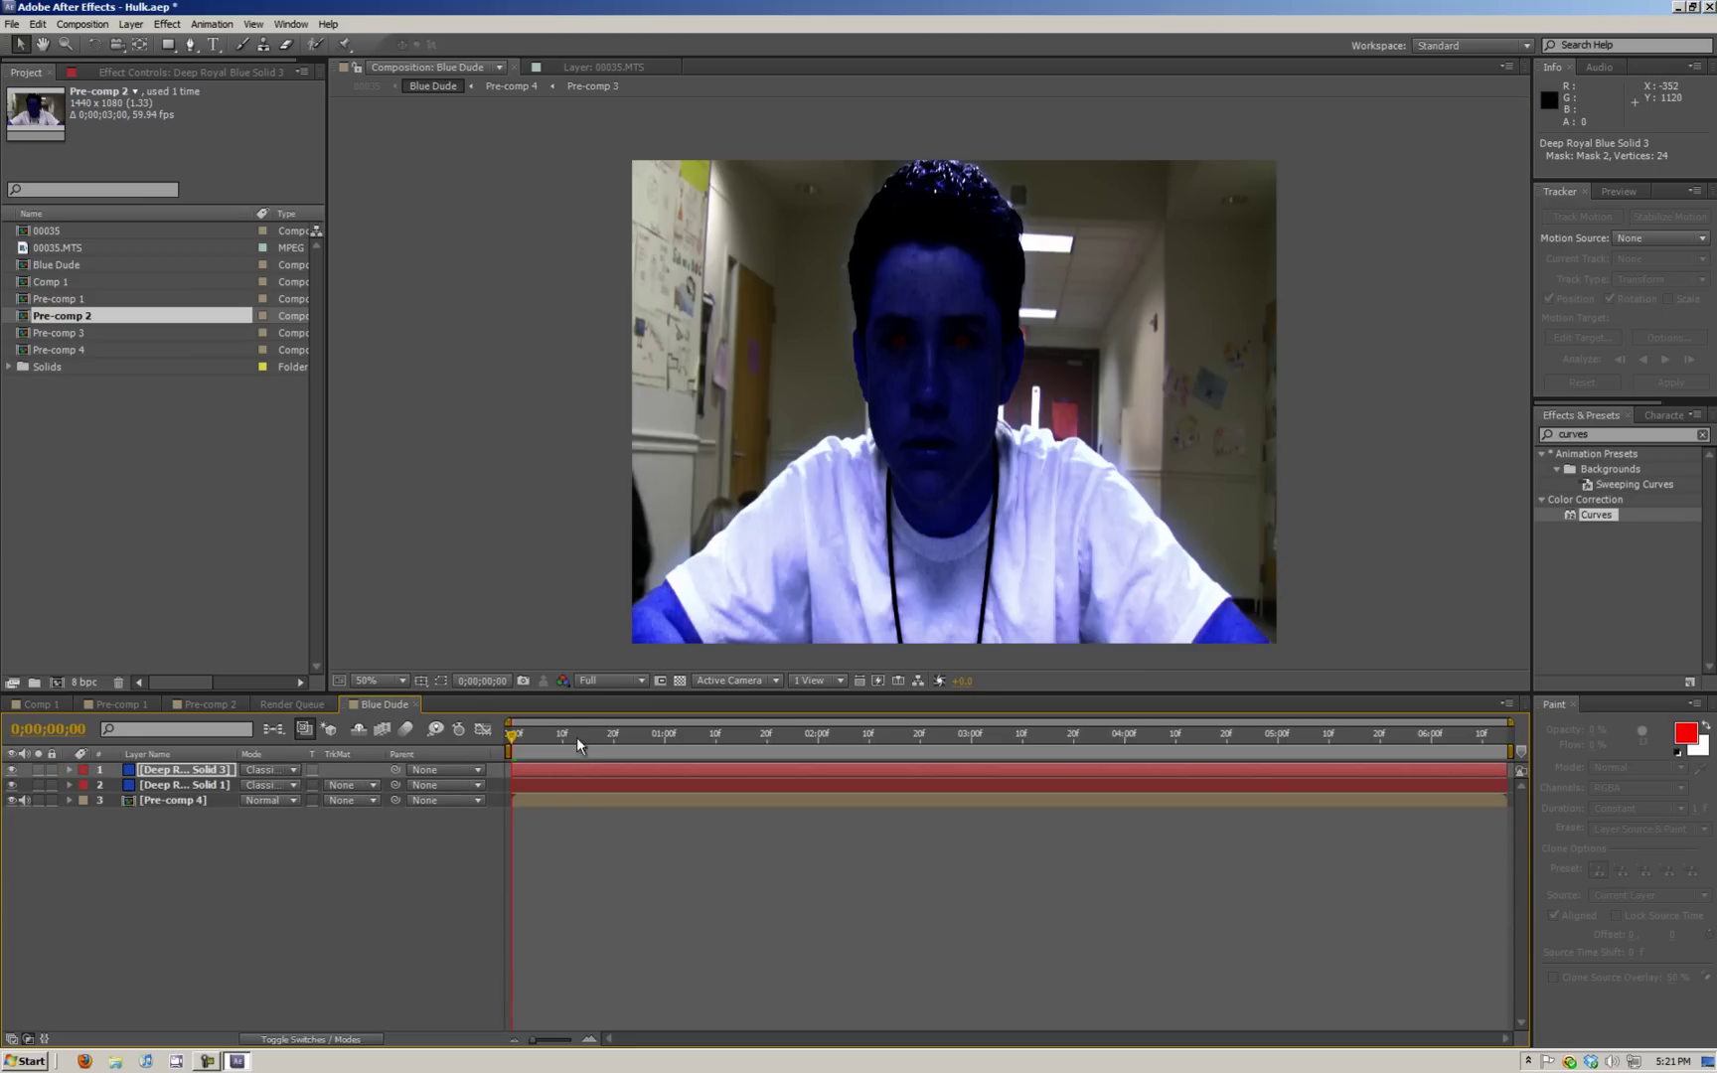
{"action": "left_click_drag", "start_coordinate": [512, 740], "coordinate": [516, 736]}
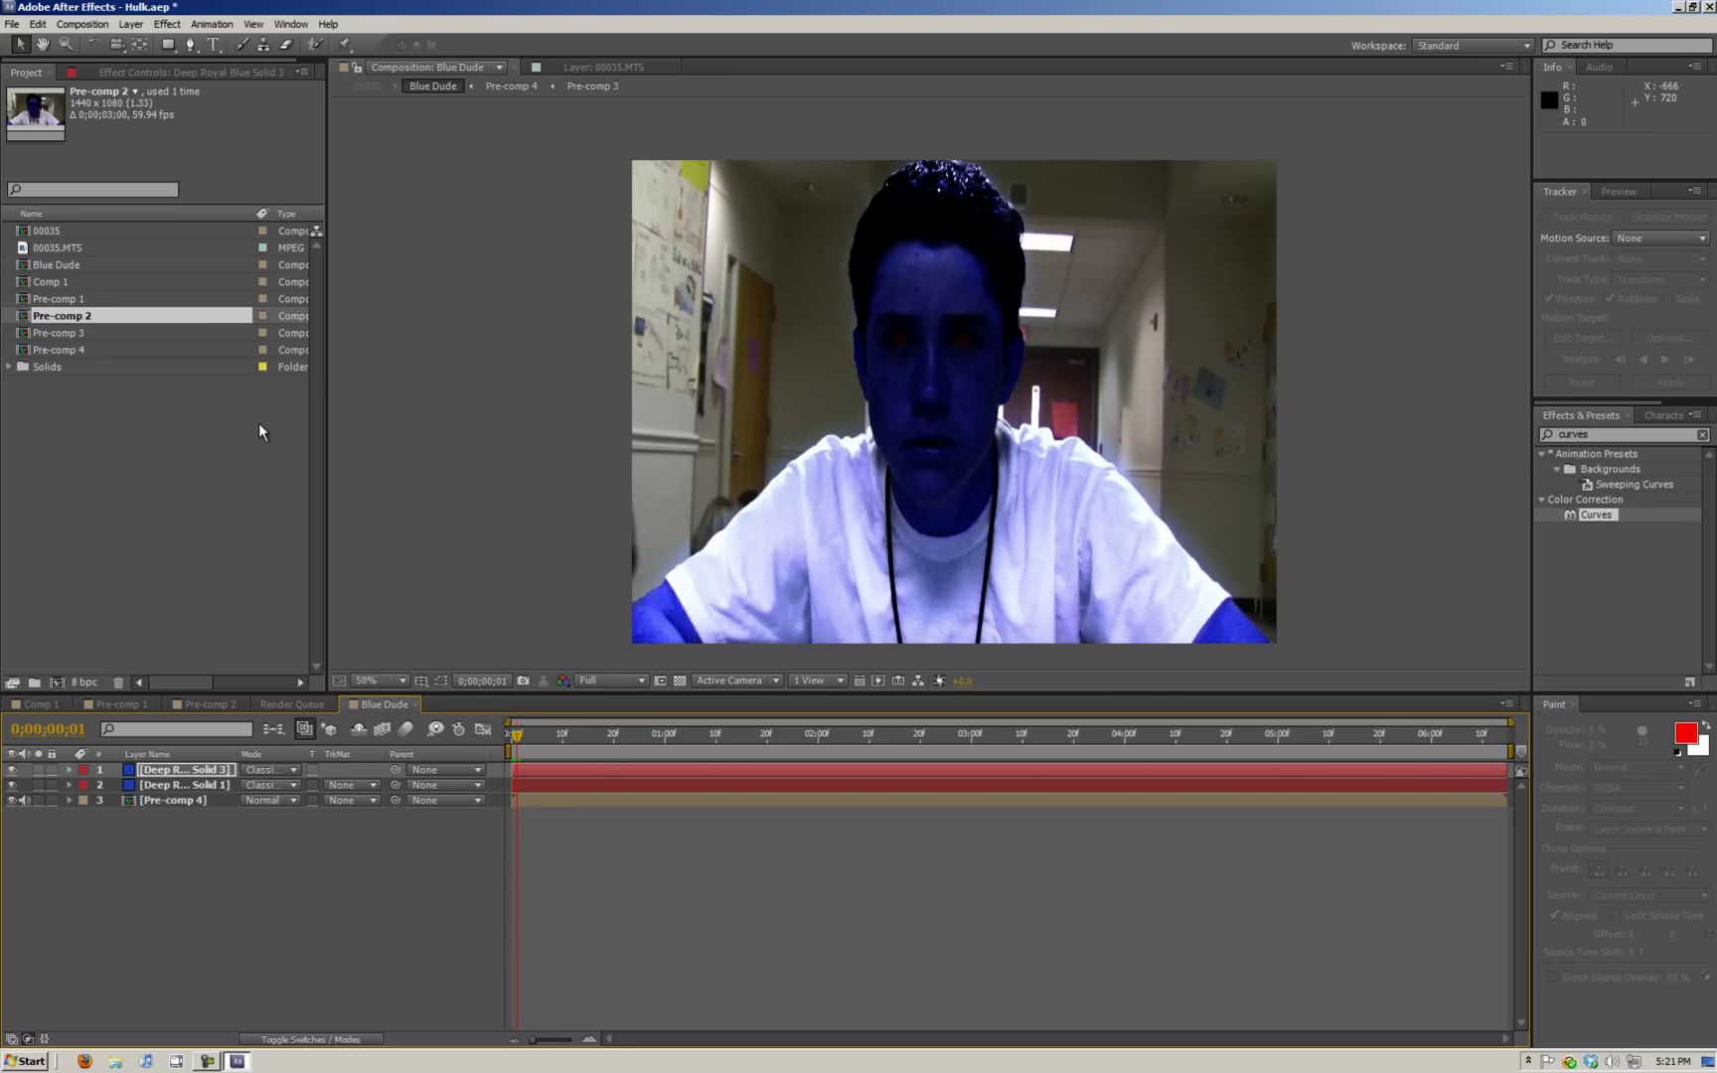
{"action": "left_click", "coordinate": [134, 772]}
{"action": "double_click", "coordinate": [135, 772]}
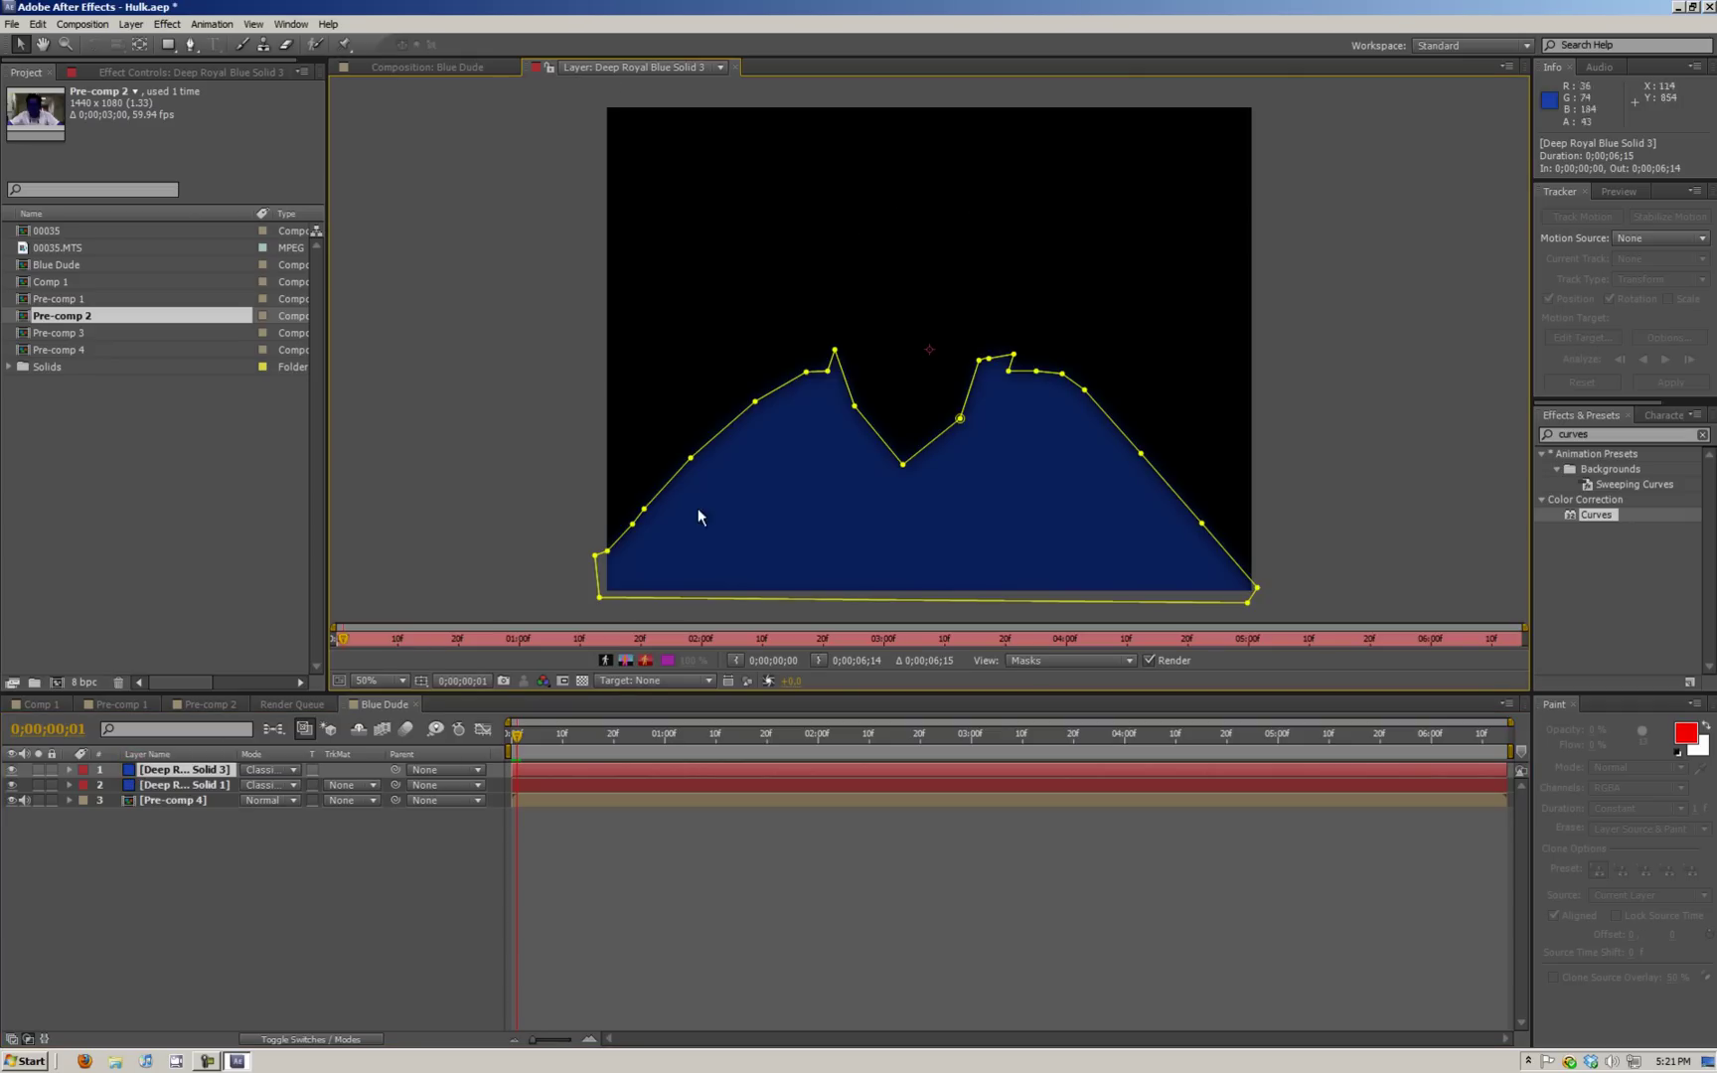
{"action": "left_click", "coordinate": [455, 62]}
{"action": "right_click", "coordinate": [164, 774]}
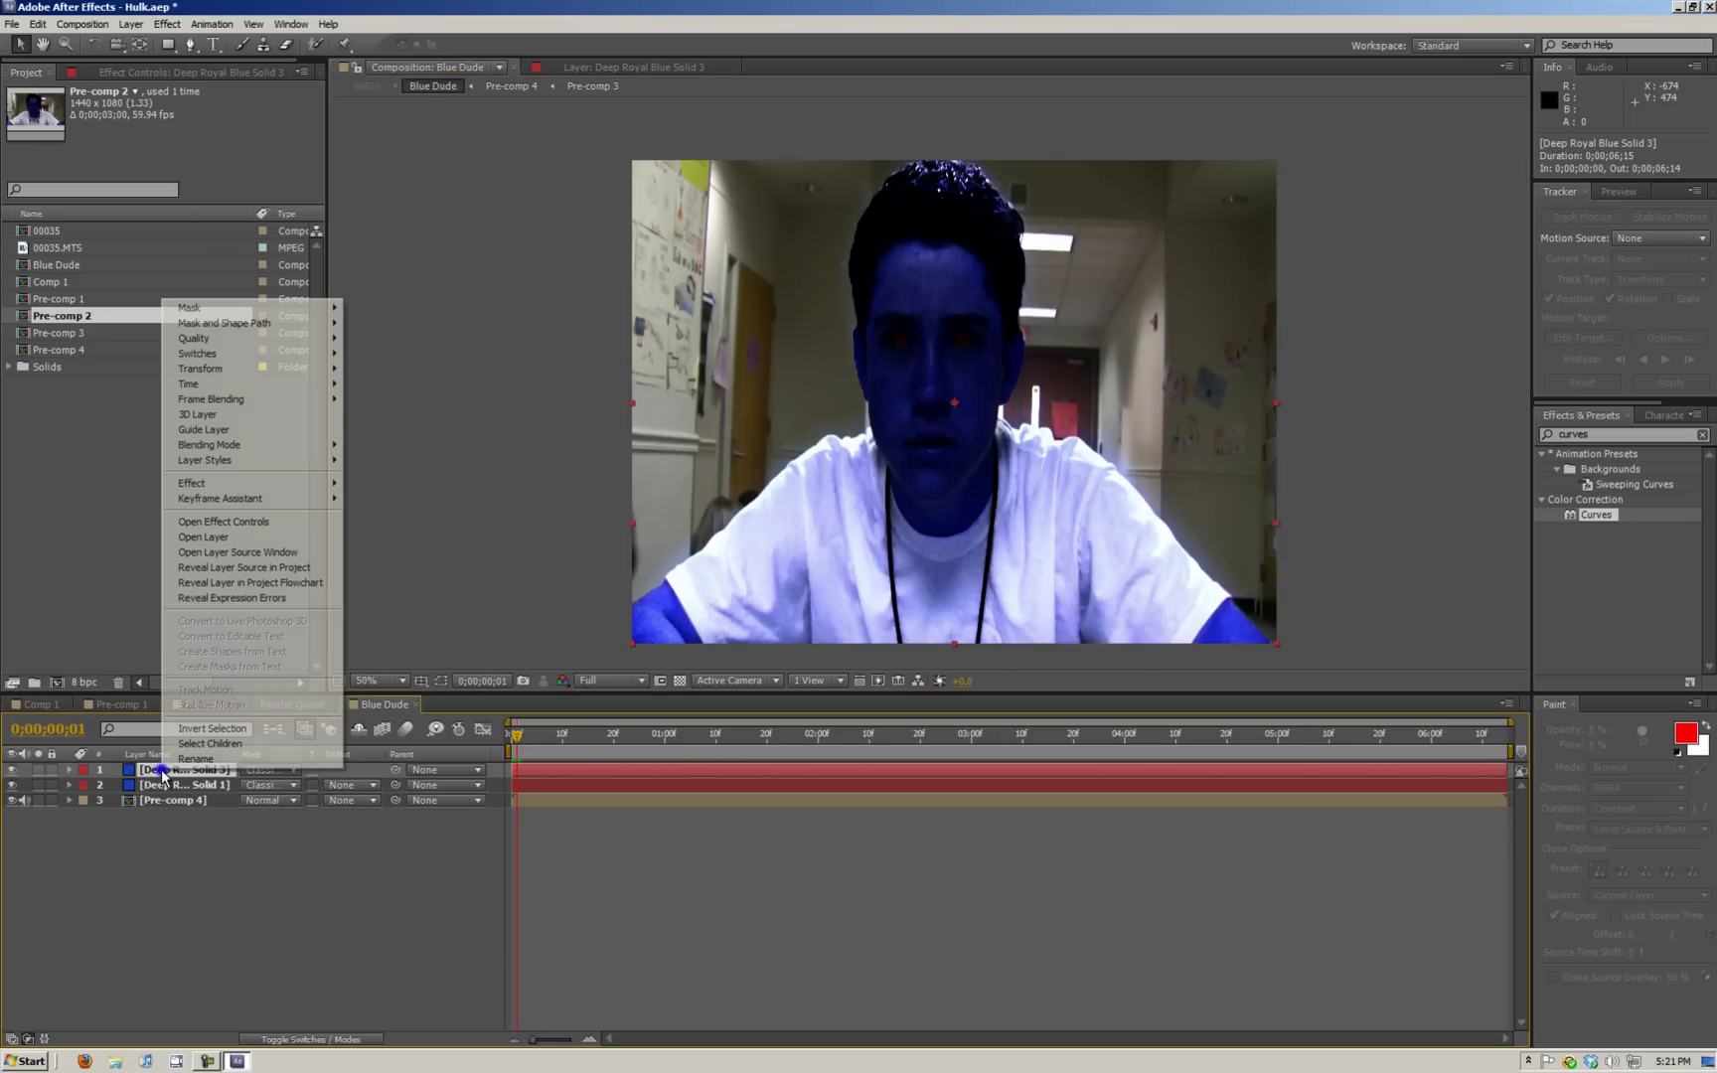
{"action": "left_click", "coordinate": [463, 569]}
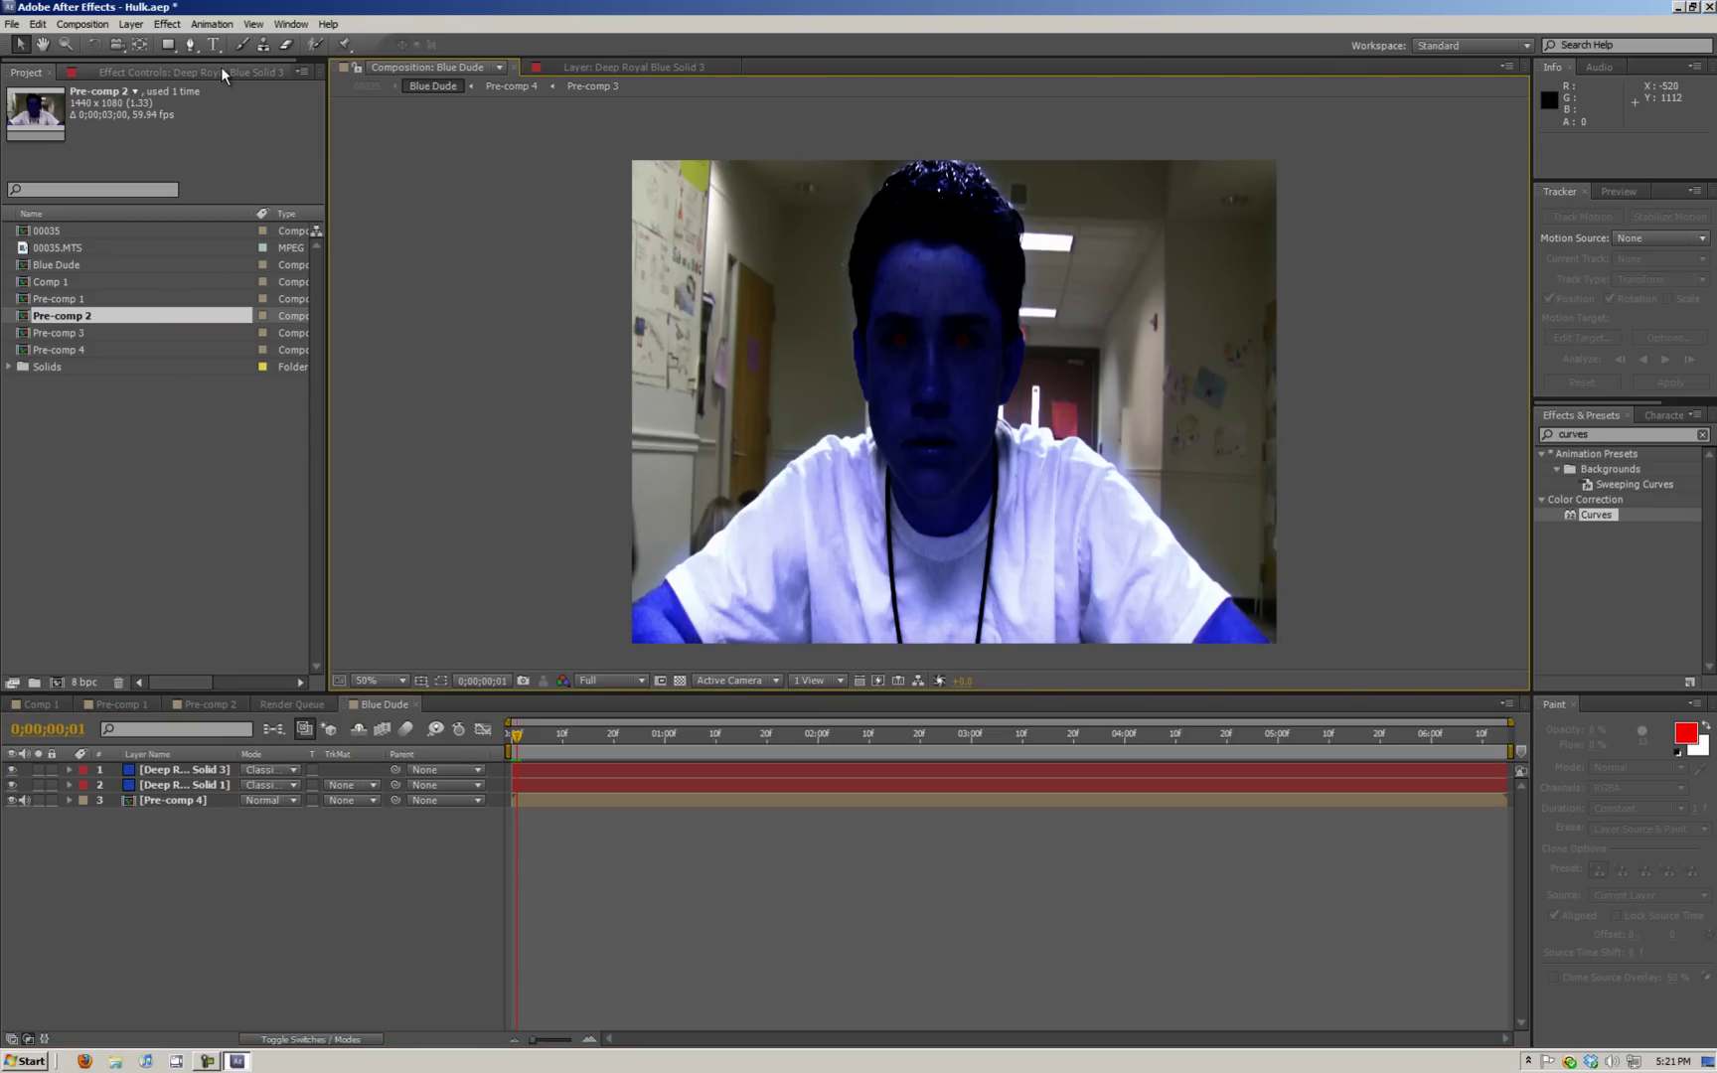
- Open Pre-comp 3 through Pre-comp 4 and set the top 00035.MTS layer's Change to Color target to a very dark green
{"action": "left_click", "coordinate": [170, 800]}
{"action": "double_click", "coordinate": [170, 800]}
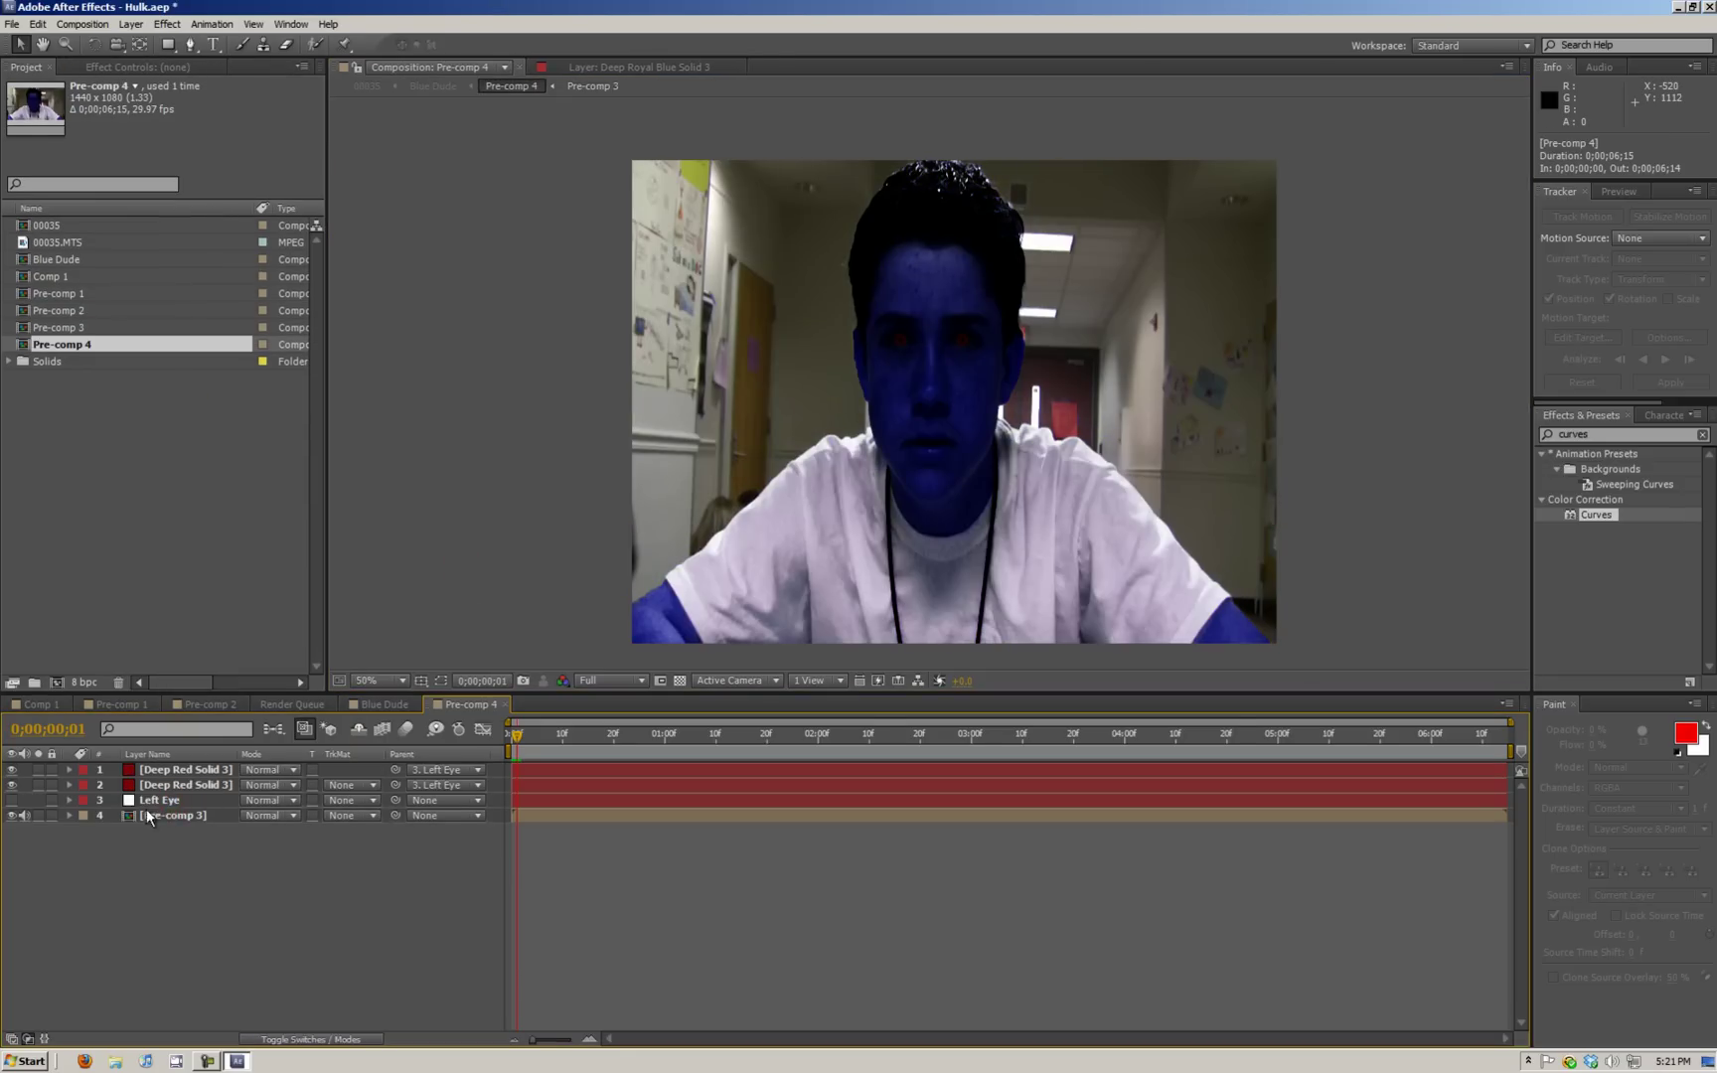
{"action": "double_click", "coordinate": [151, 816]}
{"action": "left_click", "coordinate": [159, 772]}
{"action": "left_click", "coordinate": [144, 64]}
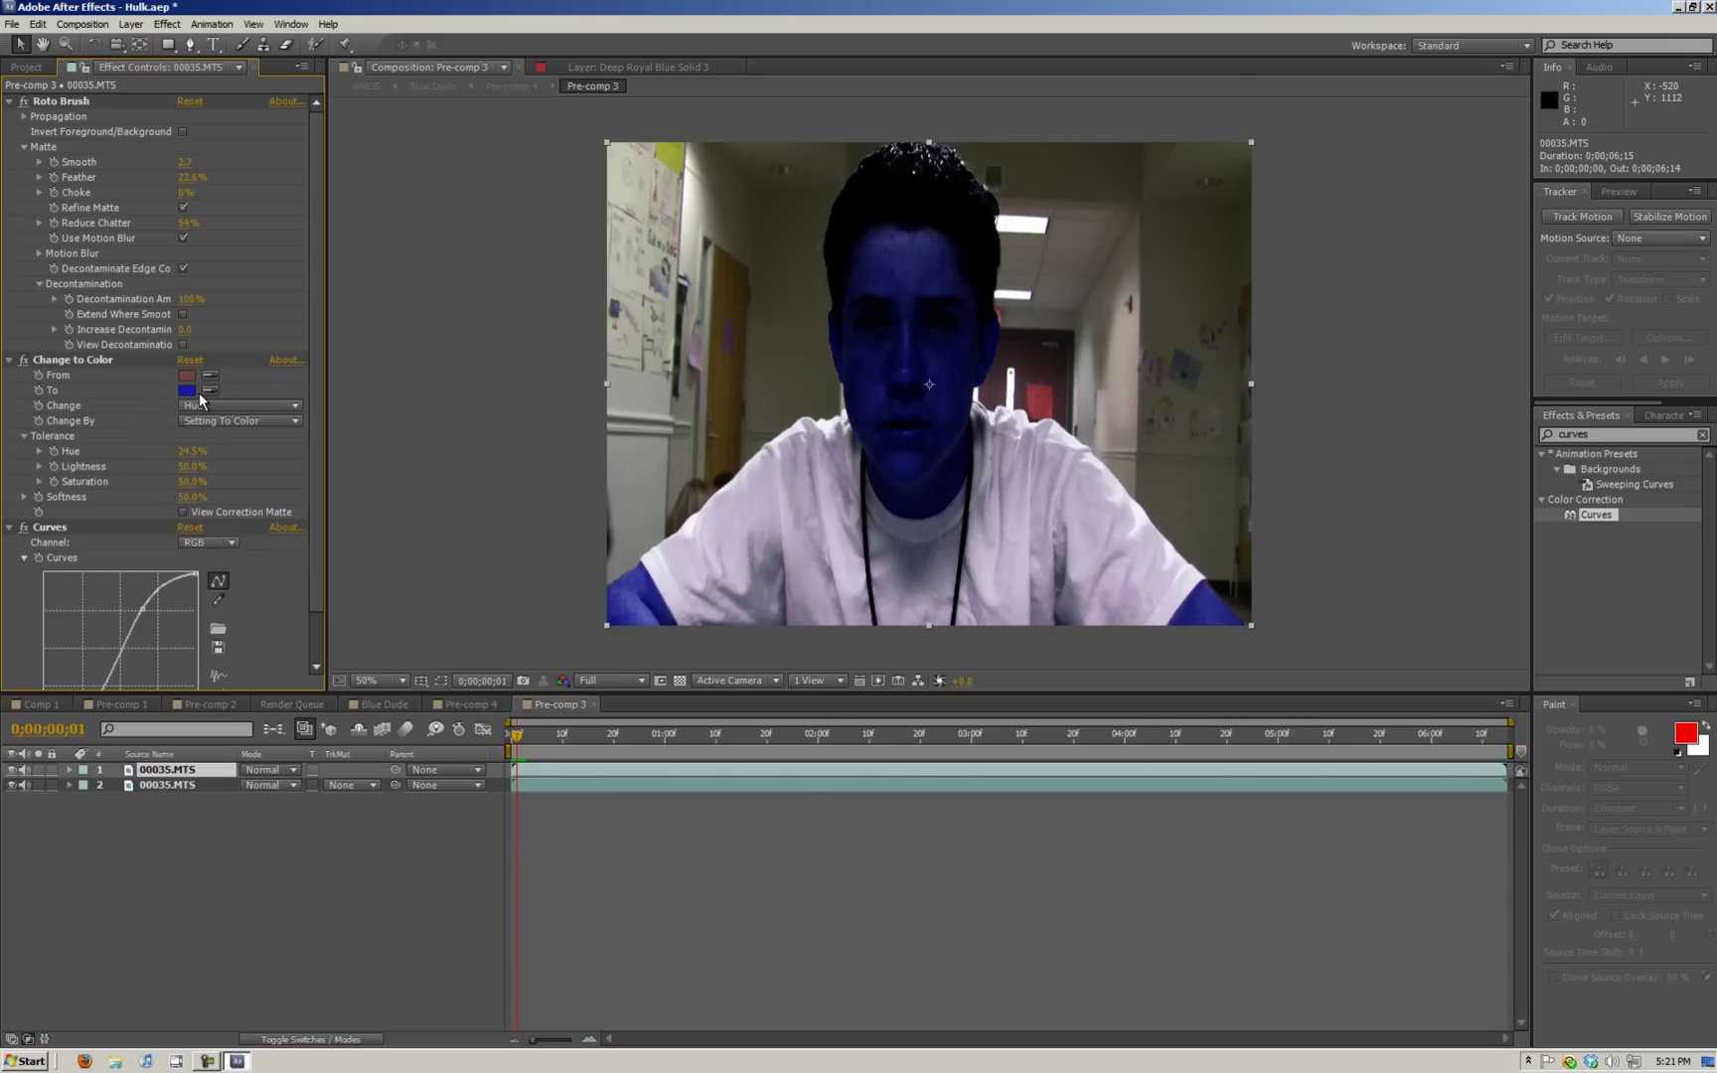
{"action": "left_click", "coordinate": [186, 391]}
{"action": "left_click", "coordinate": [609, 779]}
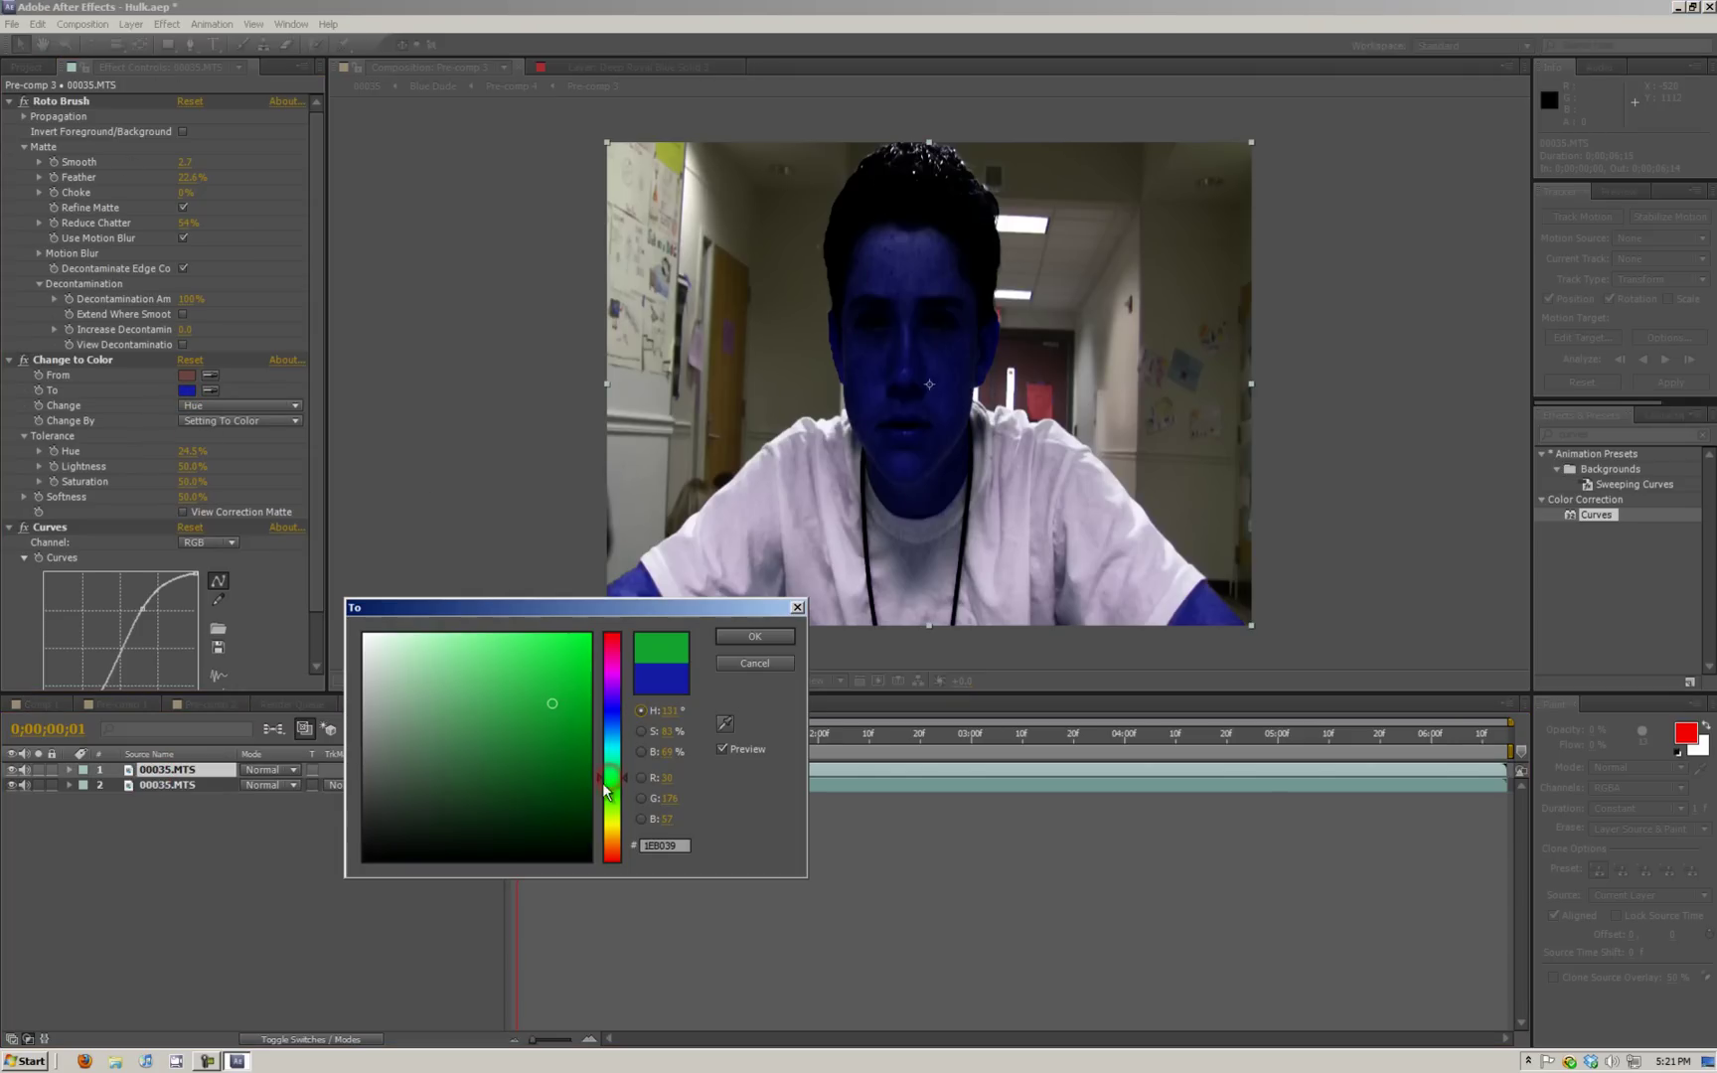
{"action": "left_click", "coordinate": [565, 787]}
{"action": "mouse_move", "coordinate": [564, 823]}
{"action": "left_mouse_down"}
{"action": "mouse_move", "coordinate": [532, 825]}
{"action": "mouse_move", "coordinate": [570, 845]}
{"action": "left_mouse_up"}
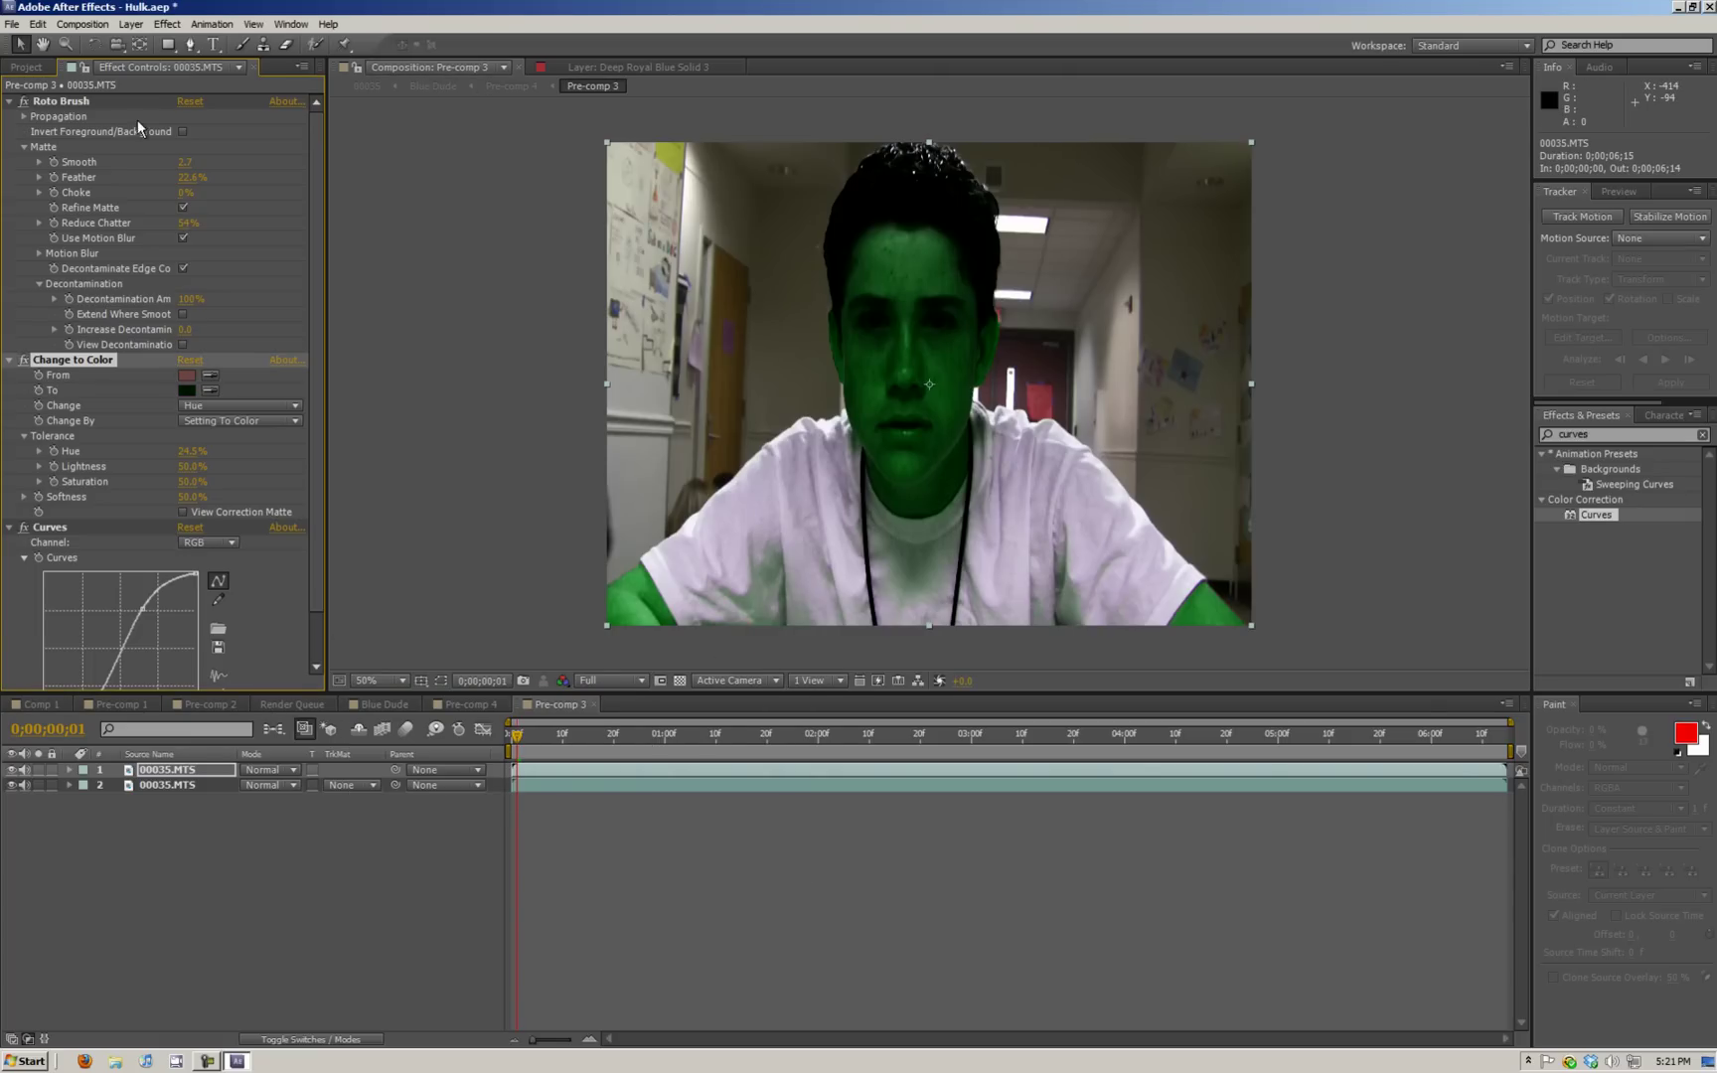
- Return to the Blue Dude composition to examine the recolored skin together with the blue solids
{"action": "left_click", "coordinate": [26, 67]}
{"action": "left_click", "coordinate": [205, 703]}
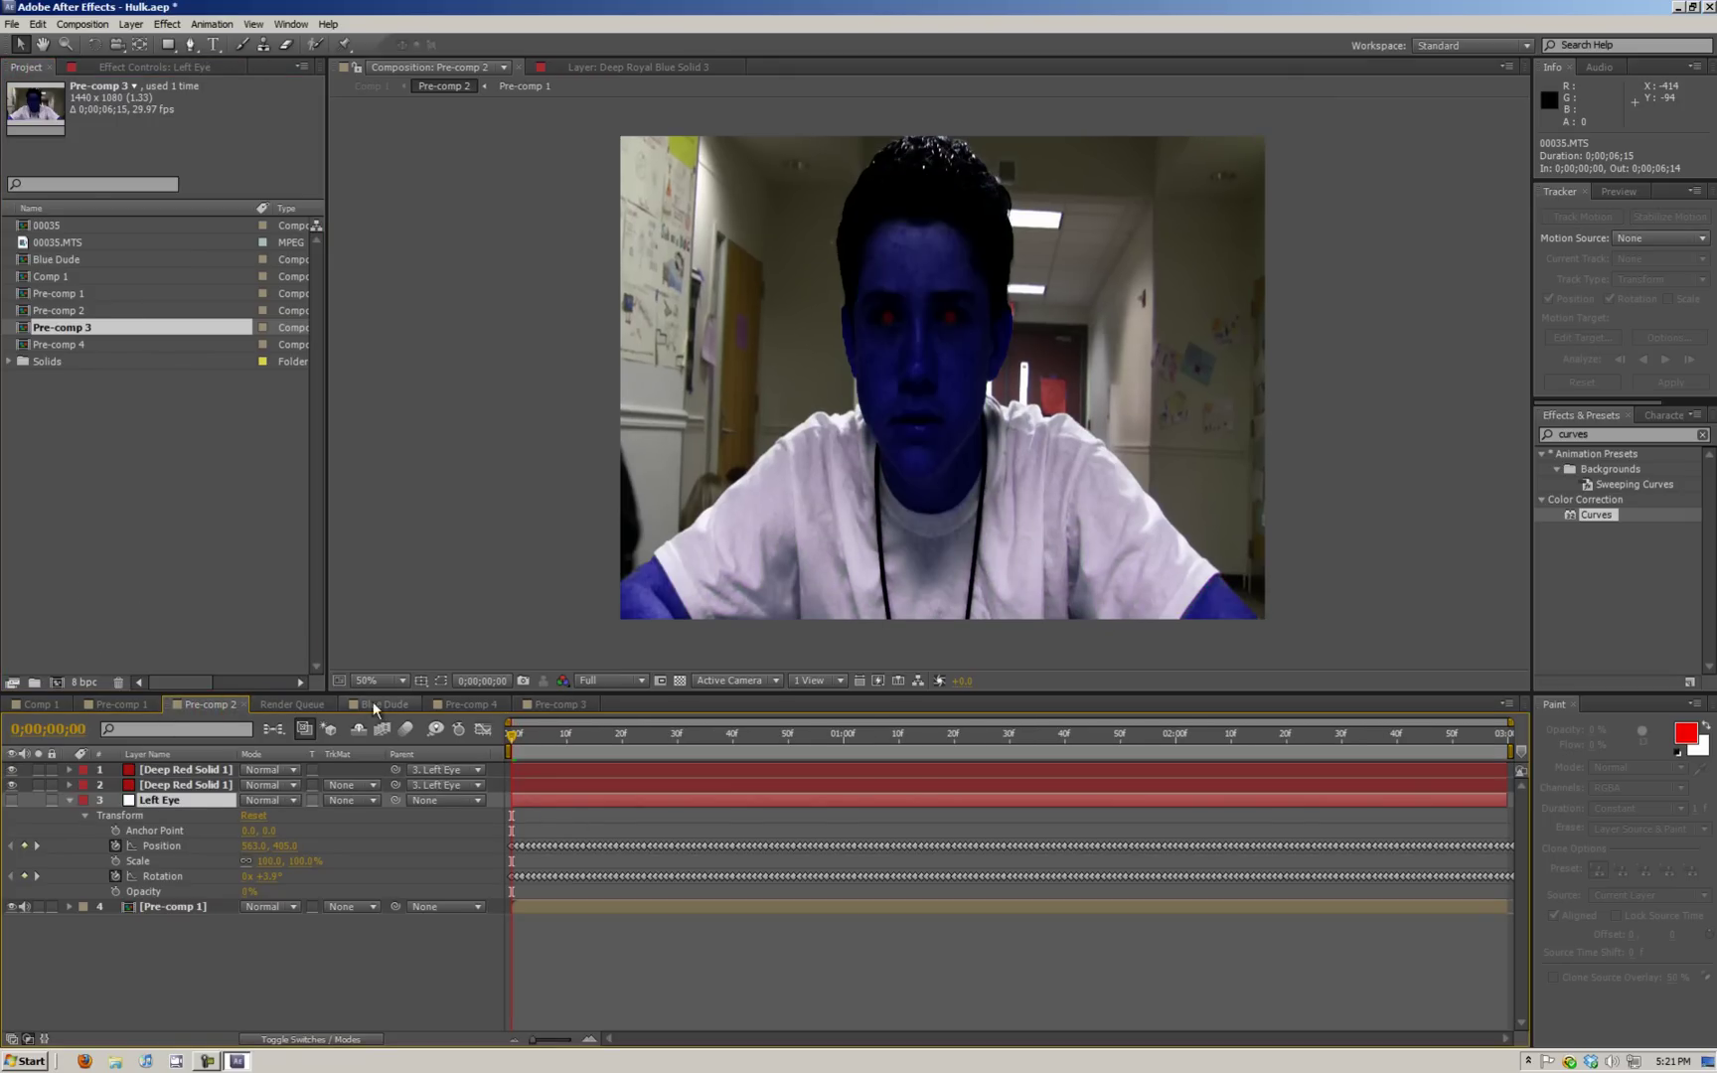
{"action": "left_click", "coordinate": [467, 703]}
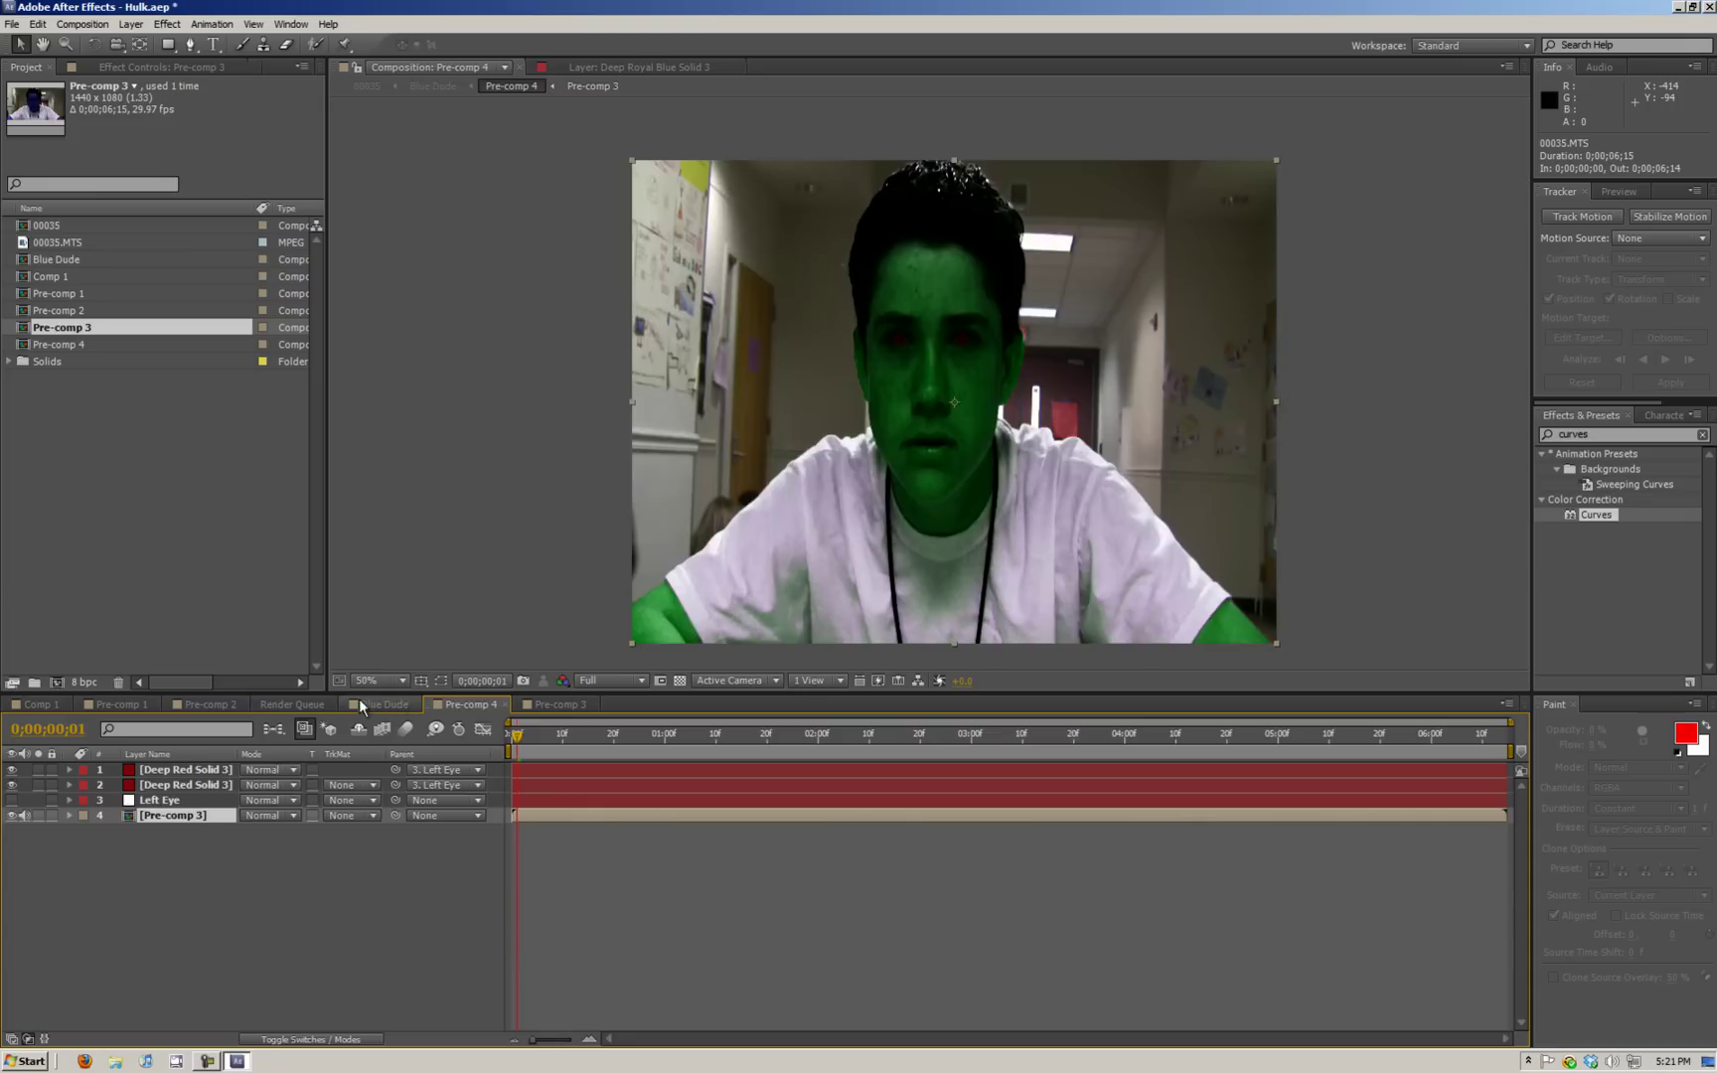
{"action": "left_click", "coordinate": [373, 705]}
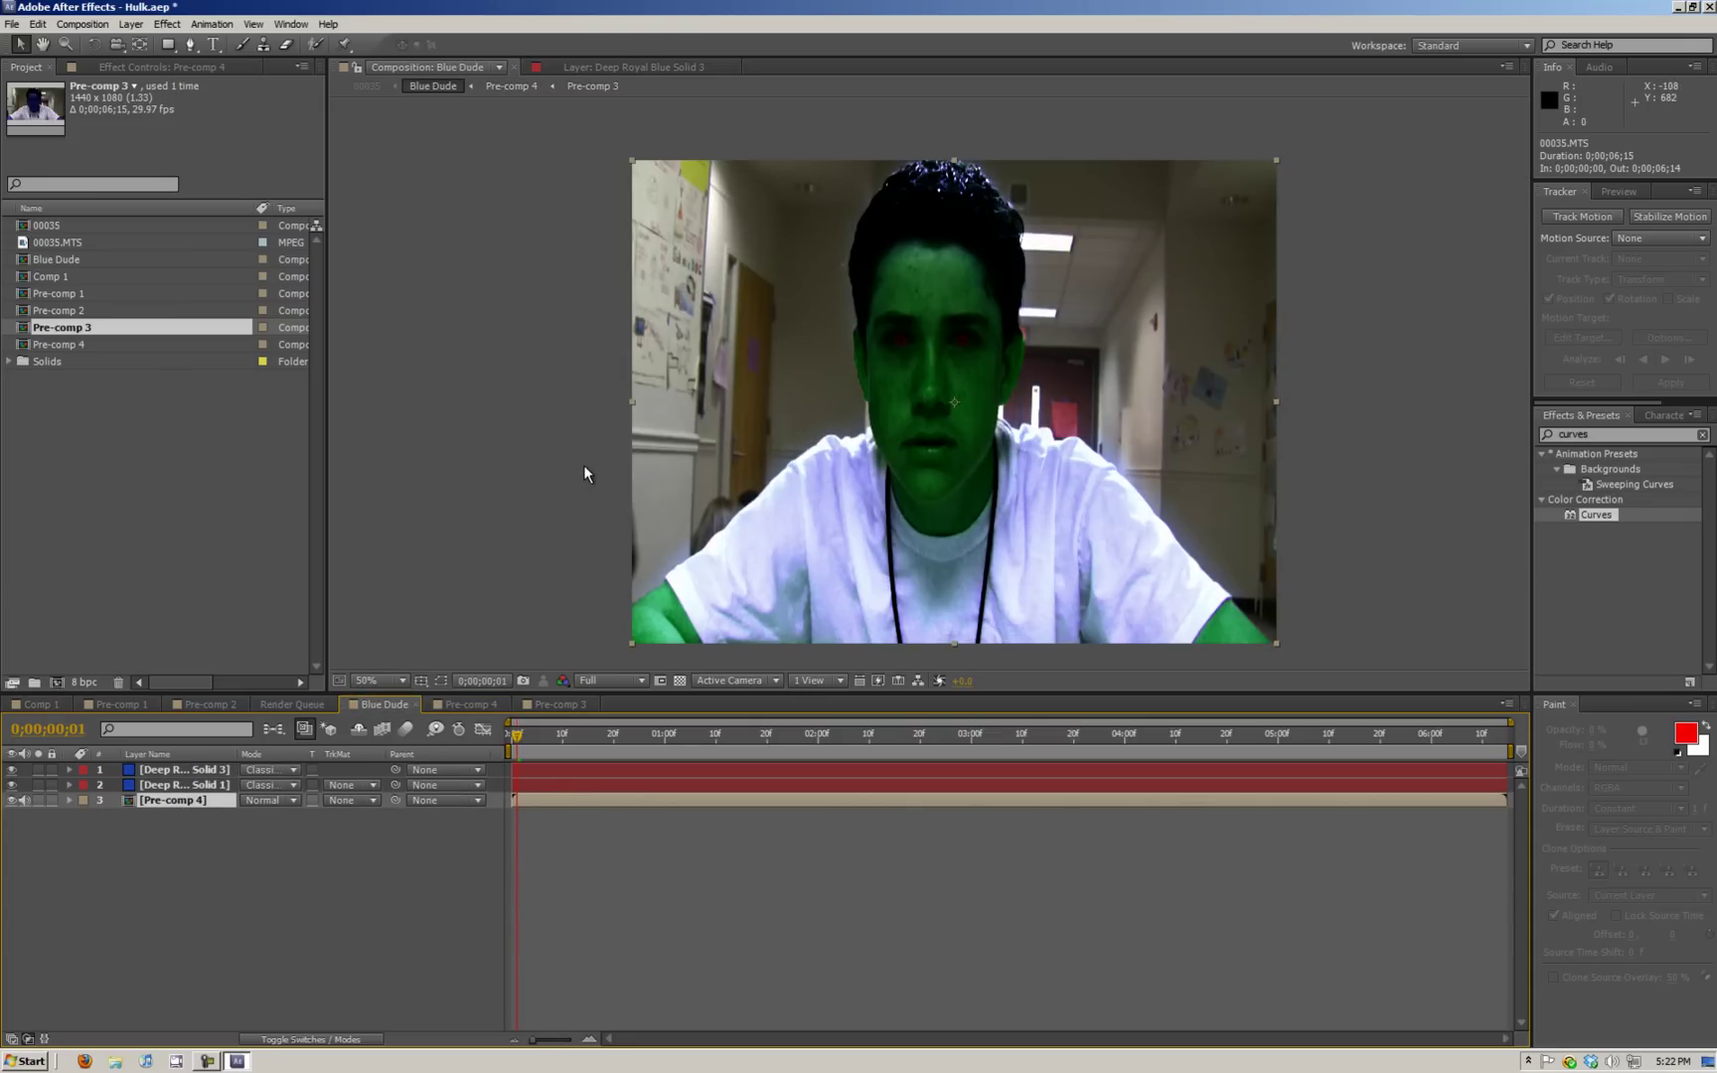
- Set the Change to Color target of Pre-comp 3's top 00035.MTS layer to dark blue 161980, and return to Blue Dude
{"action": "left_click", "coordinate": [568, 706]}
{"action": "left_click", "coordinate": [147, 769]}
{"action": "left_click", "coordinate": [147, 63]}
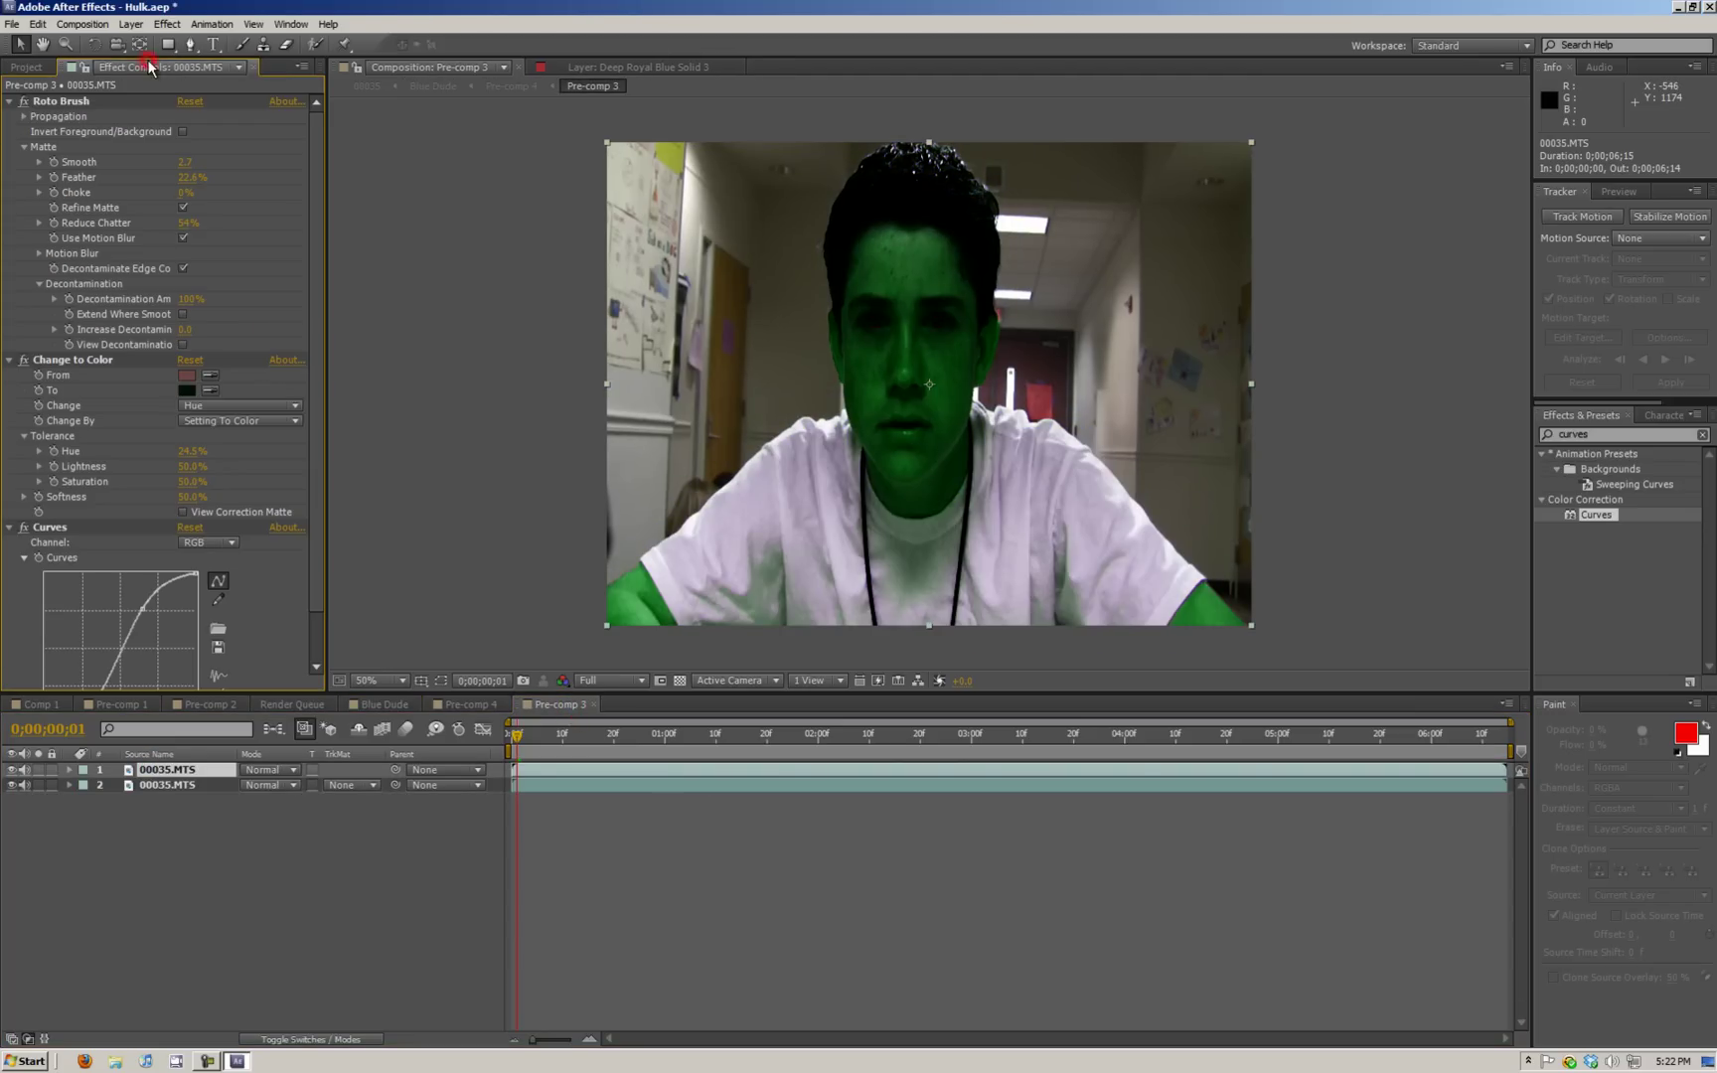
{"action": "left_click", "coordinate": [183, 389]}
{"action": "left_click", "coordinate": [613, 711]}
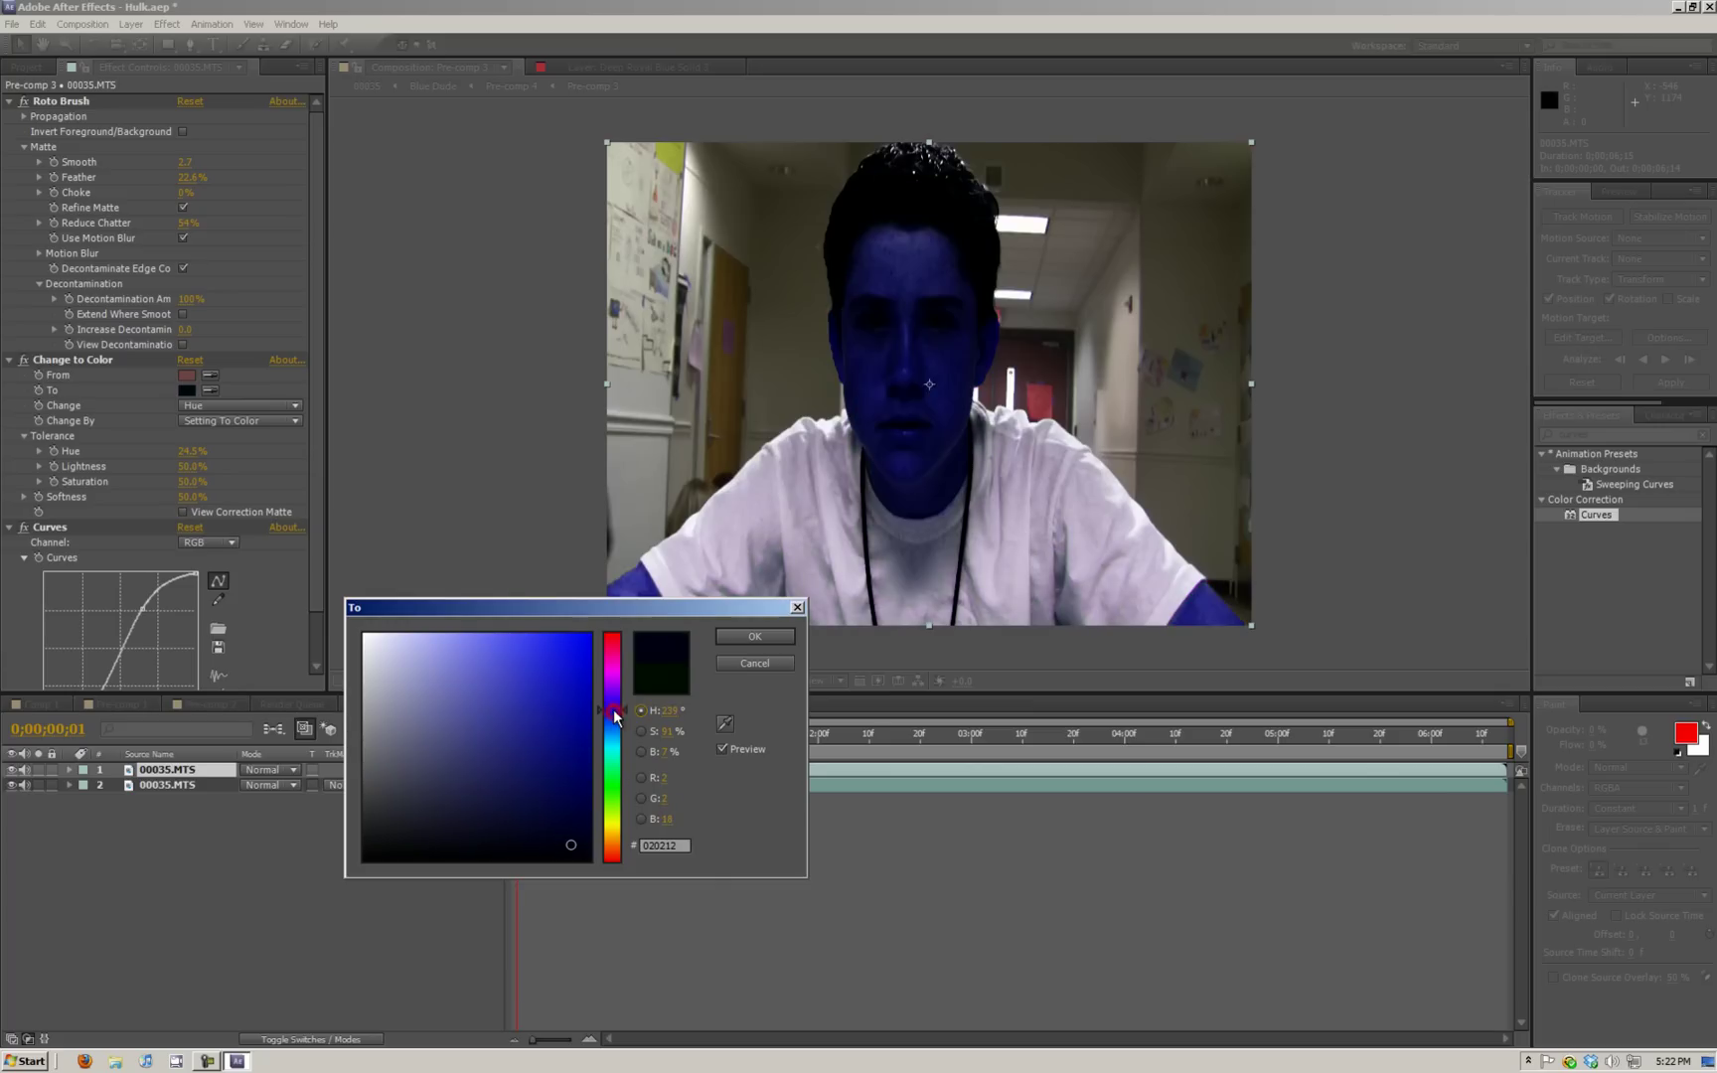
{"action": "left_click", "coordinate": [537, 689]}
{"action": "left_click", "coordinate": [548, 729]}
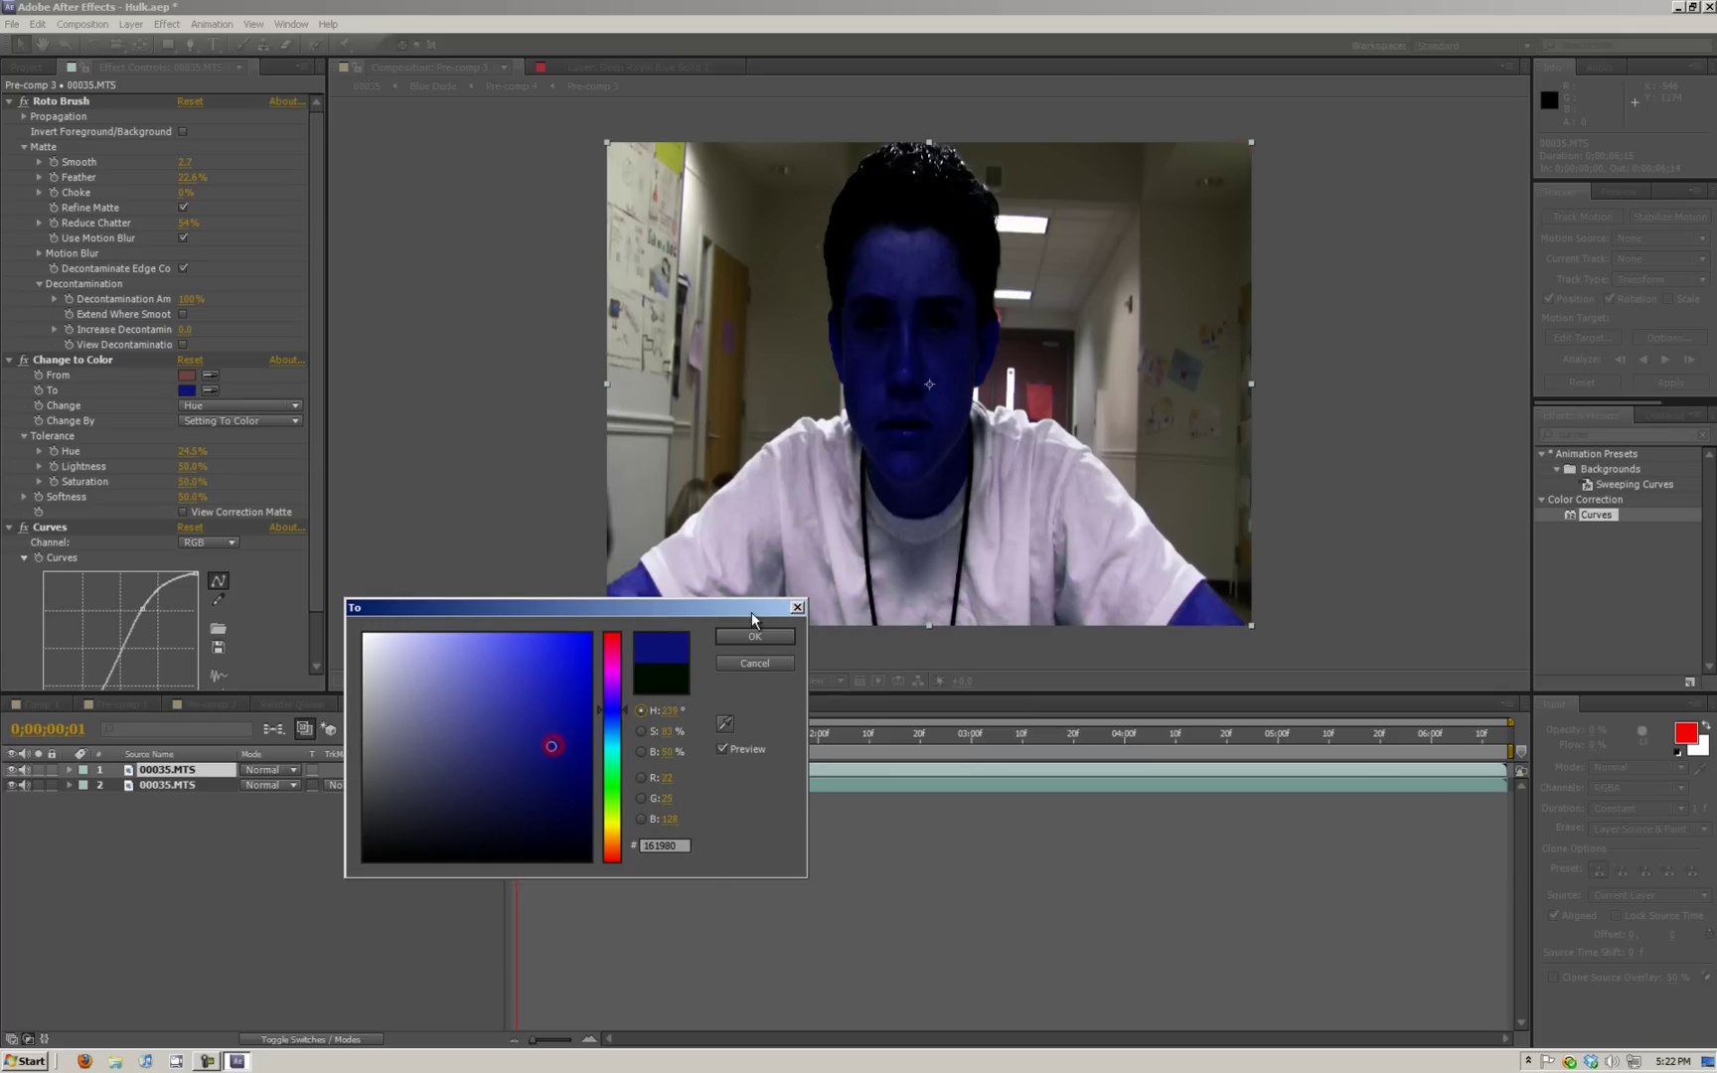
{"action": "left_click", "coordinate": [754, 636]}
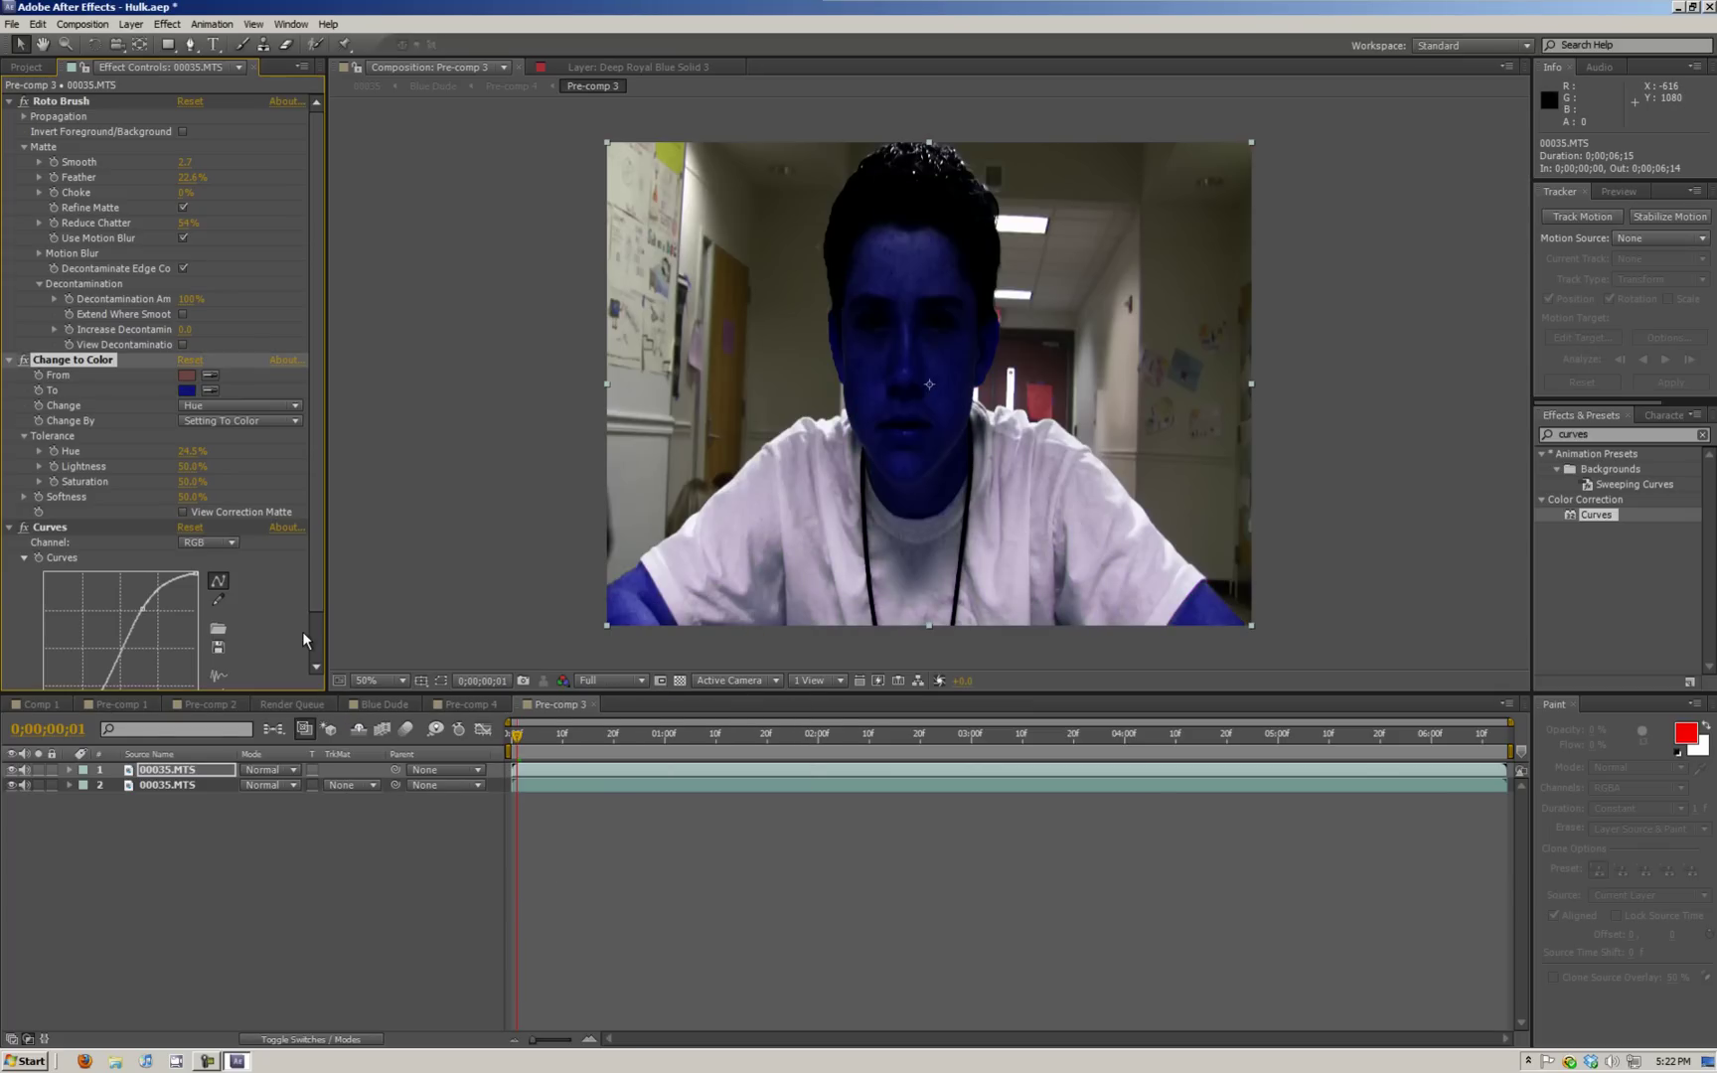
{"action": "left_click", "coordinate": [377, 705]}
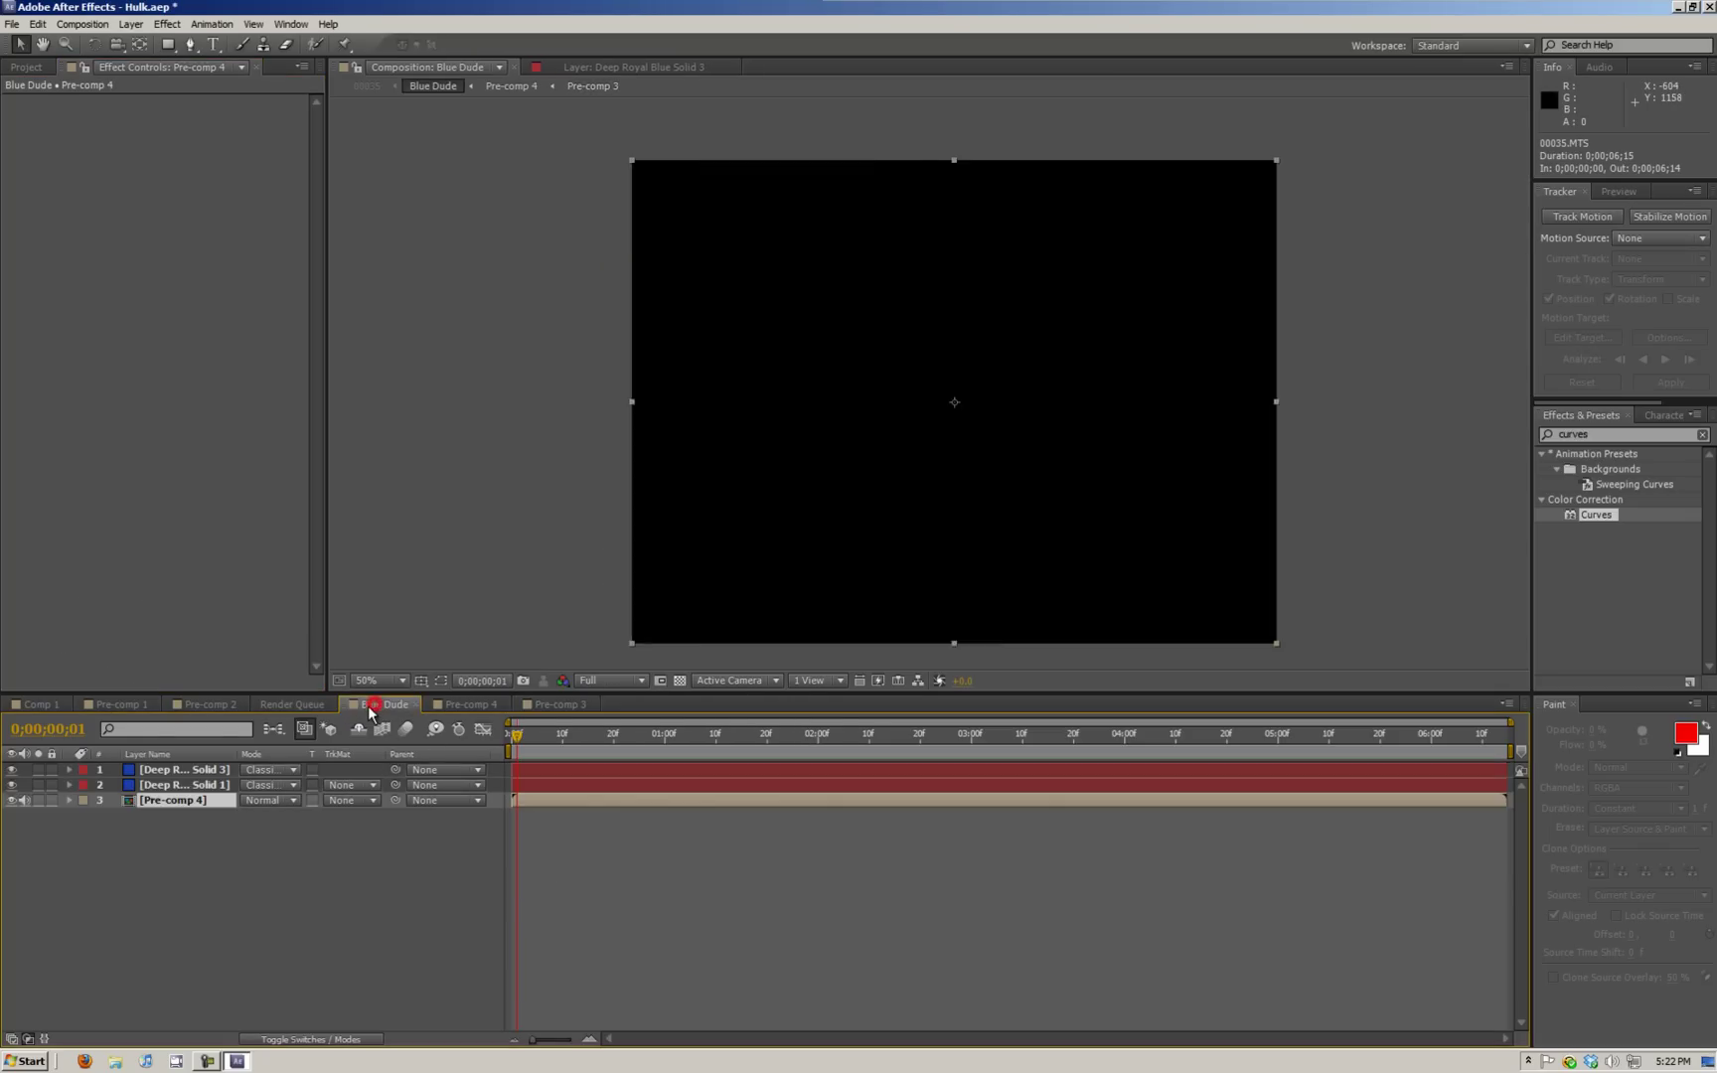